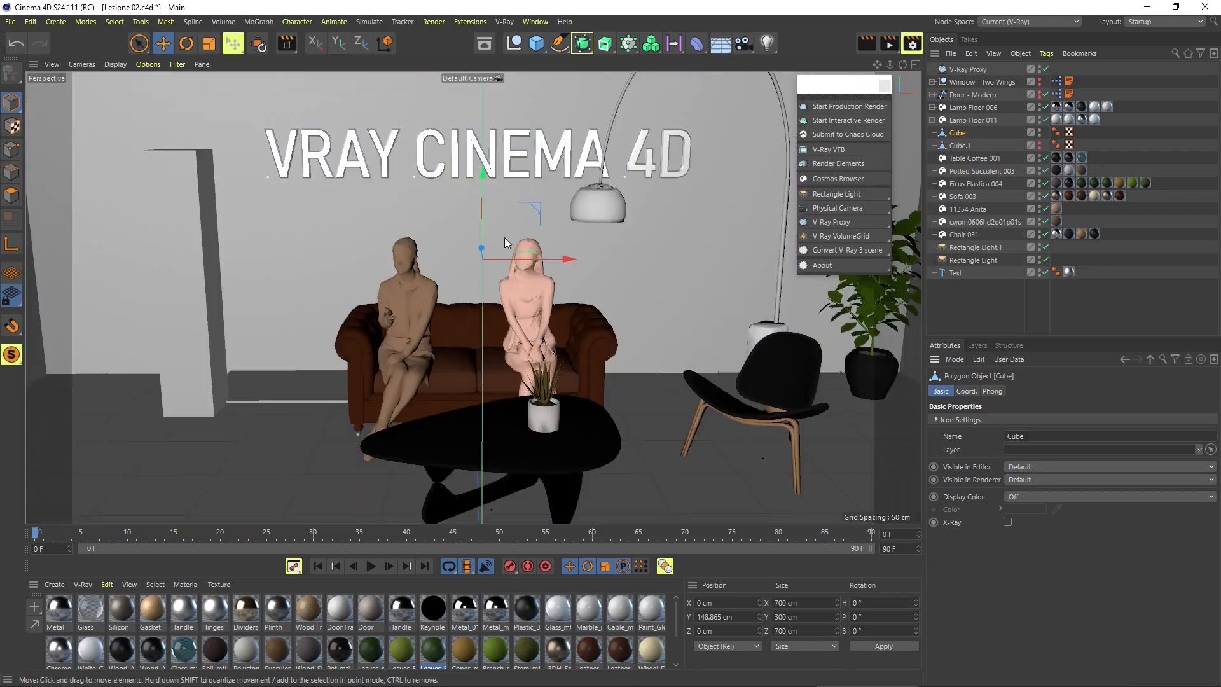
Render the living room scene in the viewport, and afterwards select the arched floor lamp
click(863, 46)
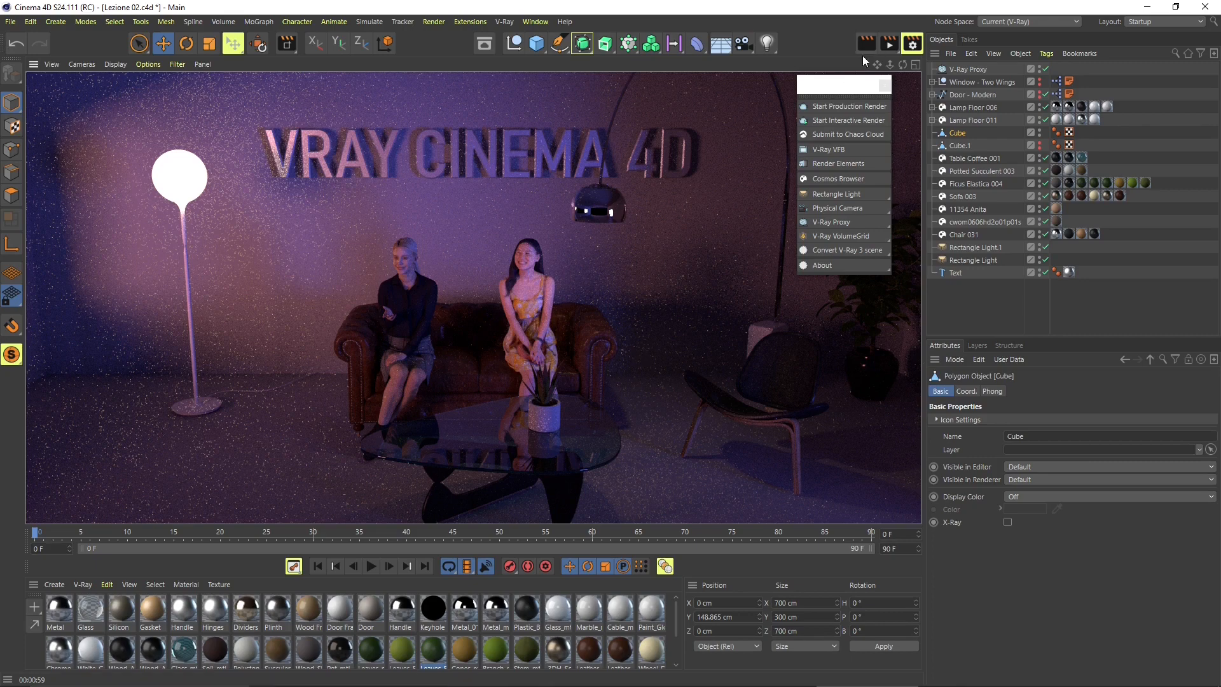
drag(842, 91, 857, 98)
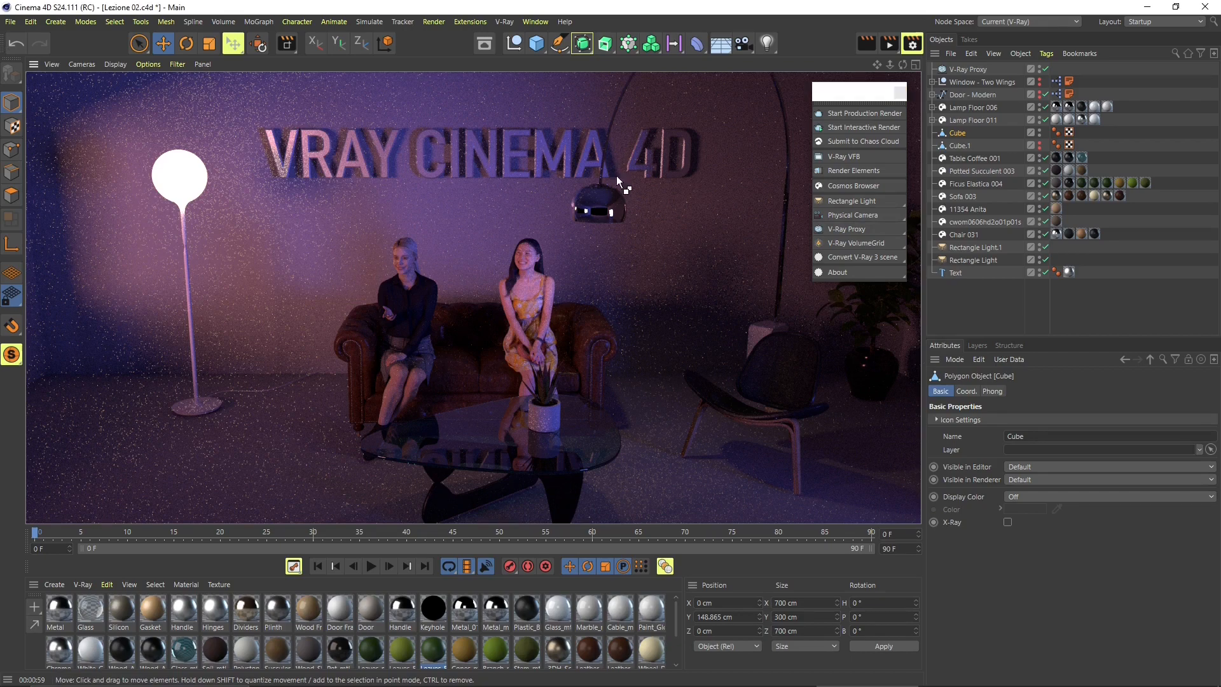
click(600, 189)
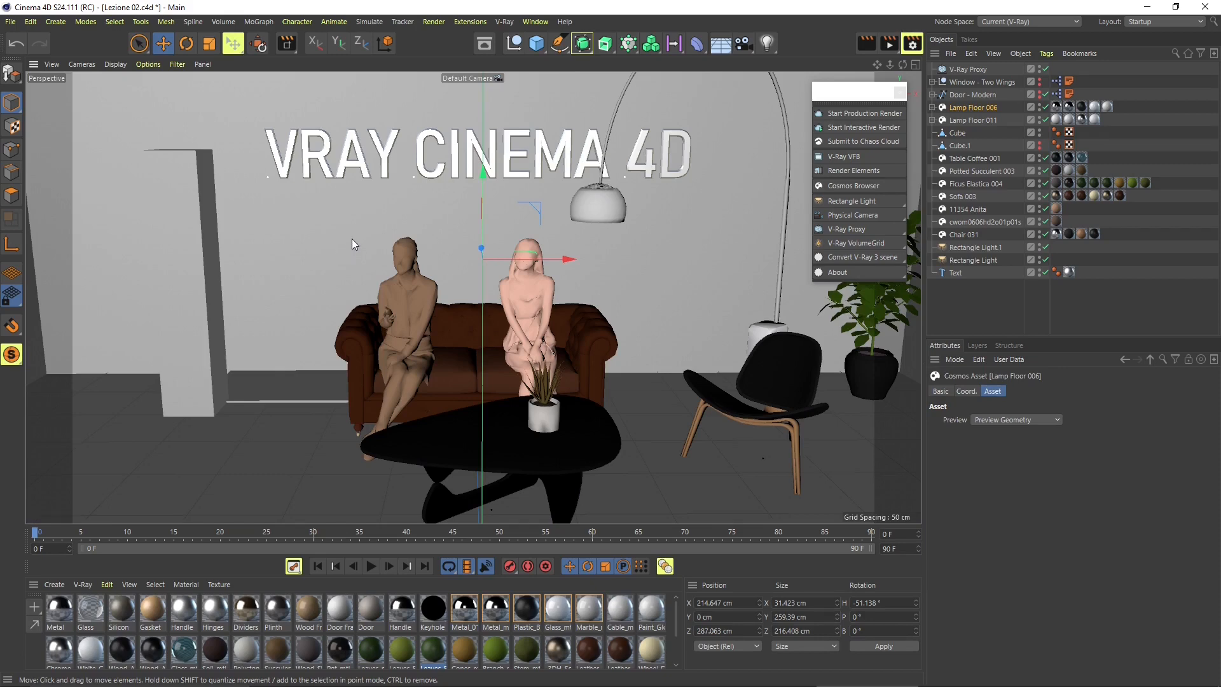
Open the Asset Browser and search its object assets for "people"
scroll(353, 239, down, 3)
scroll(352, 238, down, 2)
scroll(353, 235, down, 3)
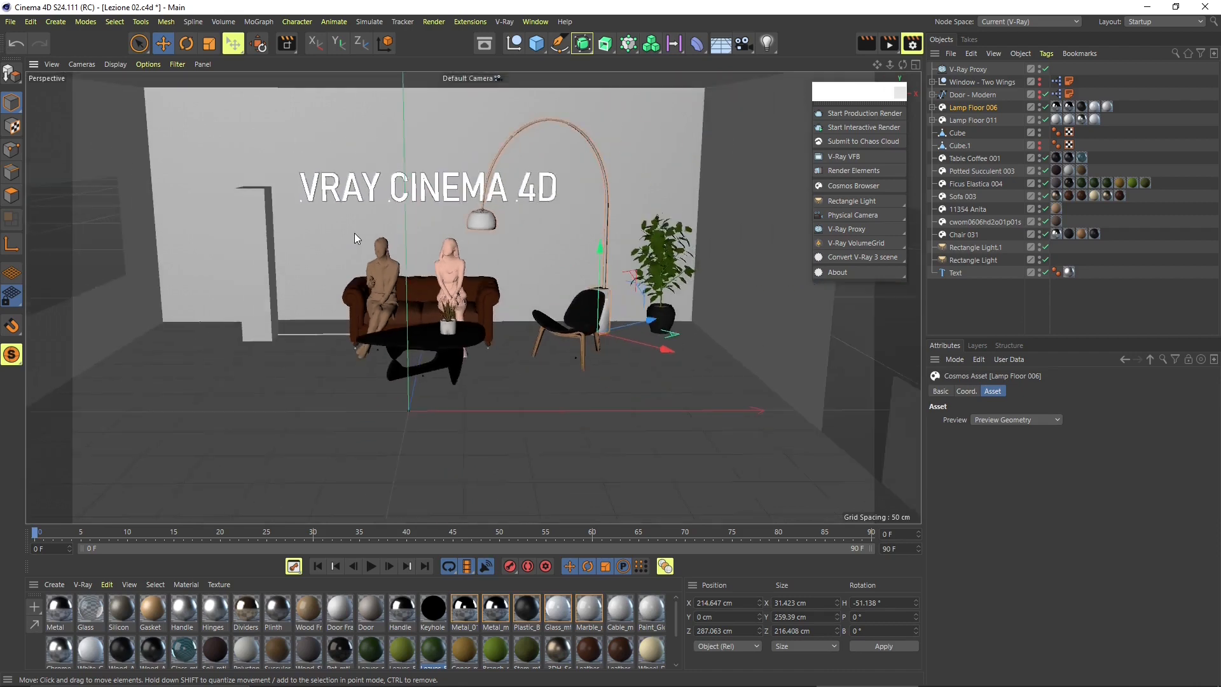
scroll(396, 300, down, 1)
scroll(396, 300, up, 2)
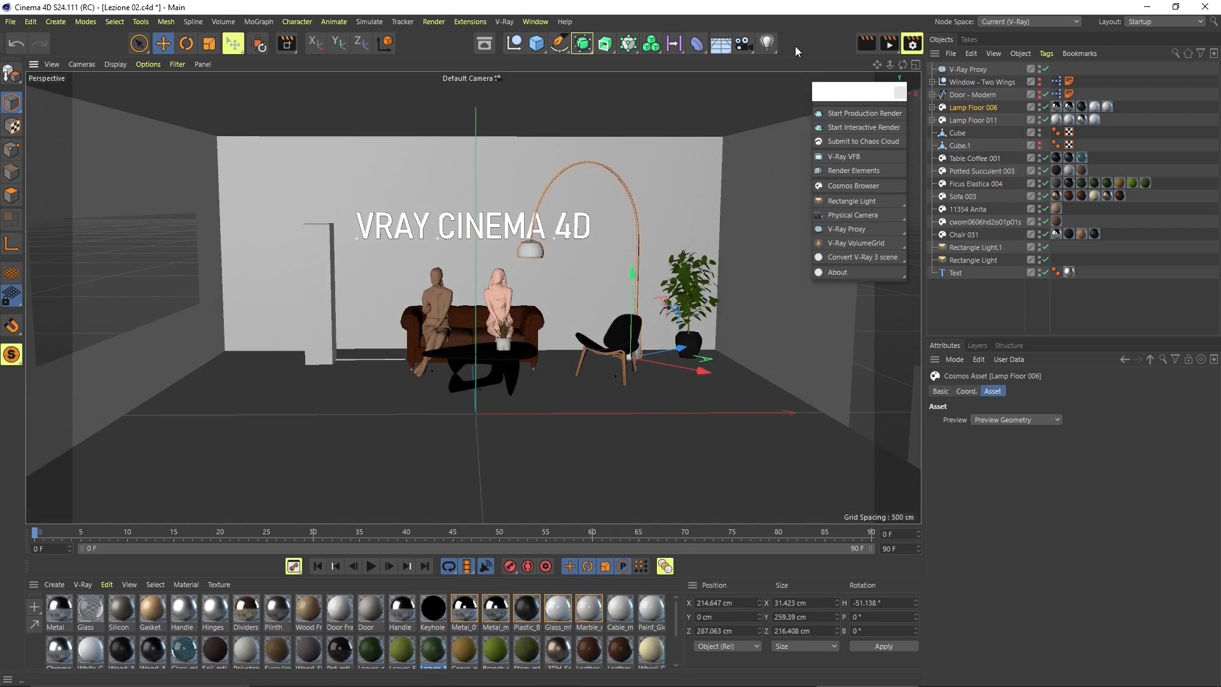
click(490, 48)
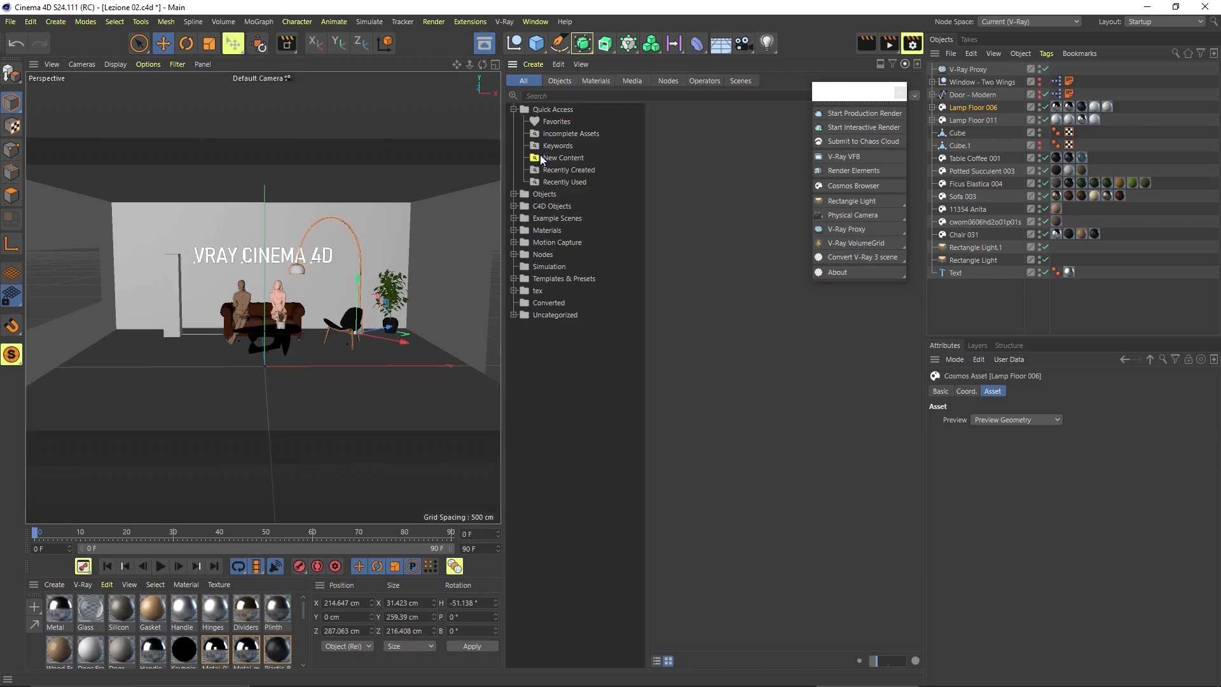
click(541, 193)
click(560, 80)
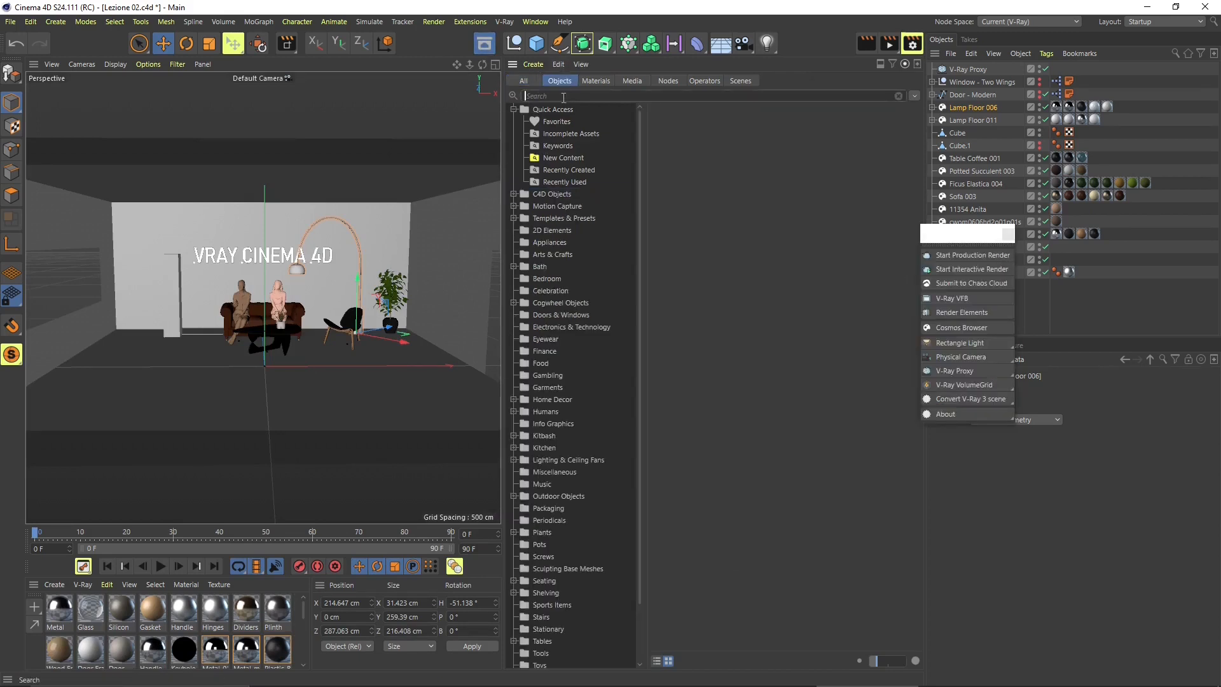
click(563, 96)
text(r)
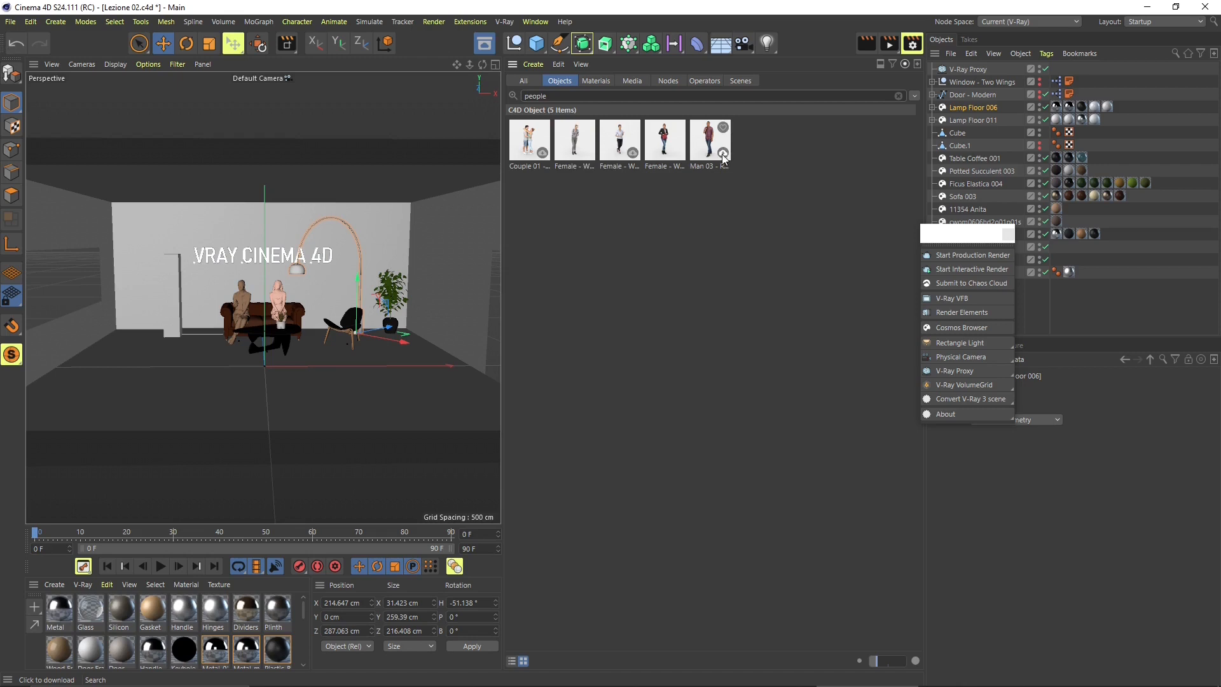
Download the Female - Woman 04 model, add it to the scene and place it near the door at about X -172, Z 140 cm
click(614, 153)
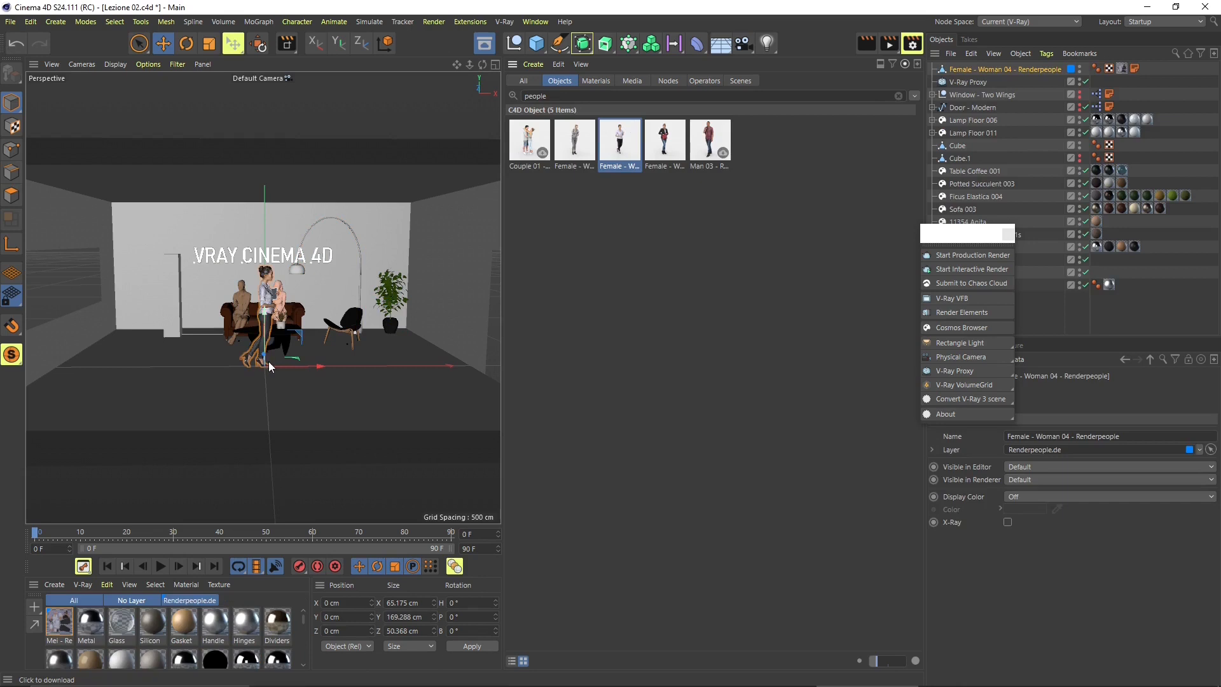
scroll(269, 366, up, 5)
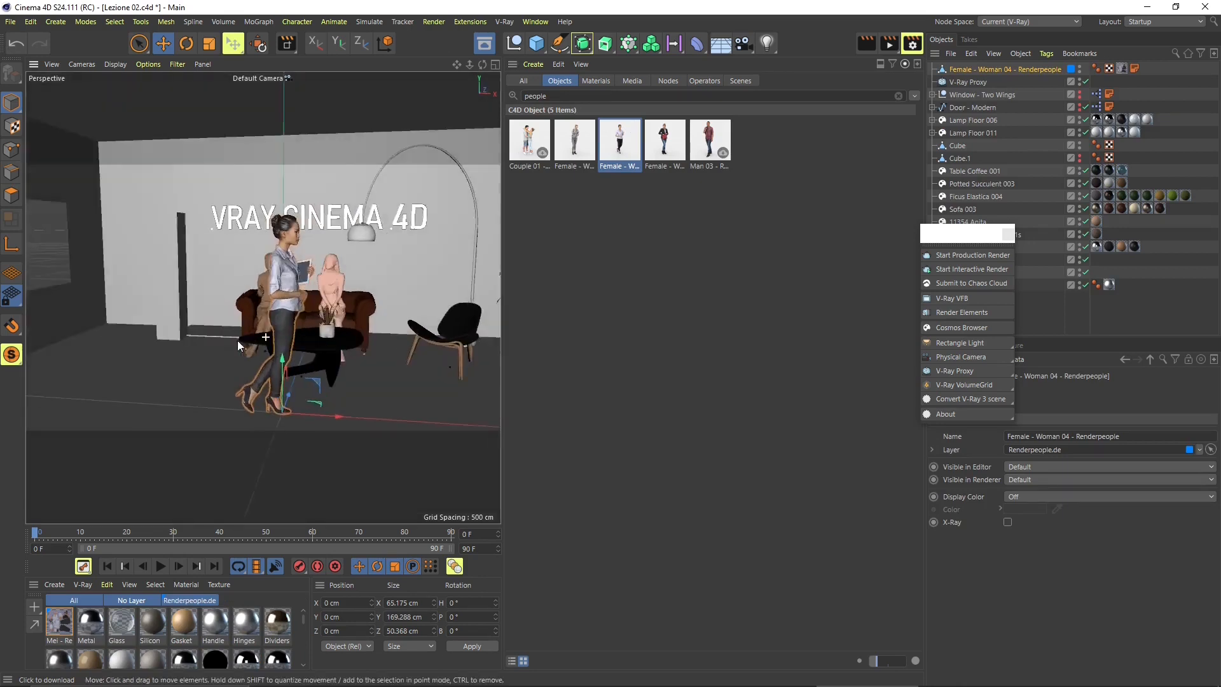
drag(315, 409, 201, 386)
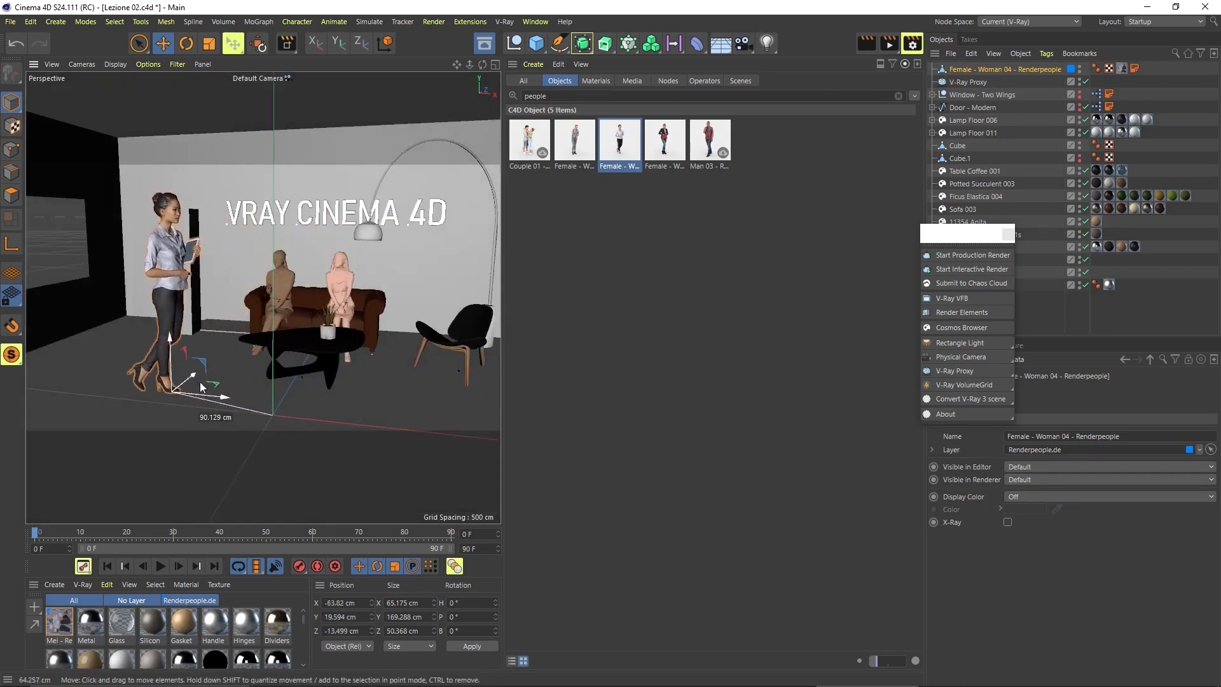
key(ctrl+z)
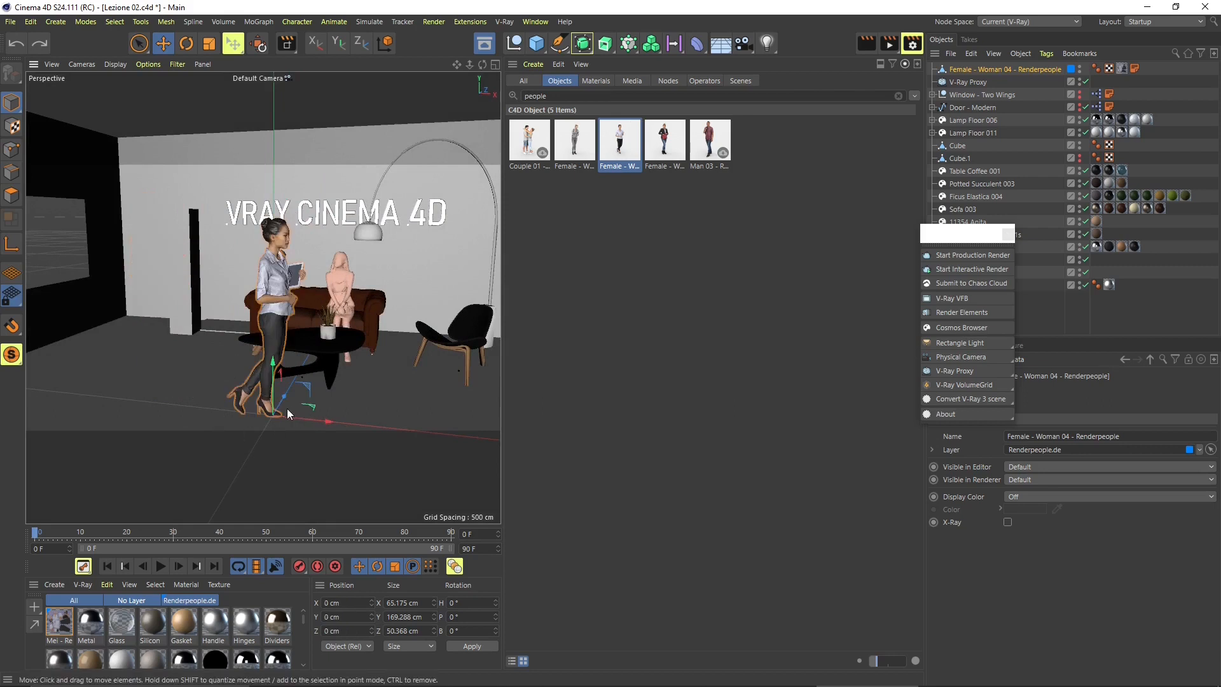
alt+drag(267, 396, 279, 329)
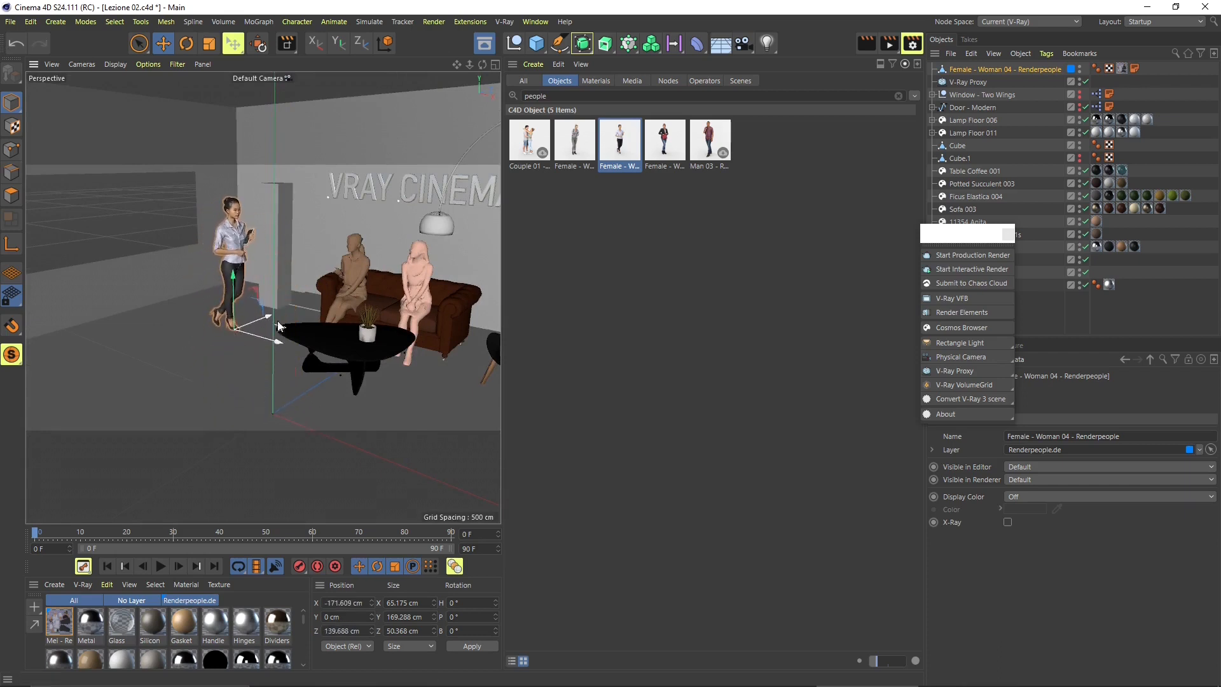
Rotate the standing woman's heading to about -30° and close the Asset Browser
key(r)
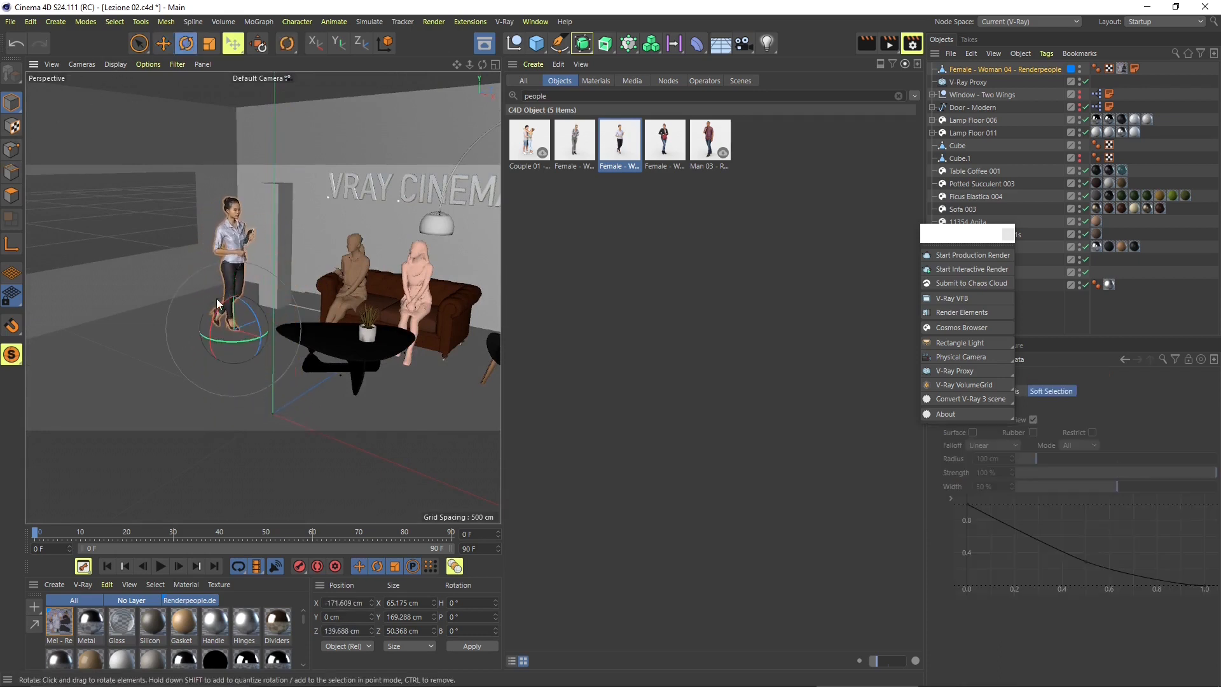
drag(237, 342, 212, 349)
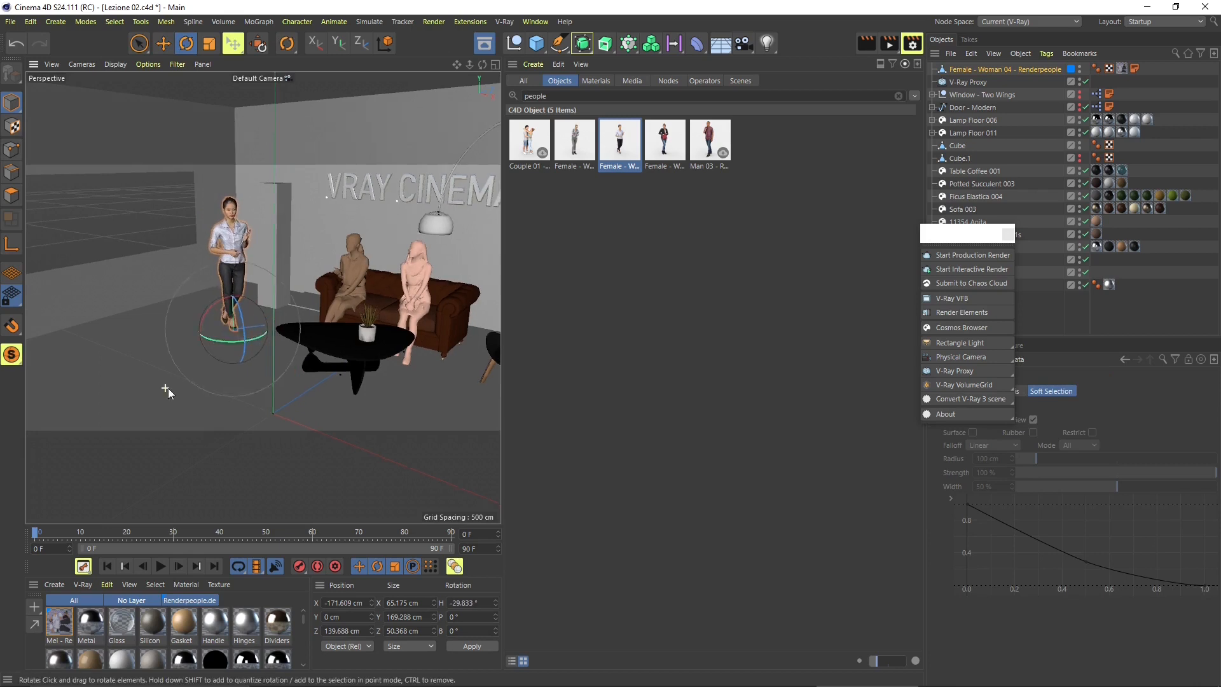
alt+drag(168, 387, 222, 388)
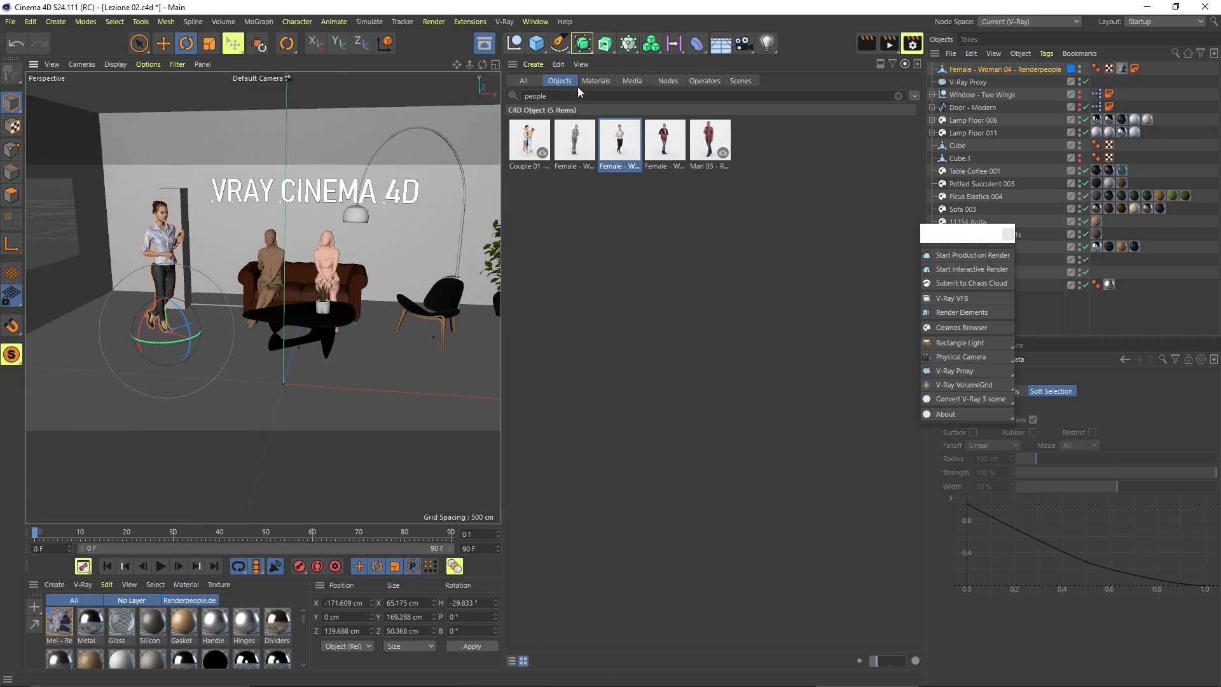
click(485, 44)
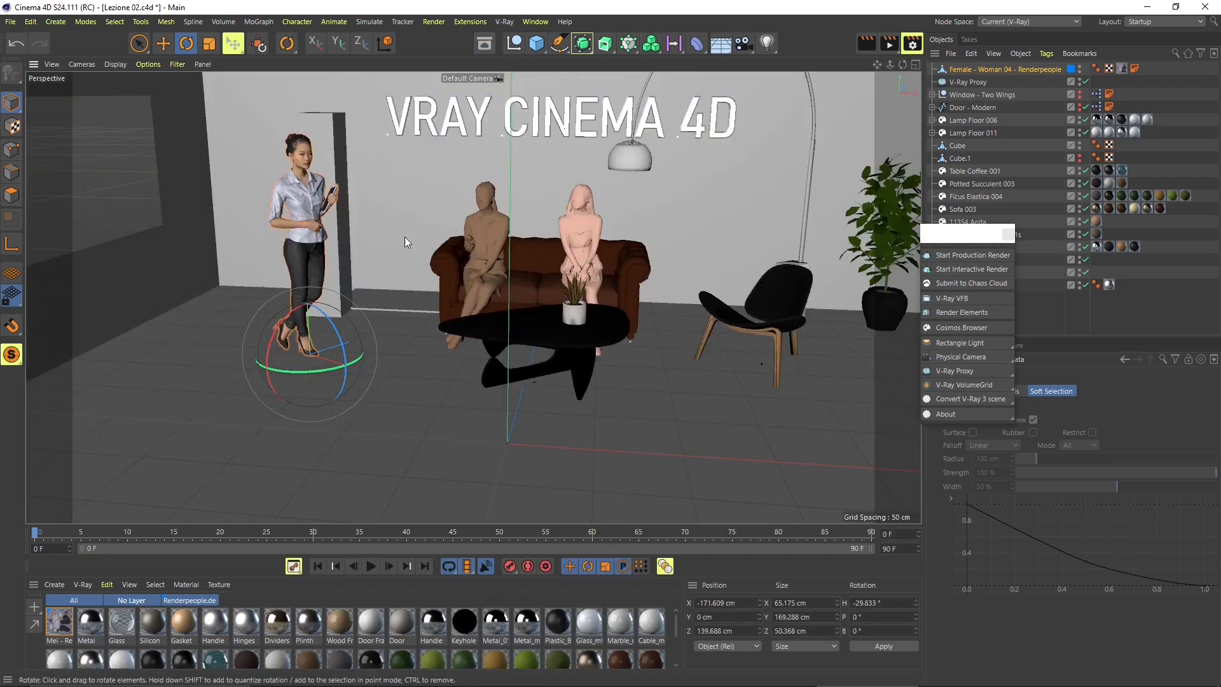
scroll(188, 356, down, 2)
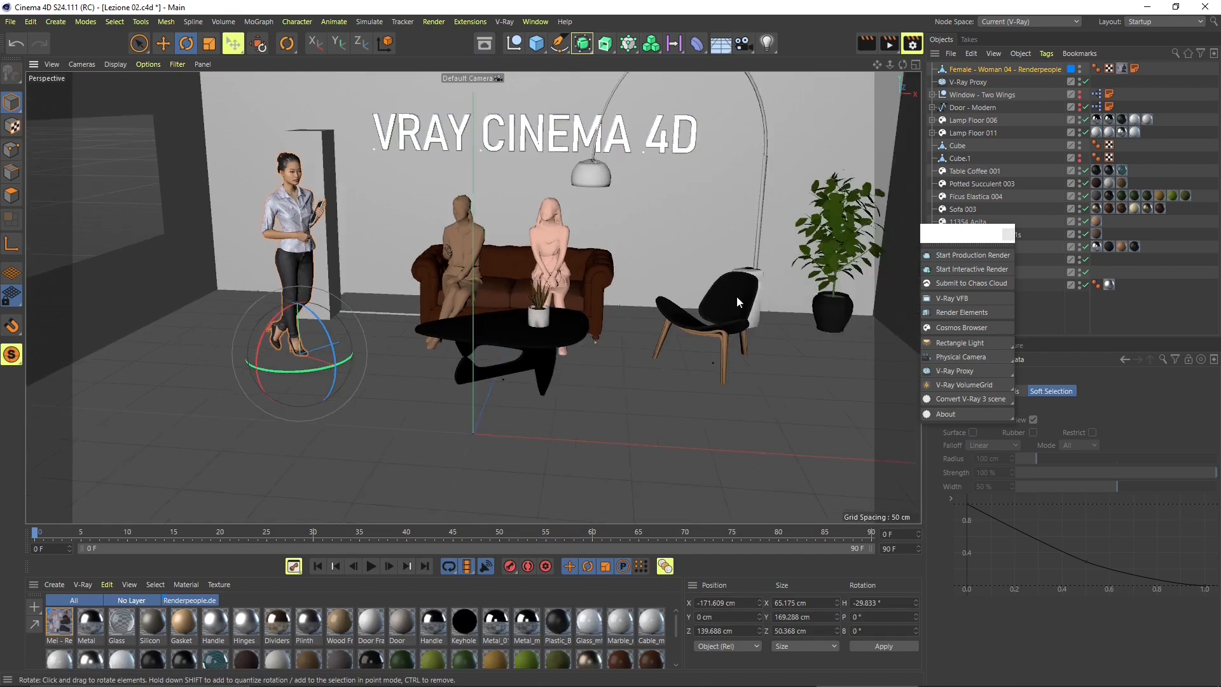
Switch to the web browser and look through Renderpeople's free posed, rigged and animated people models
key(alt+Tab)
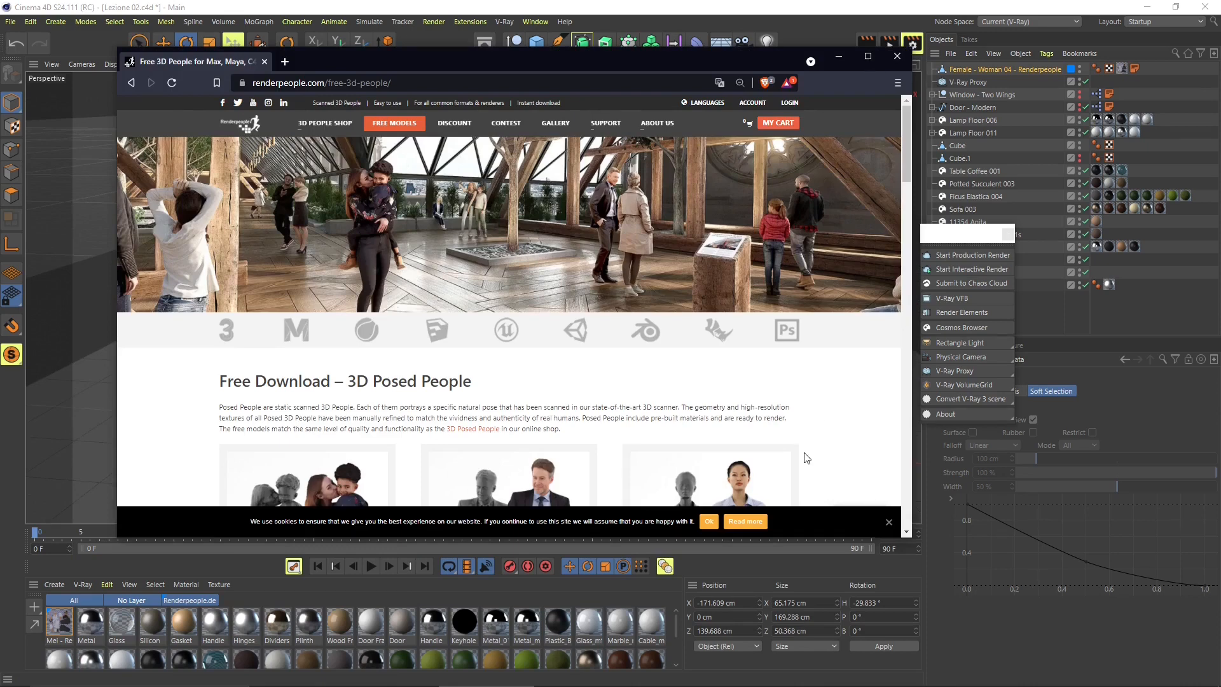
scroll(296, 318, down, 2)
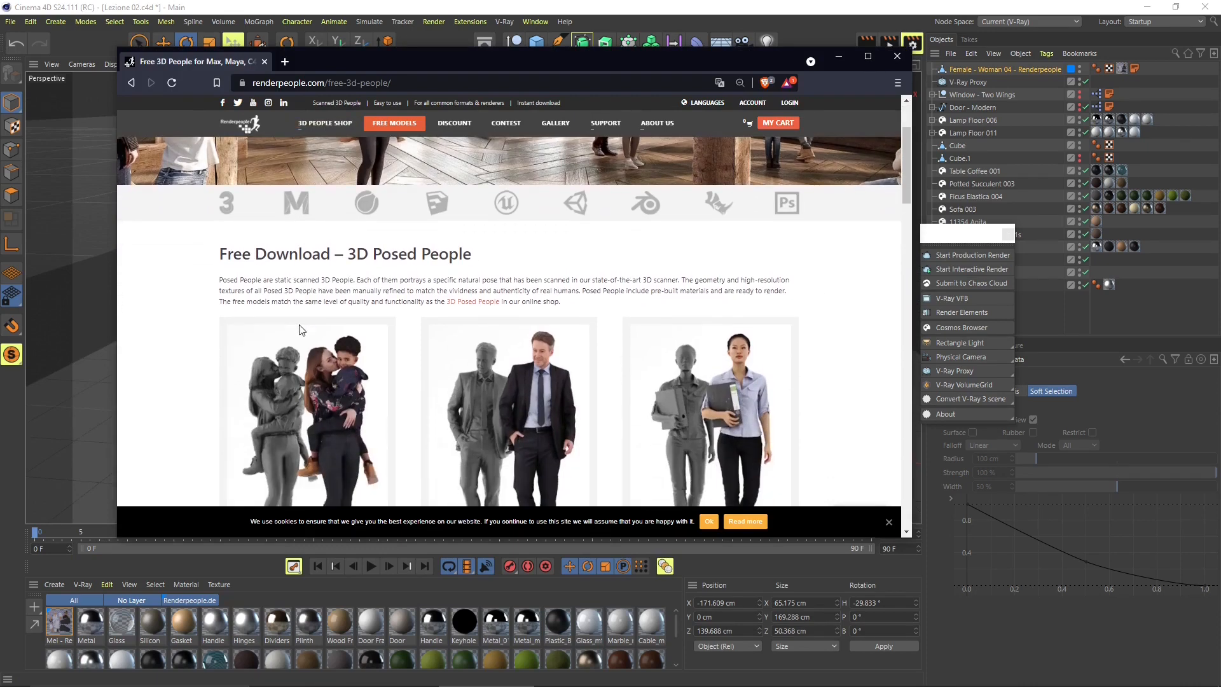
scroll(383, 271, down, 1)
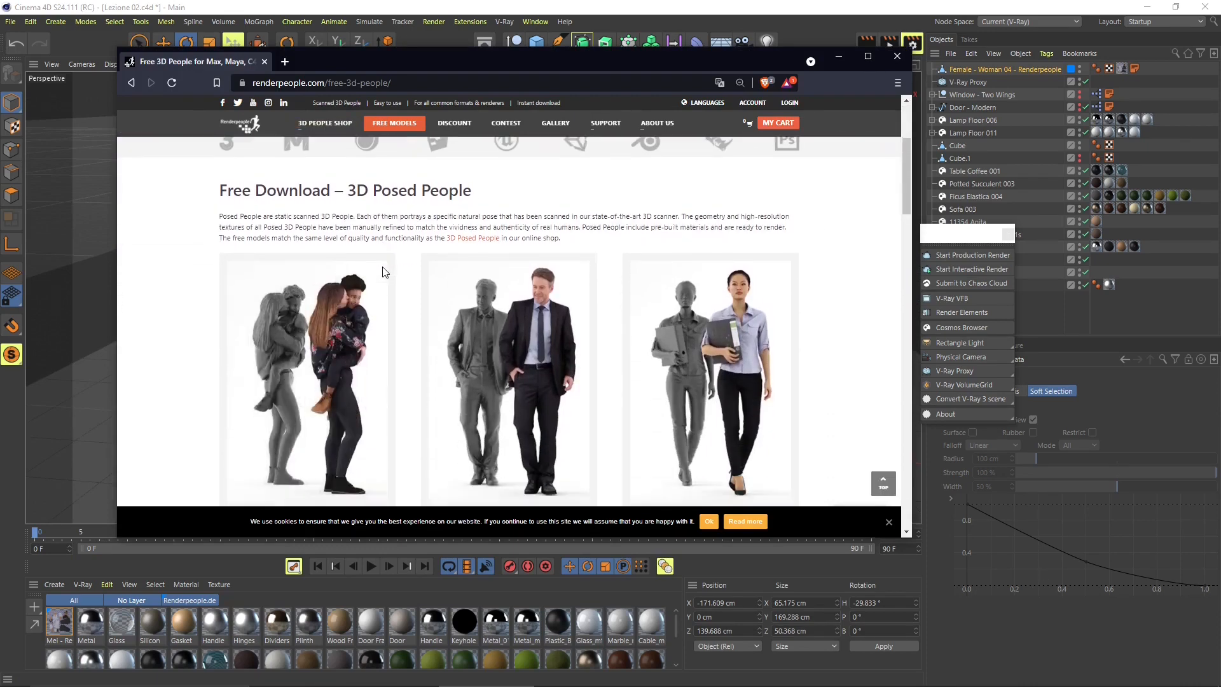
scroll(383, 271, down, 1)
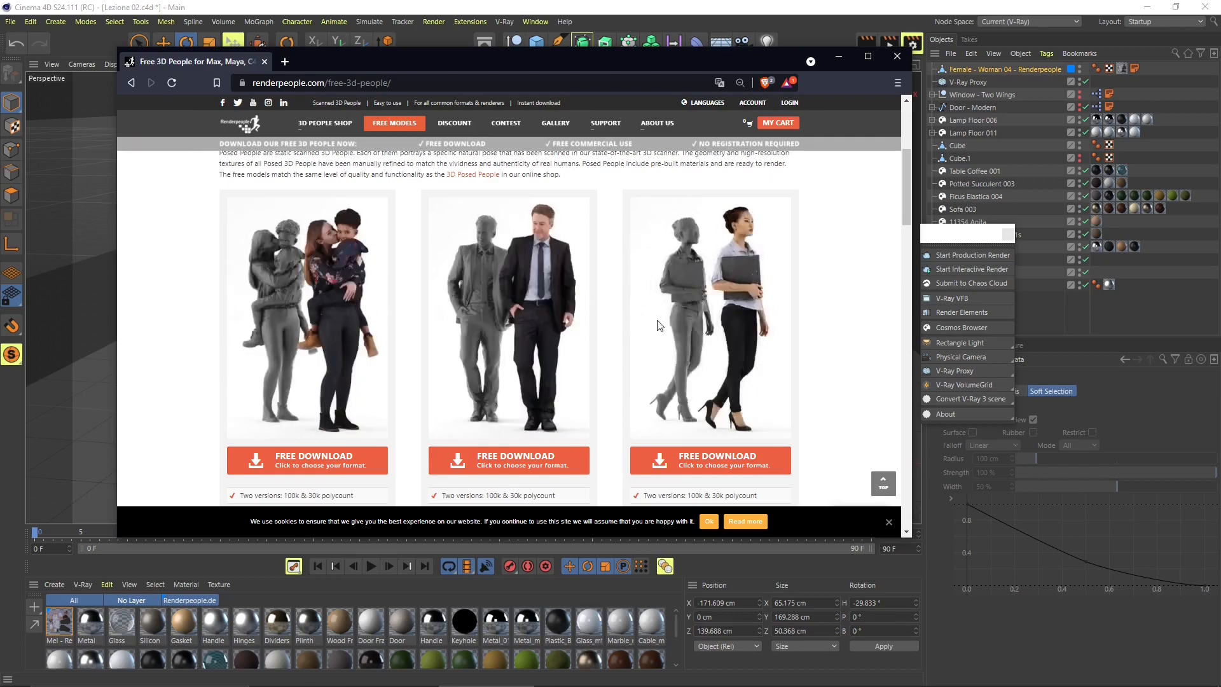
scroll(620, 322, down, 3)
scroll(619, 321, down, 5)
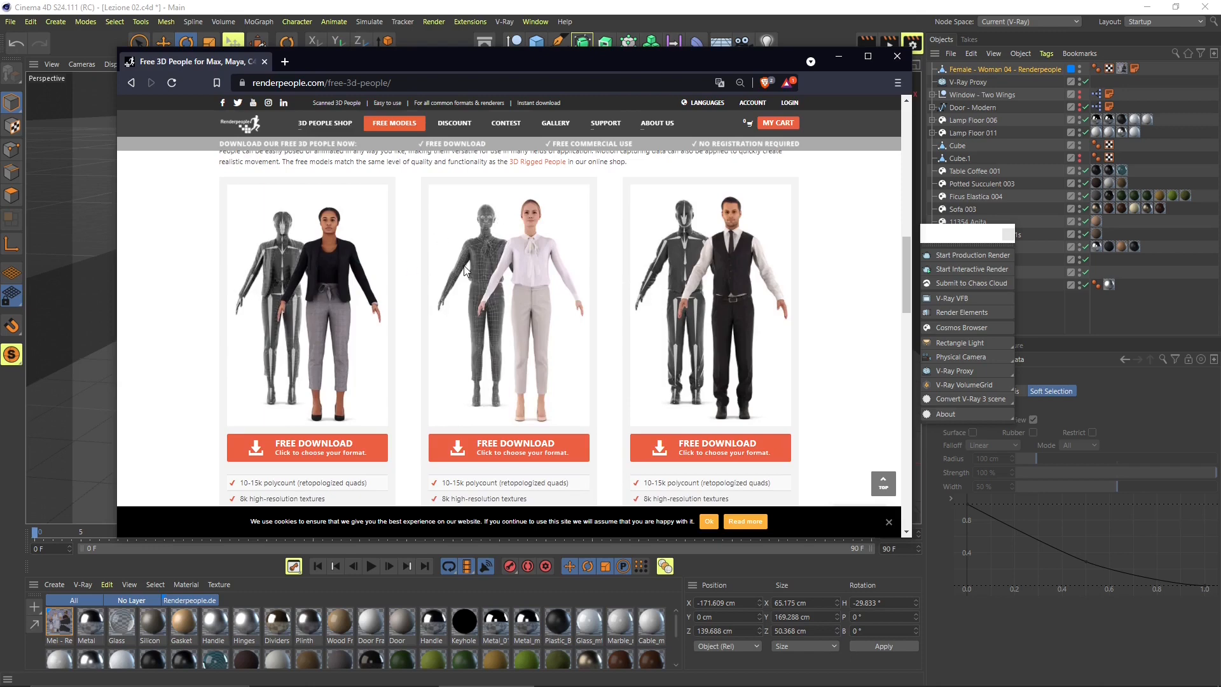
scroll(464, 271, down, 8)
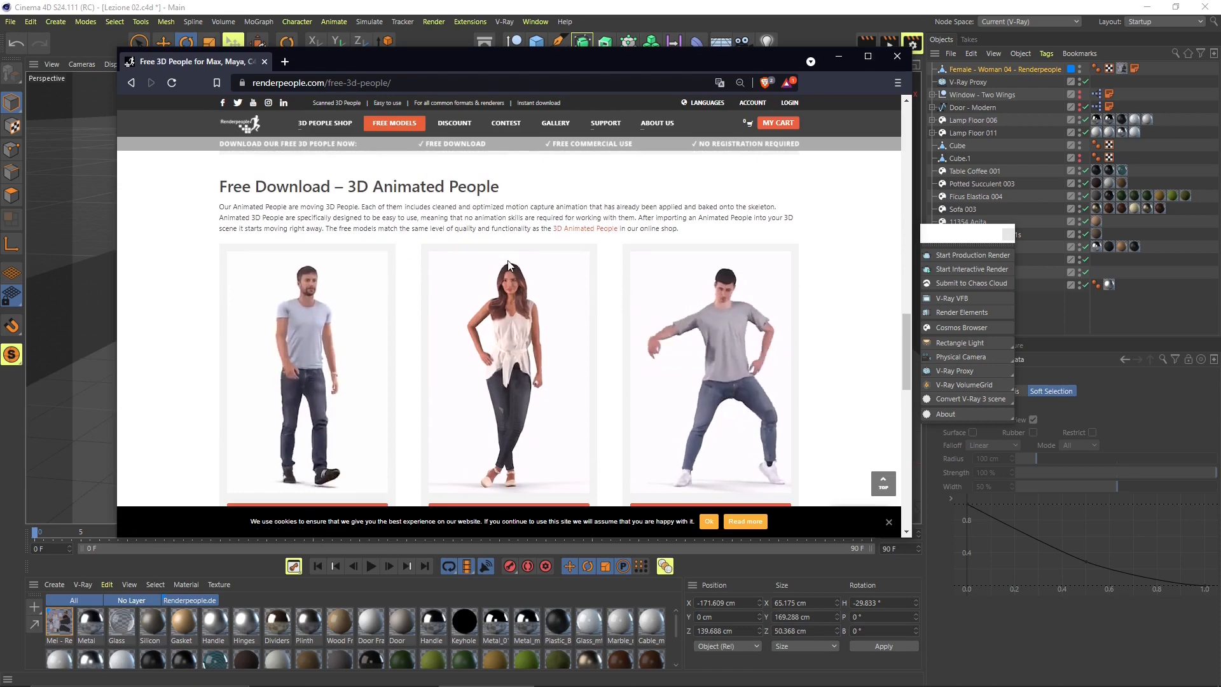
scroll(509, 263, down, 1)
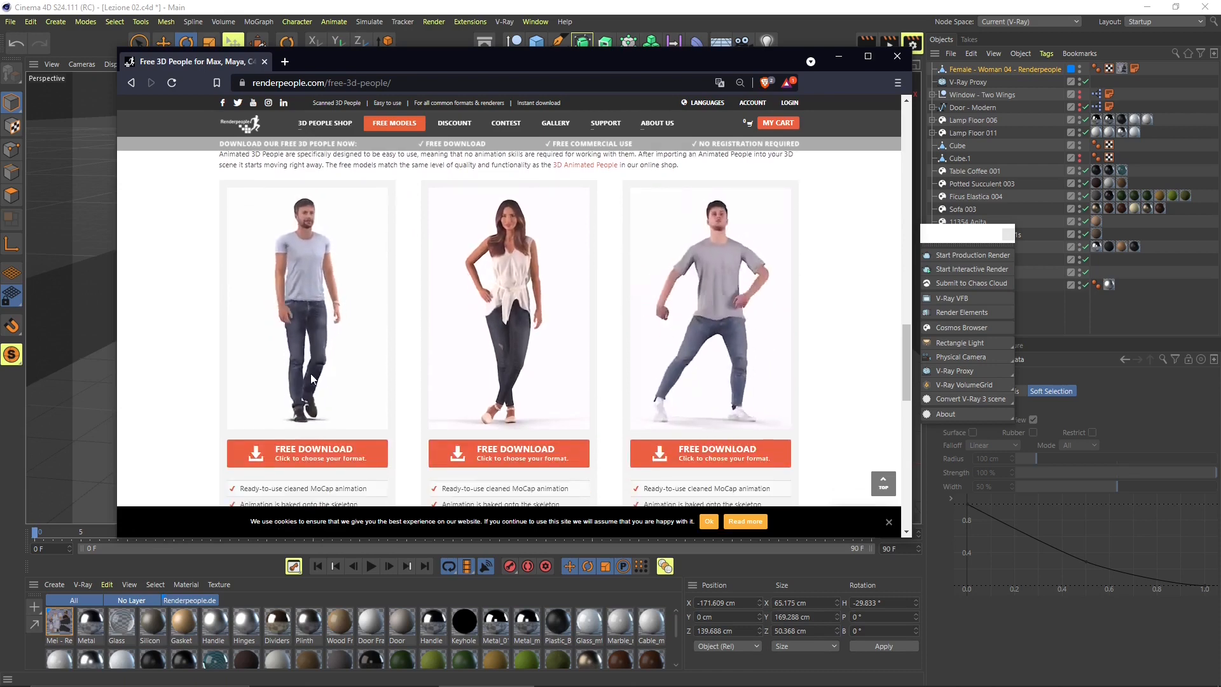
scroll(288, 318, down, 2)
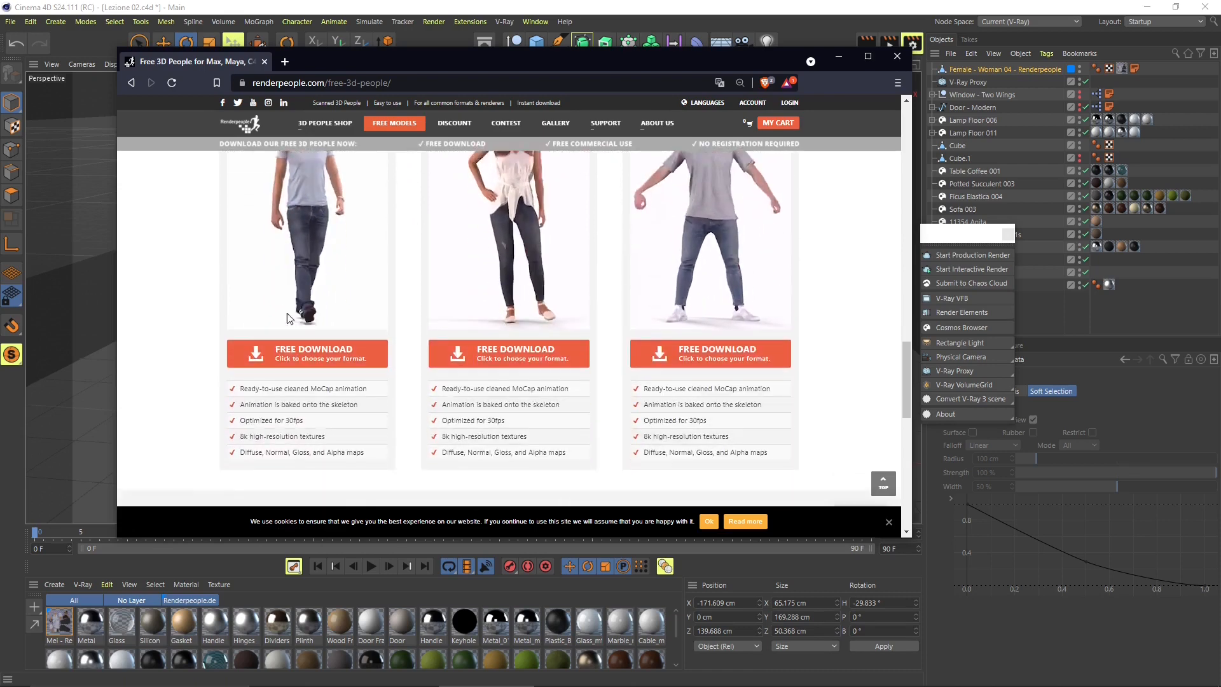
Request the free download of the animated walking man in Cinema 4D format
scroll(288, 318, down, 1)
click(310, 335)
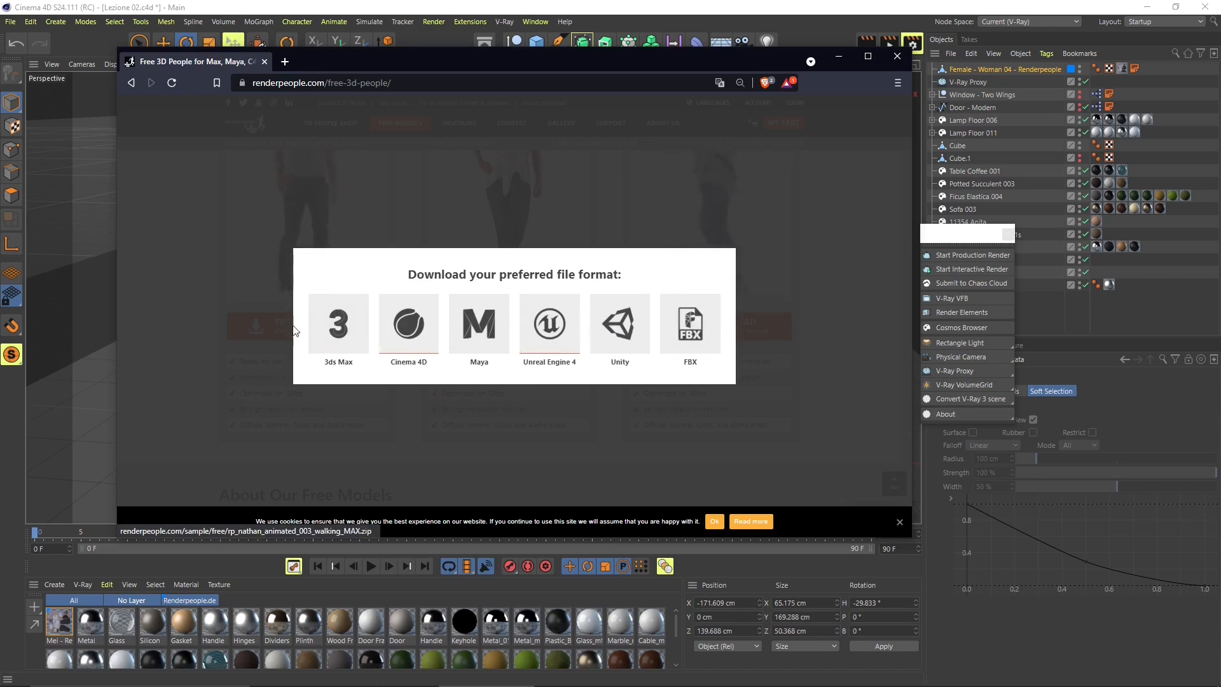
click(408, 327)
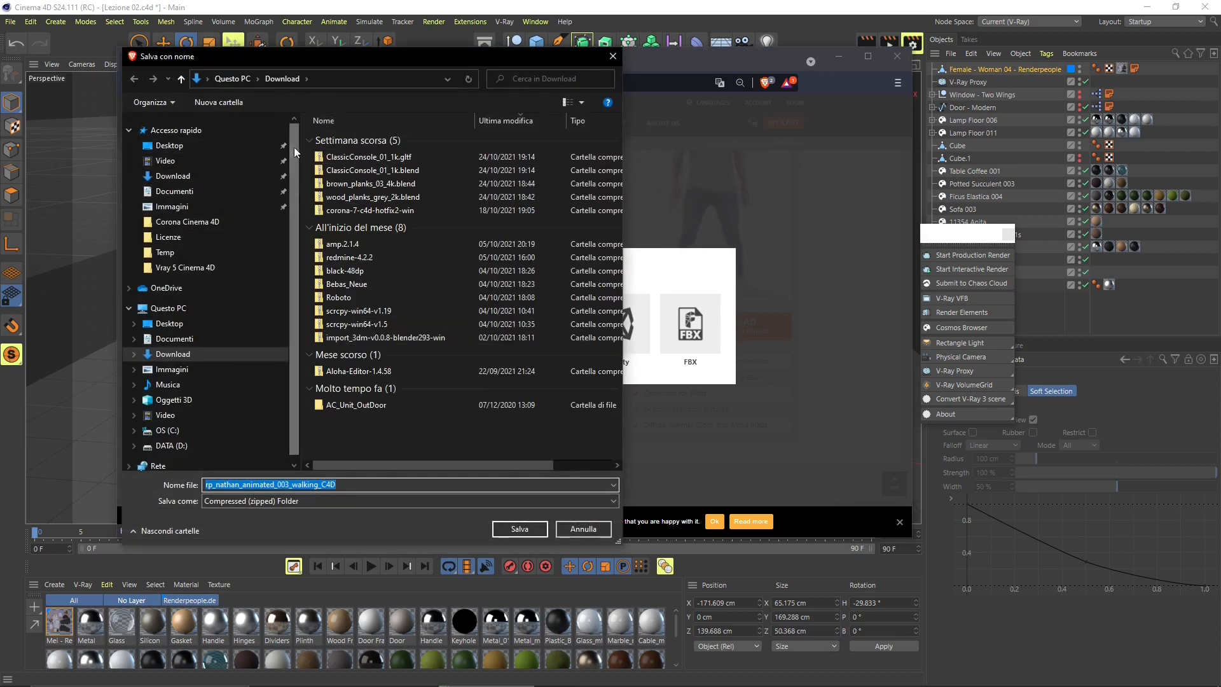
Save the rp_nathan_animated_003_walking_C4D archive in the RenderPeople Free folder under WORKS on drive D
click(175, 268)
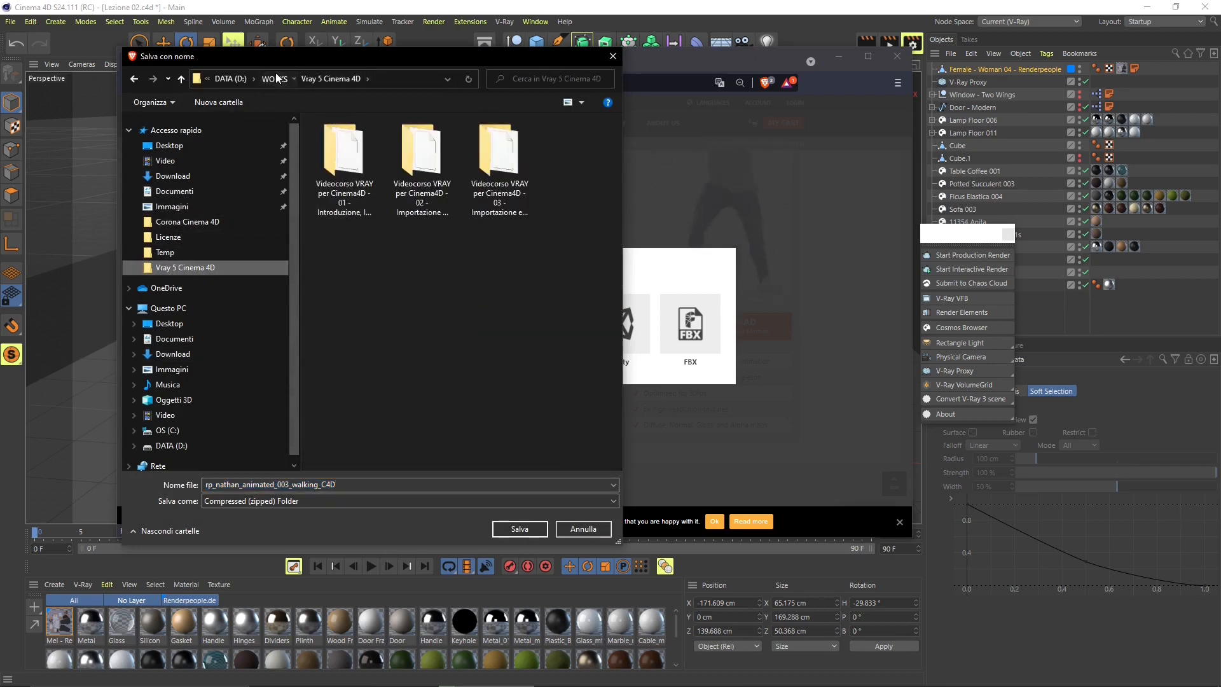
click(324, 79)
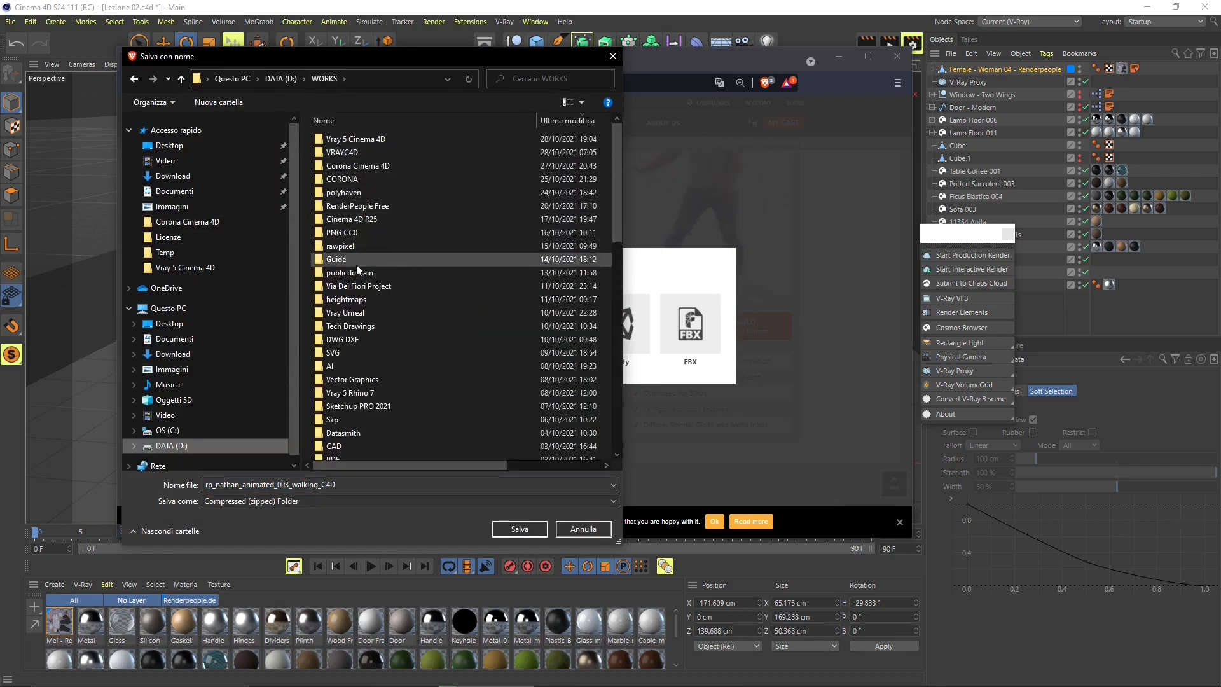
click(355, 323)
key(r)
key(r)
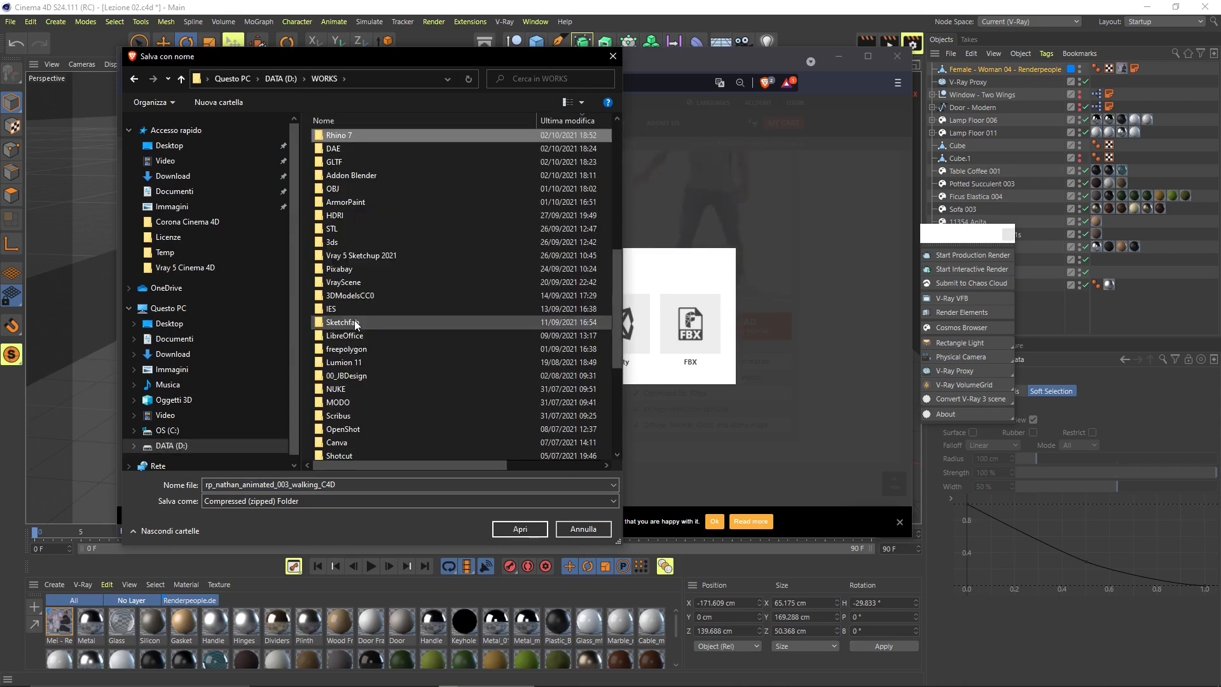
double_click(352, 138)
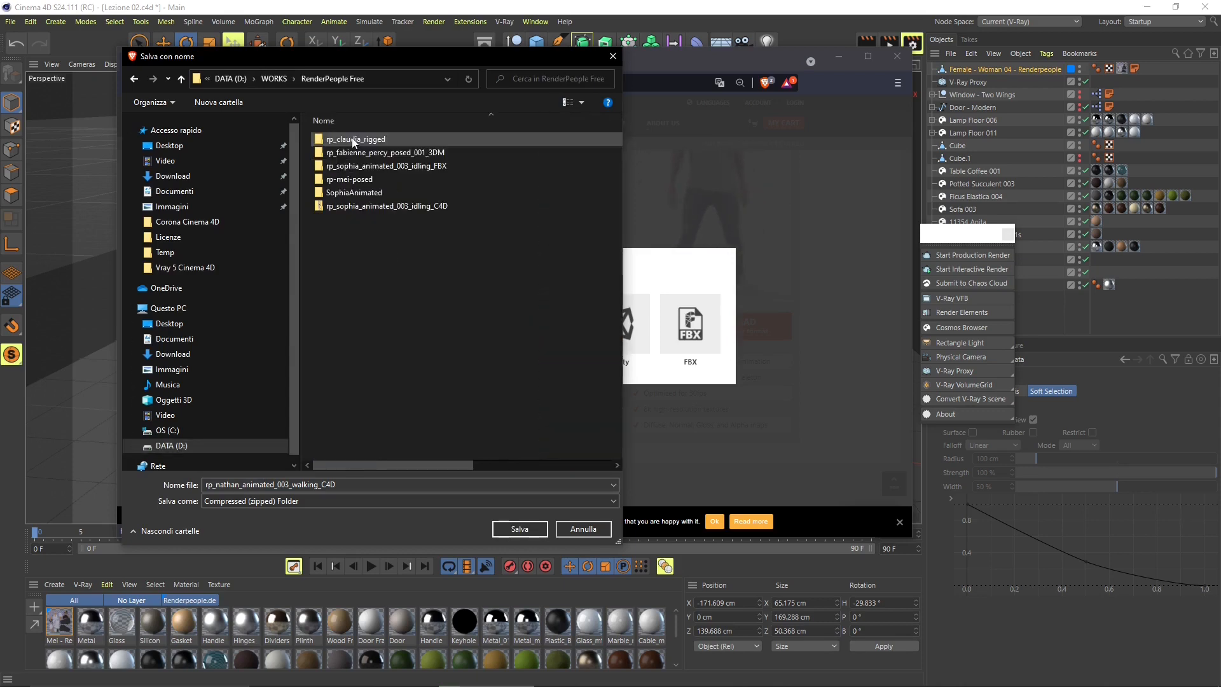
click(520, 529)
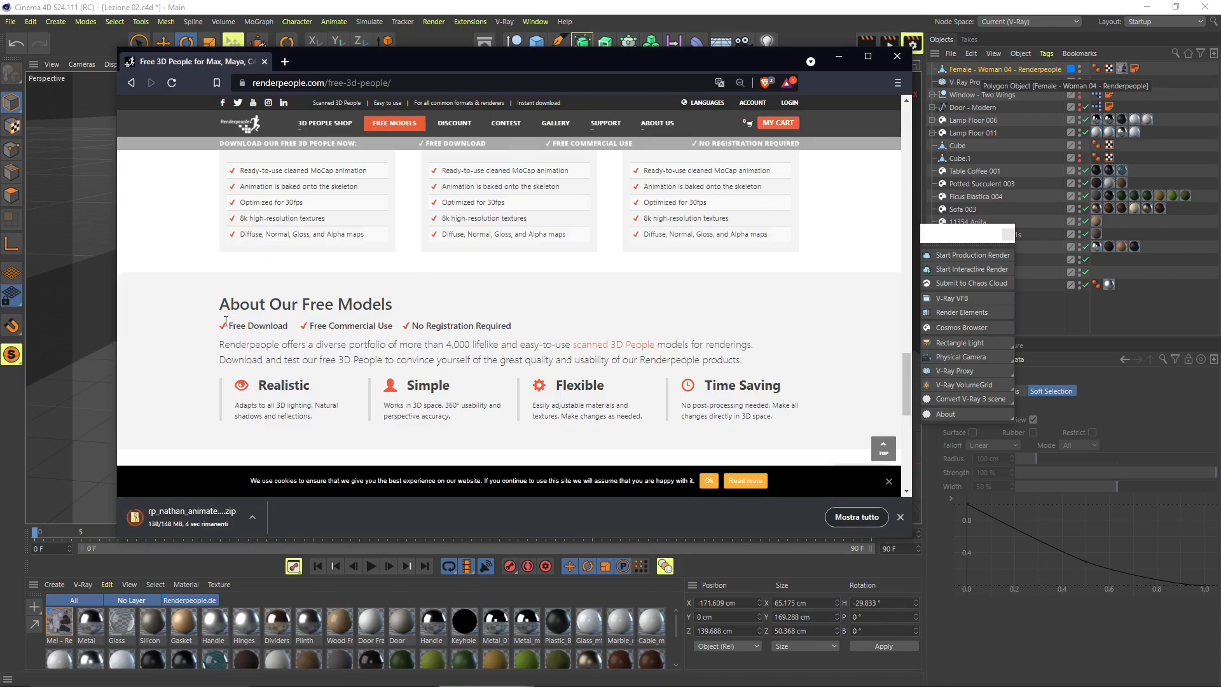
Review the usage and registration conditions under About Our Free Models
drag(236, 325, 548, 330)
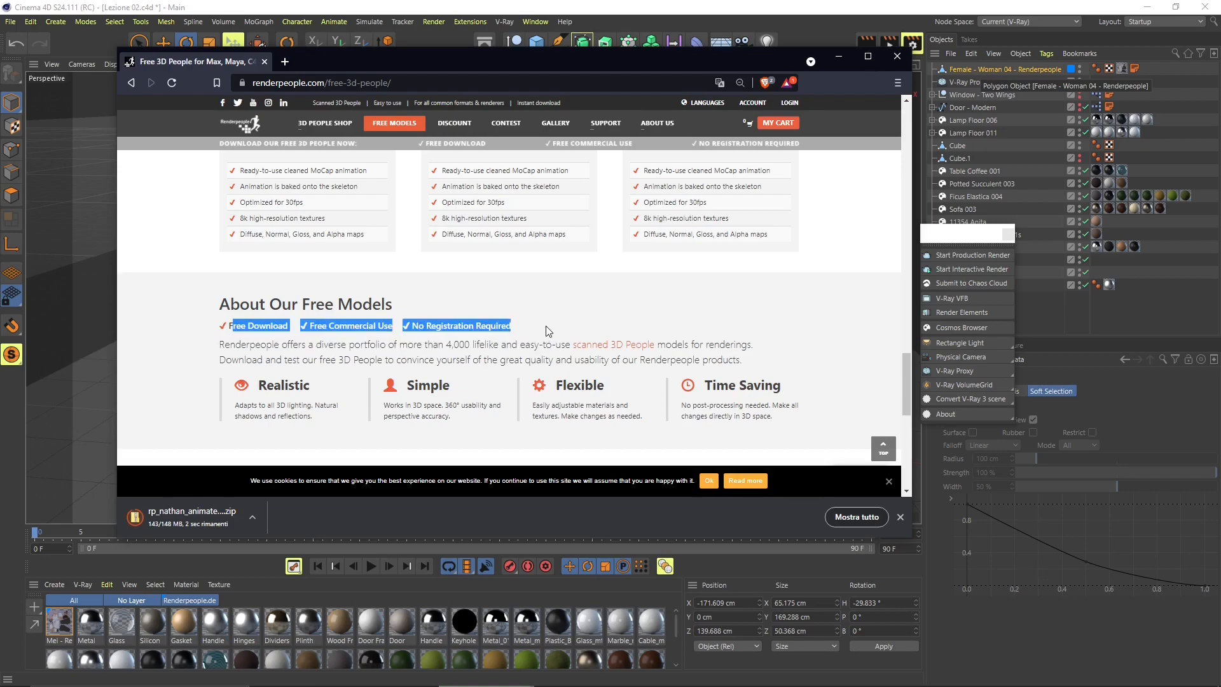
scroll(545, 343, down, 2)
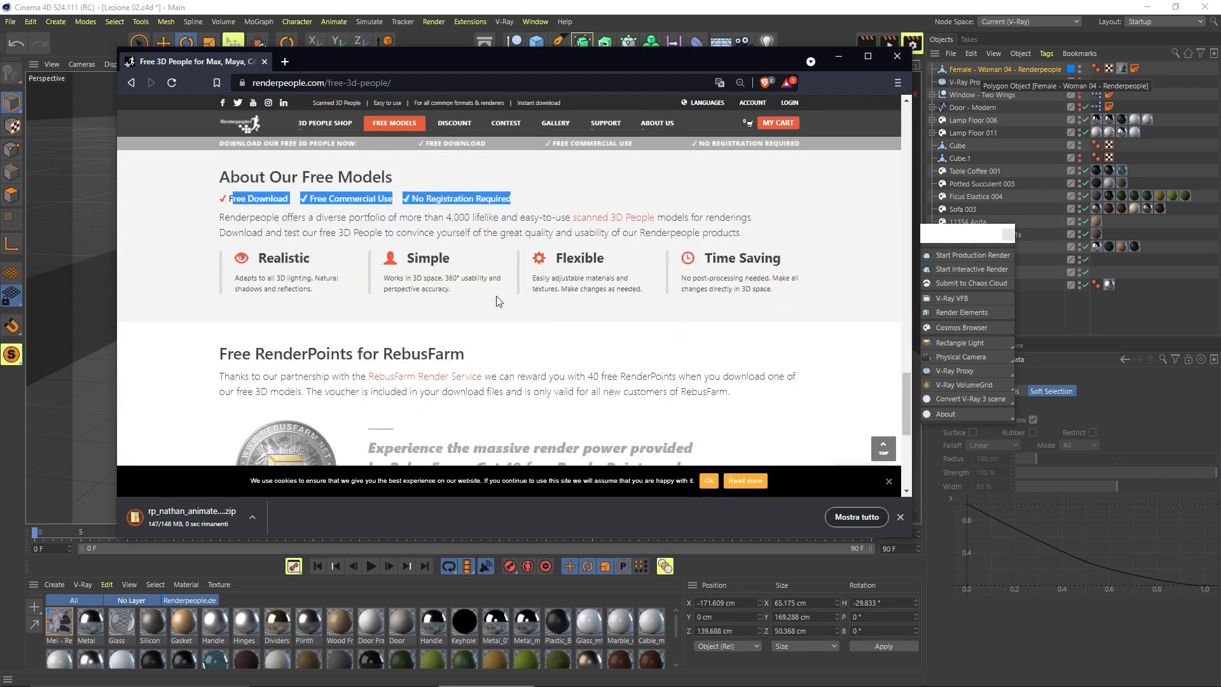
Look back over Renderpeople's free rigged and posed people on the free models page
scroll(499, 301, down, 12)
scroll(495, 300, up, 1)
scroll(491, 299, down, 2)
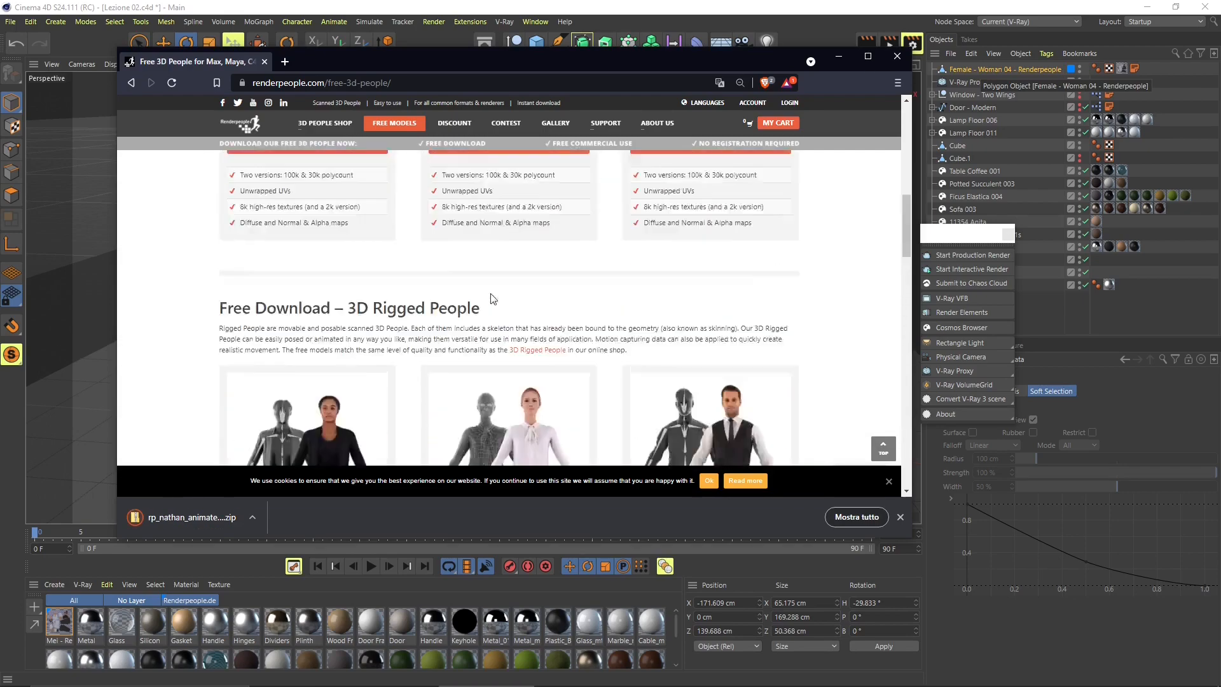
scroll(491, 299, up, 10)
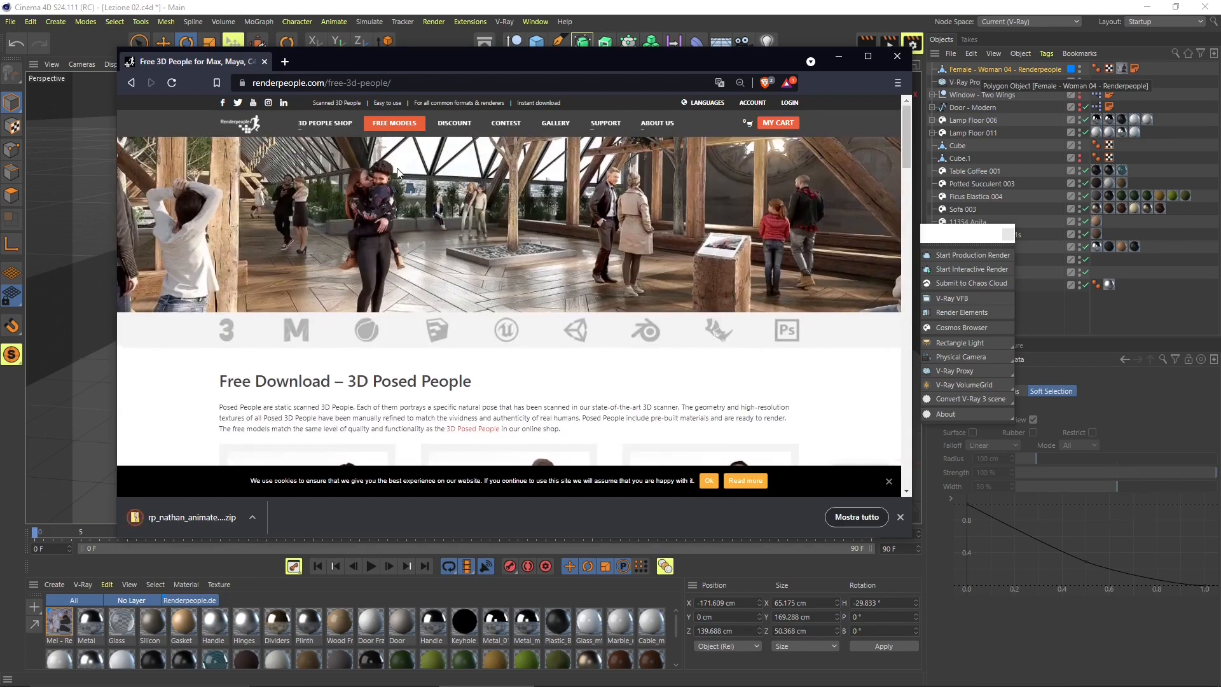
mouse_move(326, 129)
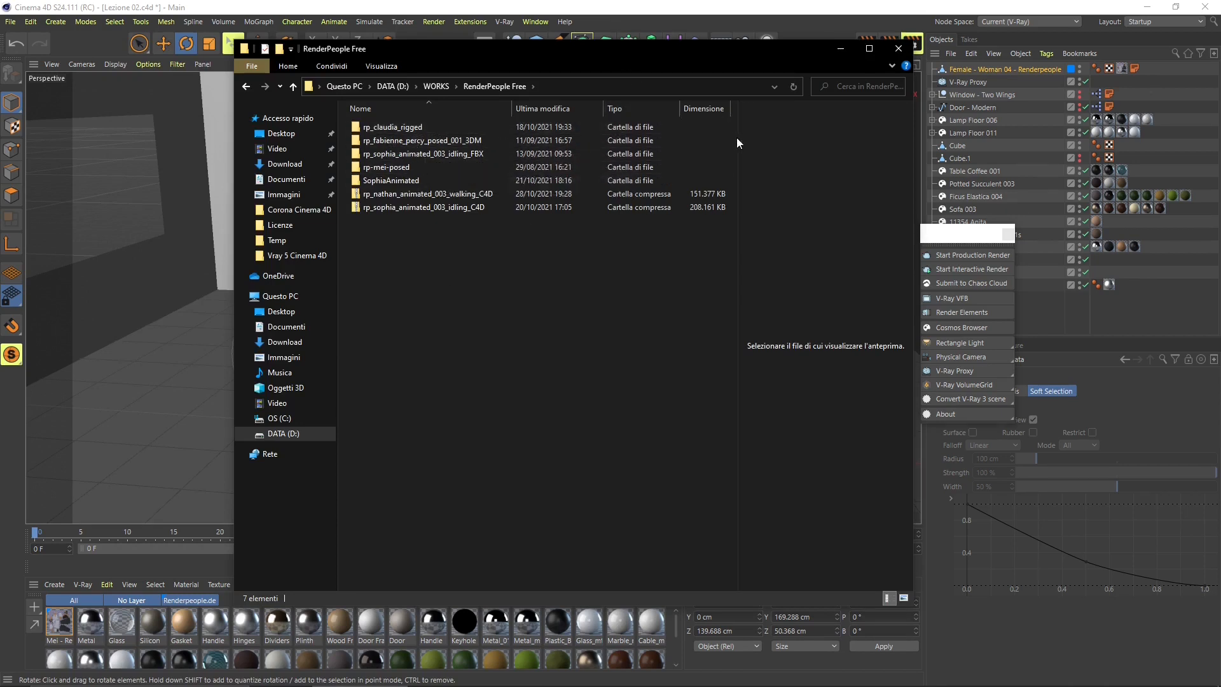
Extract the rp_nathan_animated_003_walking_C4D archive in the RenderPeople Free folder into a folder of the same name
drag(736, 137, 509, 147)
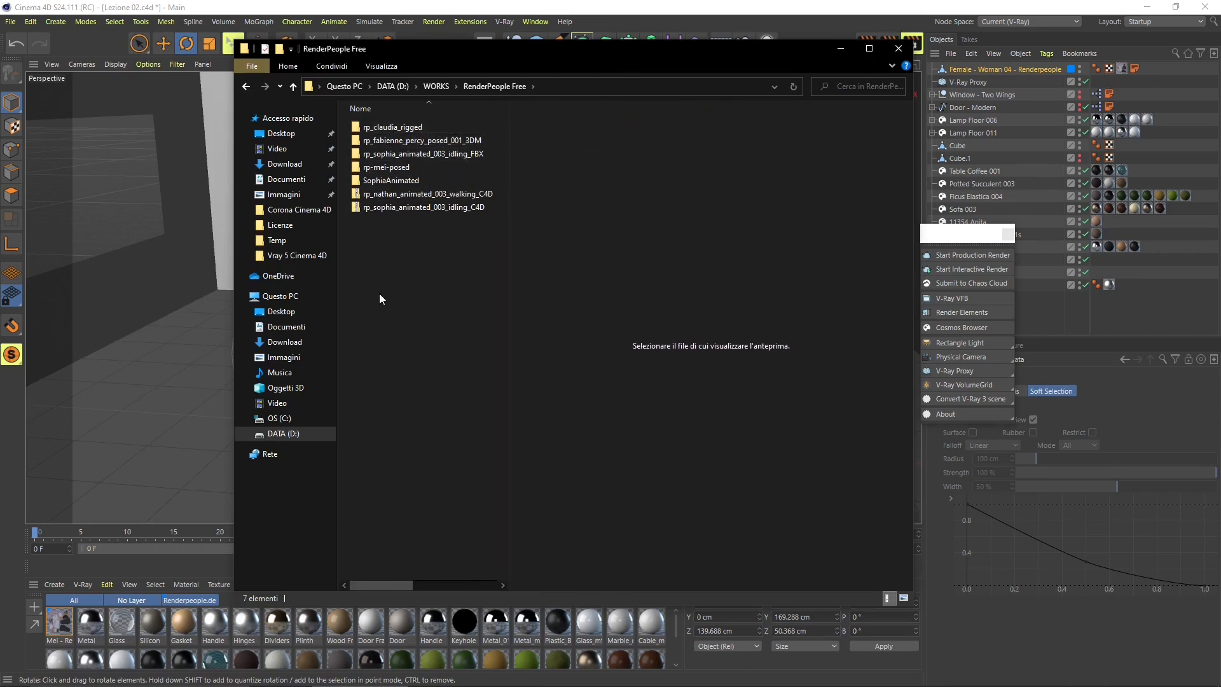
click(394, 207)
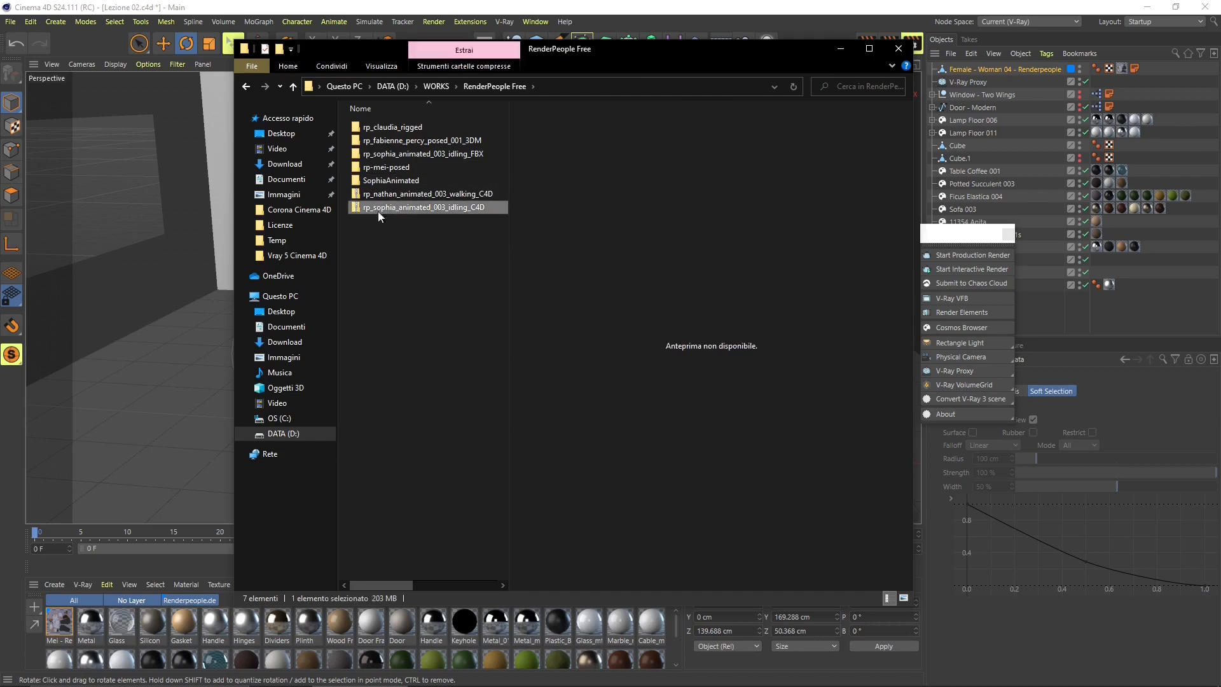
click(387, 196)
right_click(389, 199)
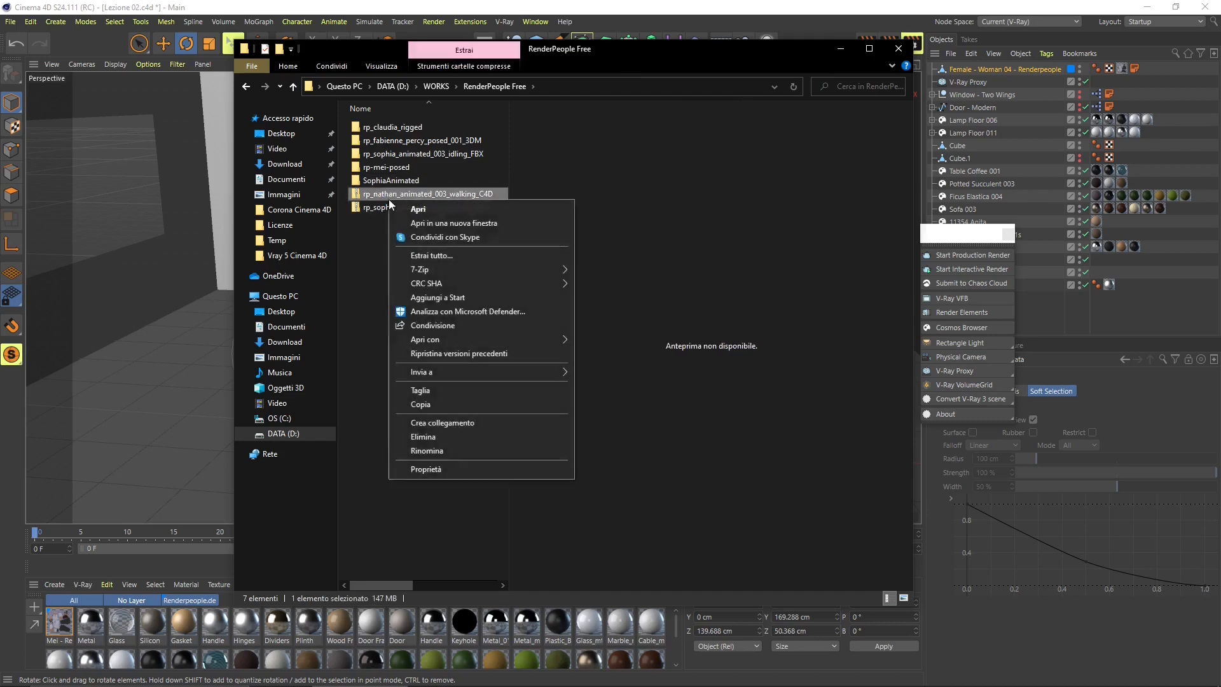
click(447, 254)
click(742, 471)
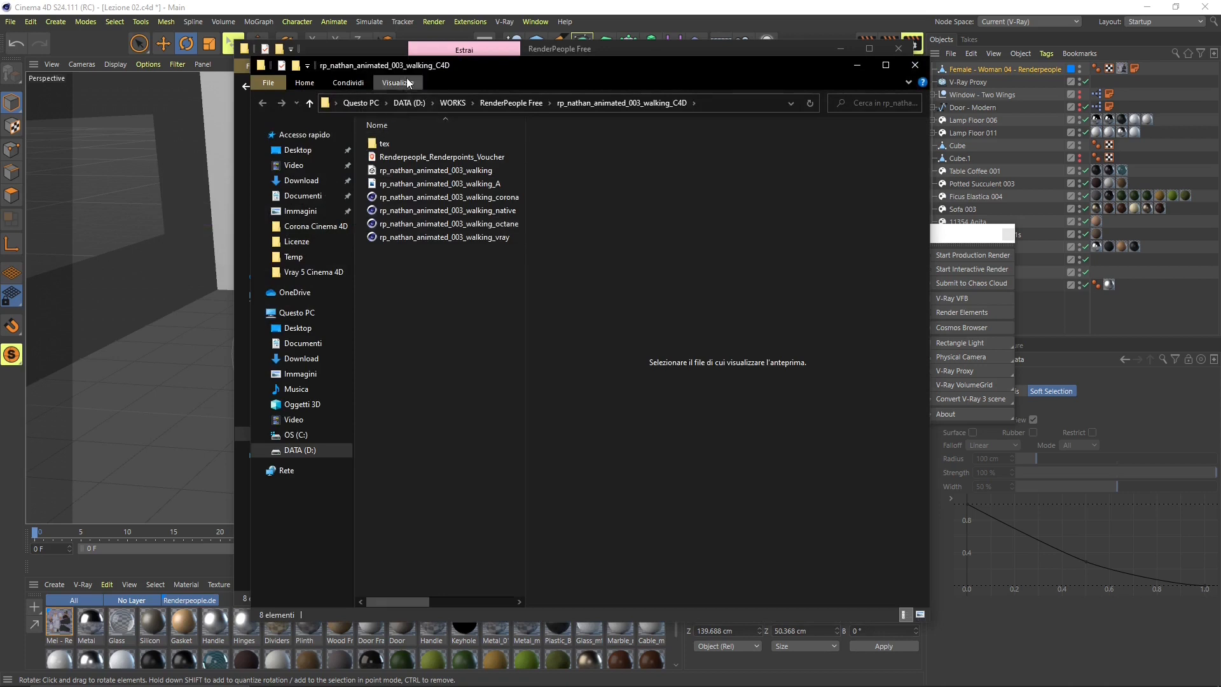
Delete the rp_nathan_animated_003_walking_C4D and rp_sophia_animated_003_idling_C4D archives from the RenderPeople Free folder
drag(497, 71, 709, 135)
click(409, 271)
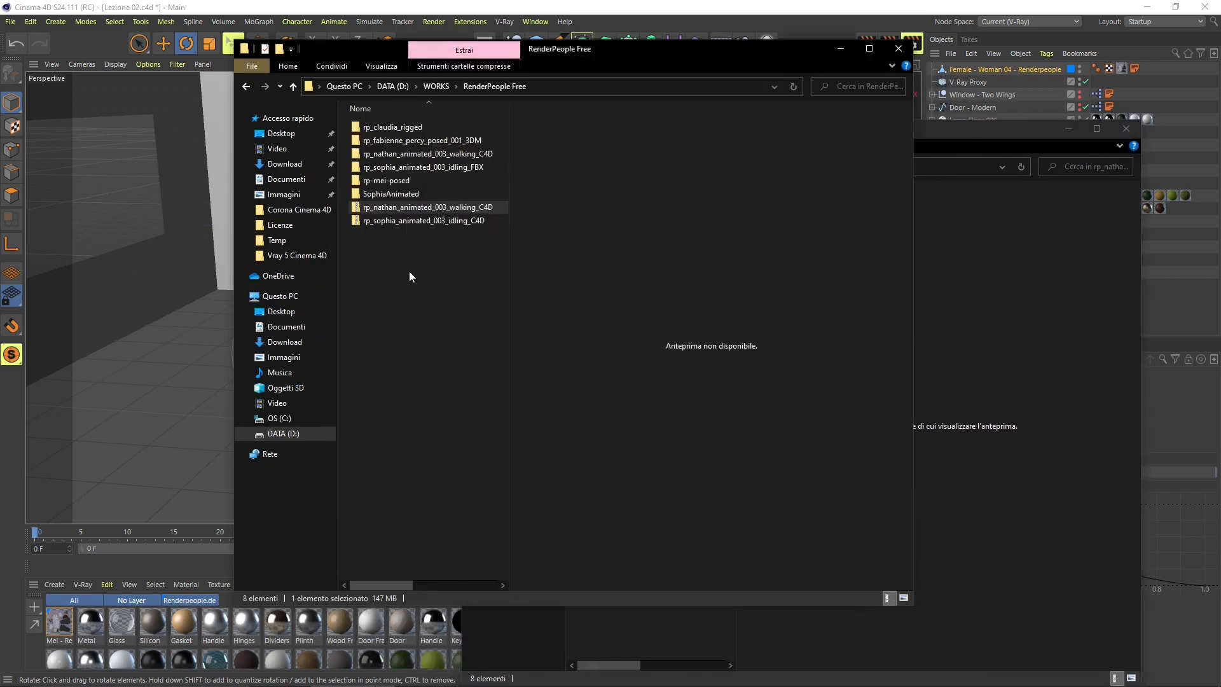
click(407, 204)
key(Delete)
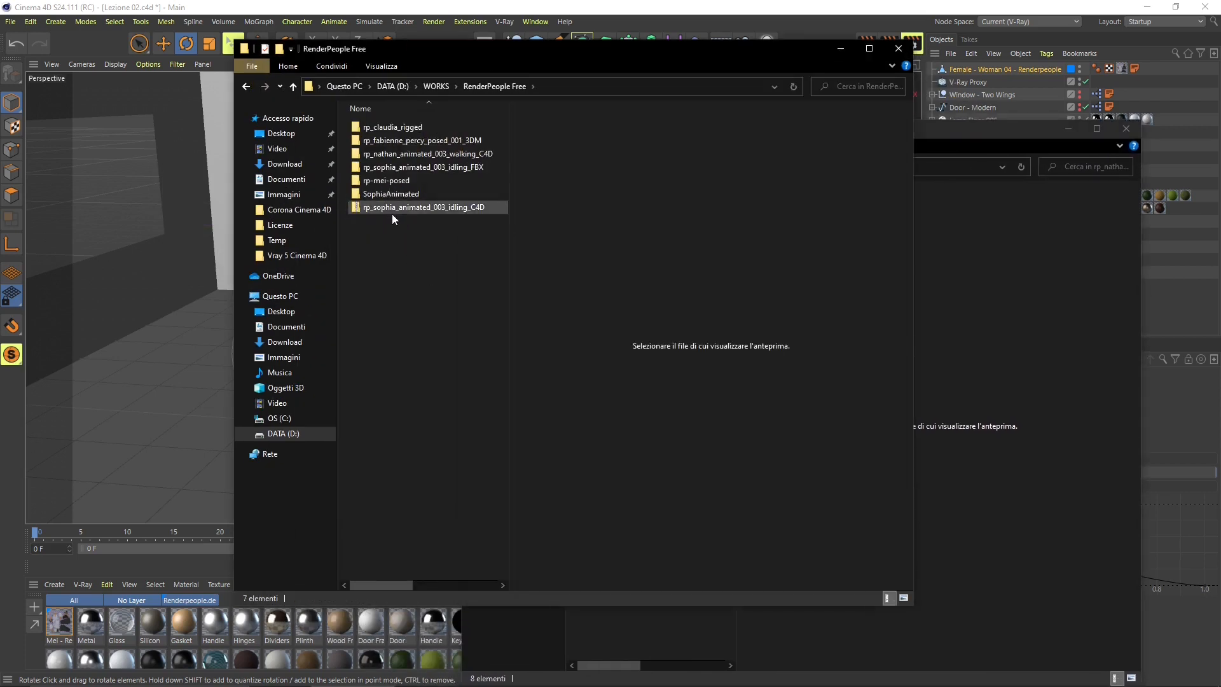
key(Delete)
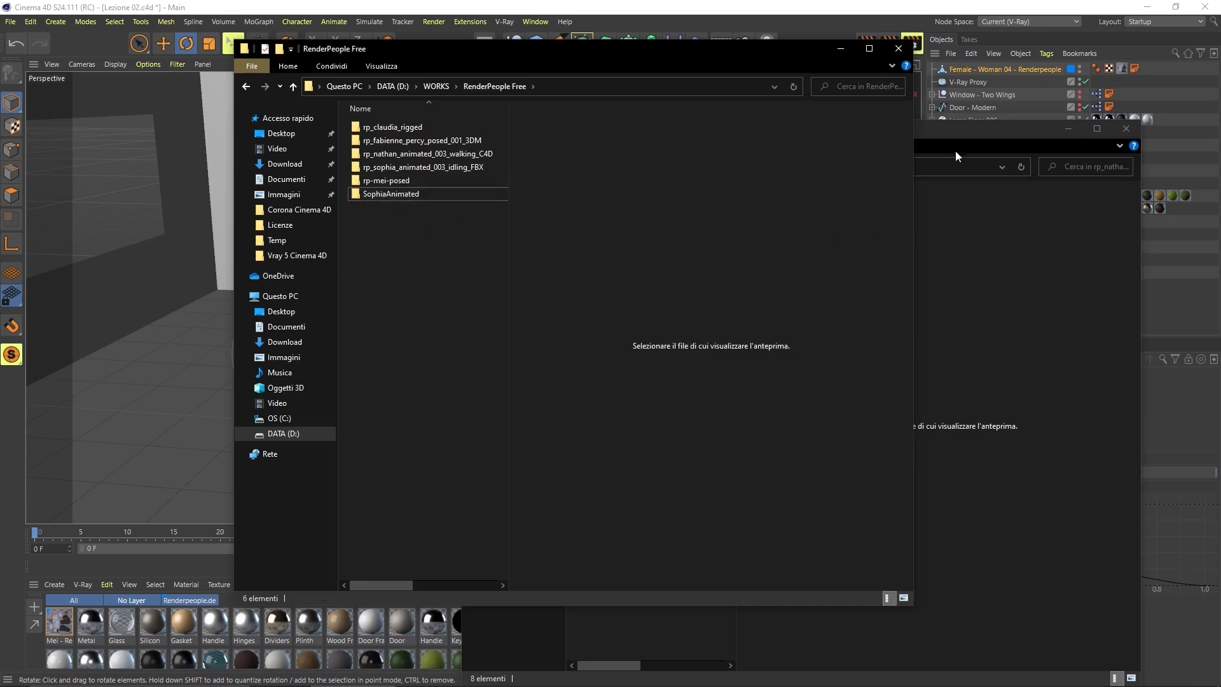
Close the RenderPeople Free window and examine the extracted walking man files, previewing the 3D object and the vray C4D file
drag(955, 150, 758, 80)
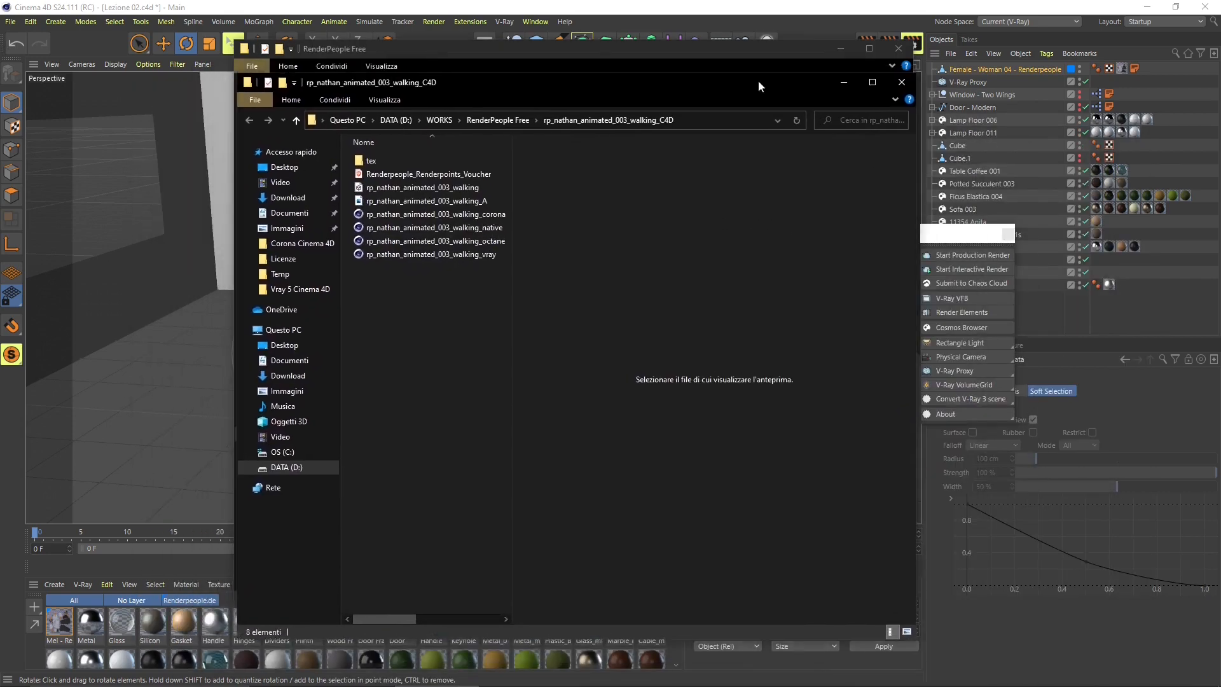
click(890, 50)
drag(483, 78, 445, 126)
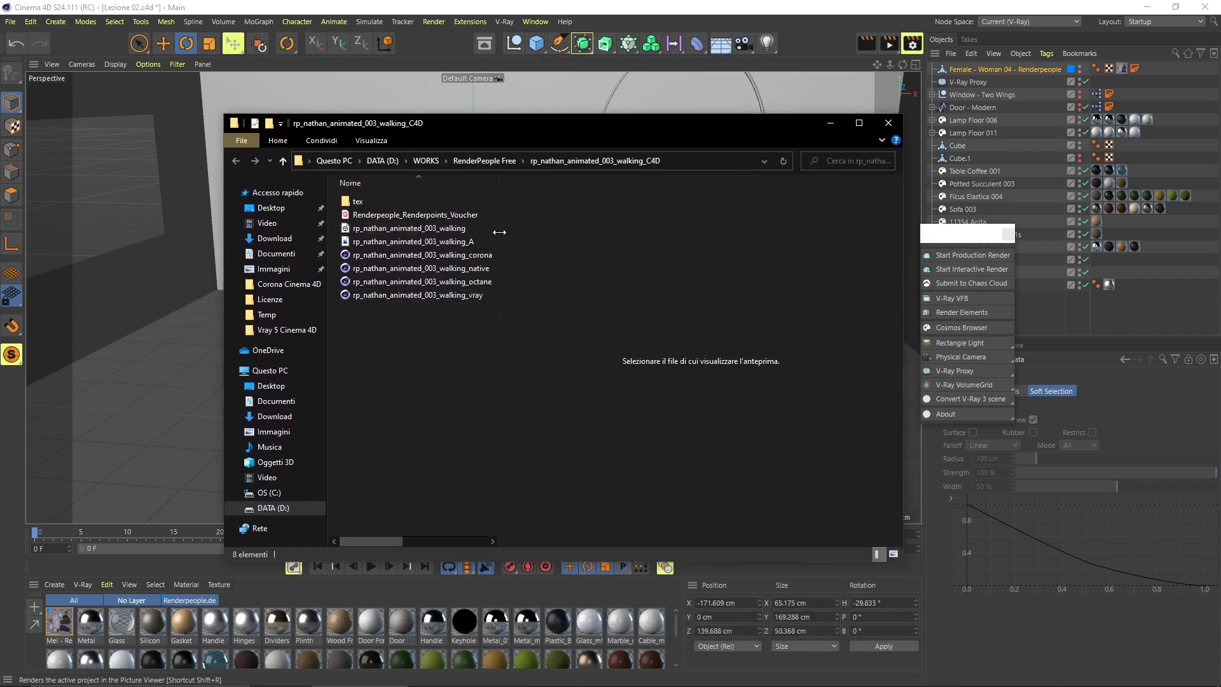
click(439, 229)
drag(500, 235, 551, 254)
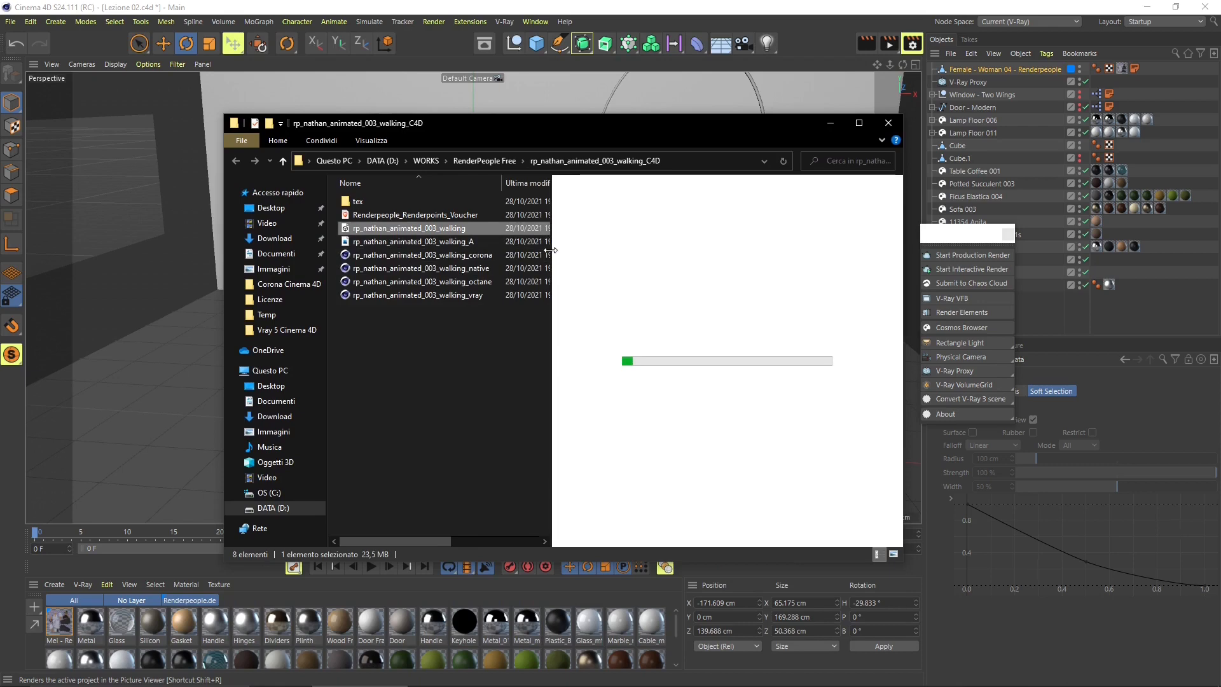
drag(550, 251, 639, 254)
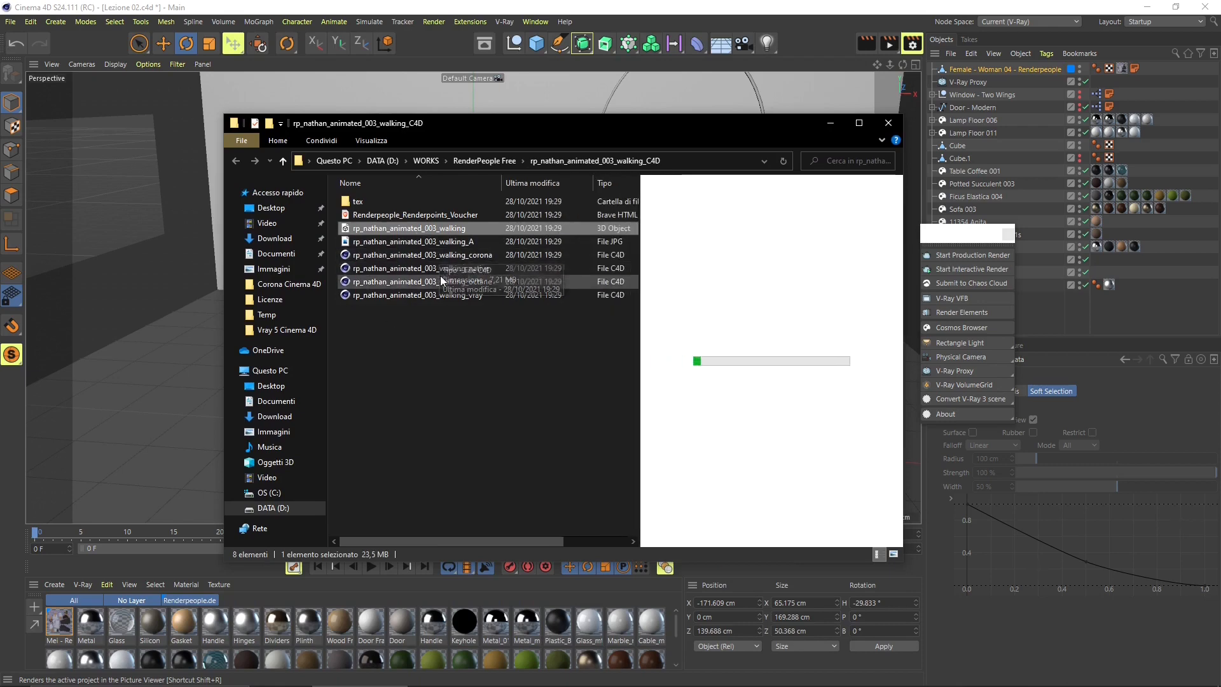
click(440, 301)
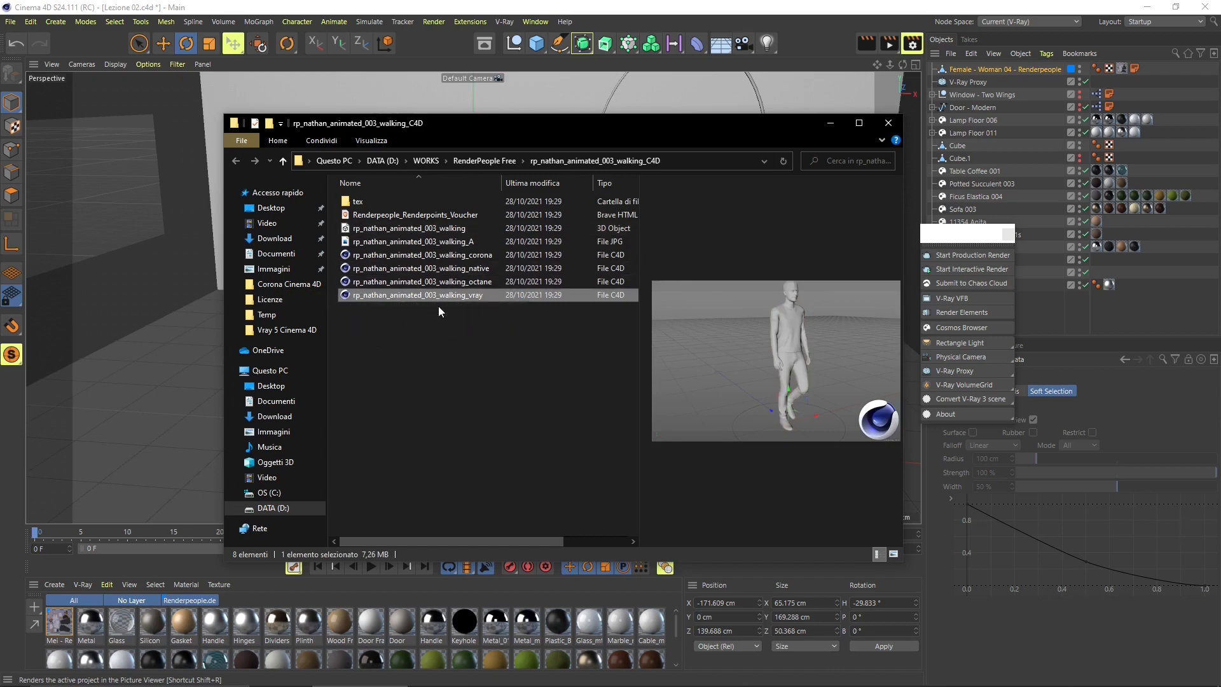
mouse_move(356, 297)
mouse_down()
mouse_move(159, 308)
mouse_move(368, 295)
mouse_up()
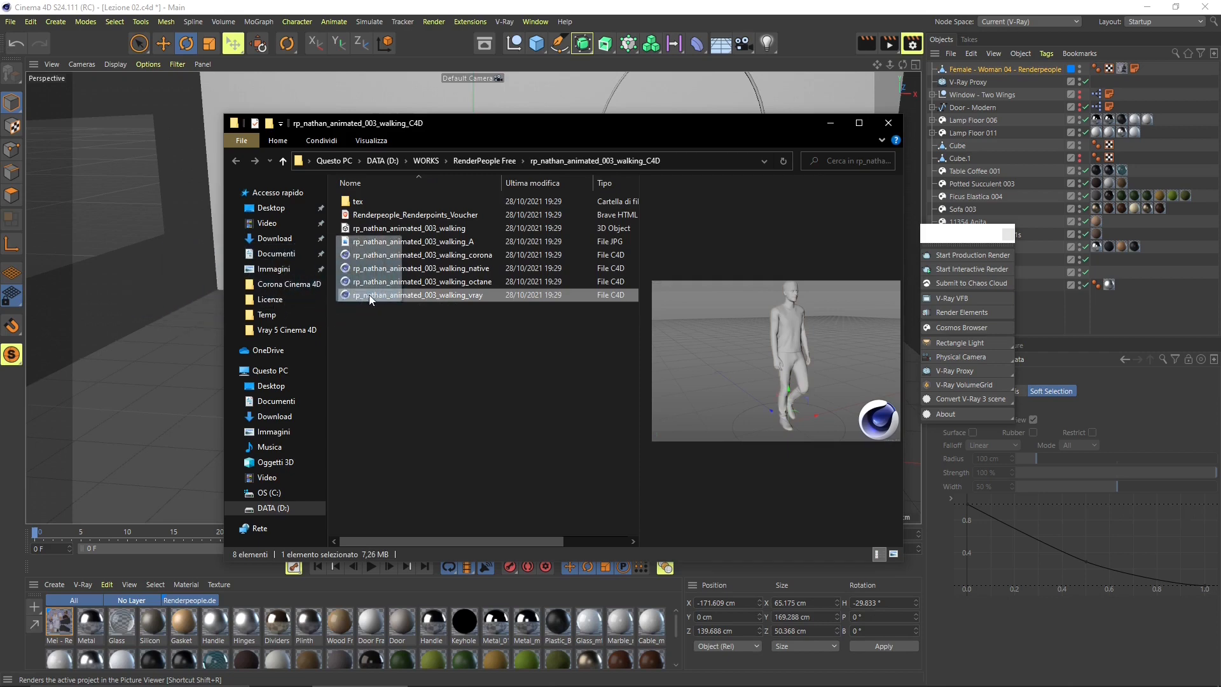
Merge rp_nathan_animated_003_walking_vray from the RenderPeople Free folder into the interior scene
click(10, 24)
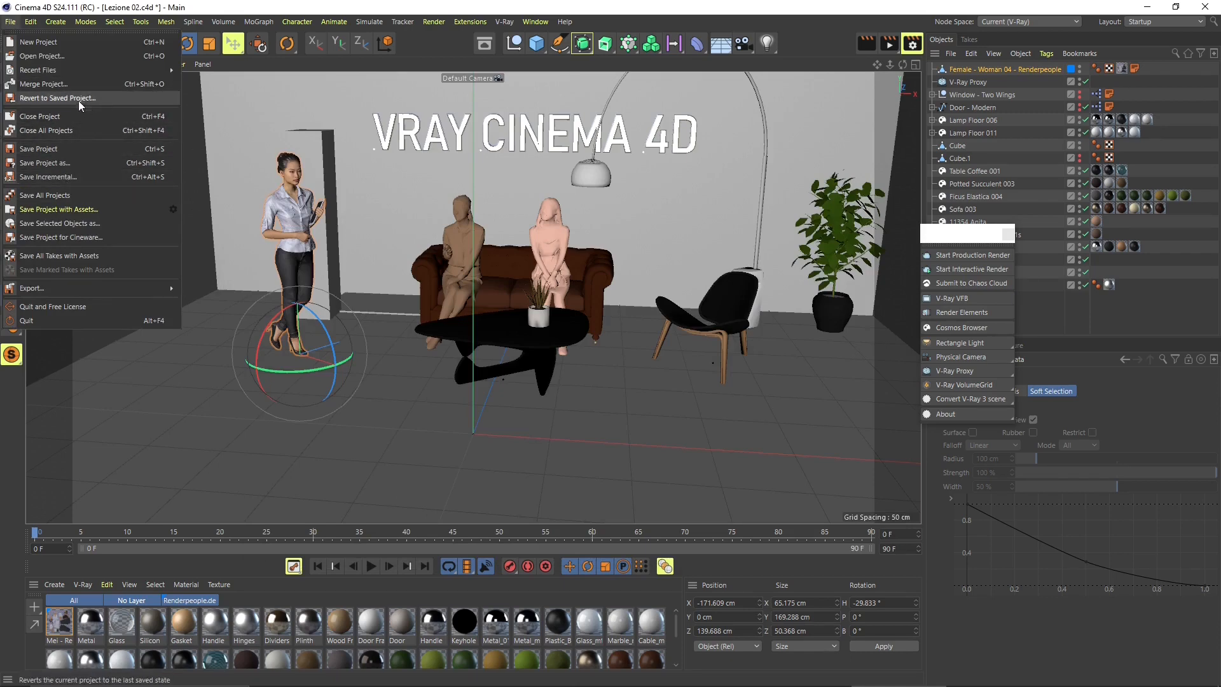
click(55, 86)
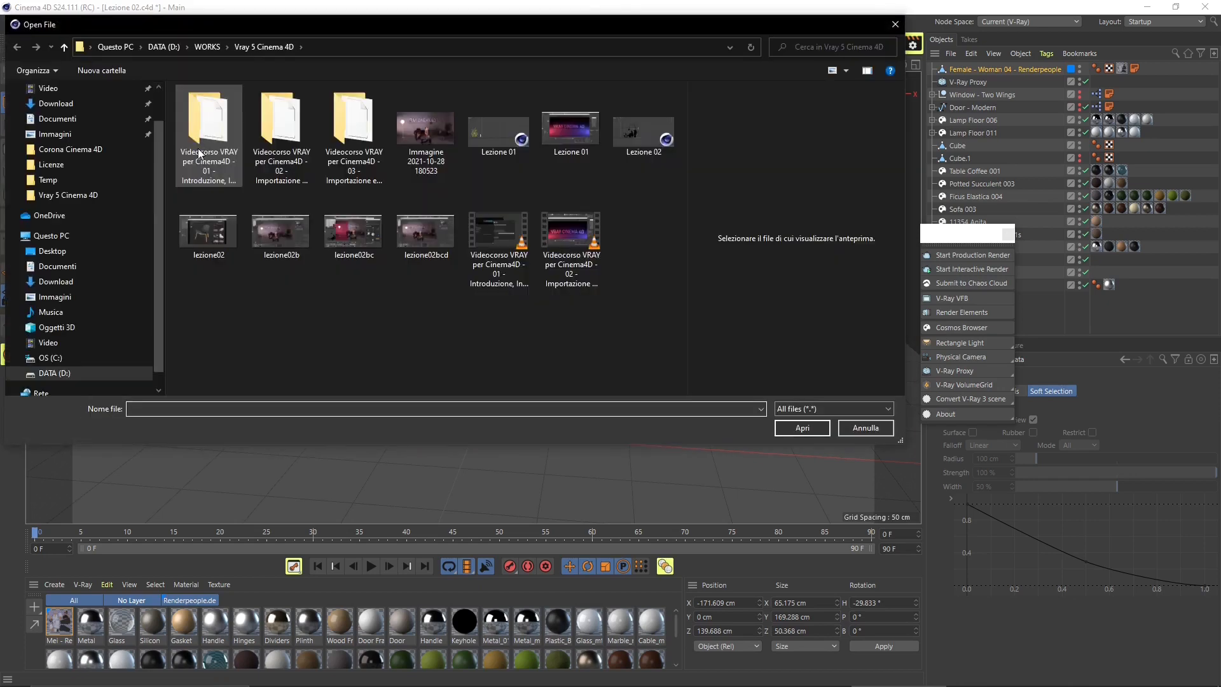
click(207, 46)
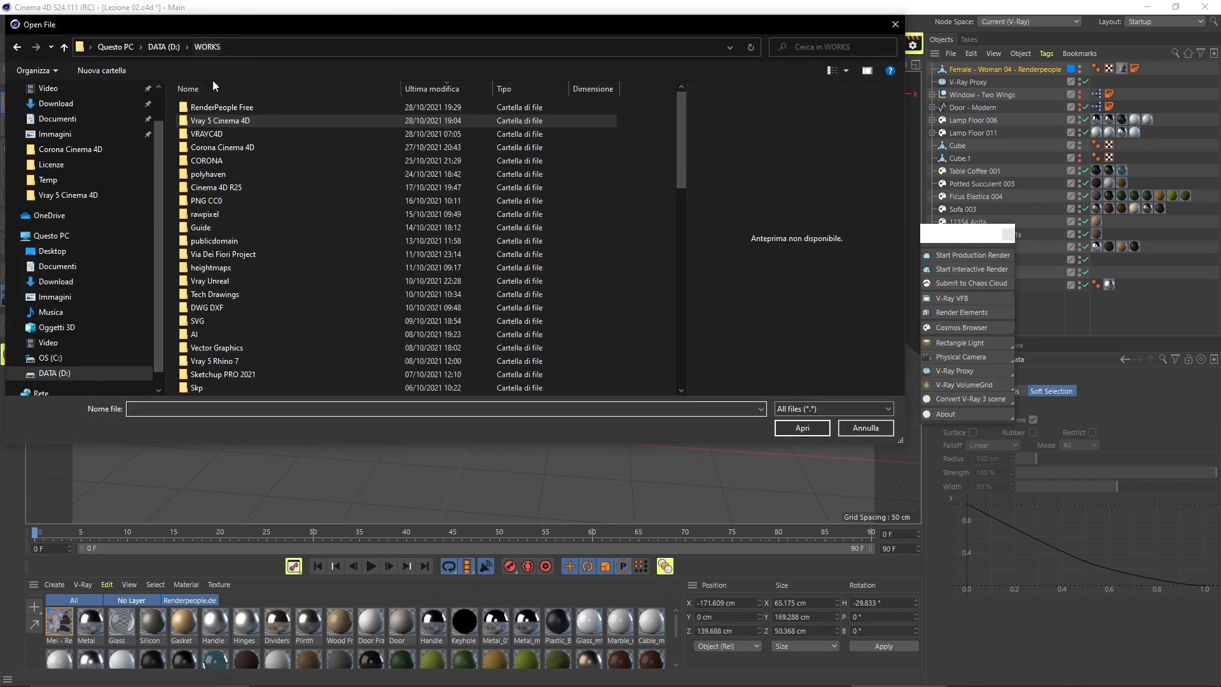
double_click(217, 106)
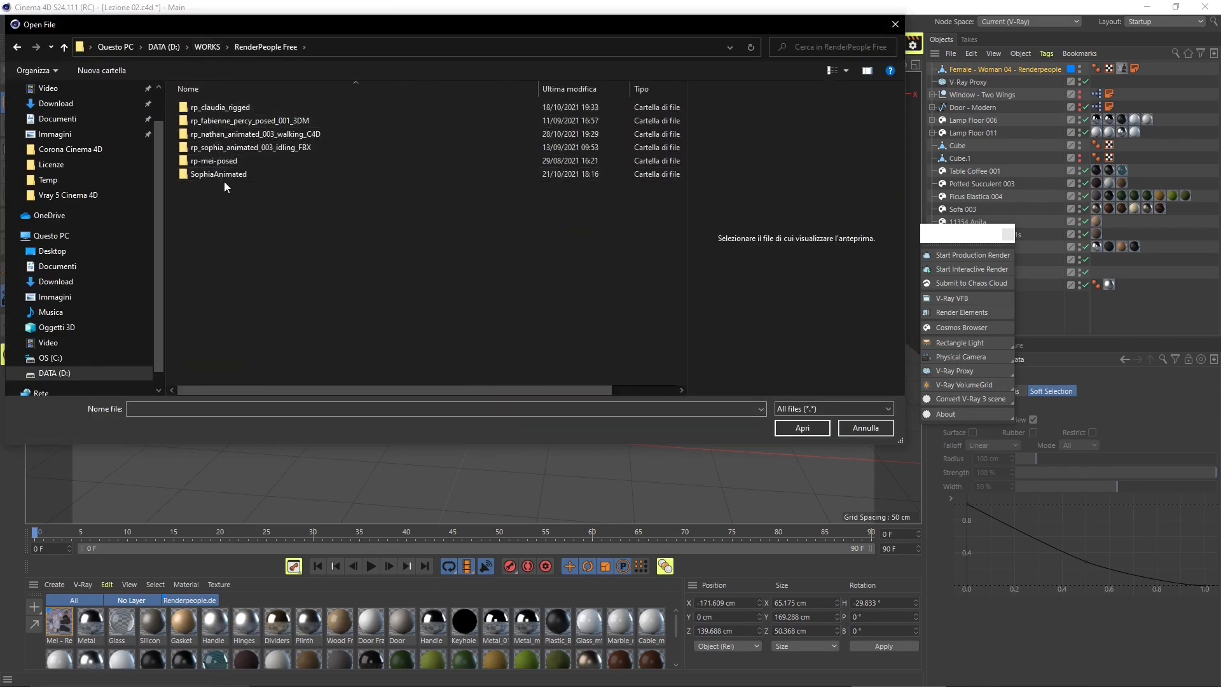
double_click(226, 134)
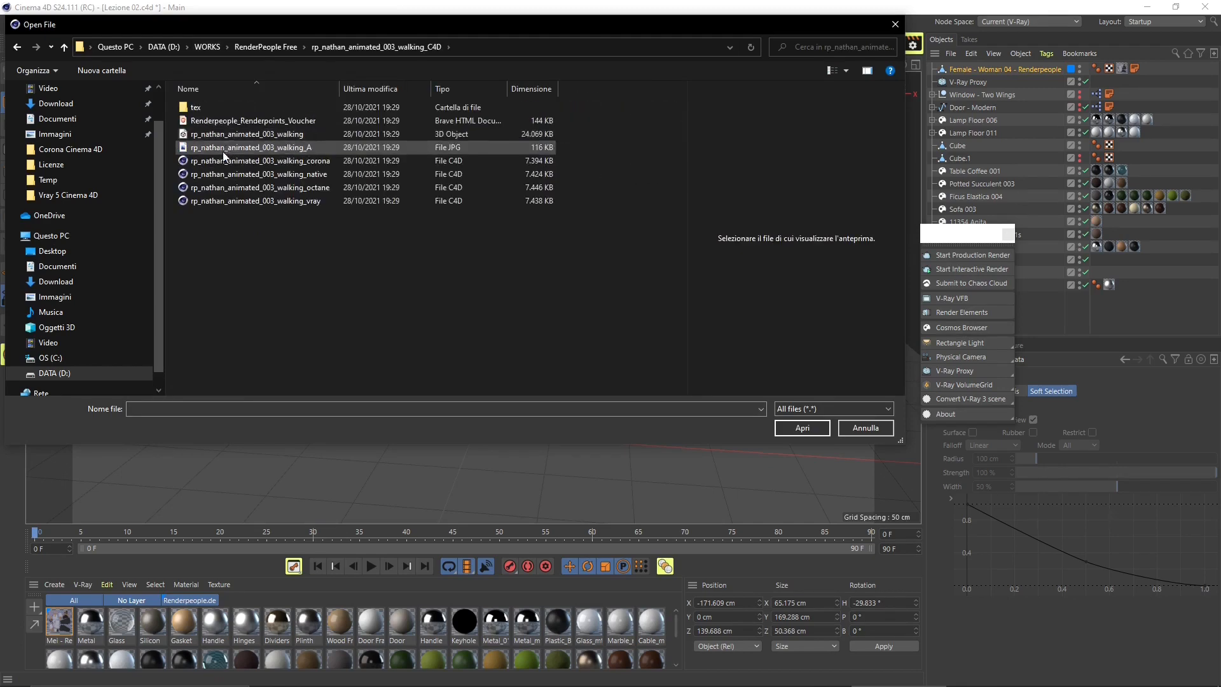
click(270, 201)
click(802, 428)
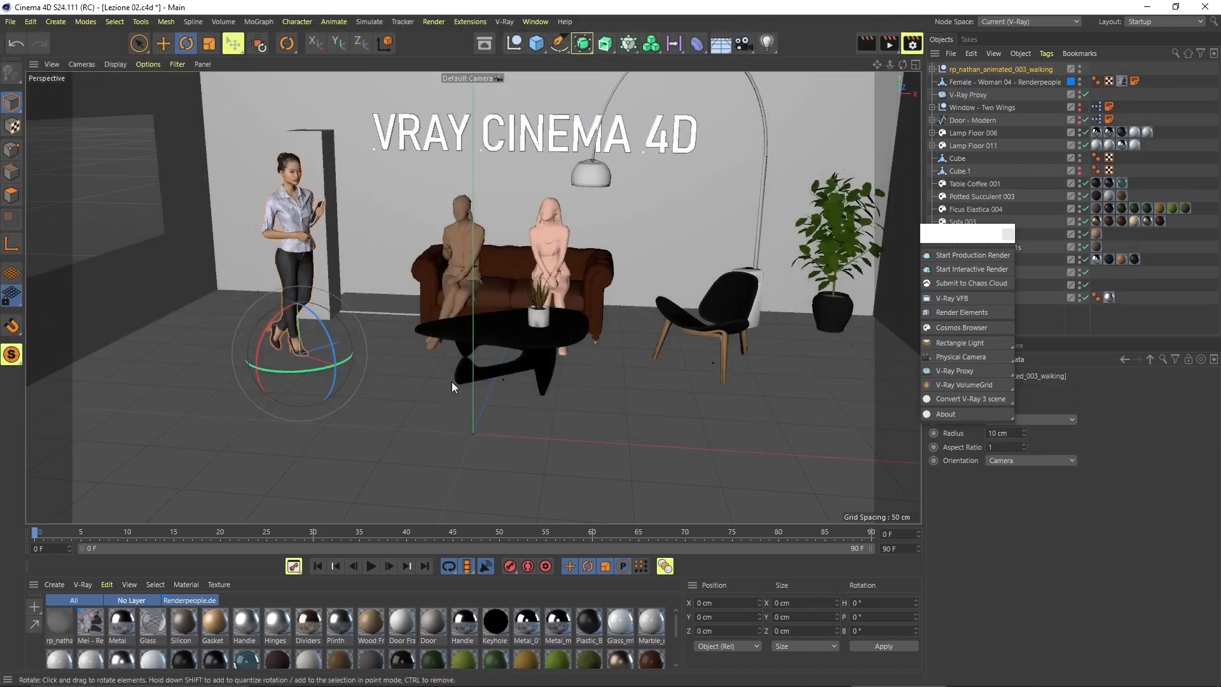
Move the walking man in front of the armchair at about X 173 cm, Z 14 cm, and rotate his heading to about -53°
key(e)
drag(532, 427, 801, 438)
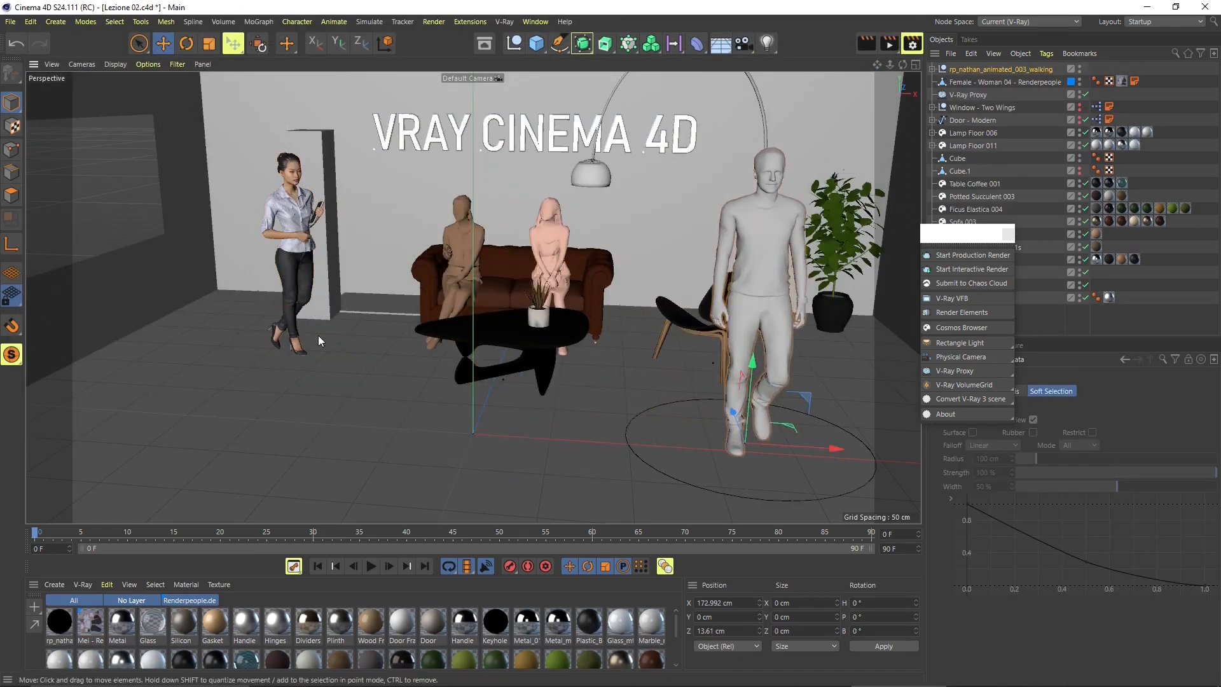
click(186, 44)
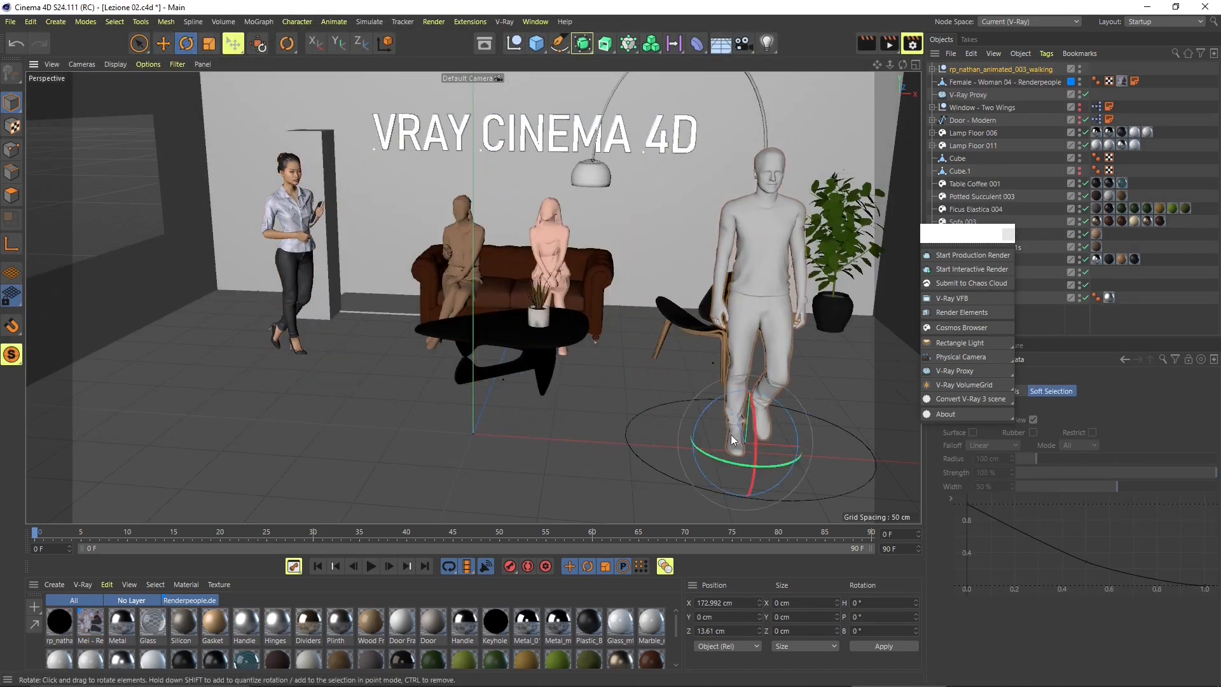
click(730, 468)
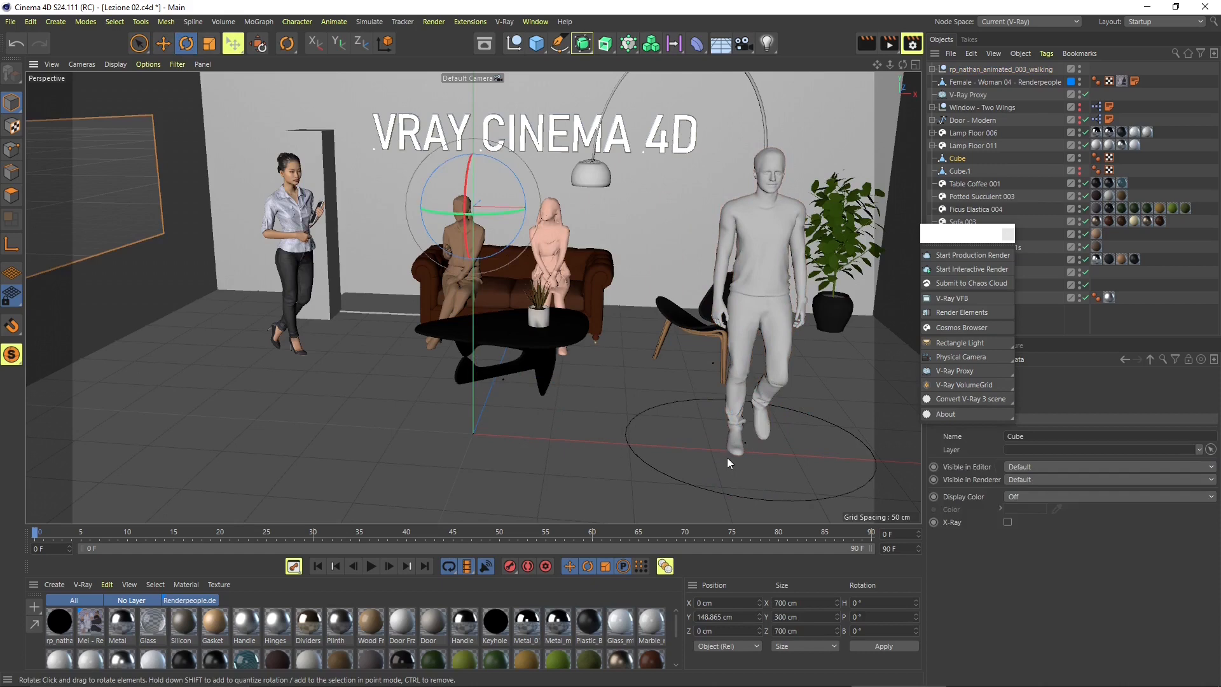
click(715, 490)
click(975, 69)
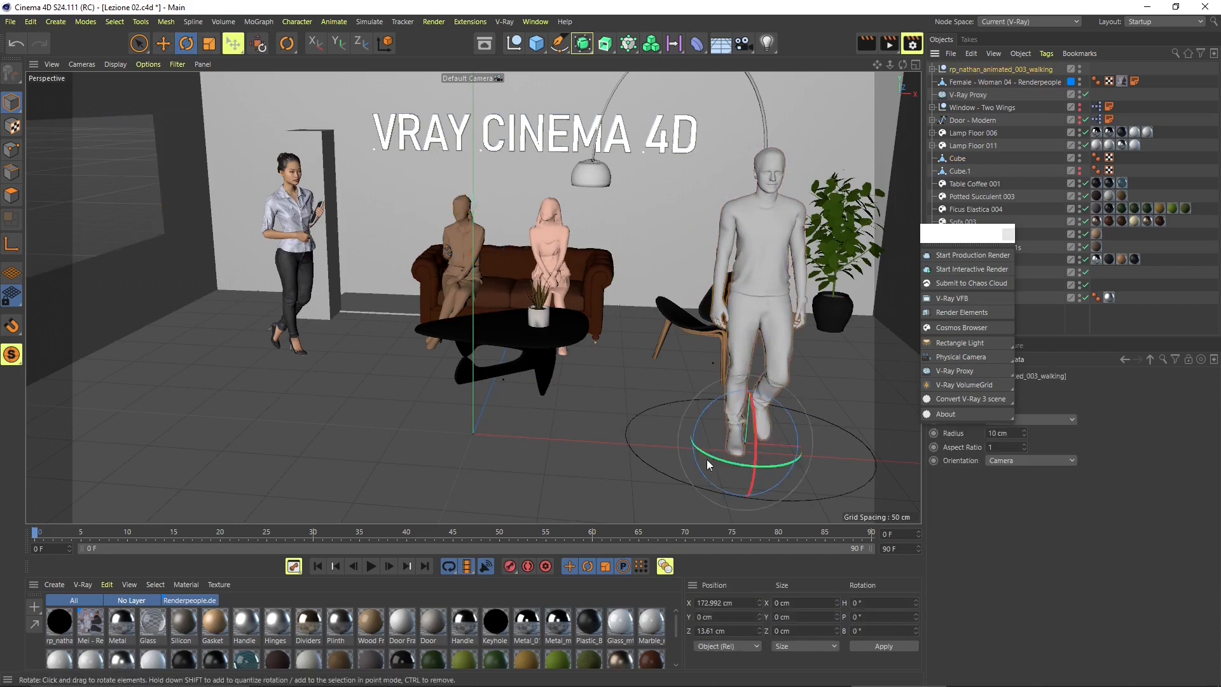
drag(723, 463, 208, 195)
drag(772, 467, 910, 471)
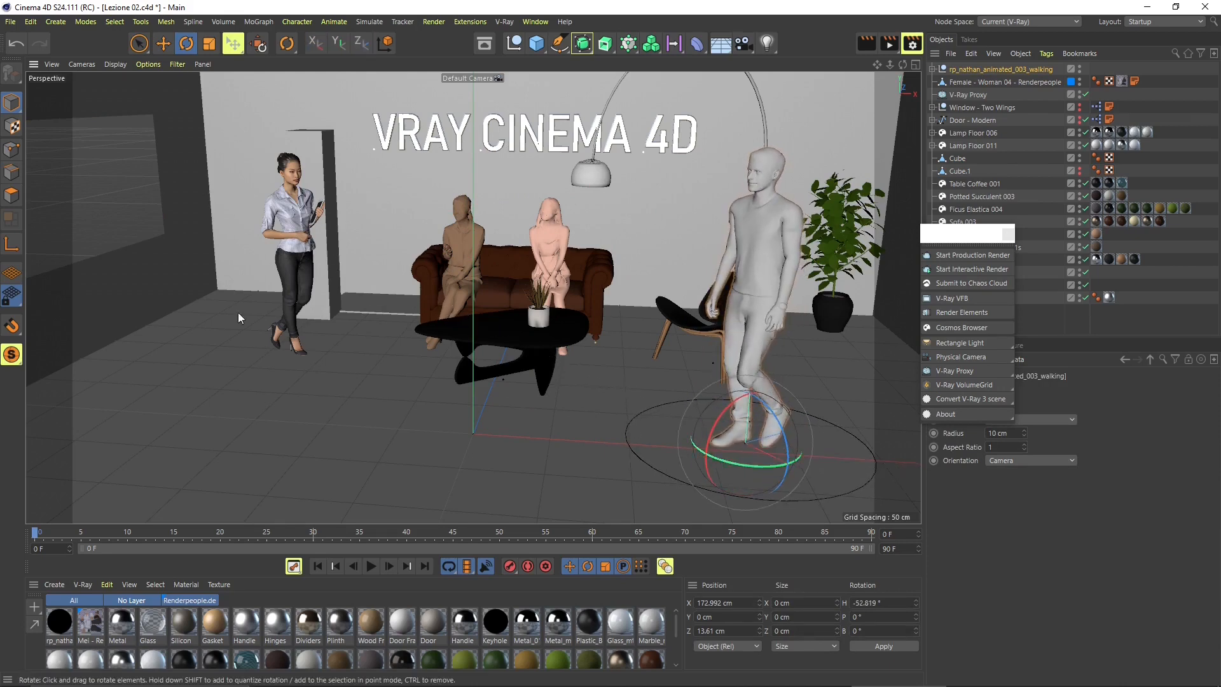
Render a region around the walking man to check his materials
click(894, 49)
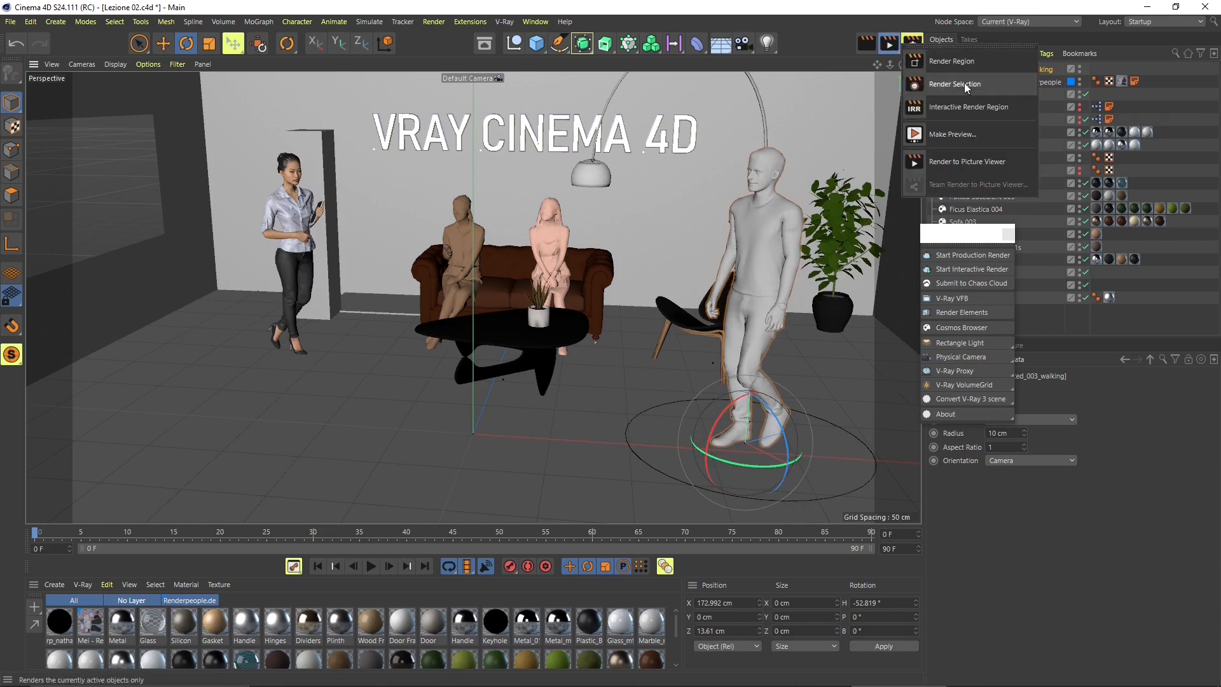
click(949, 60)
drag(699, 126, 814, 471)
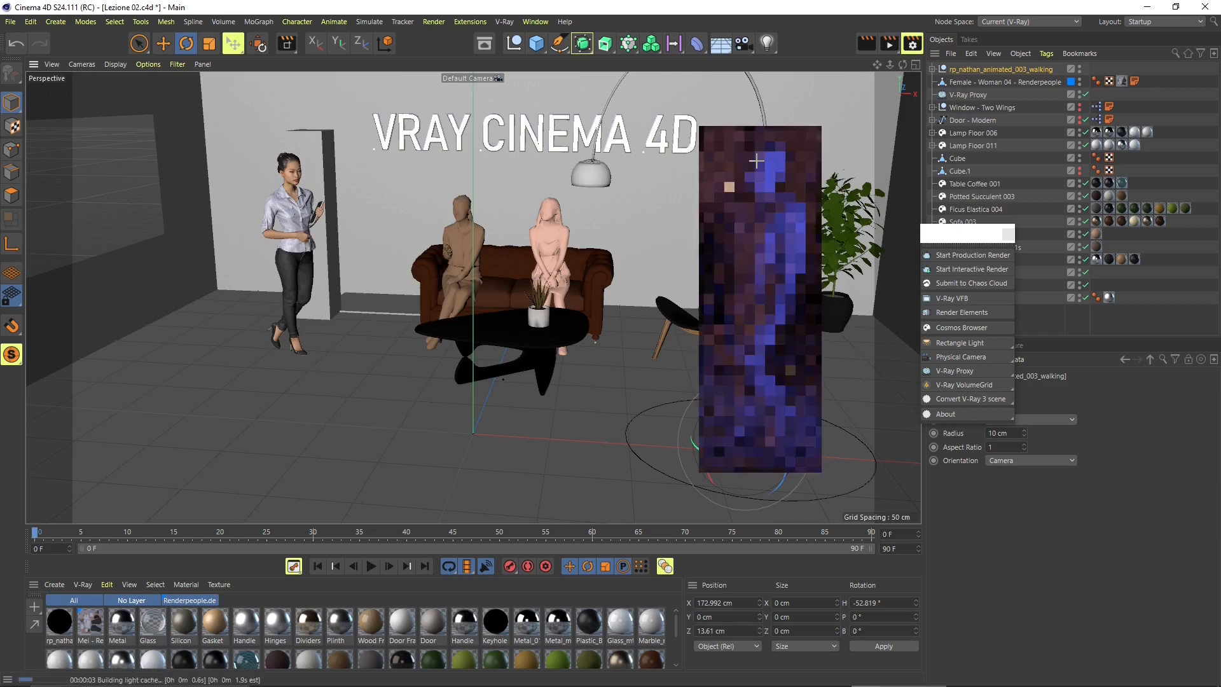
click(769, 207)
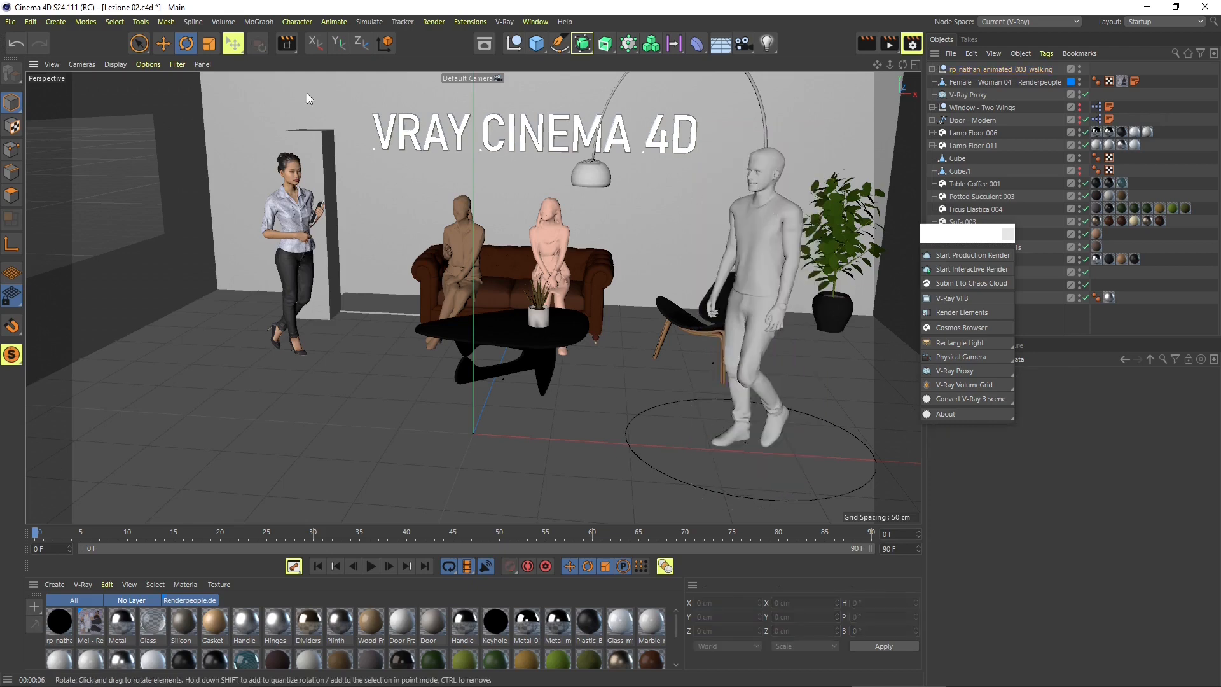
Open rp_nathan_animated_003_walking_vray as its own project, replacing V-Ray 3.7 render settings with new defaults and converting all compatible scene elements
click(9, 23)
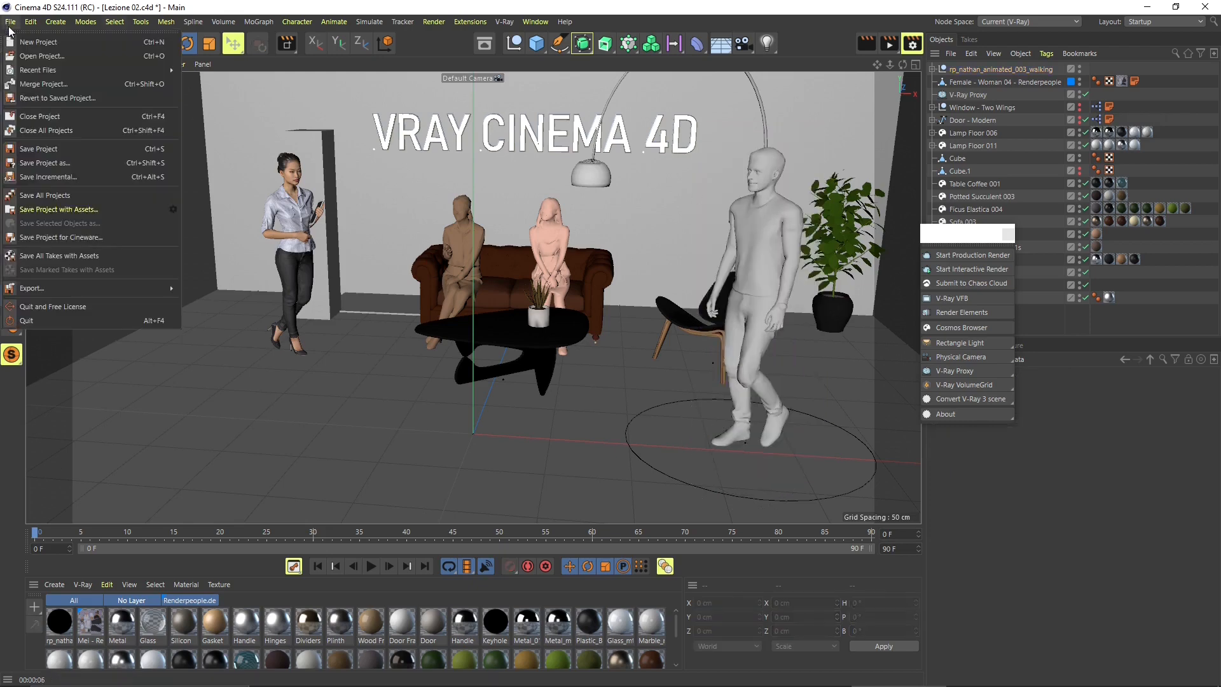
click(42, 56)
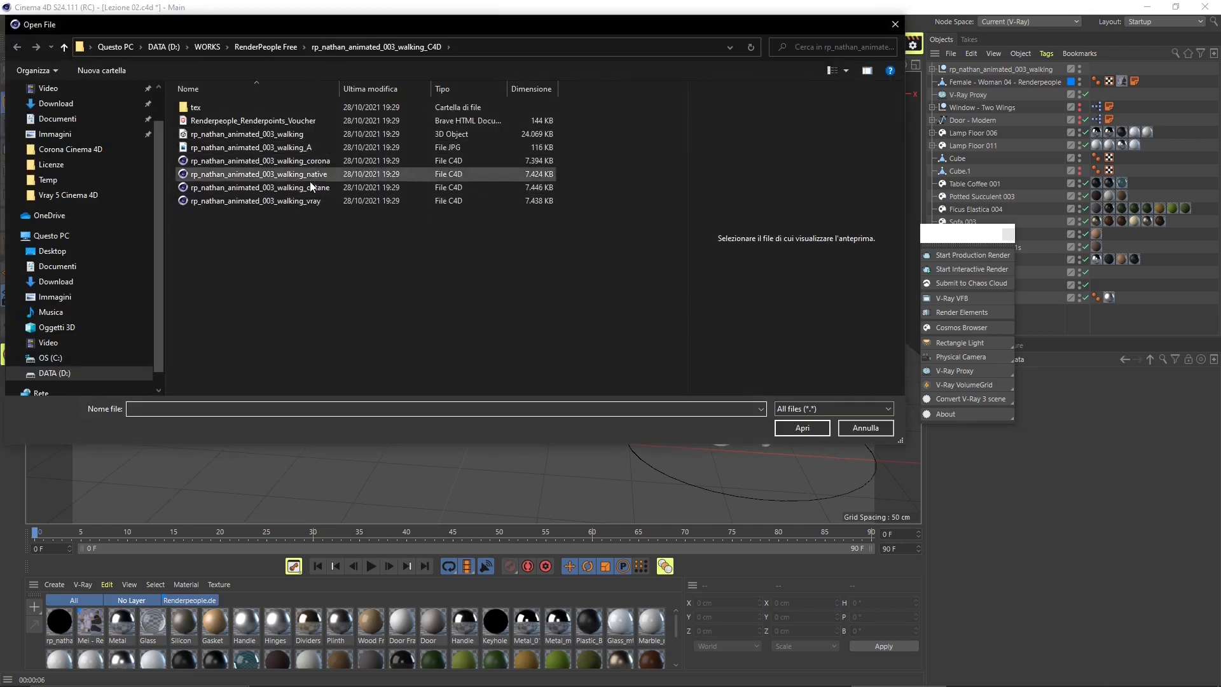
click(311, 201)
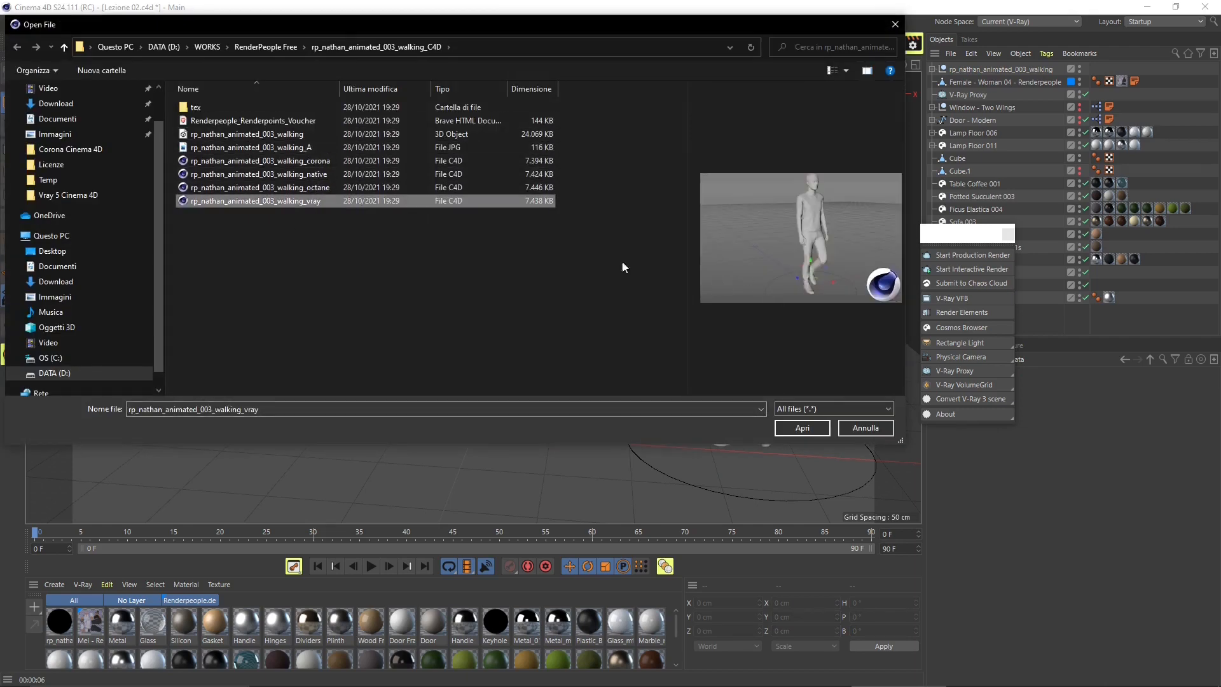
click(803, 425)
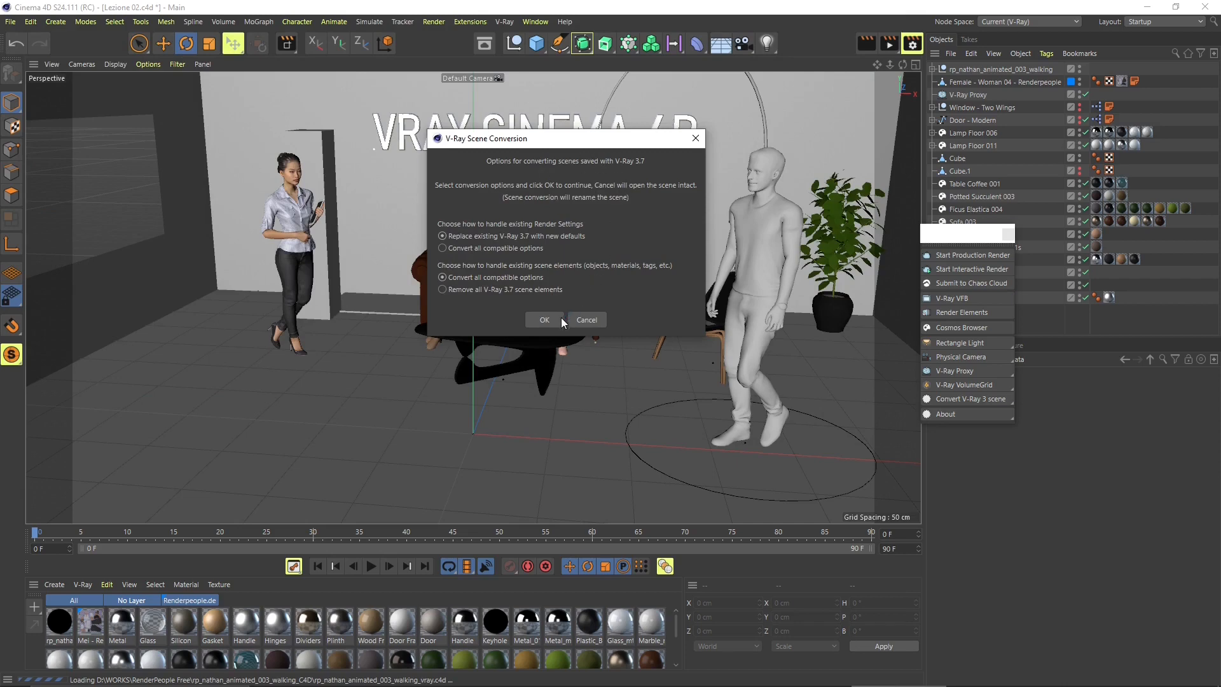
click(545, 319)
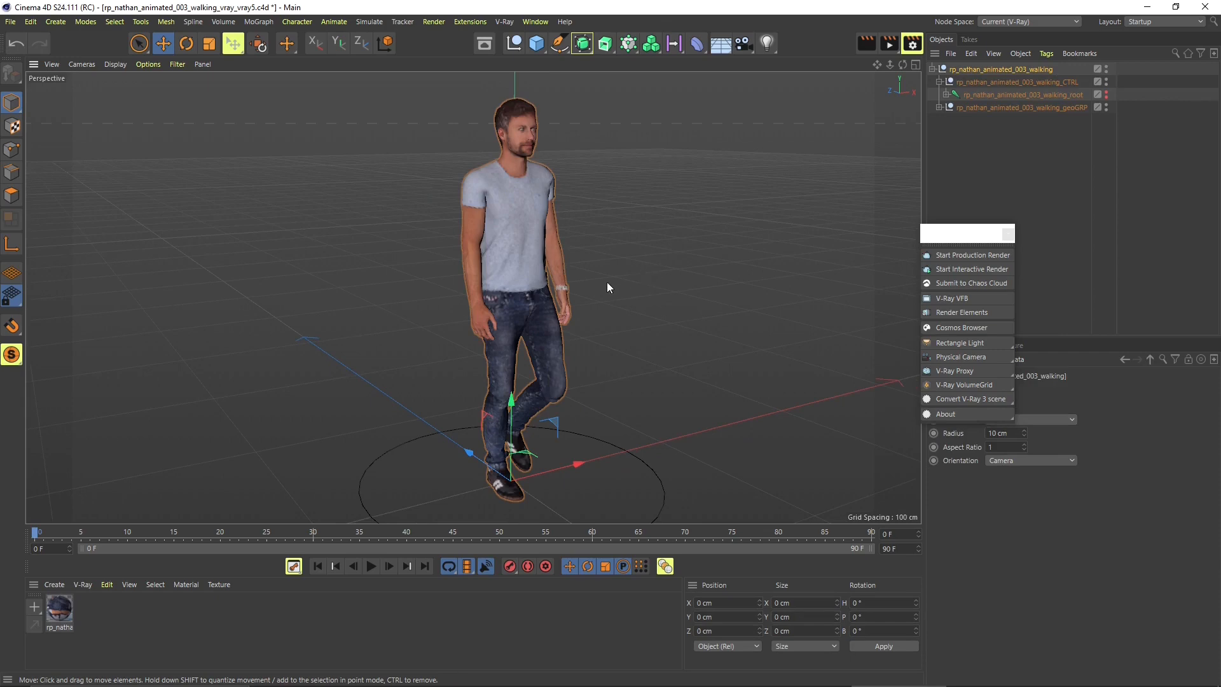
Inspect the diffuse settings of the converted walking man material in the Material Editor, then close it
alt+drag(570, 261, 378, 344)
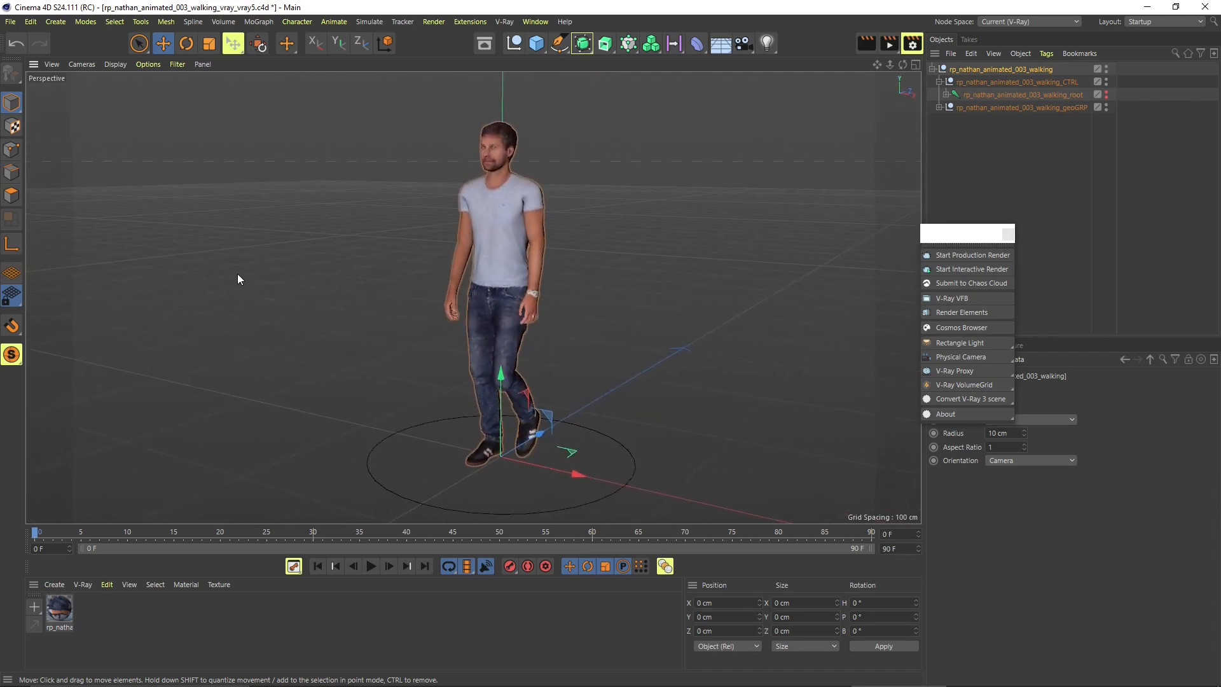
click(294, 441)
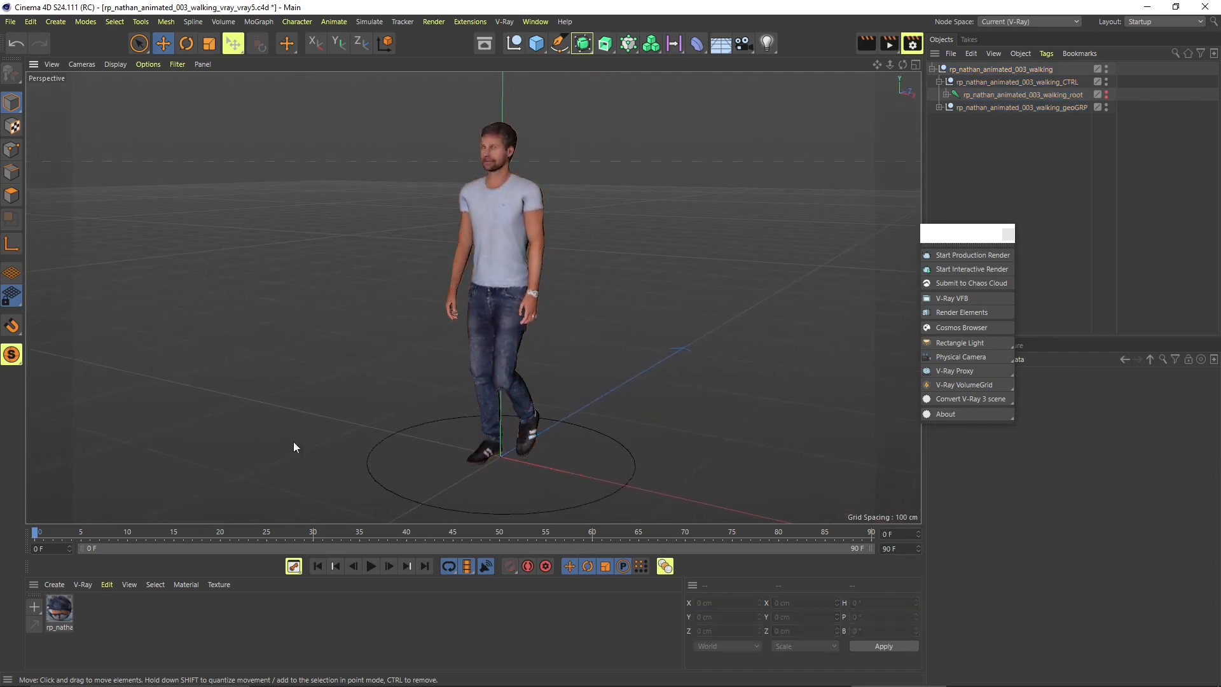
click(63, 620)
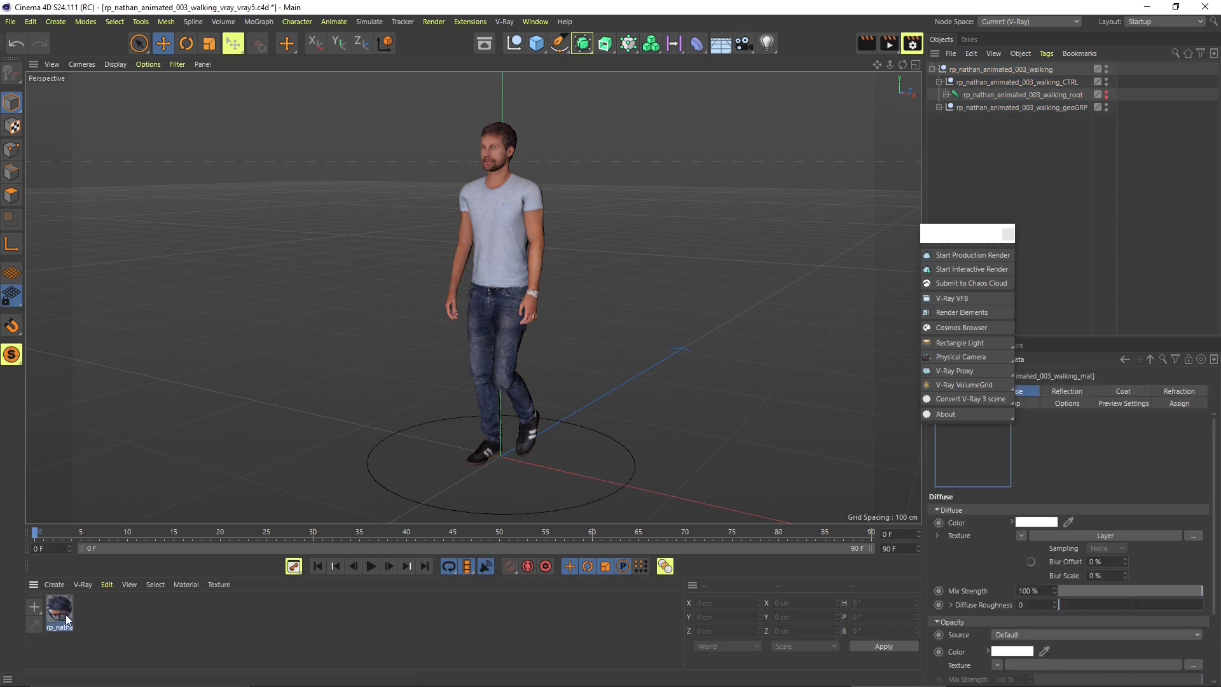
double_click(66, 621)
drag(272, 217, 702, 141)
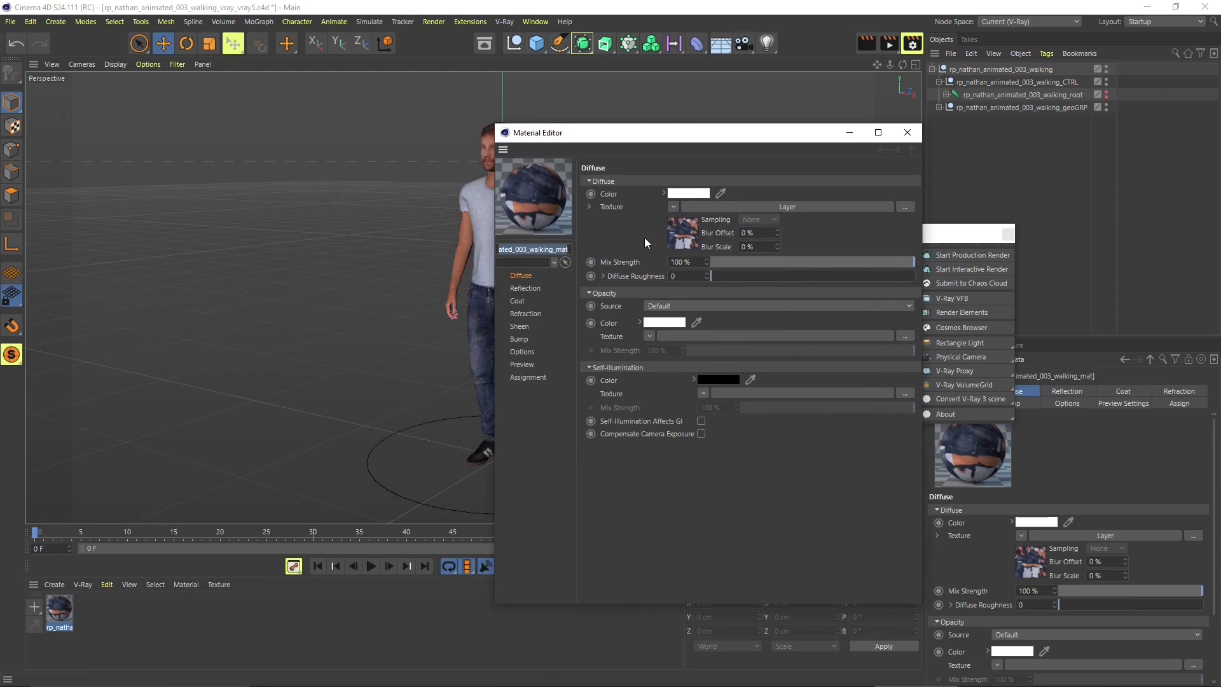
drag(674, 140, 742, 166)
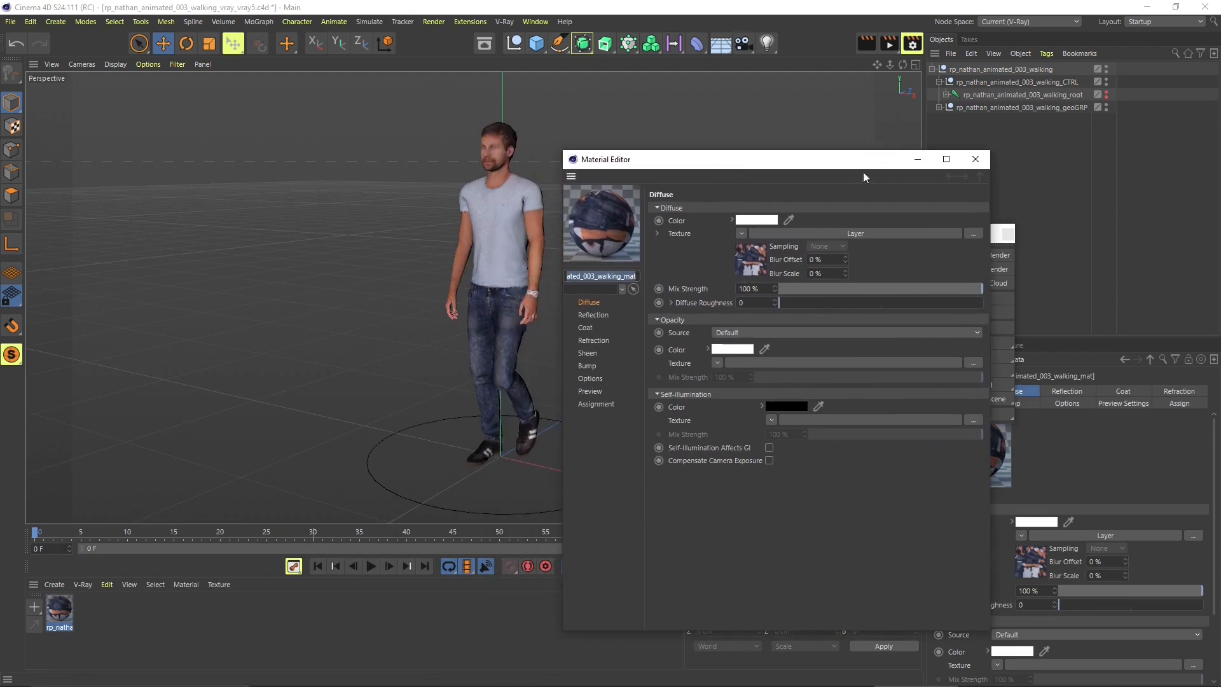
click(976, 159)
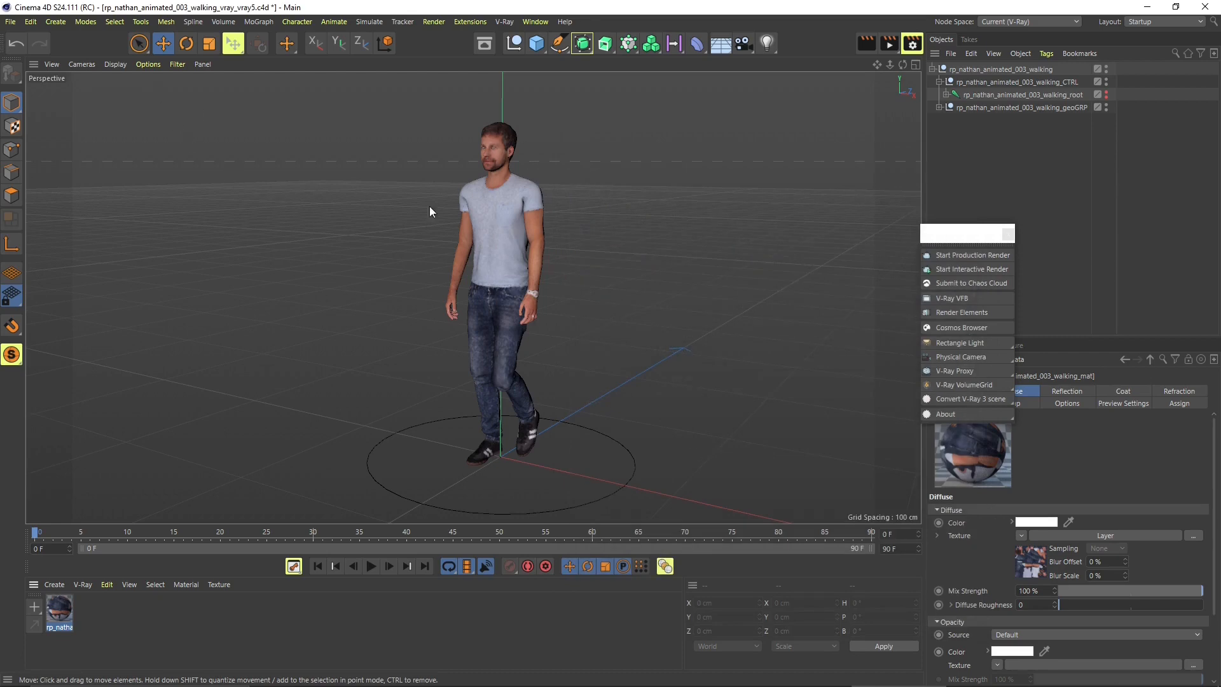
Switch to File Explorer, preview the mask and diffuse textures in the walking man's tex folder, and return to Cinema 4D
key(alt+Tab)
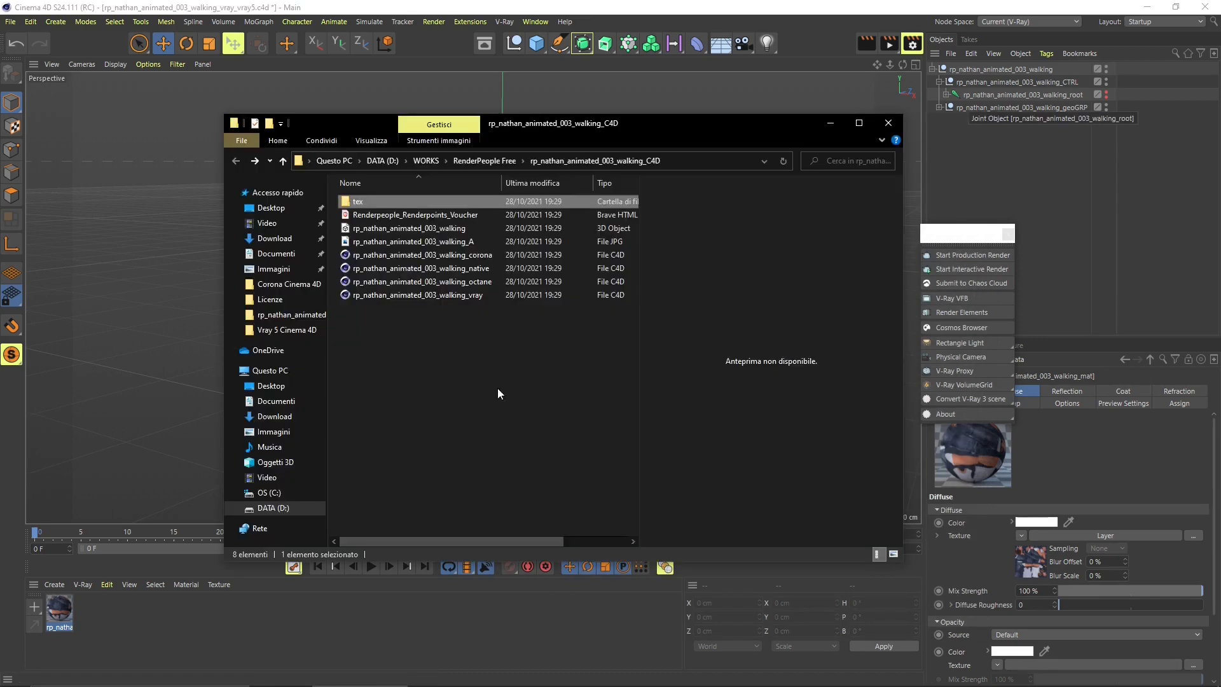
click(443, 356)
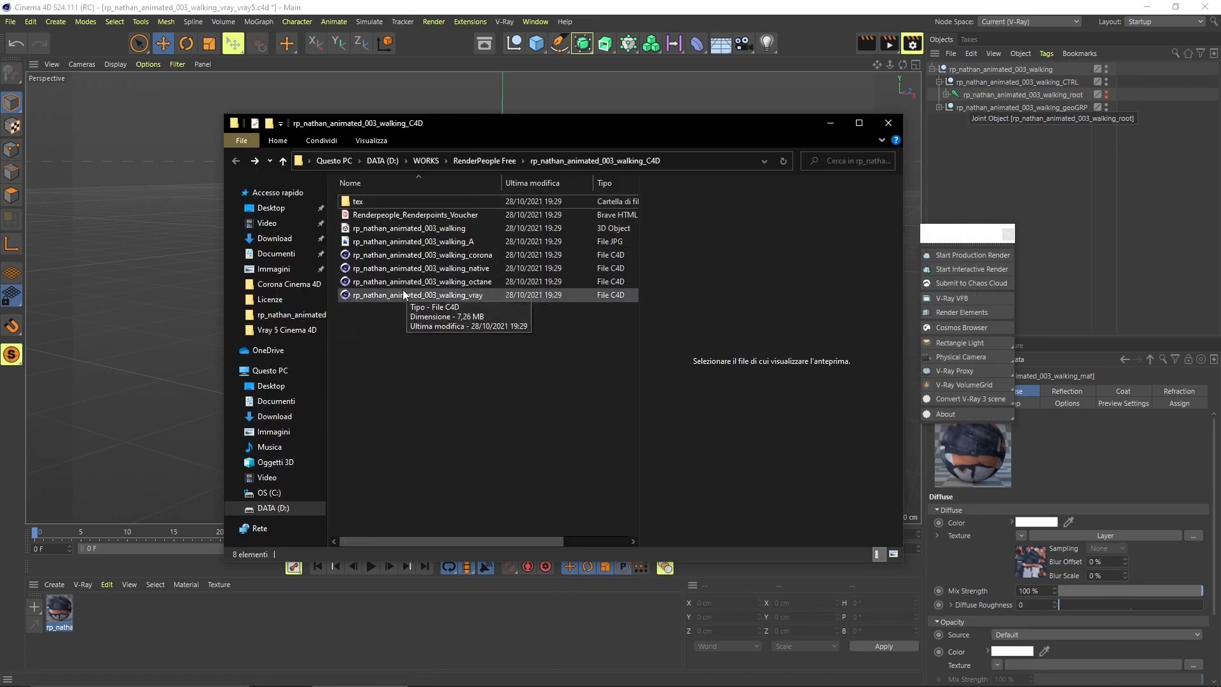
click(434, 296)
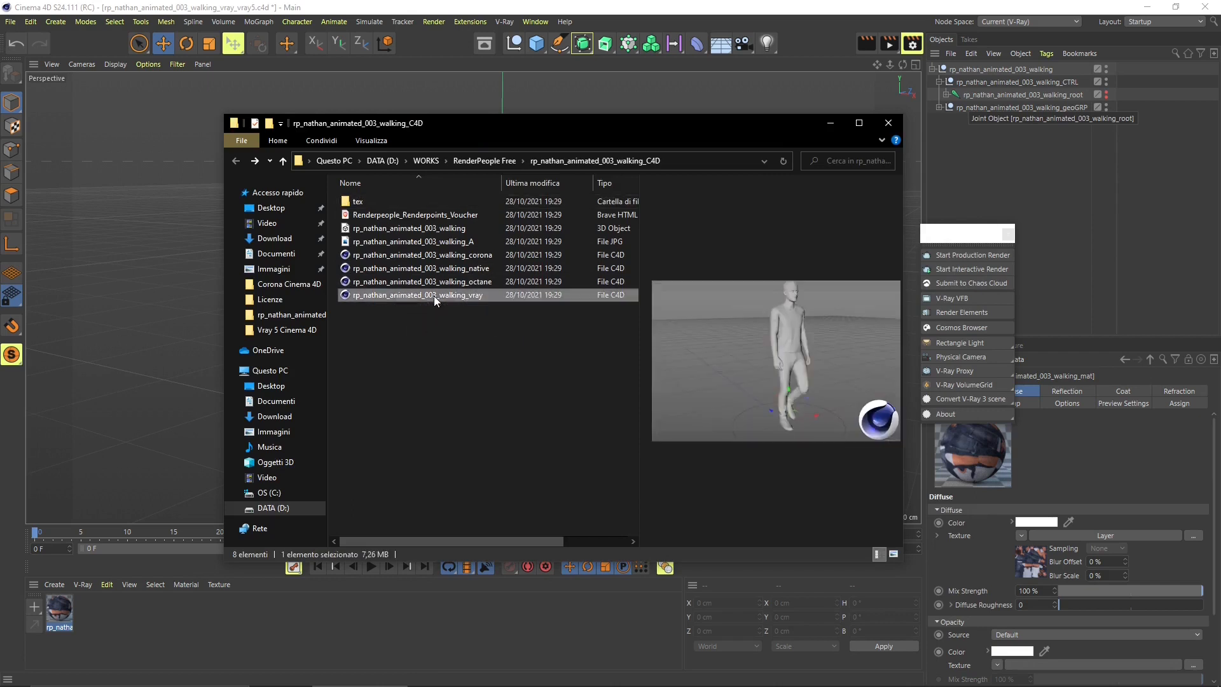
click(360, 204)
double_click(361, 204)
click(367, 228)
click(574, 227)
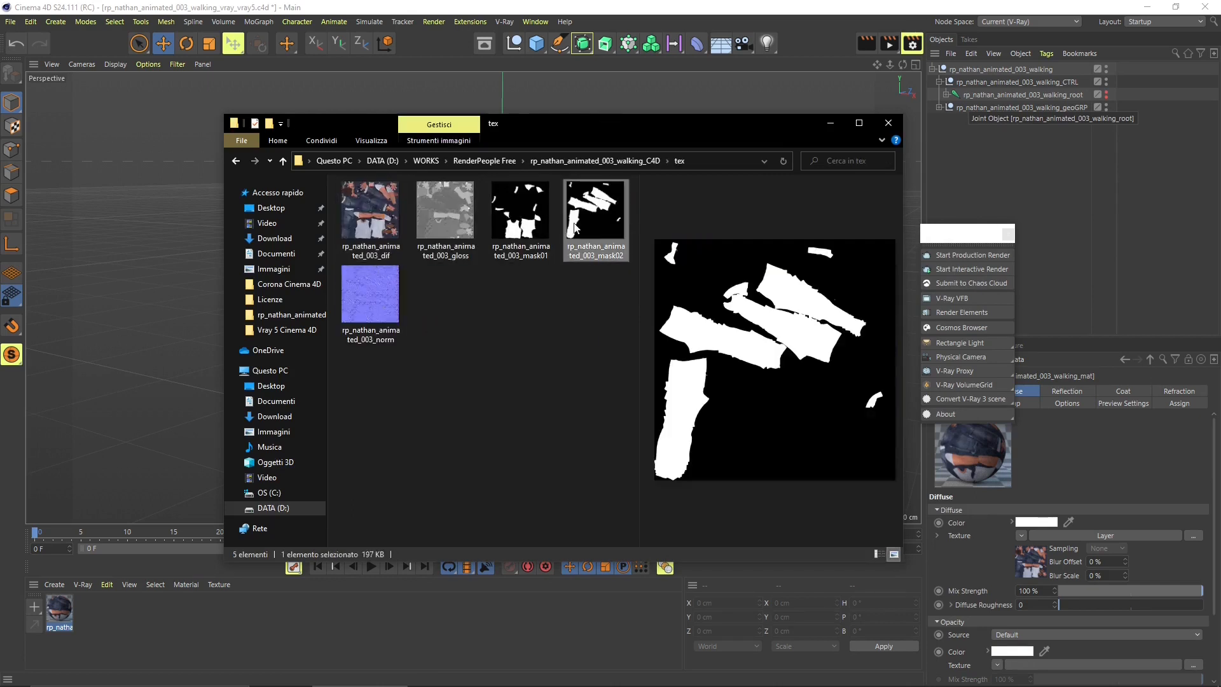
click(521, 210)
click(370, 210)
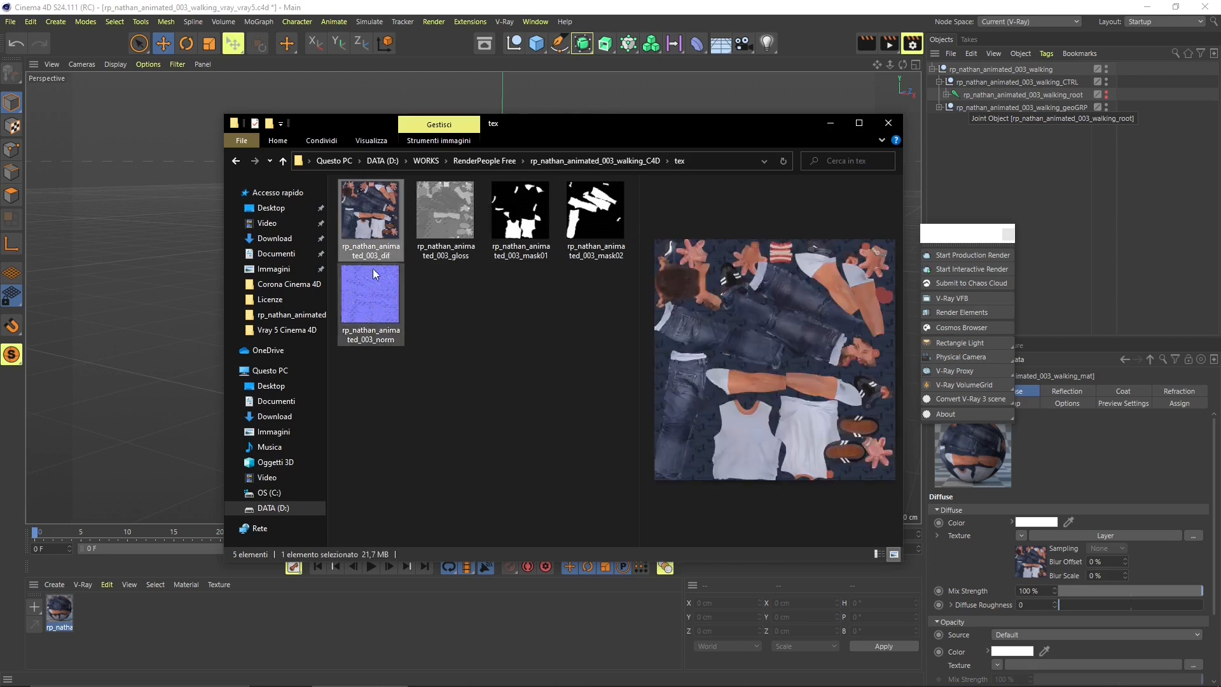
click(236, 161)
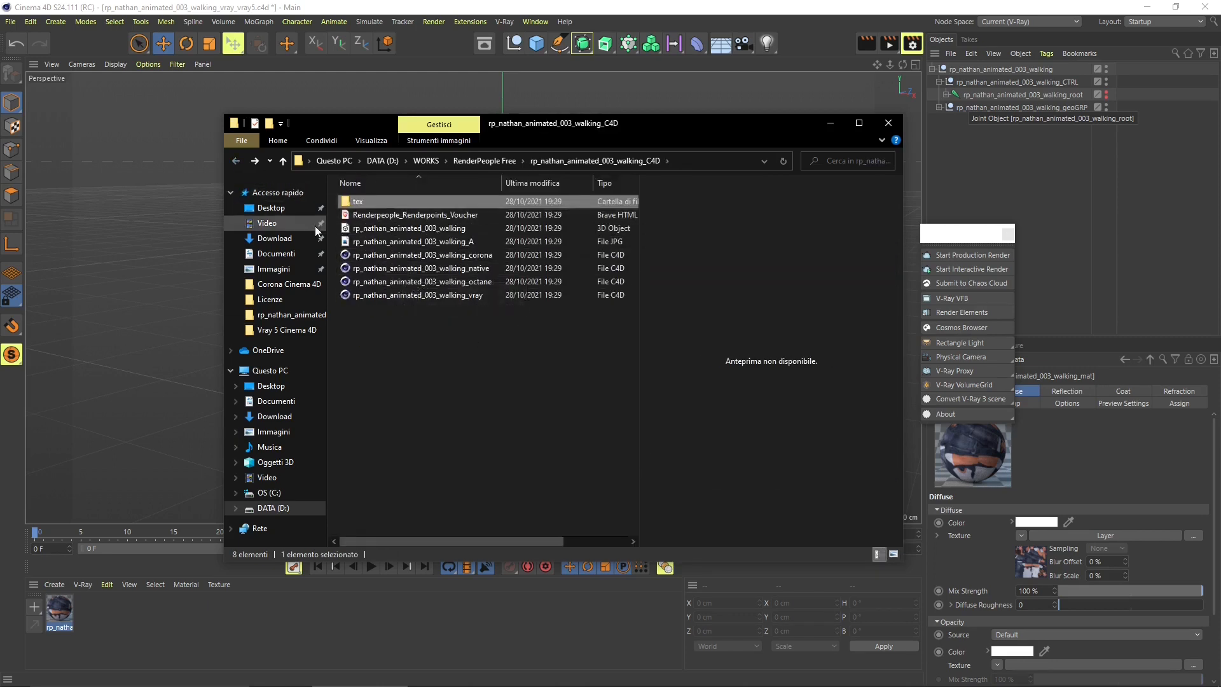
click(289, 360)
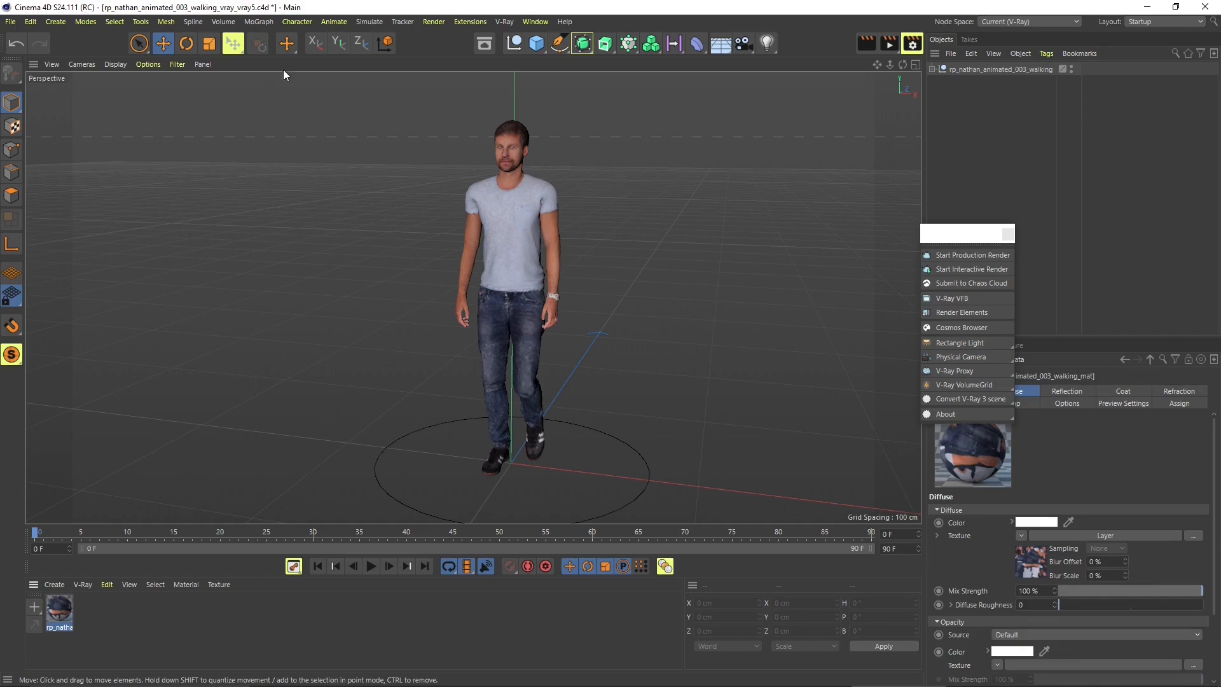
Switch to the Lezione 02.c4d project, paste the converted walking man material there, and apply it to the walking man
click(535, 22)
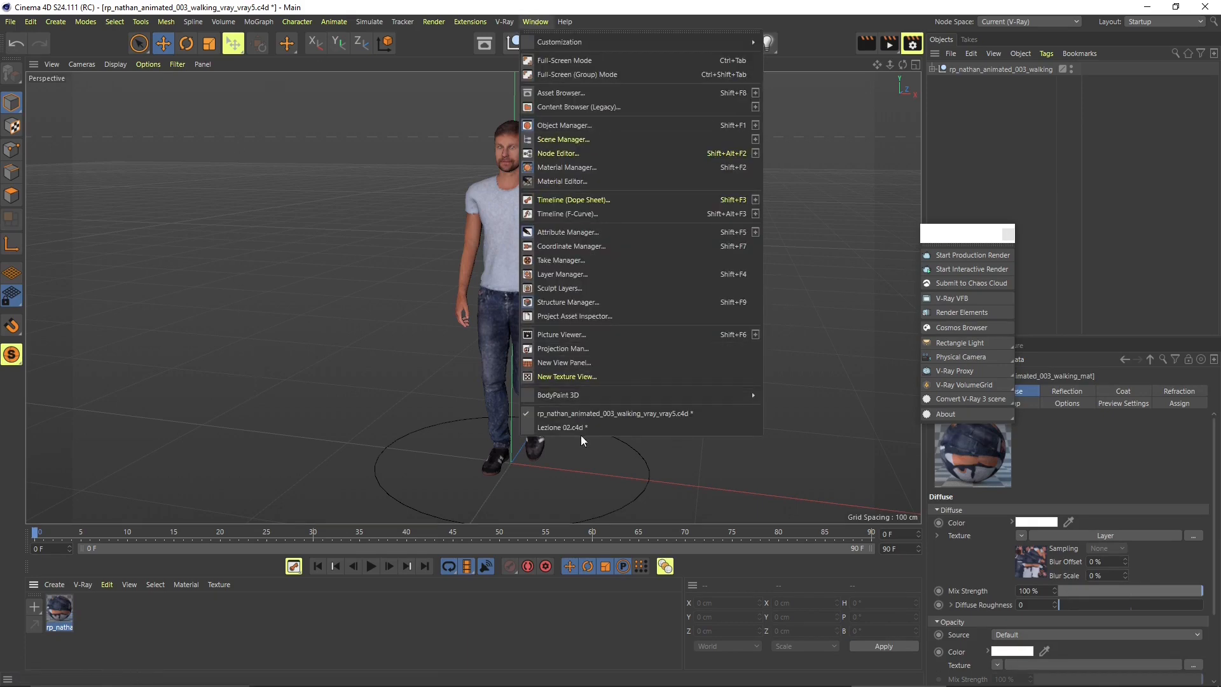
click(549, 427)
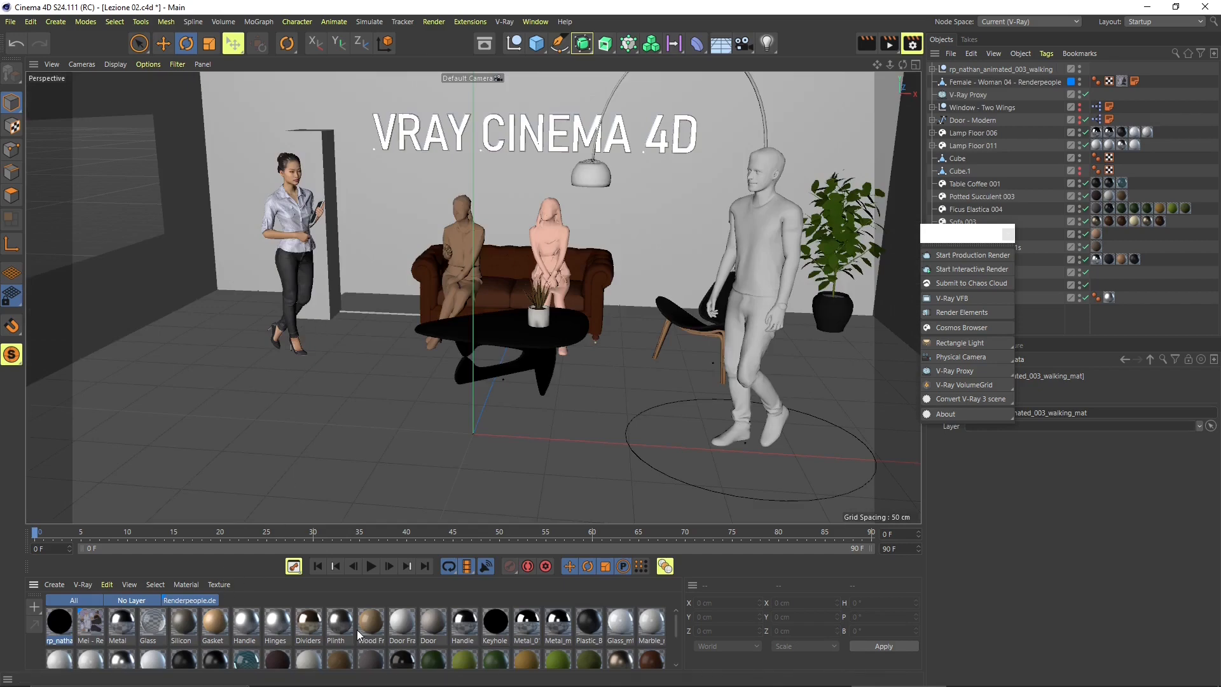
scroll(357, 629, down, 3)
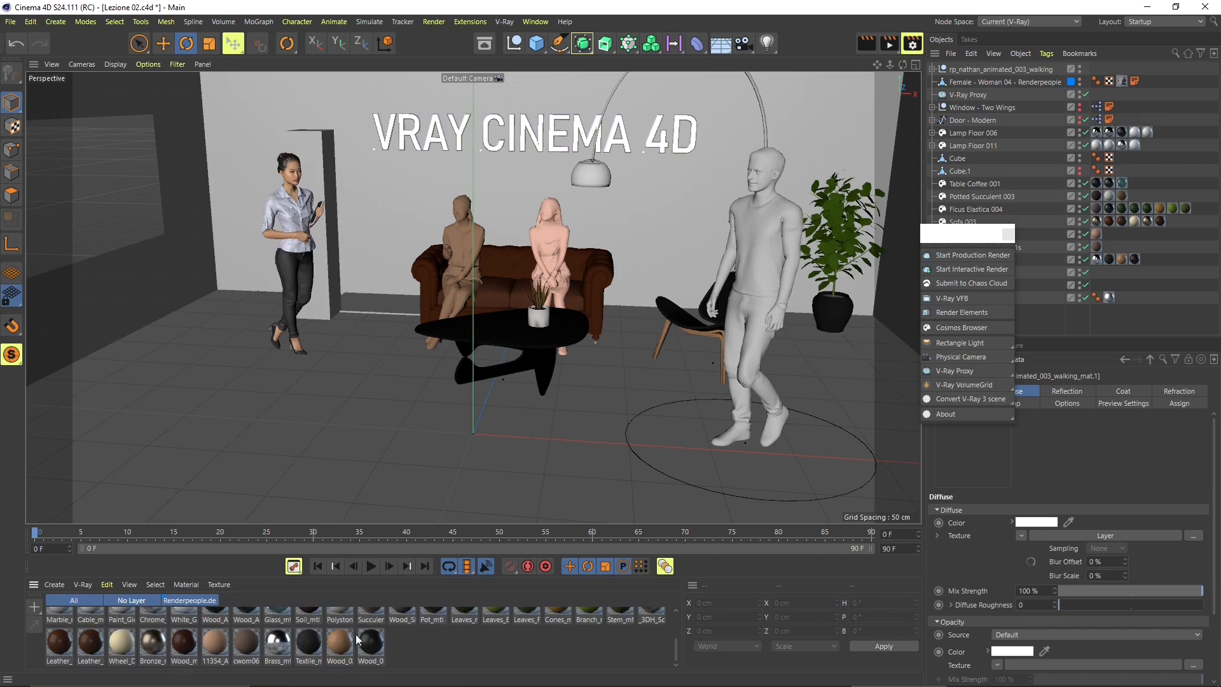
scroll(430, 644, up, 5)
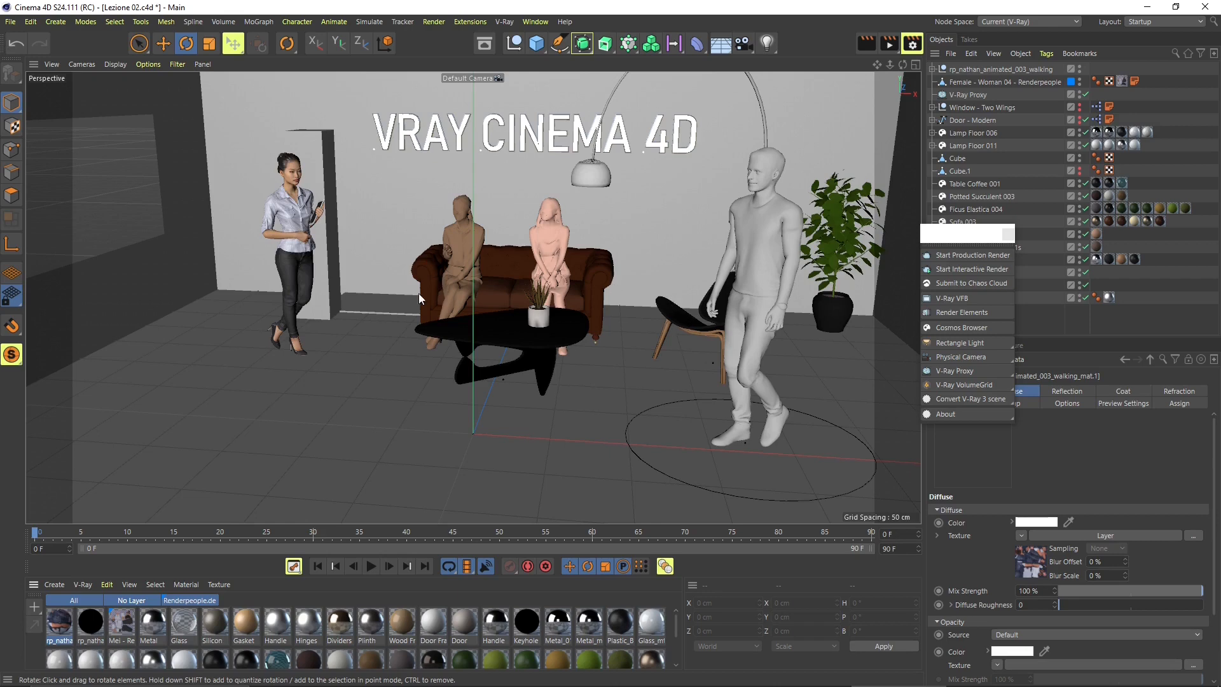
double_click(70, 621)
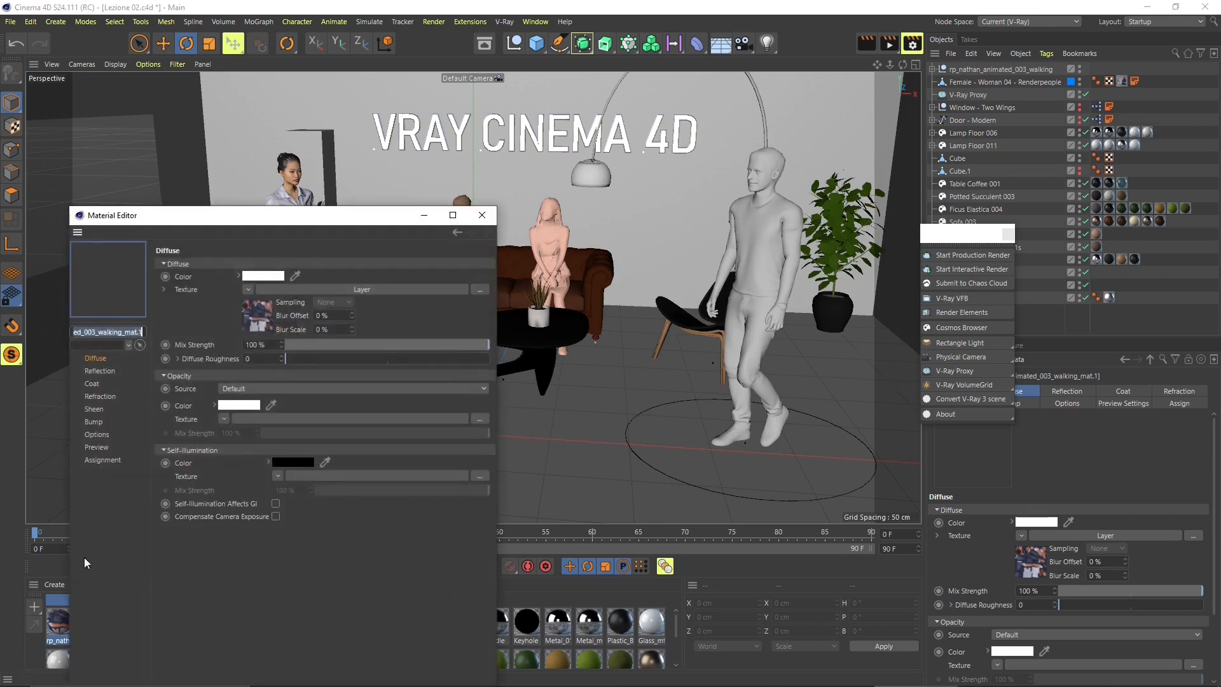
click(482, 215)
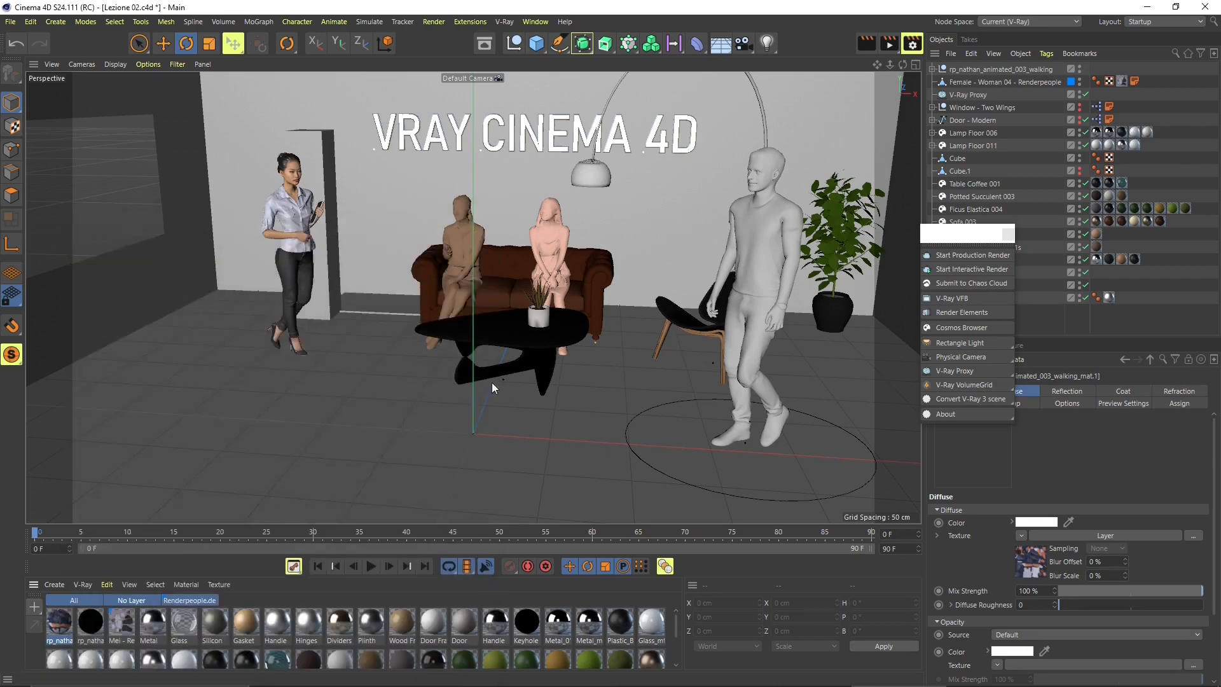
drag(763, 249, 760, 249)
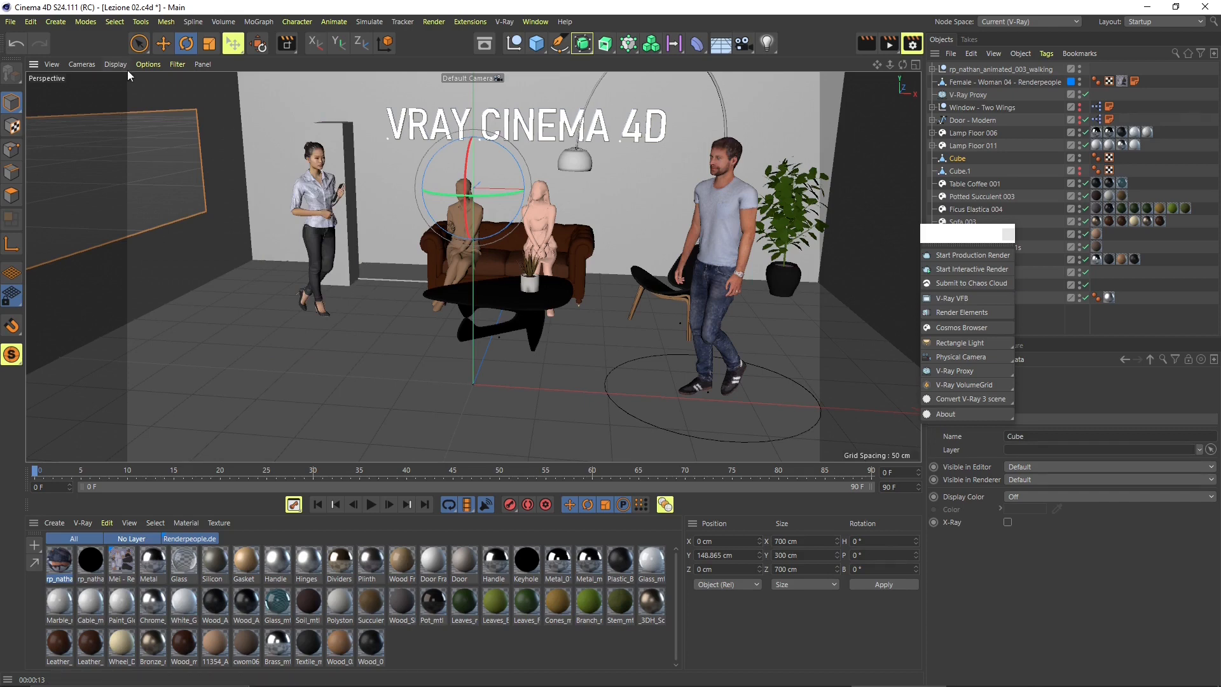
Select the standing woman by the door and inspect her Mei - Renderpeople material in the Material Editor
click(138, 44)
click(320, 191)
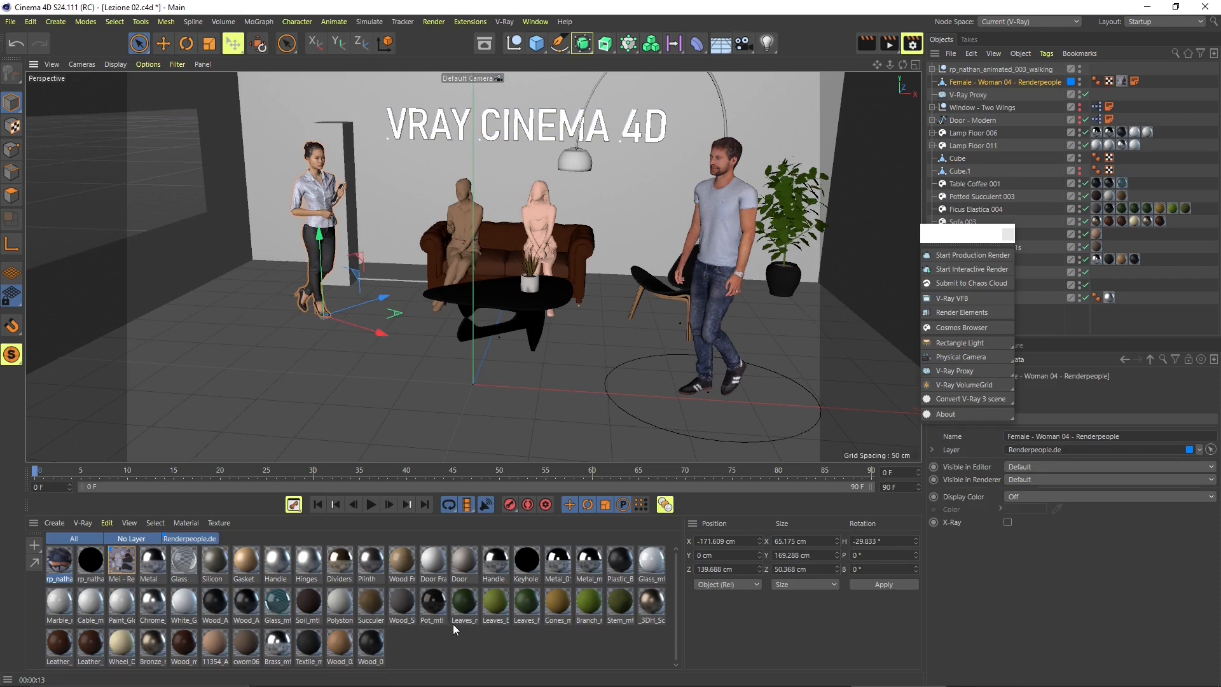
double_click(124, 560)
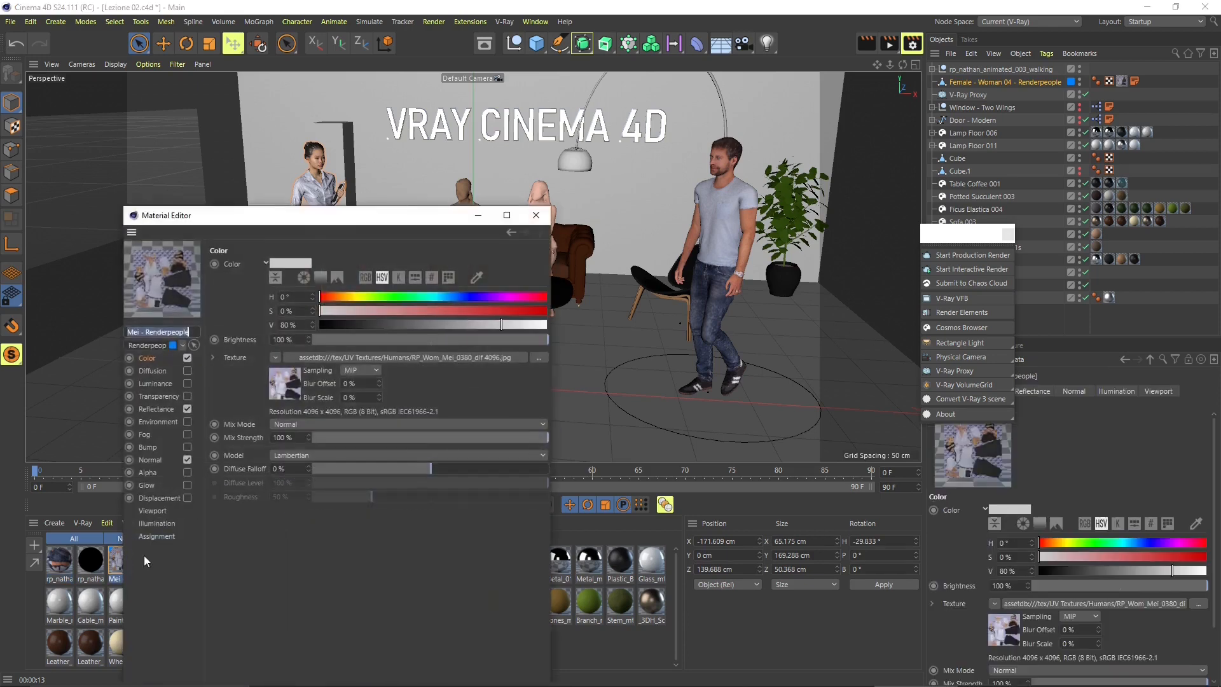
drag(340, 227, 471, 159)
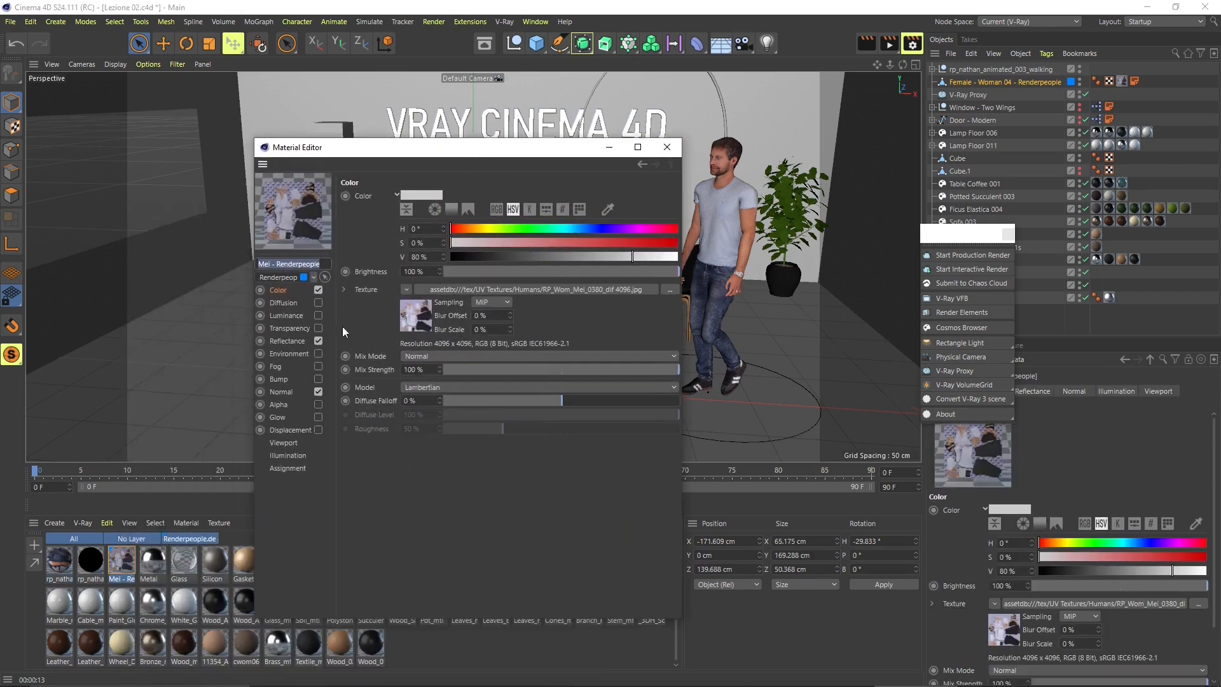
click(299, 264)
drag(319, 264, 277, 262)
click(666, 146)
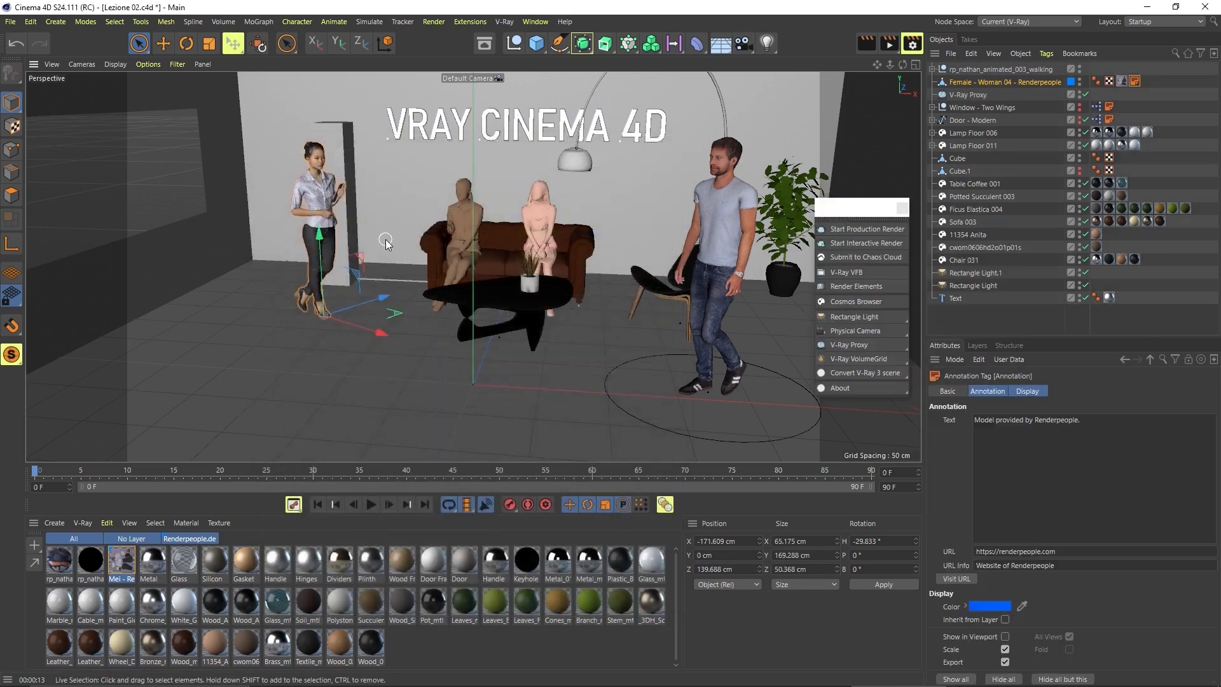
Convert the V-Ray 3 scene, replacing V-Ray 3.7 render settings with new defaults and converting all compatible scene elements
drag(841, 204, 625, 158)
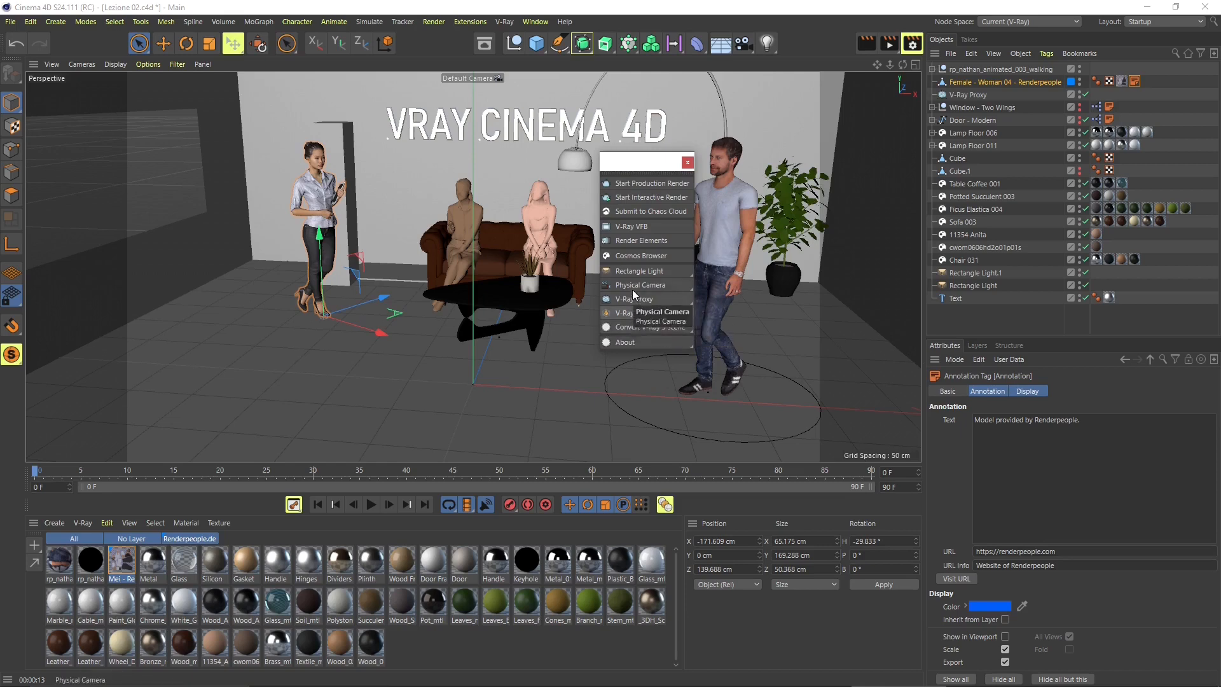
click(645, 325)
click(773, 230)
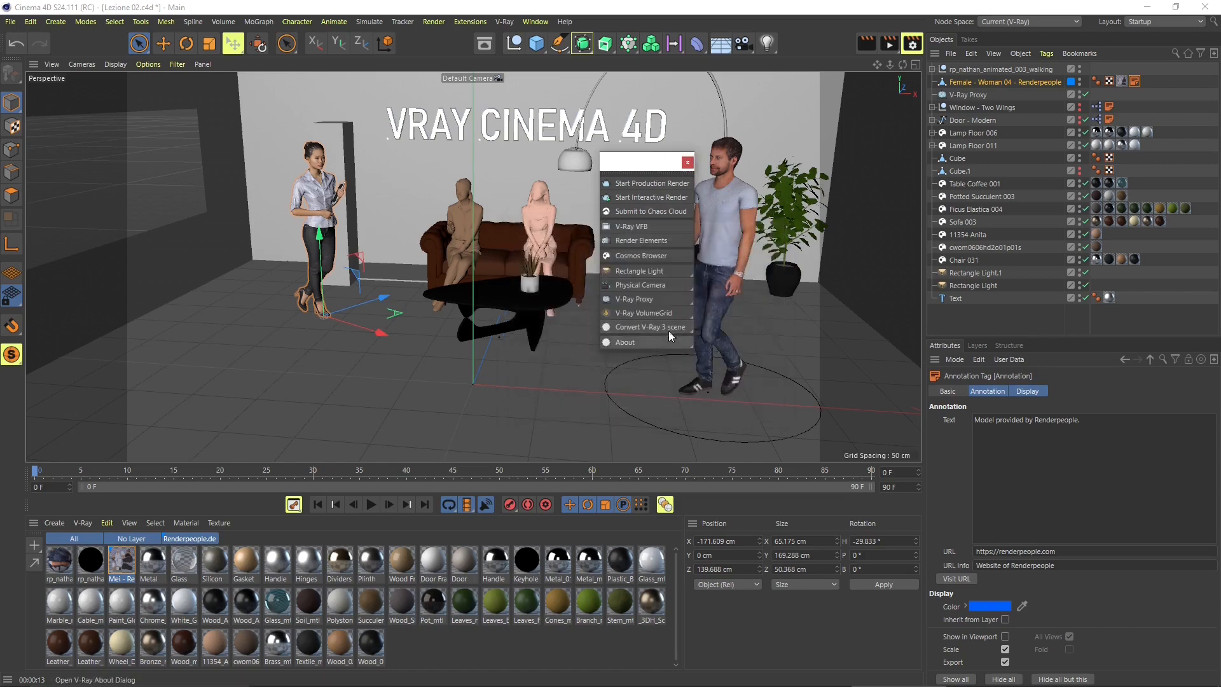
click(669, 327)
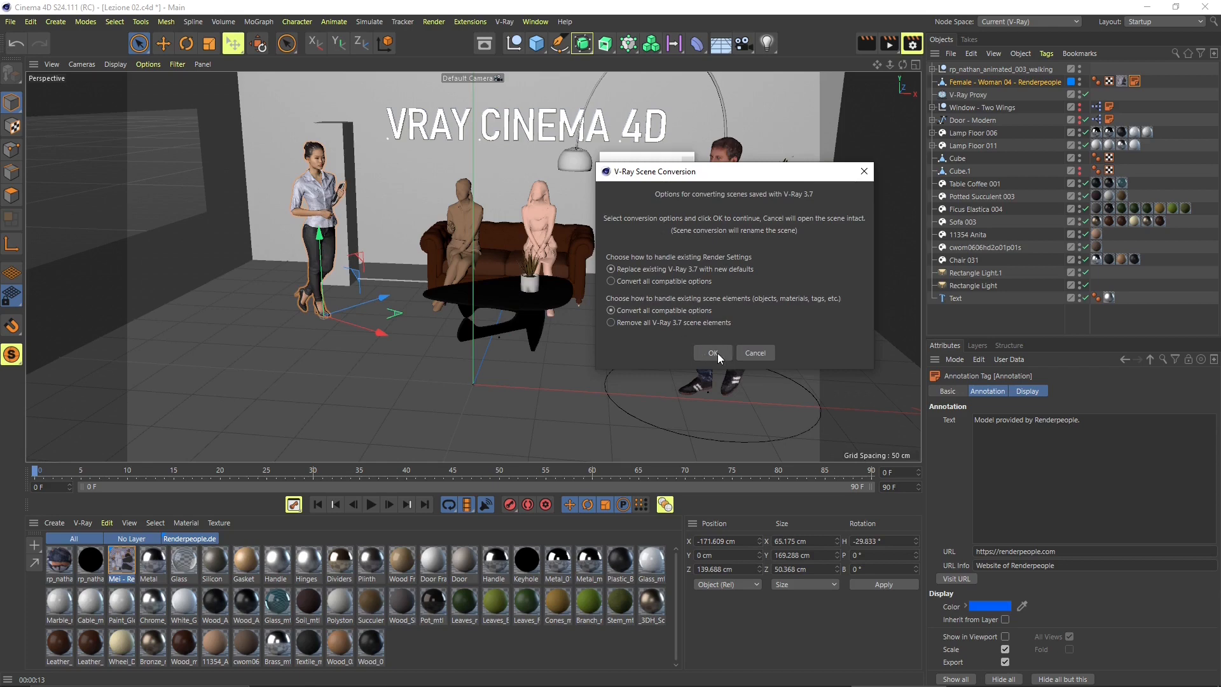
click(713, 353)
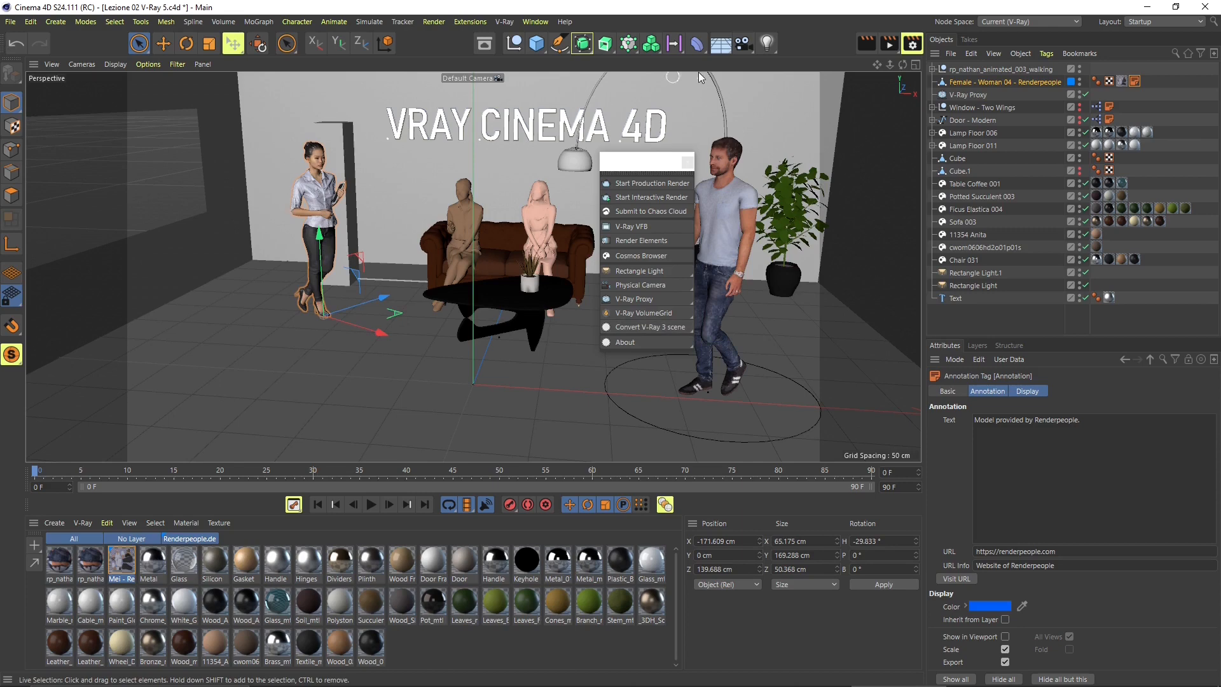
Render a region around the standing woman by the door, clear it, and review her Mei - Renderpeople material
click(886, 46)
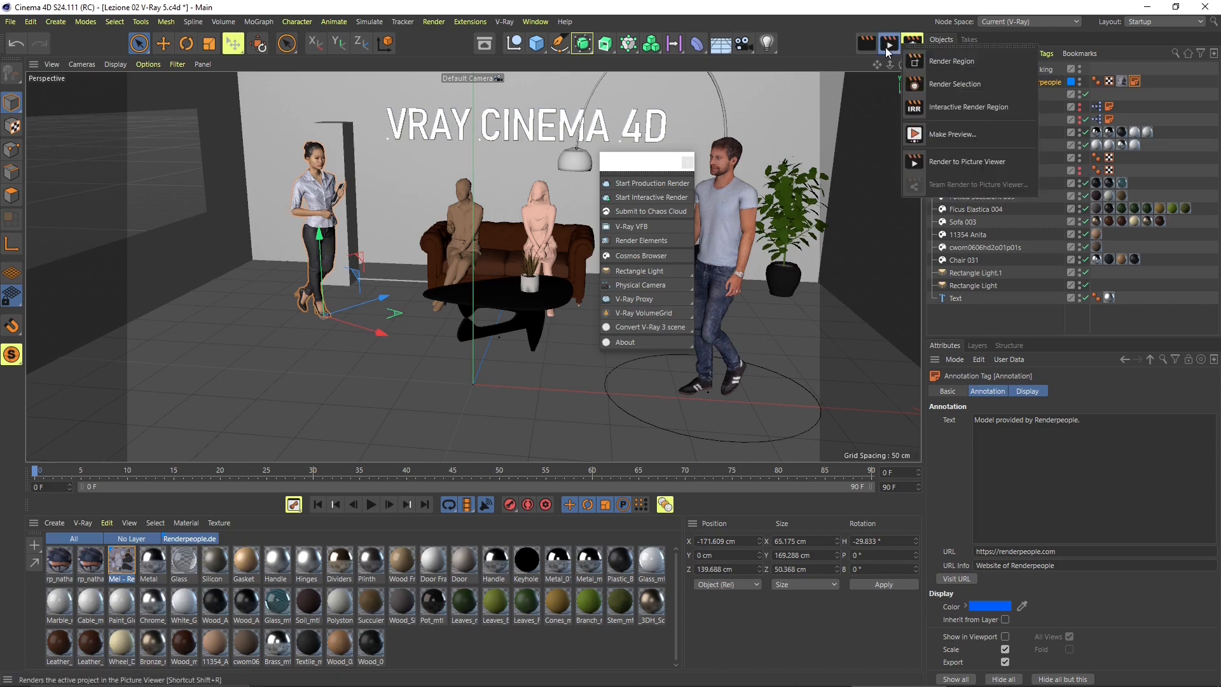
click(944, 62)
drag(242, 125, 371, 344)
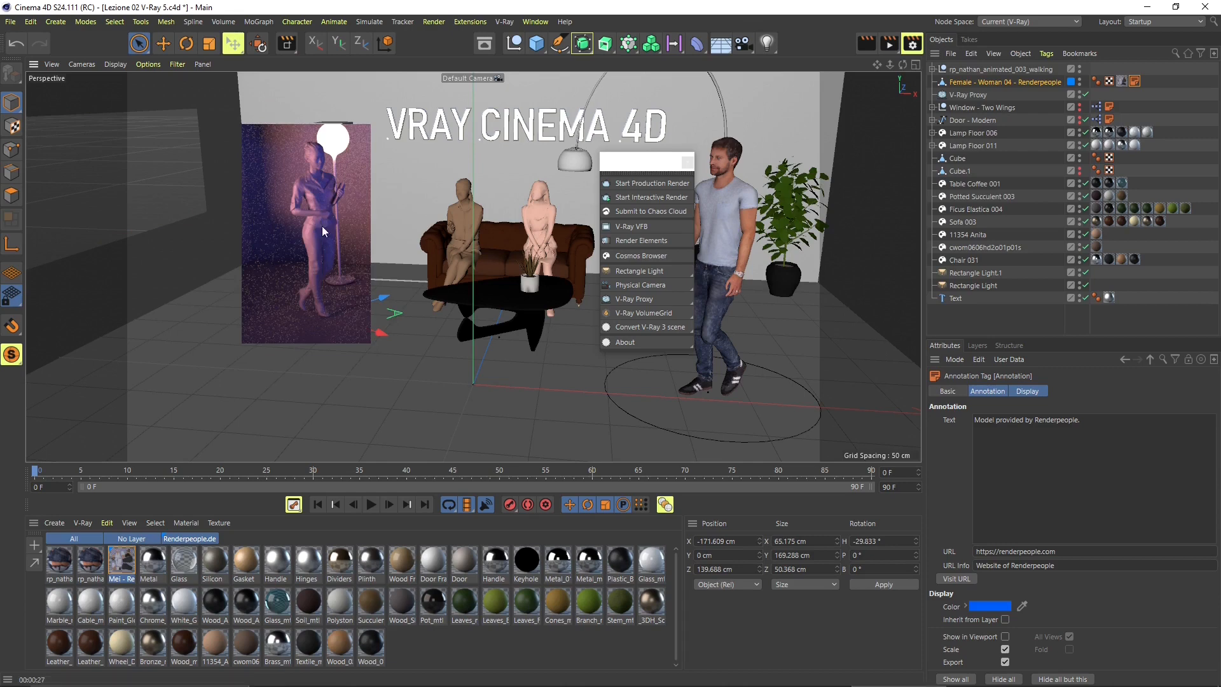
click(284, 174)
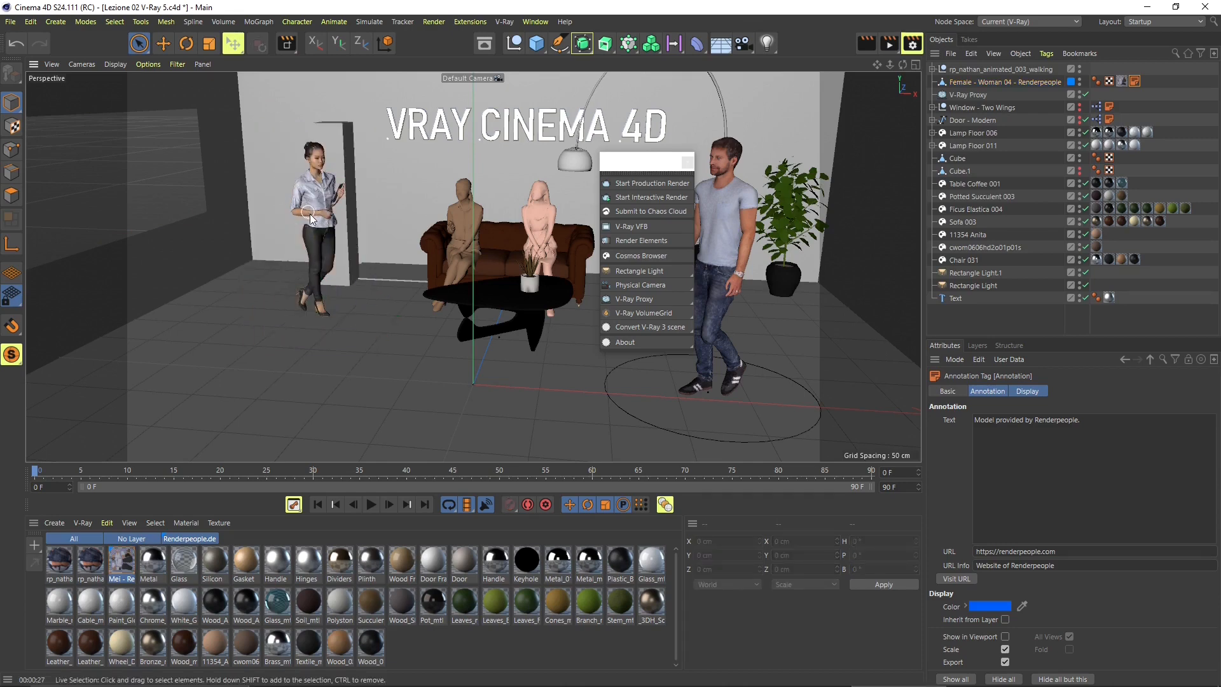
click(117, 570)
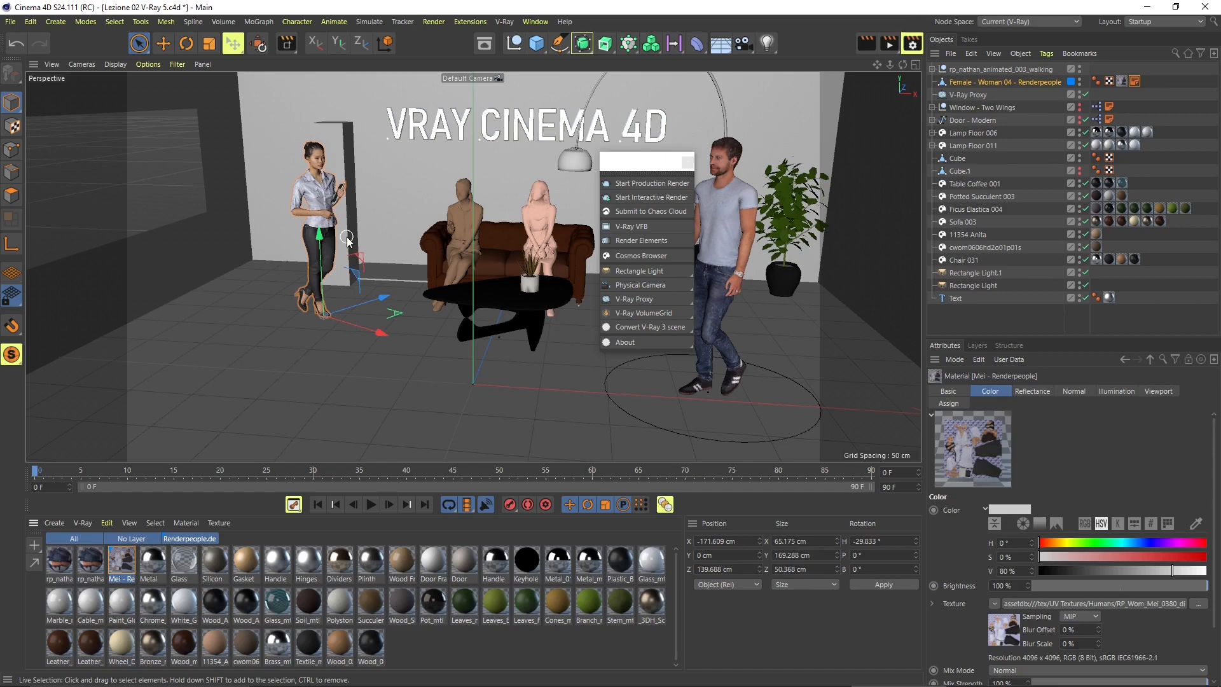
Move the V-Ray palette away from the armchair and select the seated figure cwom0606hd2o01p01s on the sofa
drag(607, 160, 774, 156)
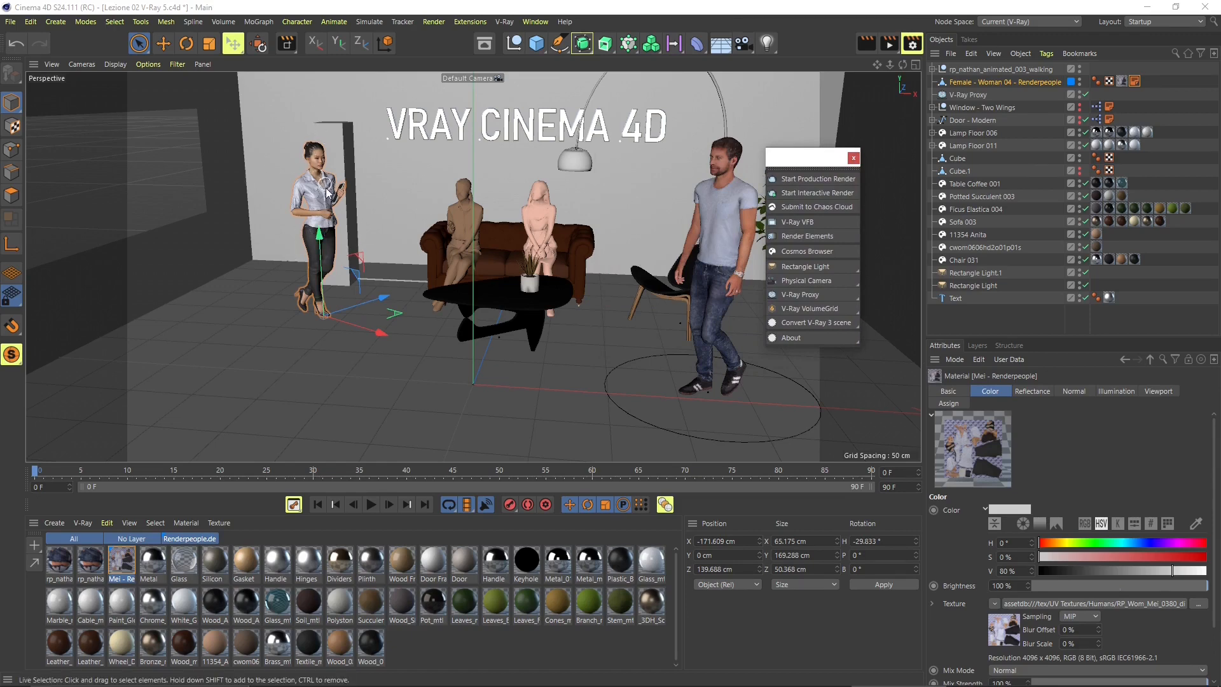
click(453, 219)
click(453, 218)
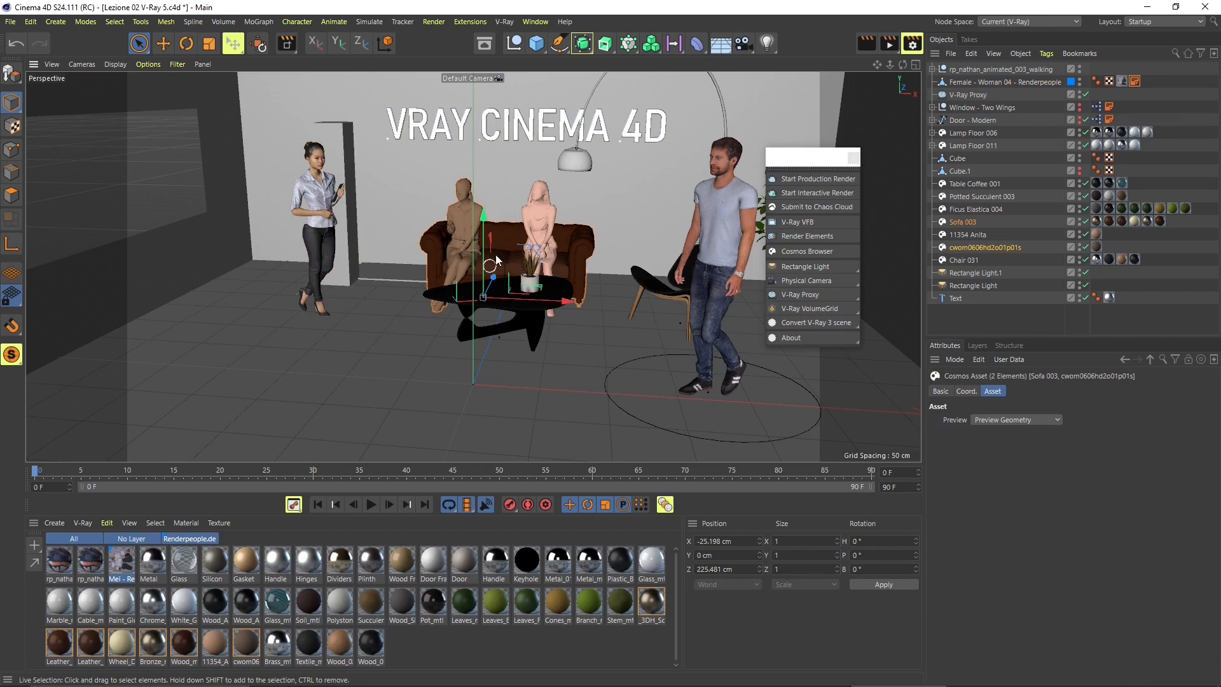
click(979, 247)
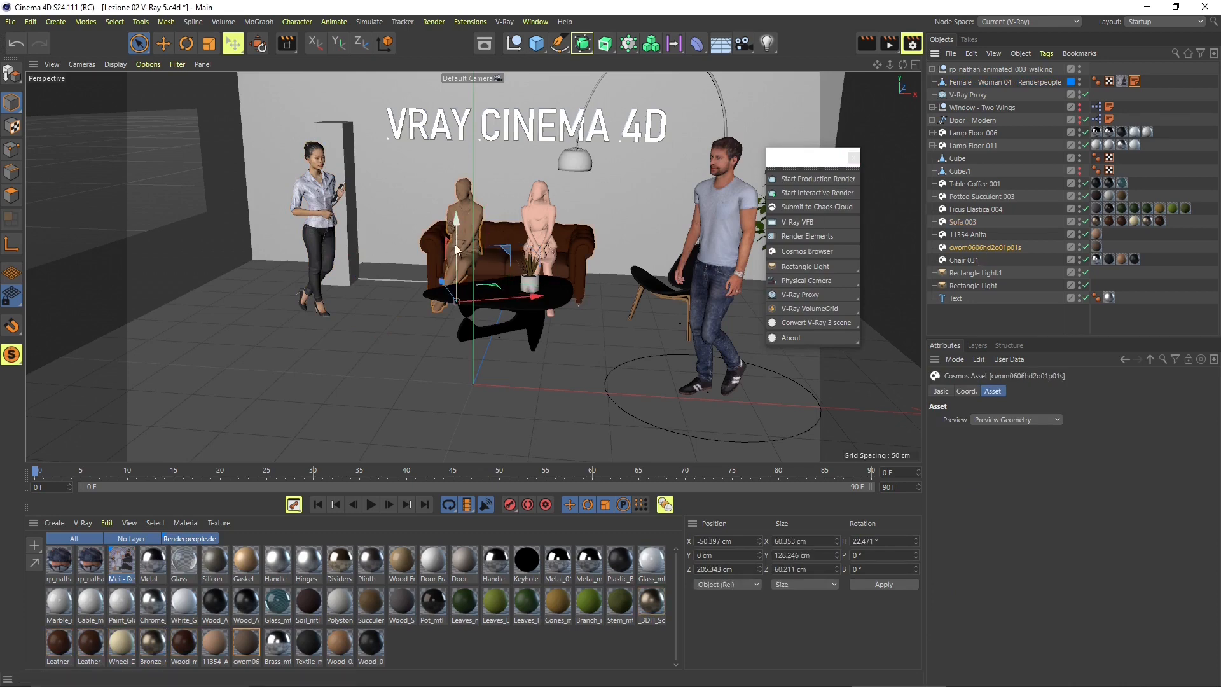
Set the preview of both seated women on the sofa to Full Geometry, clear the selection and save the project
click(979, 419)
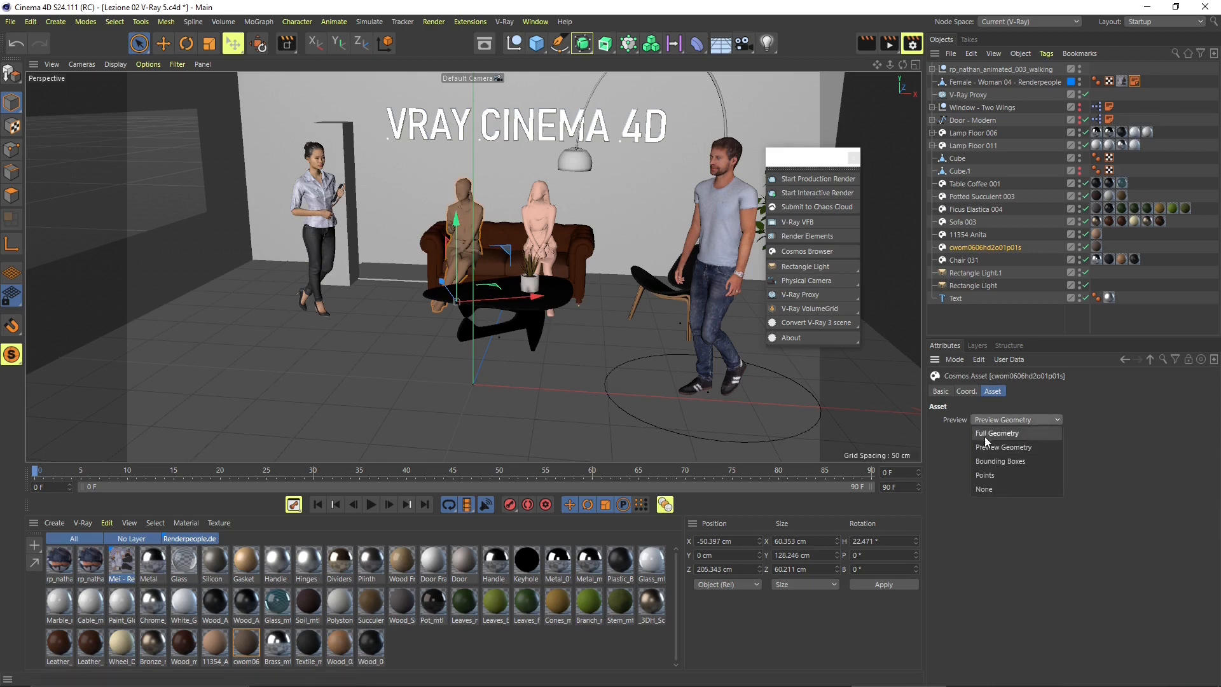
click(985, 433)
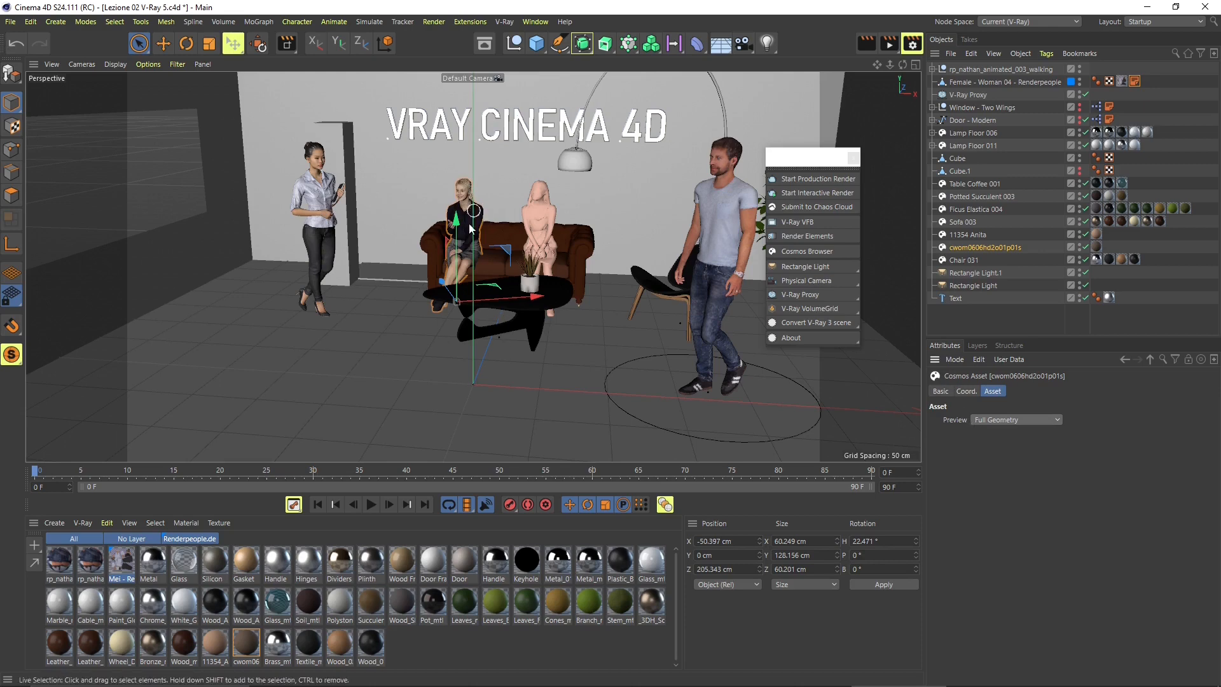
click(545, 213)
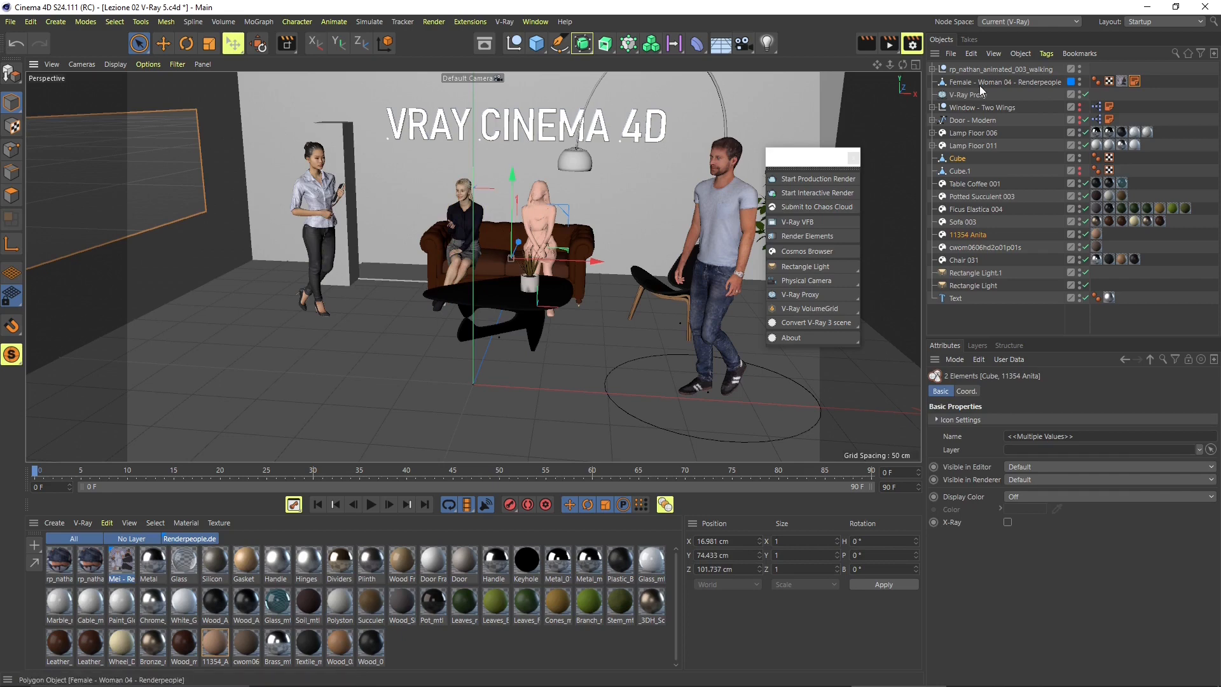
click(986, 70)
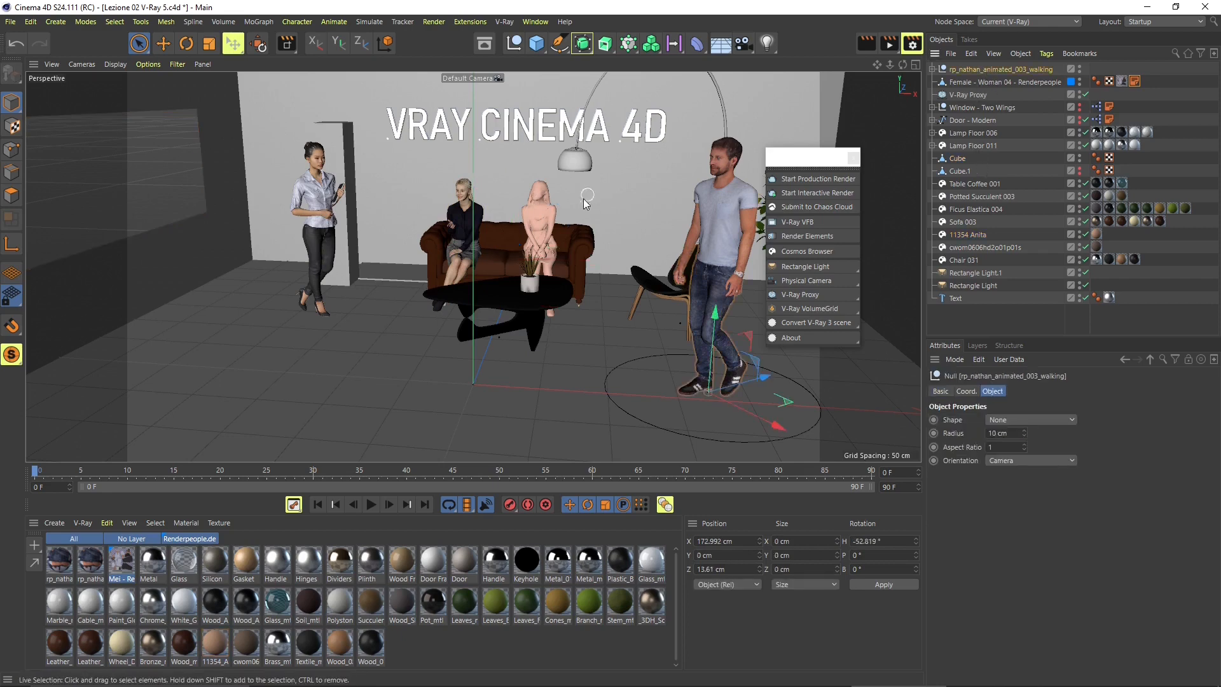
click(536, 224)
click(993, 419)
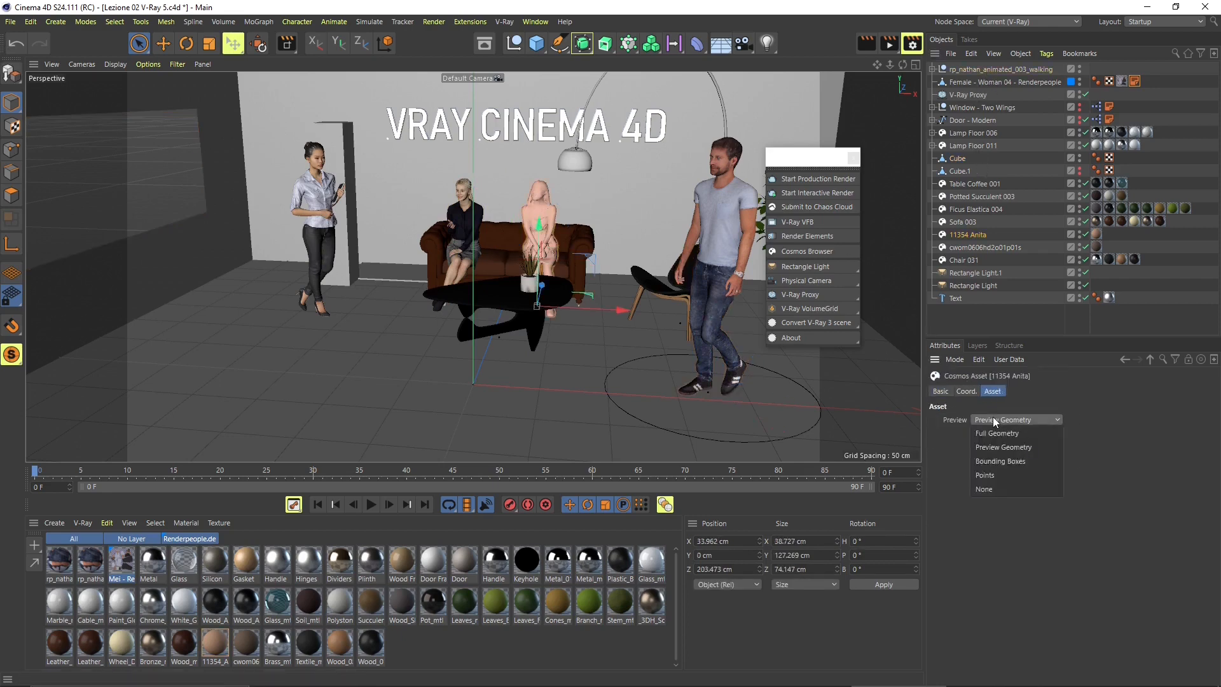
click(994, 433)
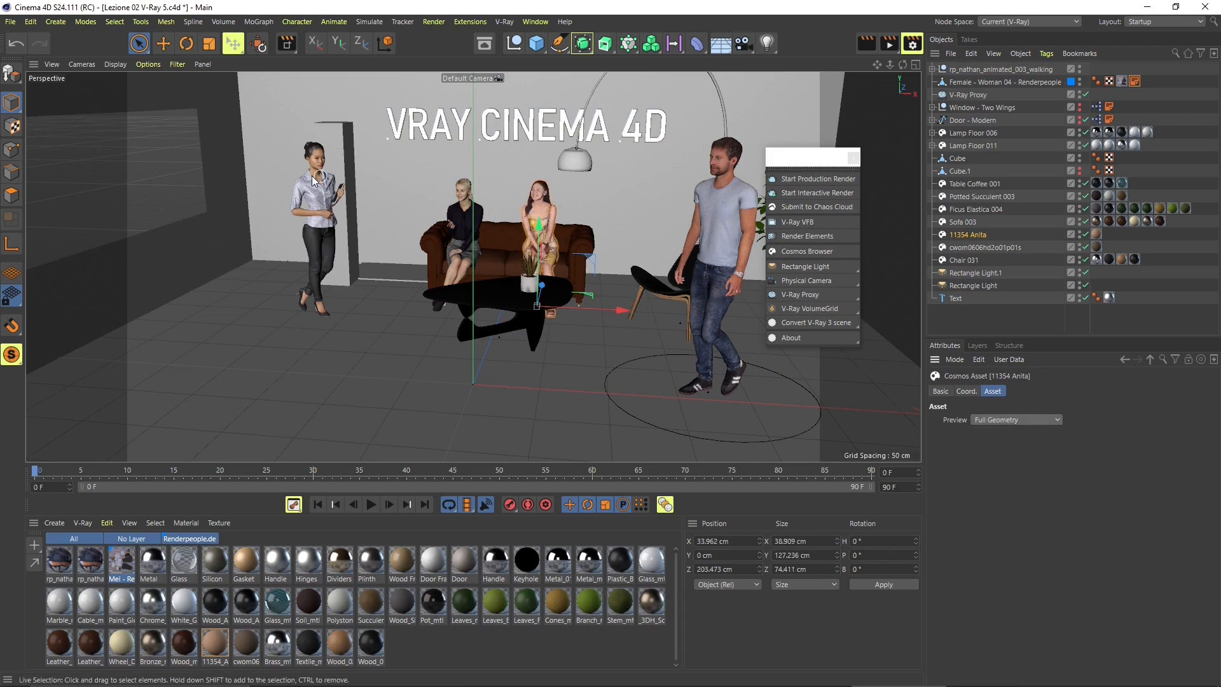
click(141, 148)
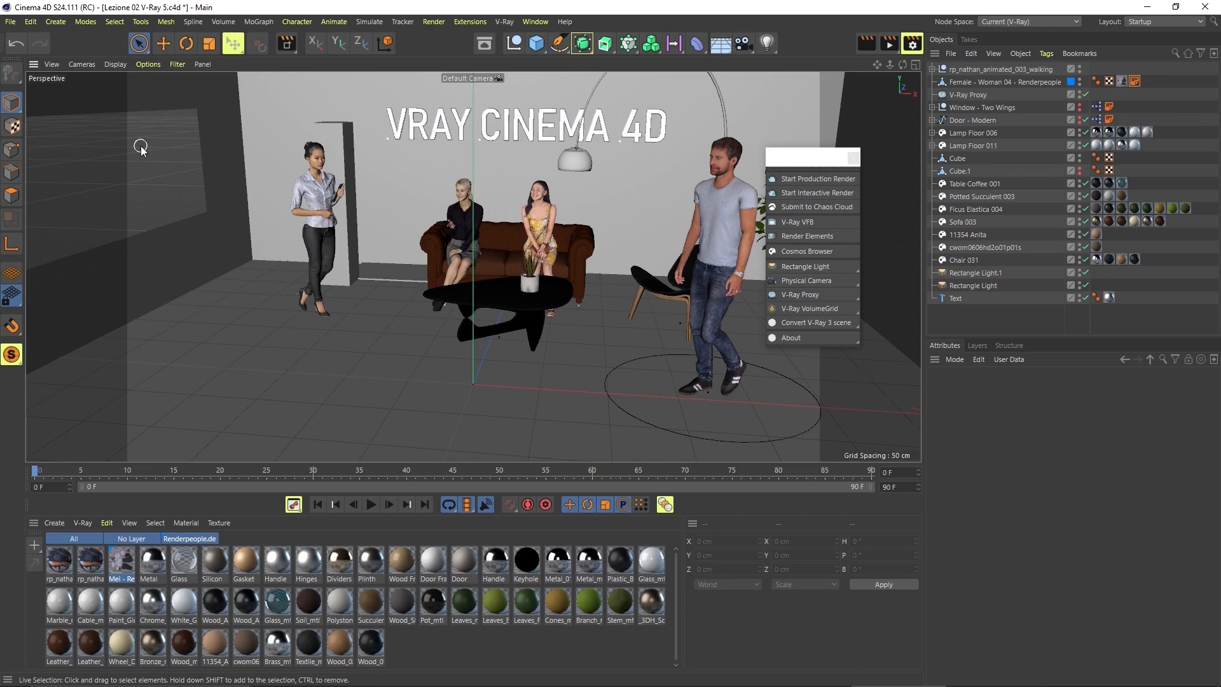
key(ctrl+s)
Check the preview setting of the floor lamp, plants, sofa and seated figure cwom0606hd2o01p01s
click(959, 136)
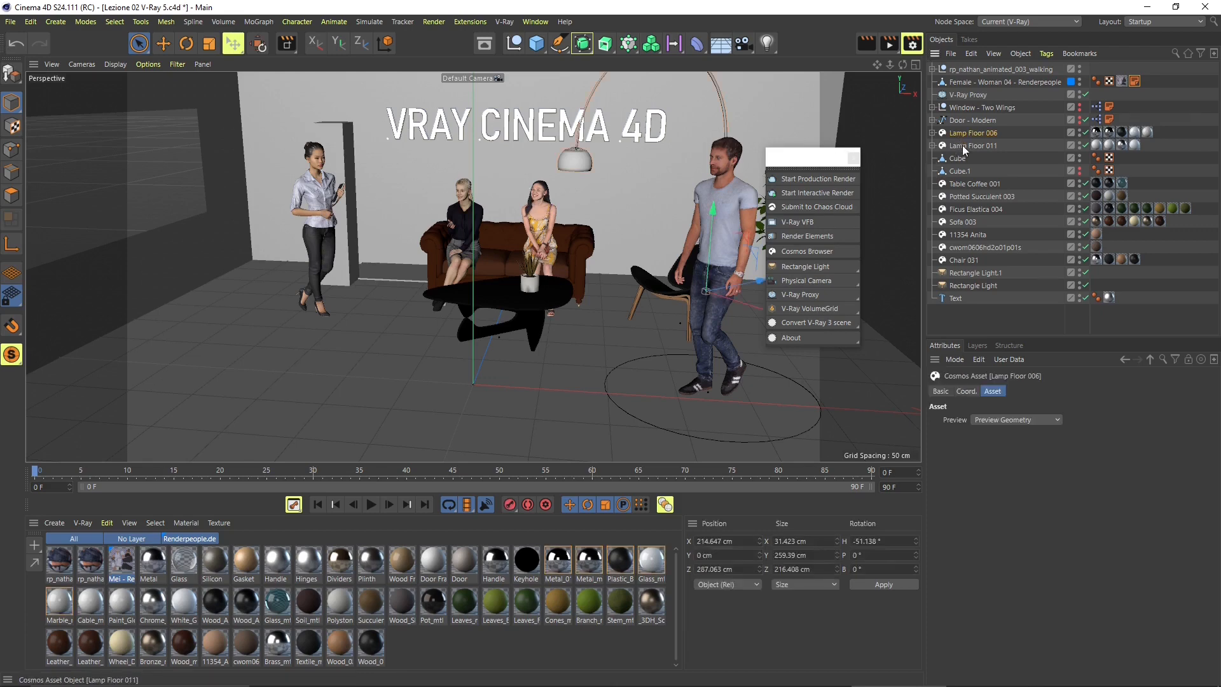
click(960, 197)
click(960, 209)
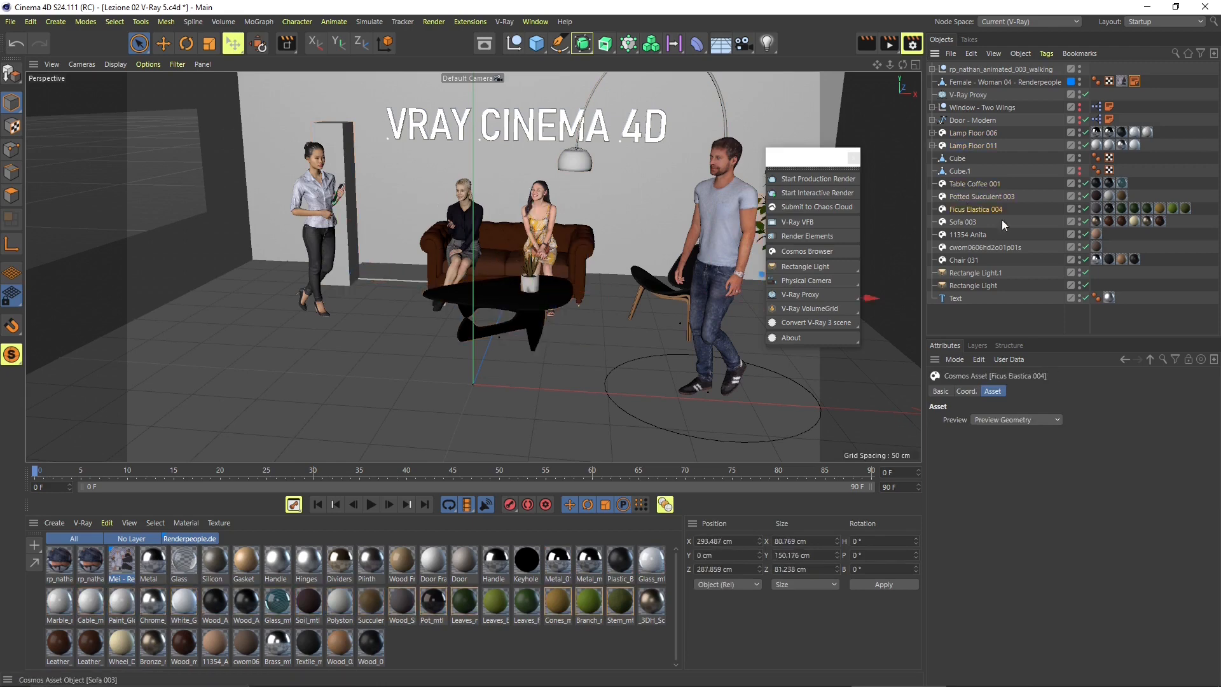
click(970, 223)
click(971, 247)
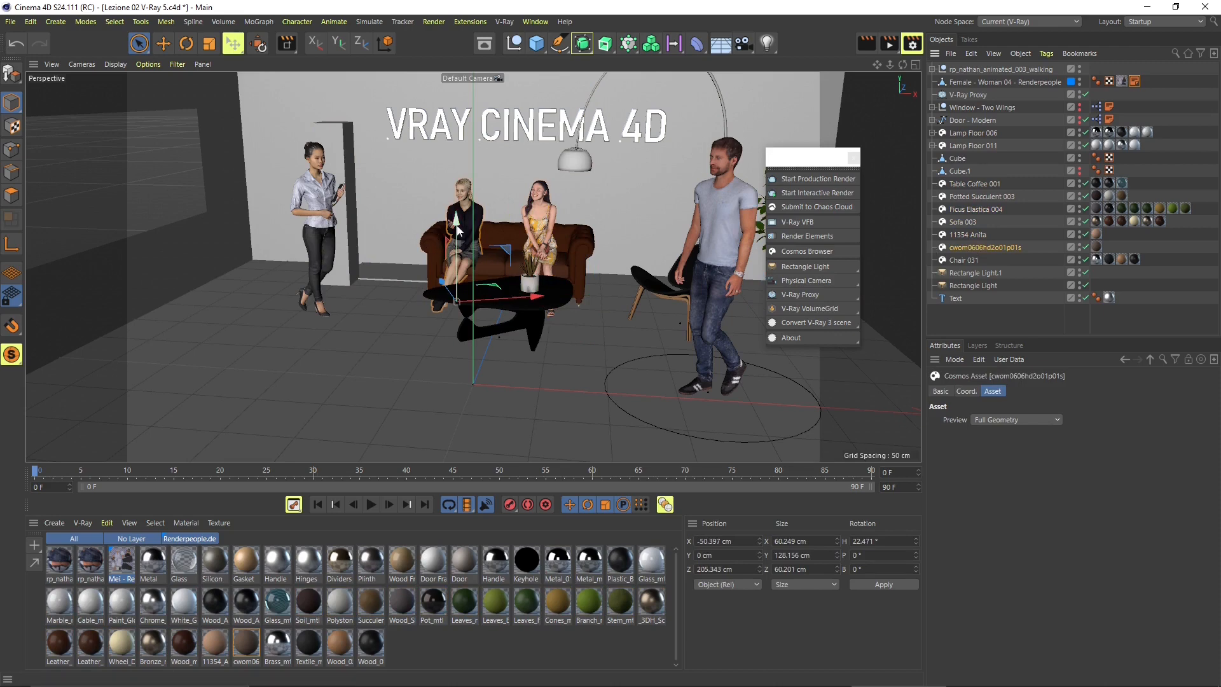
Create a new project and add a plane stretched to about 1937 cm wide and 1962 cm high
click(13, 24)
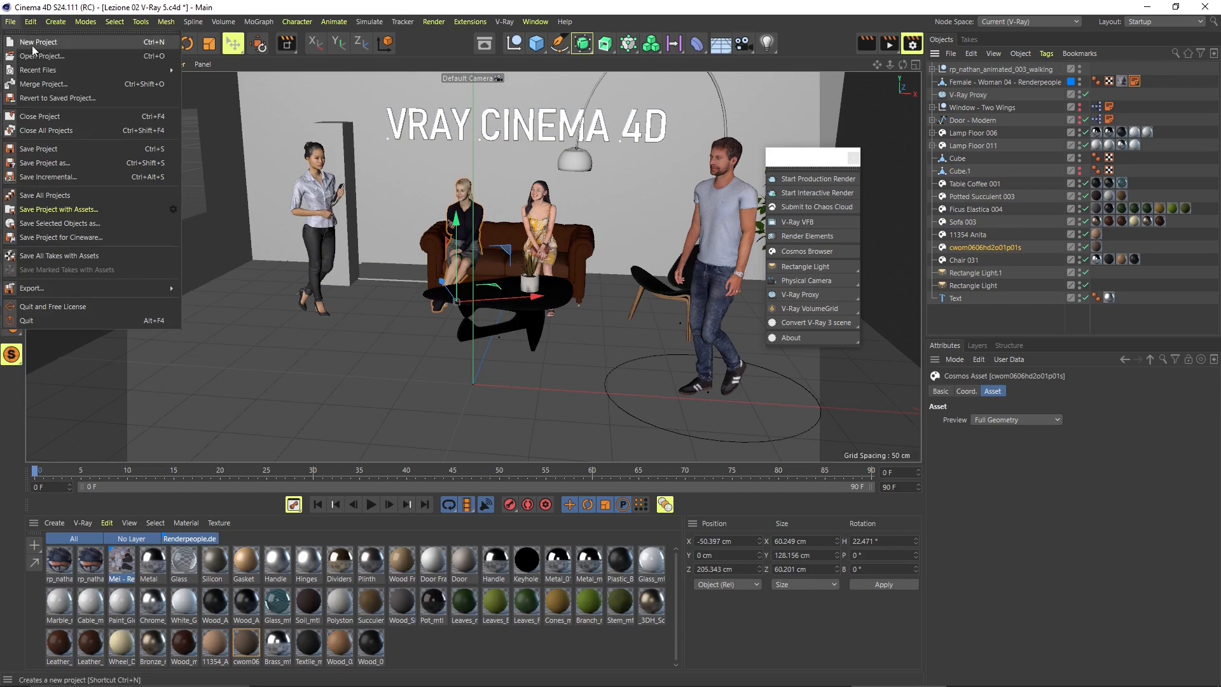
click(40, 42)
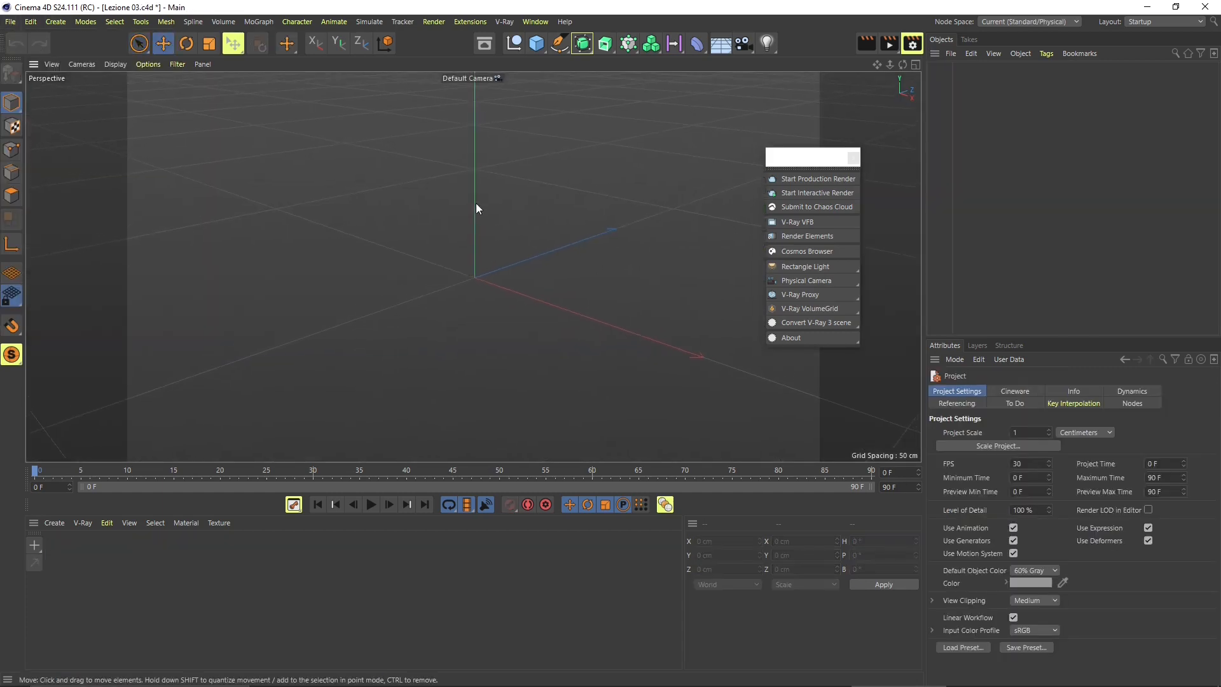
scroll(477, 208, down, 5)
click(537, 44)
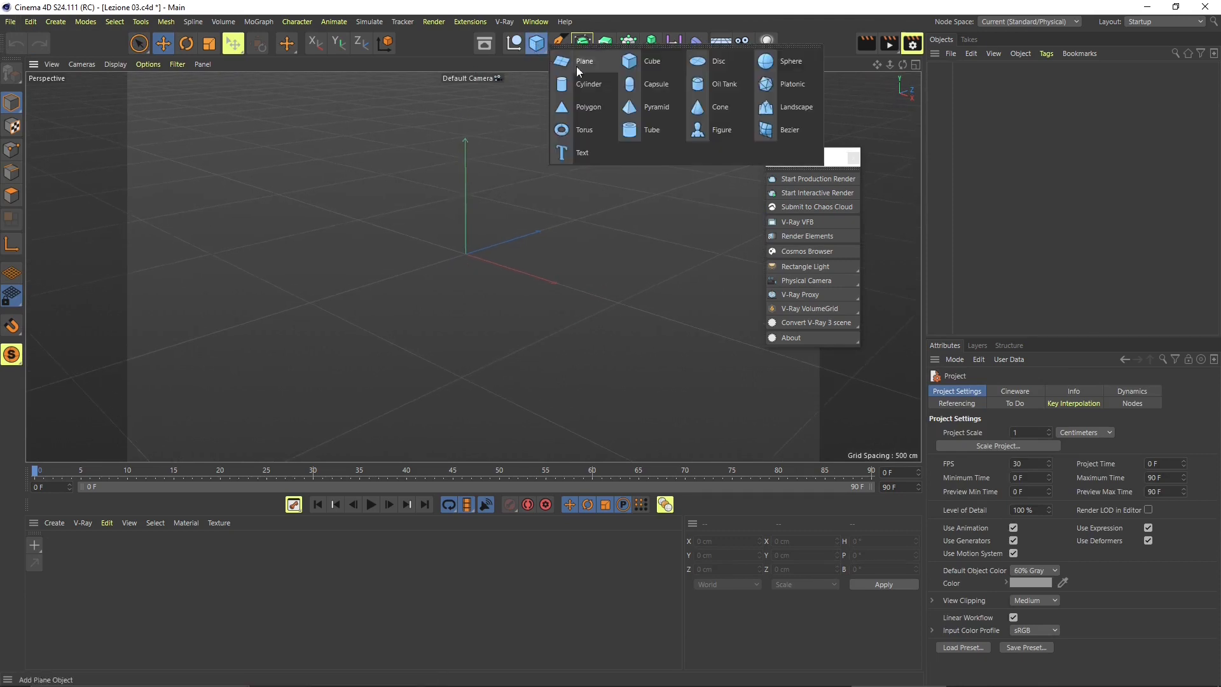
click(584, 63)
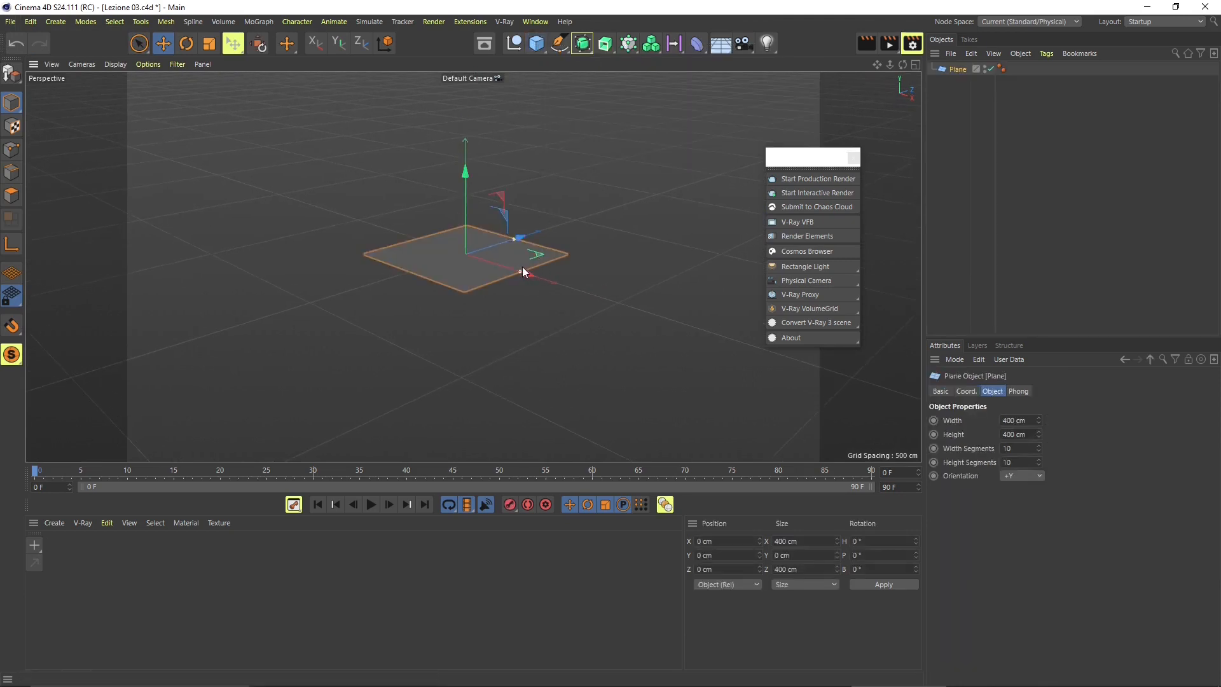
drag(522, 274, 827, 374)
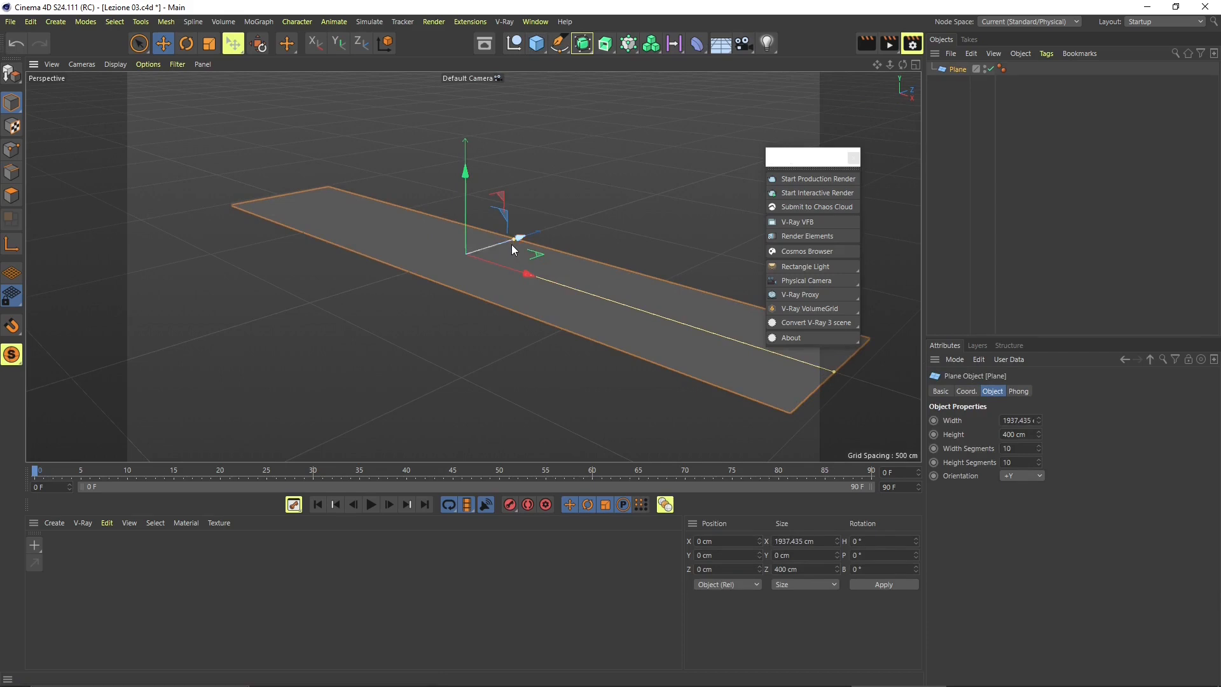
drag(514, 237, 653, 235)
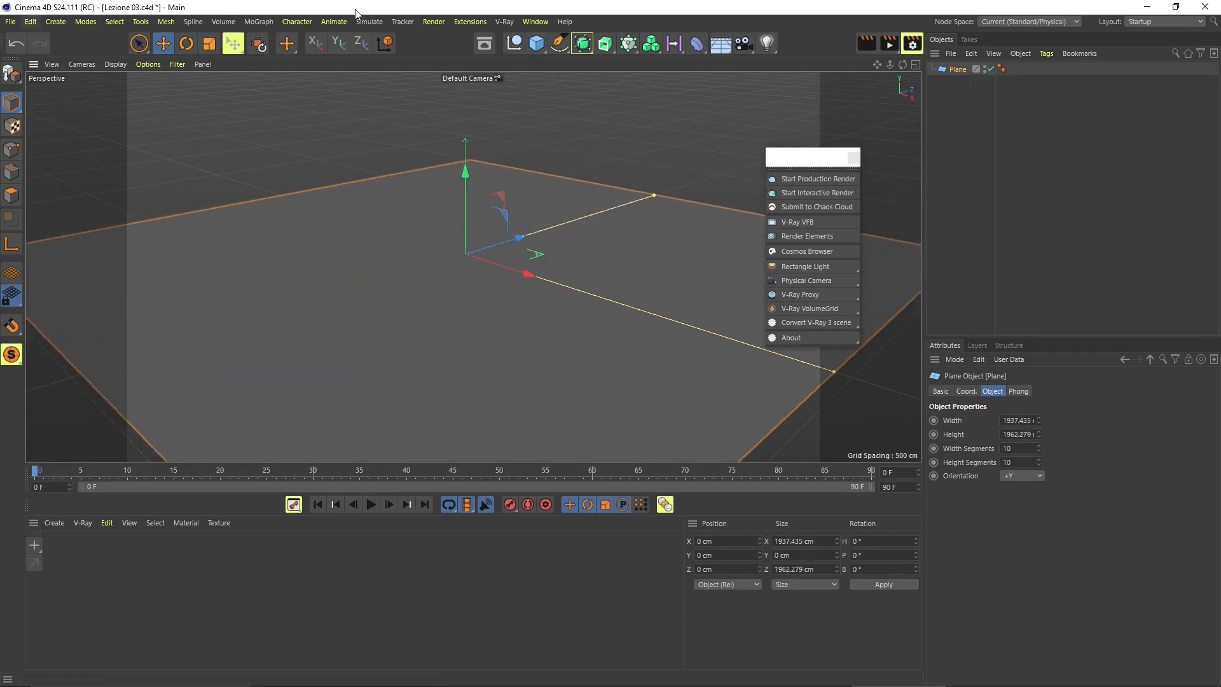
Search the object library for house and add the House 02 model to the scene
click(483, 43)
click(530, 97)
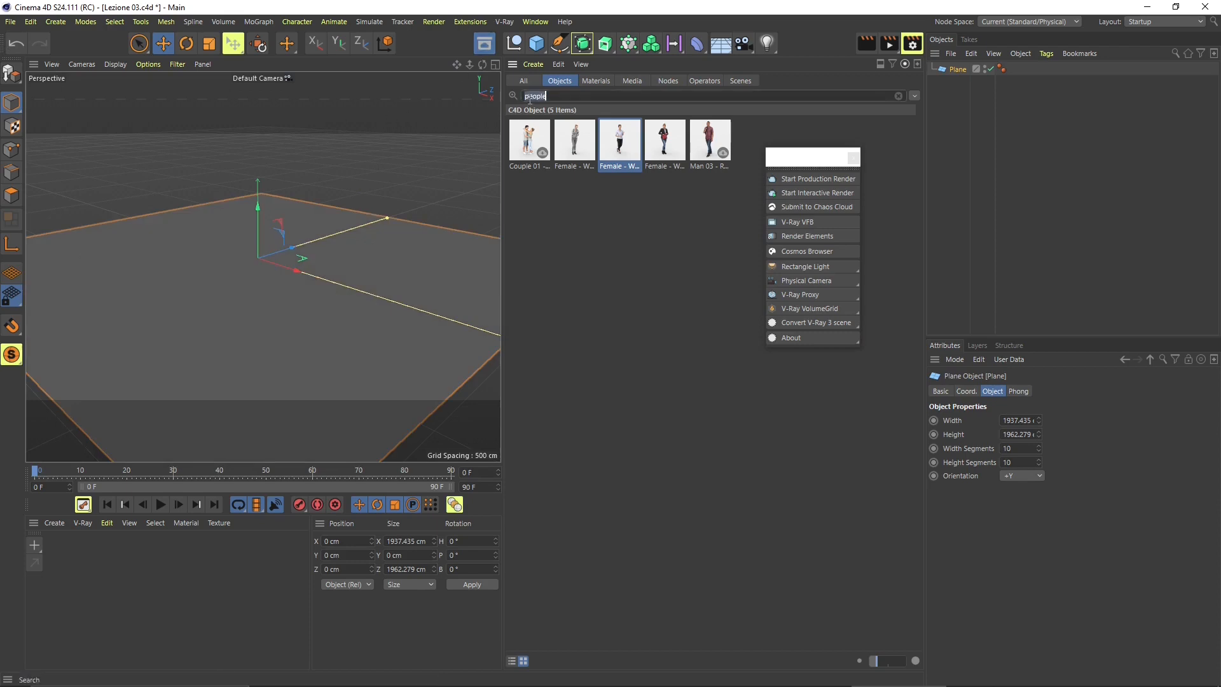
text(house)
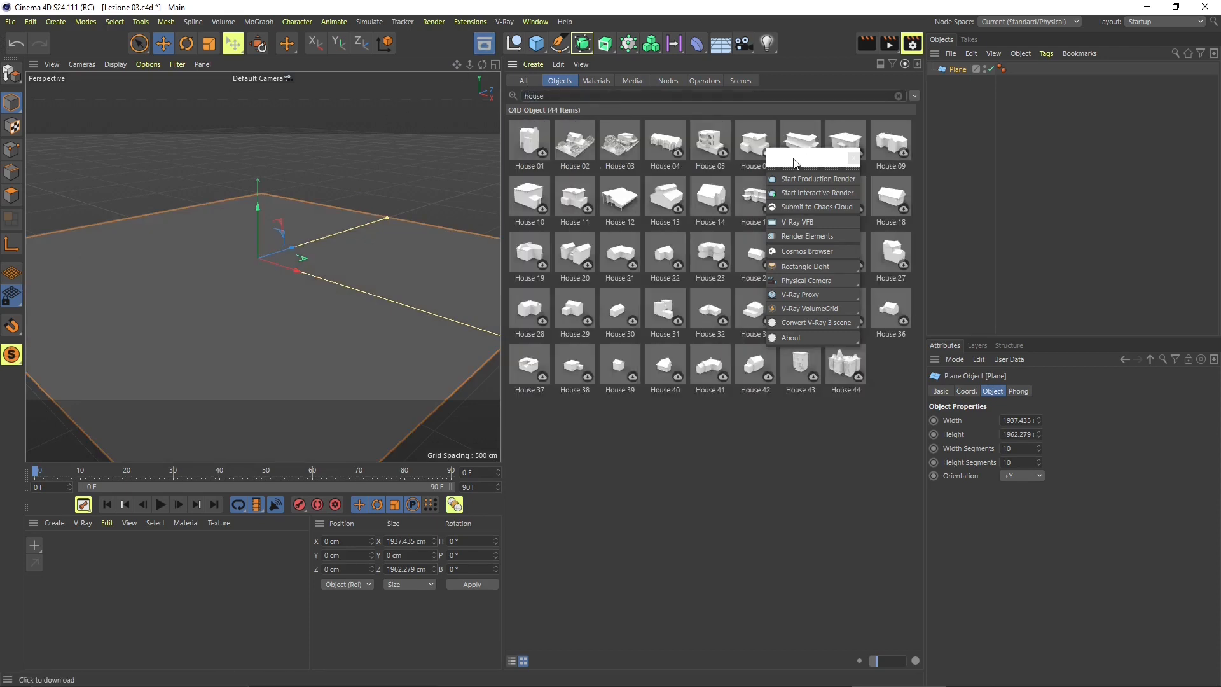
drag(807, 167, 981, 236)
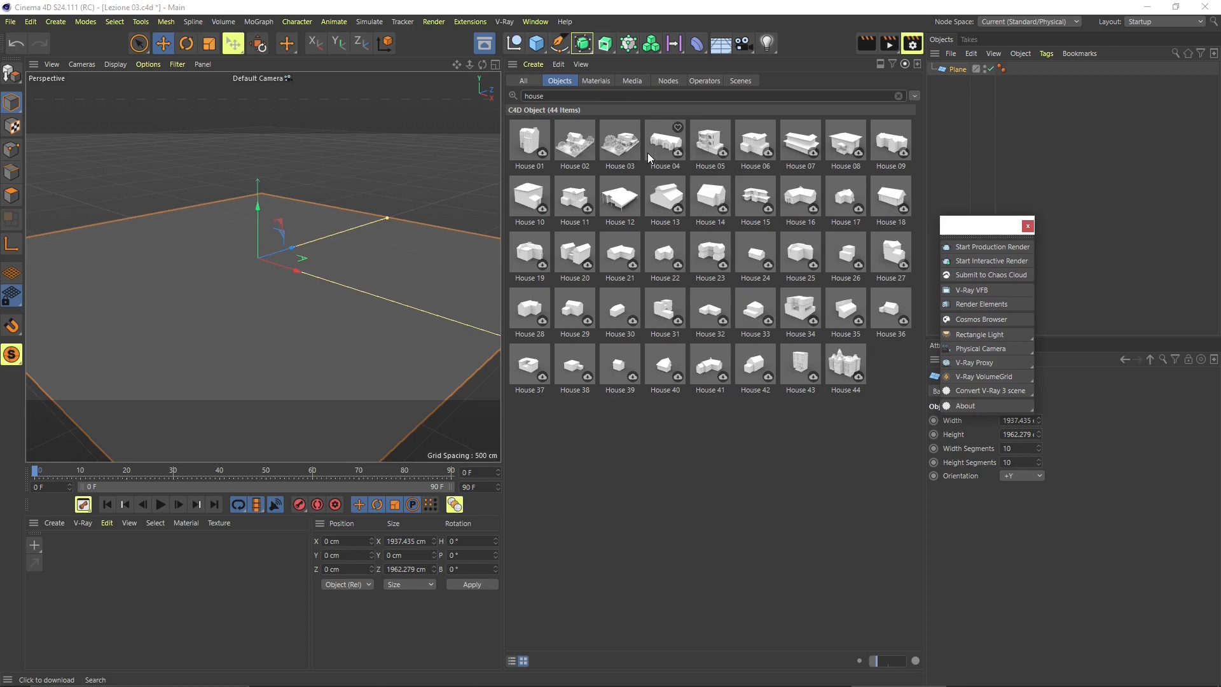
click(584, 151)
double_click(583, 152)
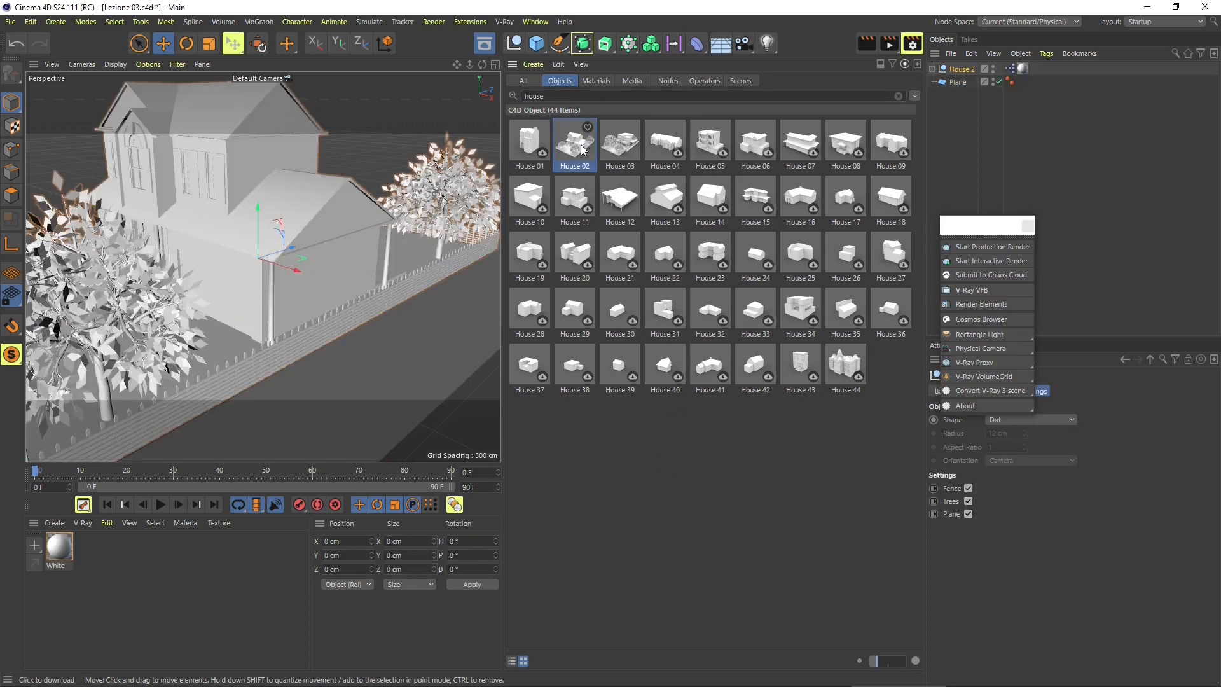
Move the house along the Z axis to about 475 cm on the ground plane
scroll(285, 297, down, 5)
alt+middle_drag(276, 346, 310, 349)
alt+drag(310, 349, 329, 362)
drag(273, 235, 302, 210)
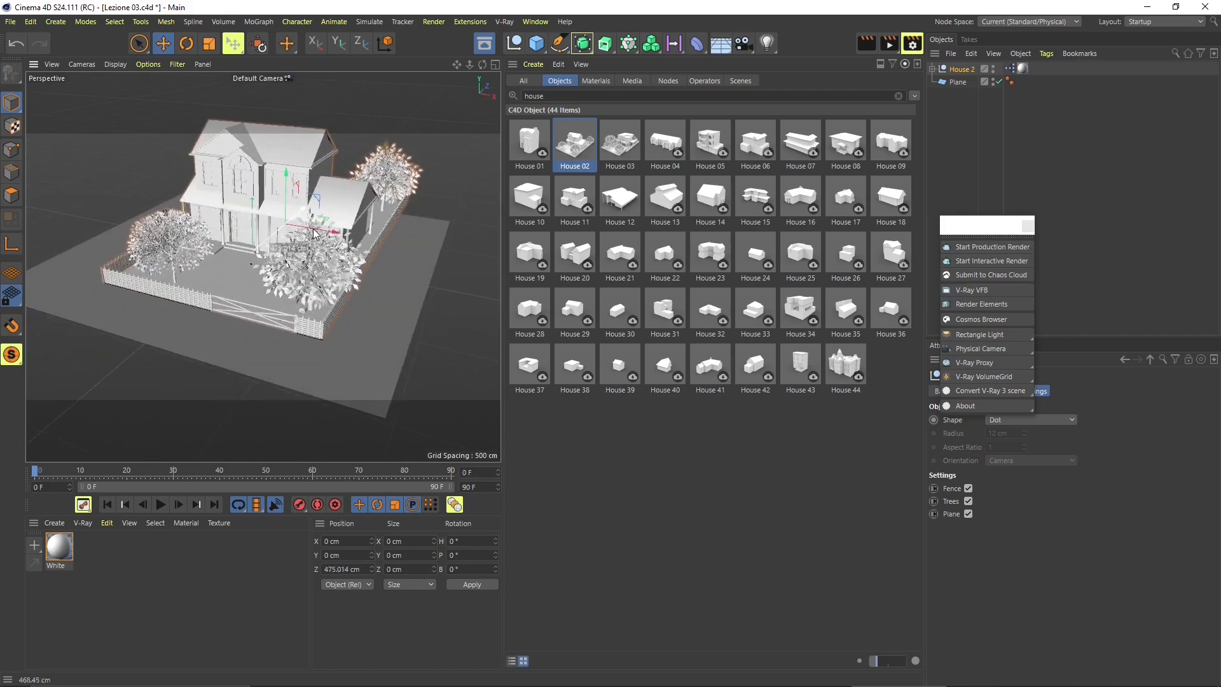
scroll(231, 279, up, 4)
alt+drag(232, 280, 273, 266)
Expand the House 2 hierarchy and enlarge the ground plane to about 4210 cm wide and 5845 cm high
click(932, 69)
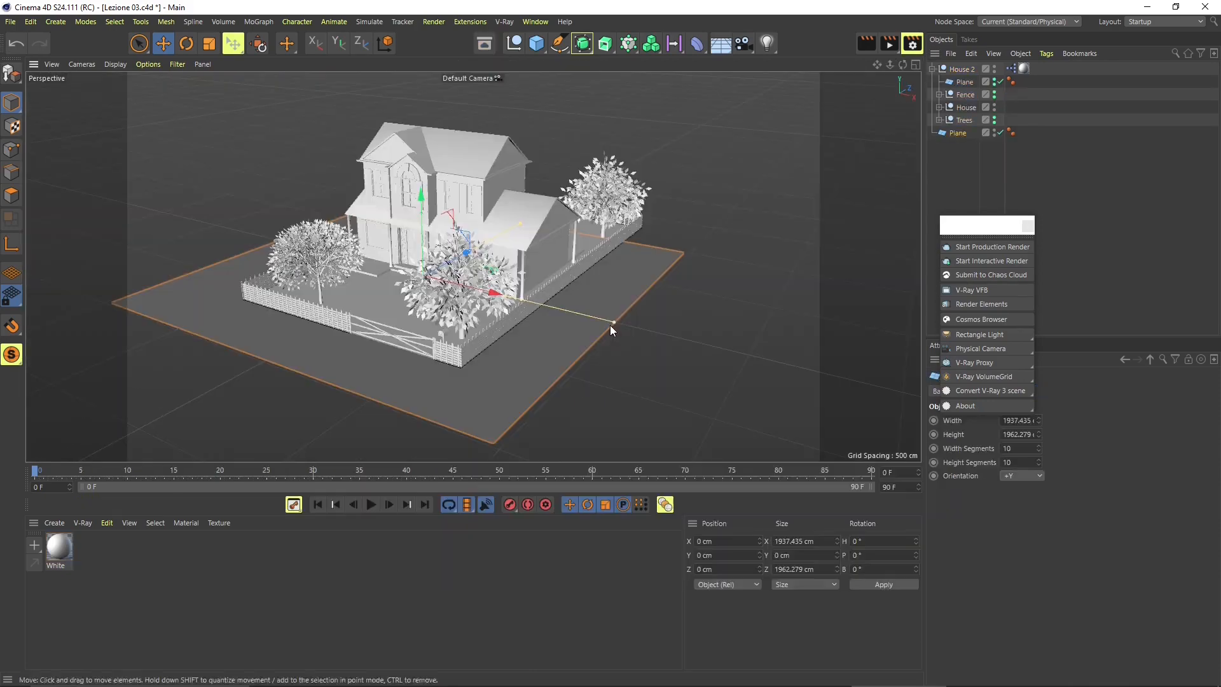
drag(615, 321, 790, 406)
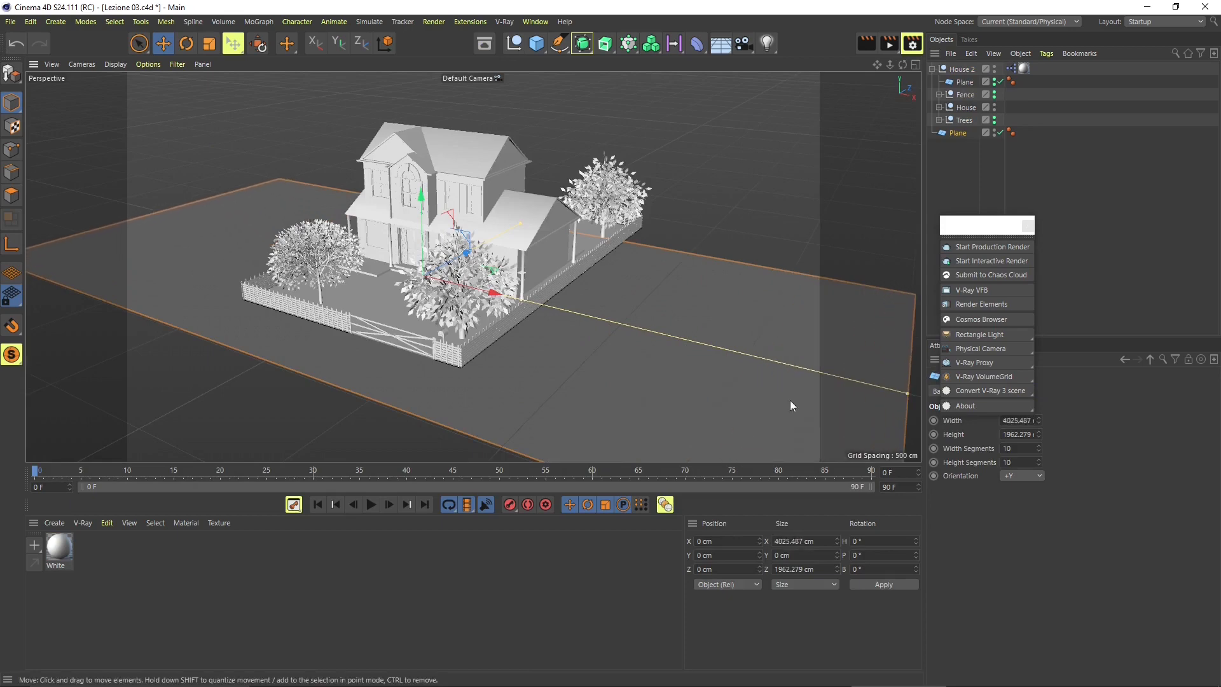
drag(520, 224, 663, 184)
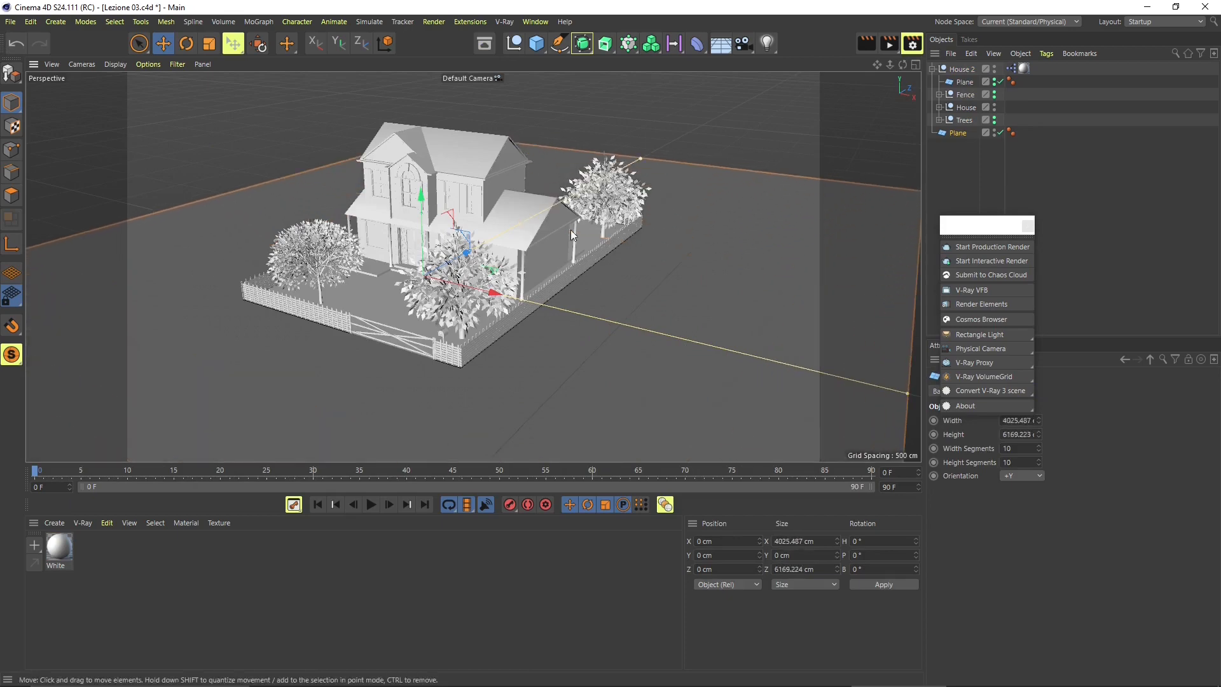
scroll(480, 262, down, 2)
scroll(799, 347, down, 1)
alt+middle_drag(537, 306, 546, 260)
alt+drag(546, 259, 526, 271)
mouse_move(812, 326)
mouse_down()
mouse_move(849, 351)
mouse_move(833, 336)
mouse_up()
drag(684, 135, 679, 136)
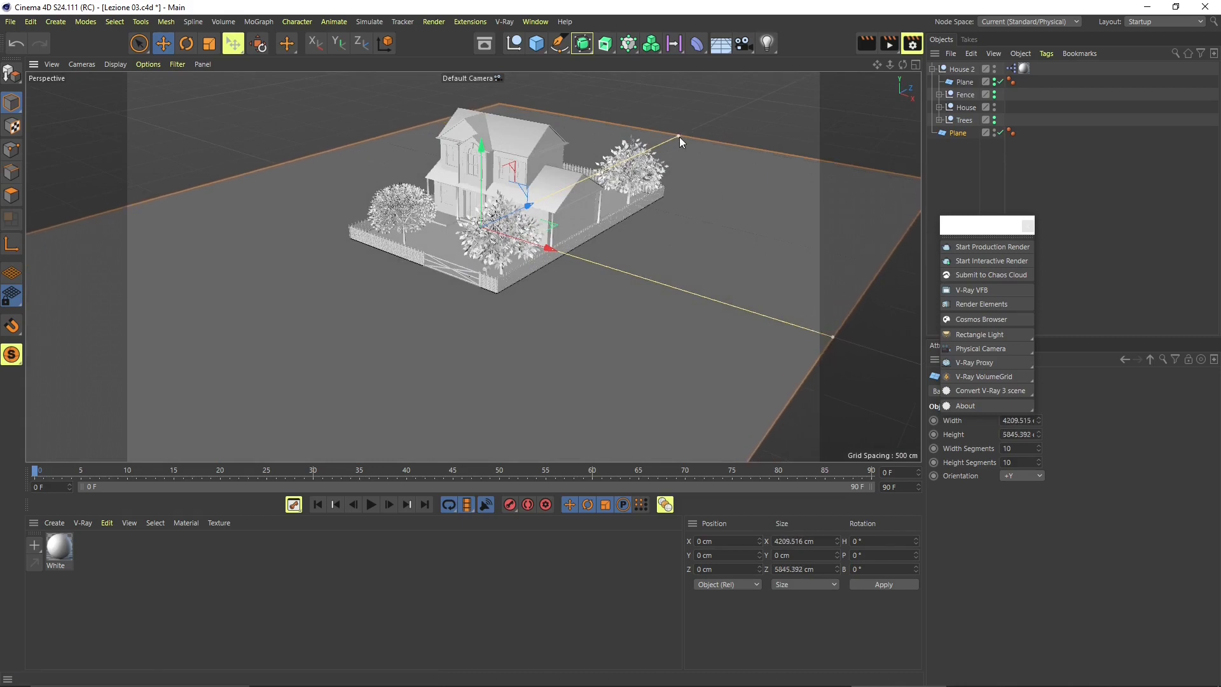
Open the Chaos Cosmos Browser, enlarge its window over the viewport and show the Vegetation category
click(970, 320)
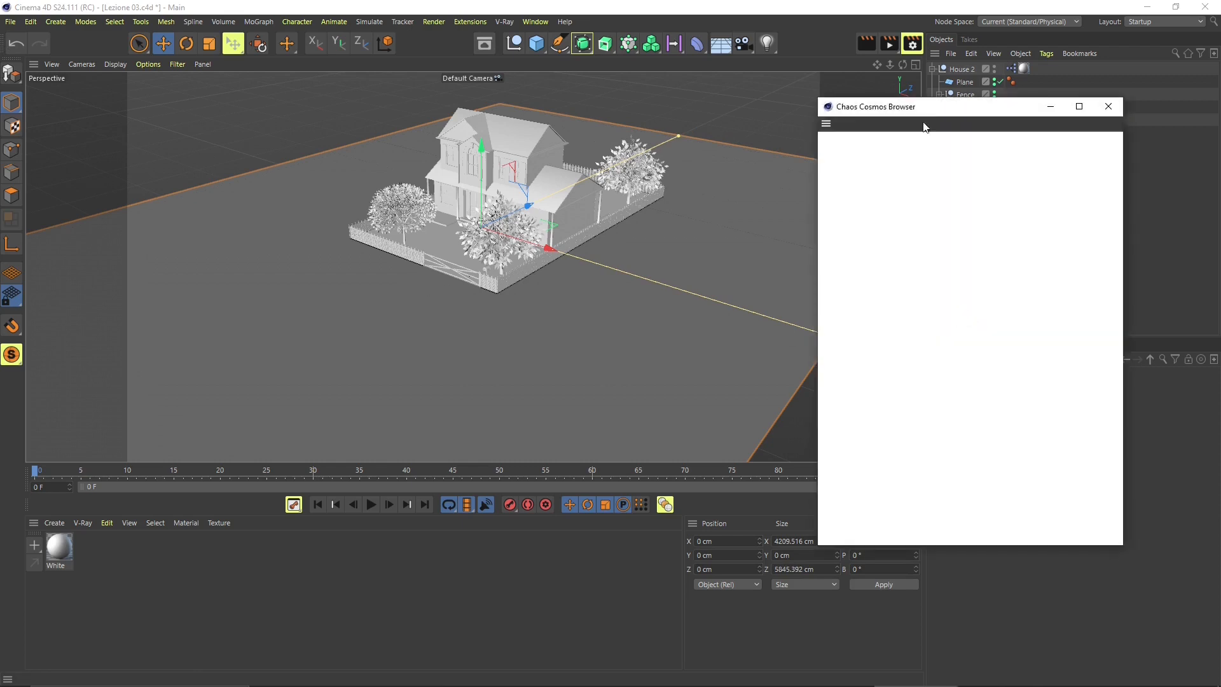
drag(927, 114, 326, 148)
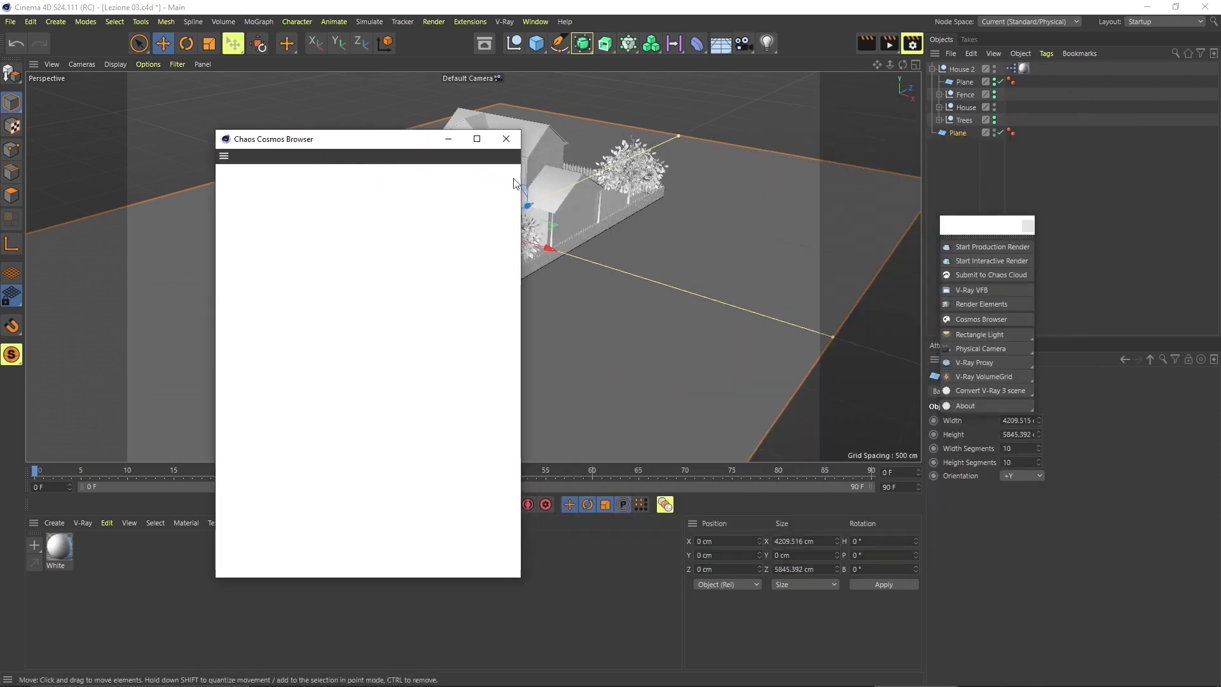
drag(525, 133, 697, 202)
drag(560, 139, 647, 195)
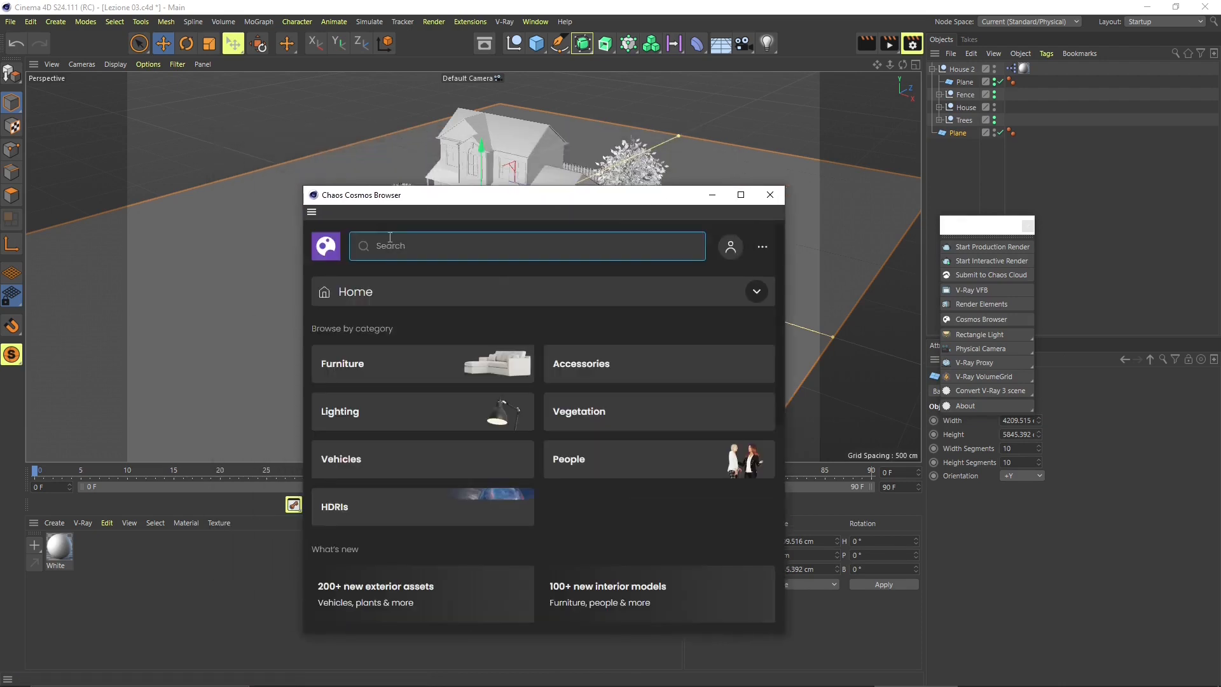
click(575, 414)
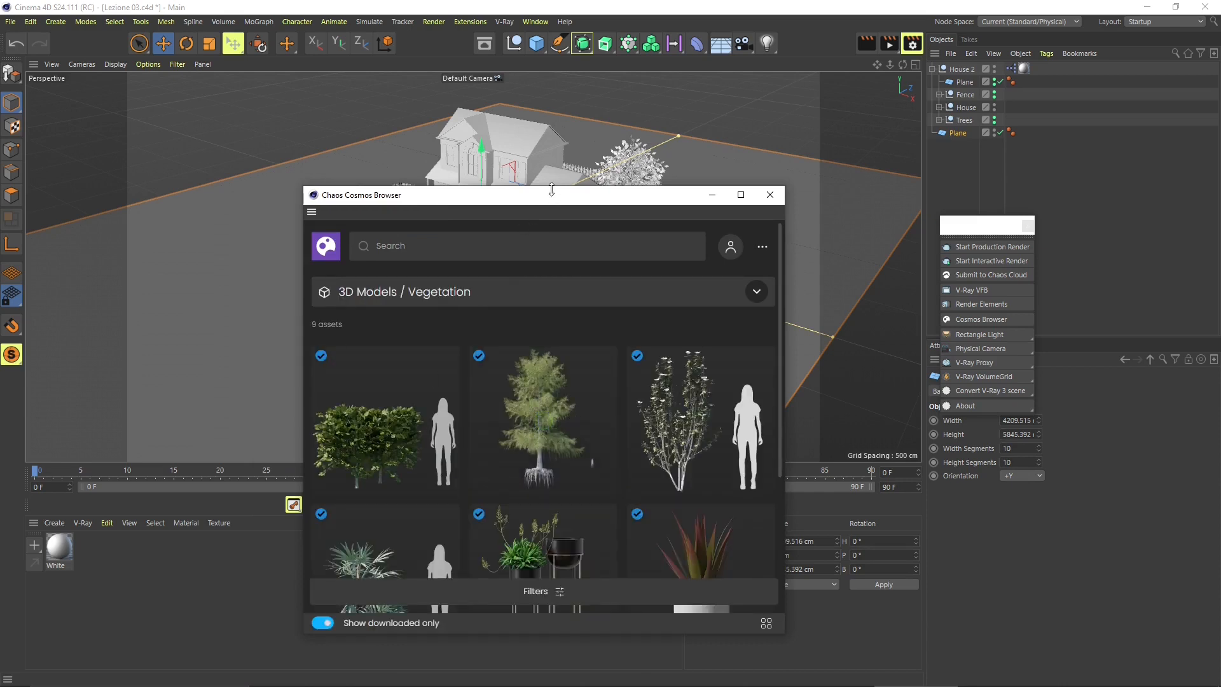
Reposition the Cosmos browser, look through the downloaded vegetation and turn off Show downloaded only
drag(552, 190, 633, 96)
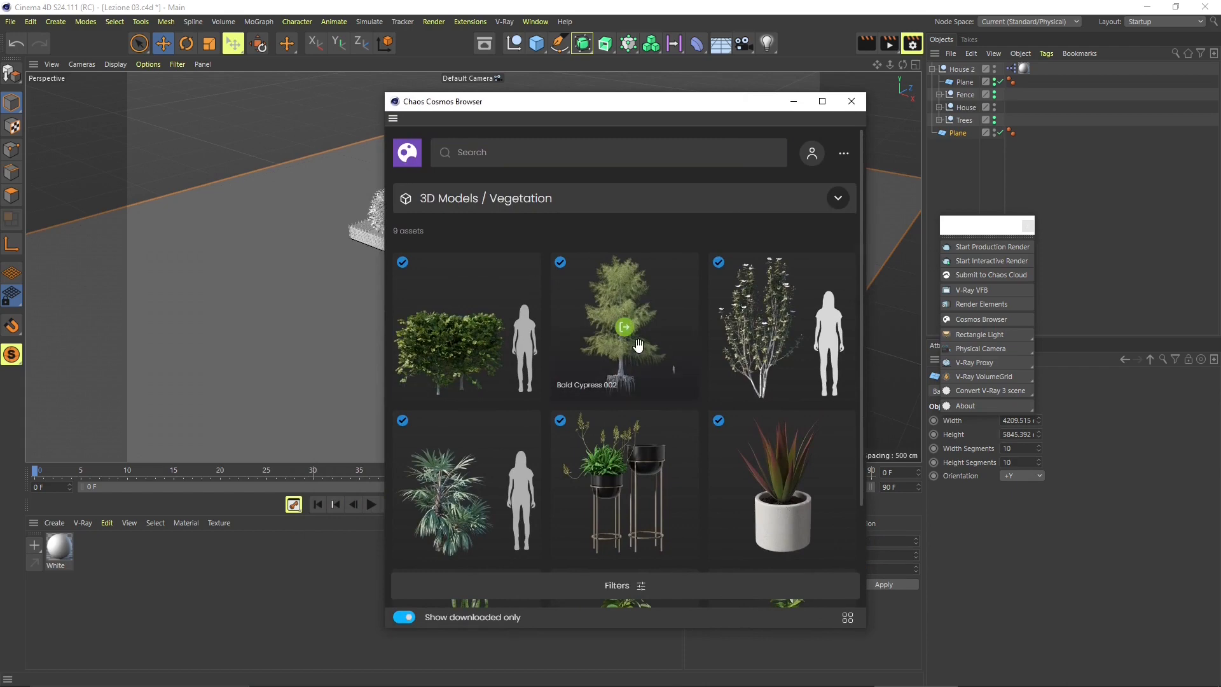
scroll(639, 345, down, 3)
scroll(639, 346, up, 3)
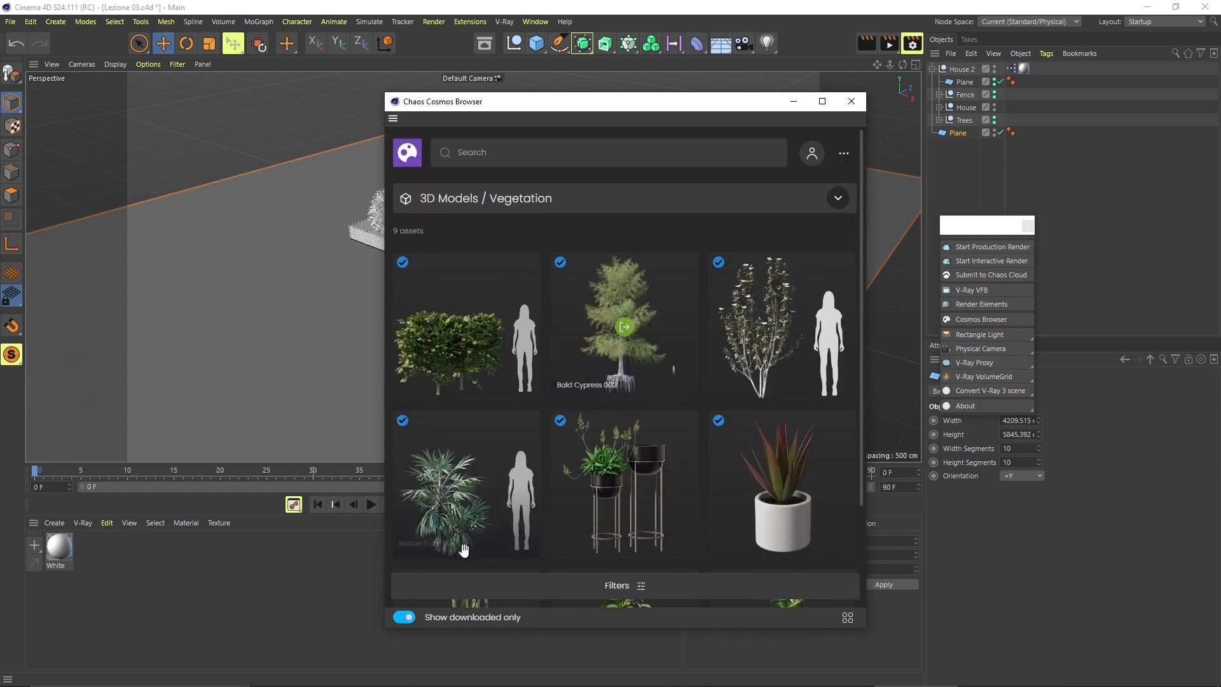
click(403, 617)
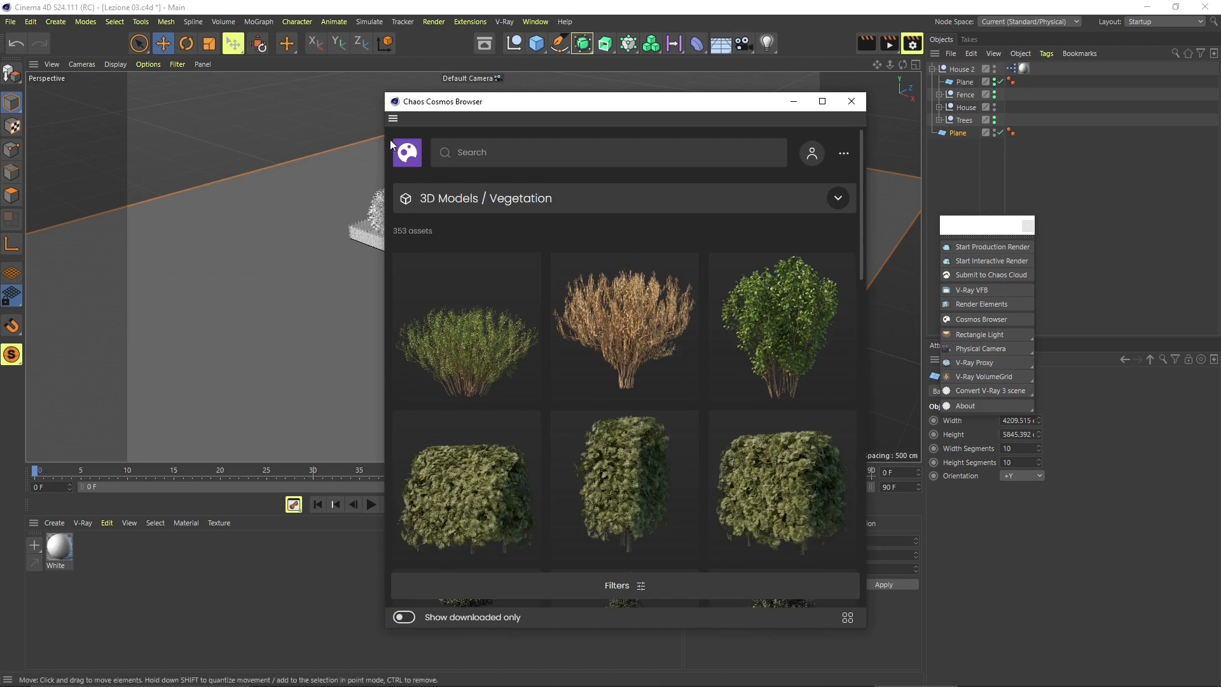
Widen the Cosmos browser, move it over the middle of the scene and show the Trees subcategory
drag(385, 93, 138, 68)
click(123, 64)
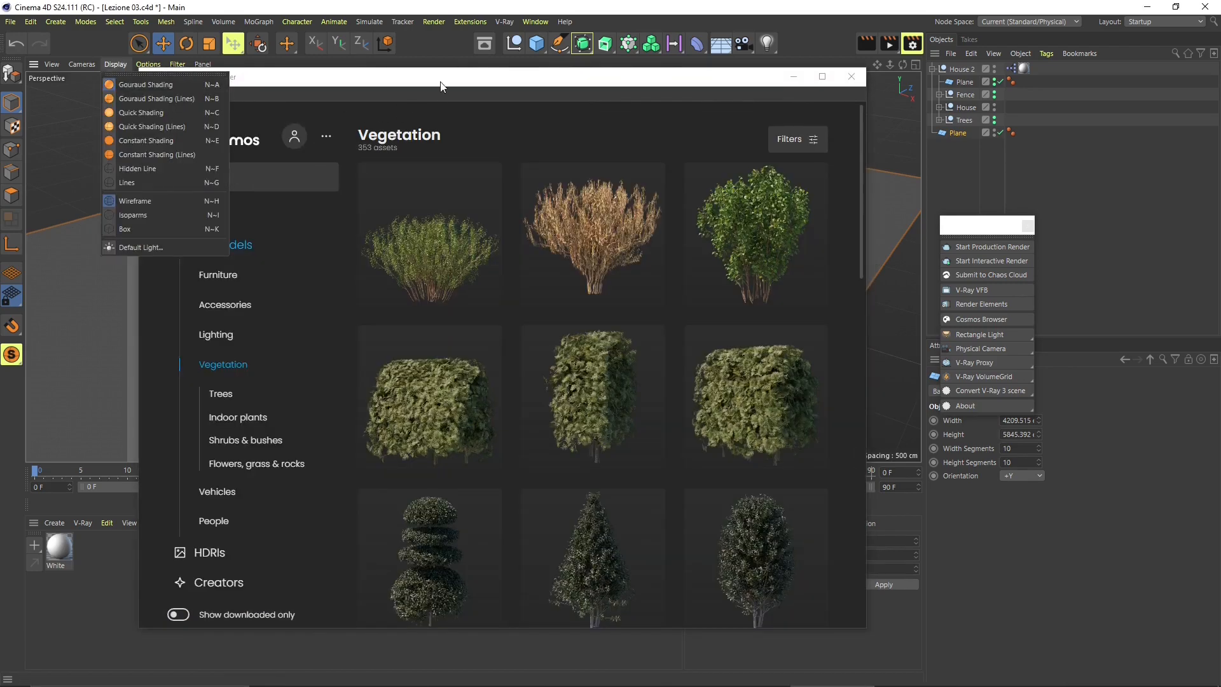
click(441, 83)
drag(623, 81, 772, 74)
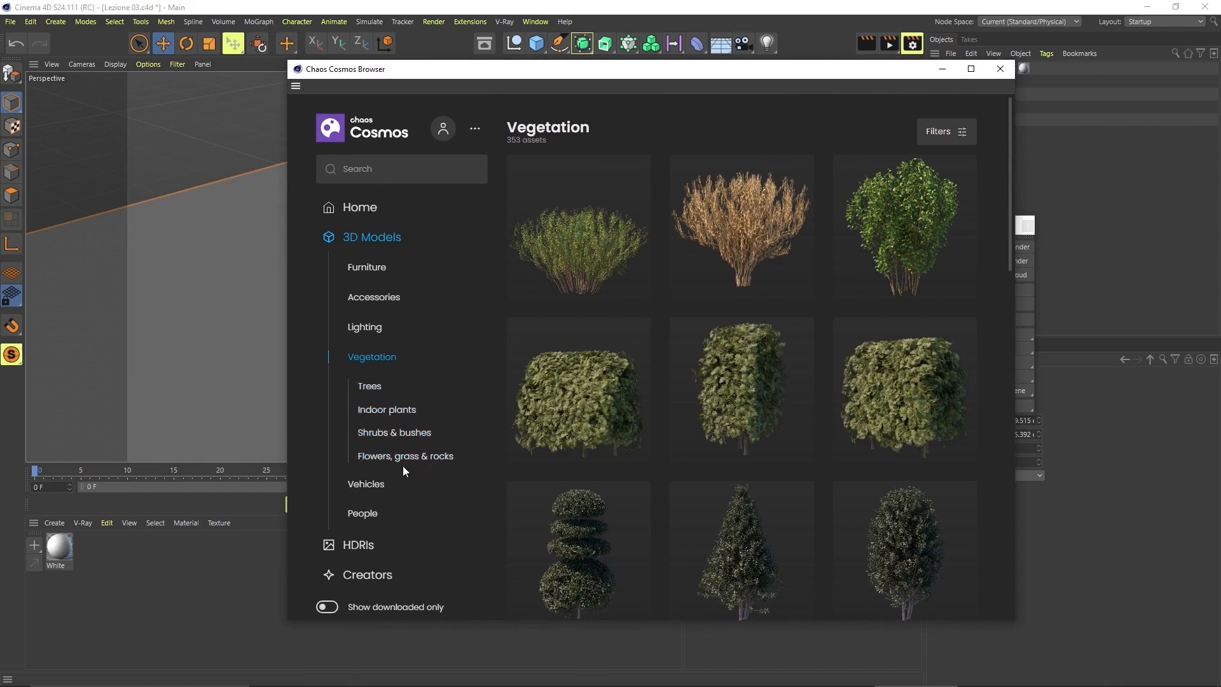
click(368, 387)
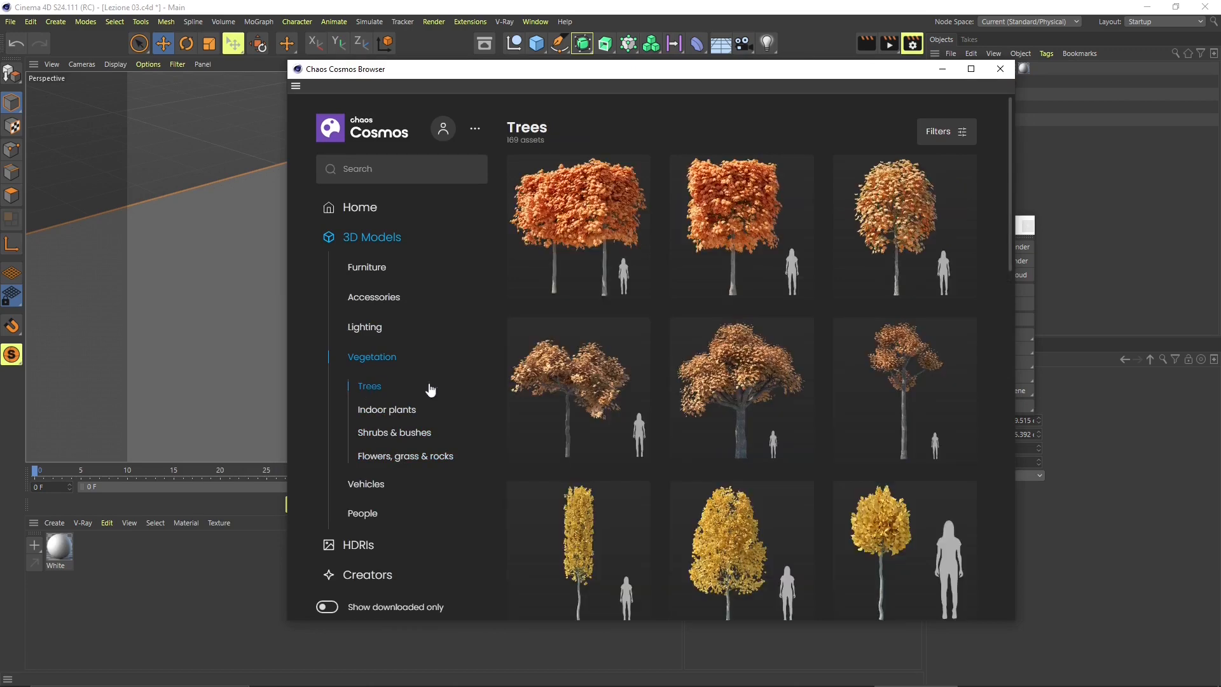
Browse the Trees assets in the Cosmos browser and start downloading Apple Tree 004
scroll(771, 349, down, 5)
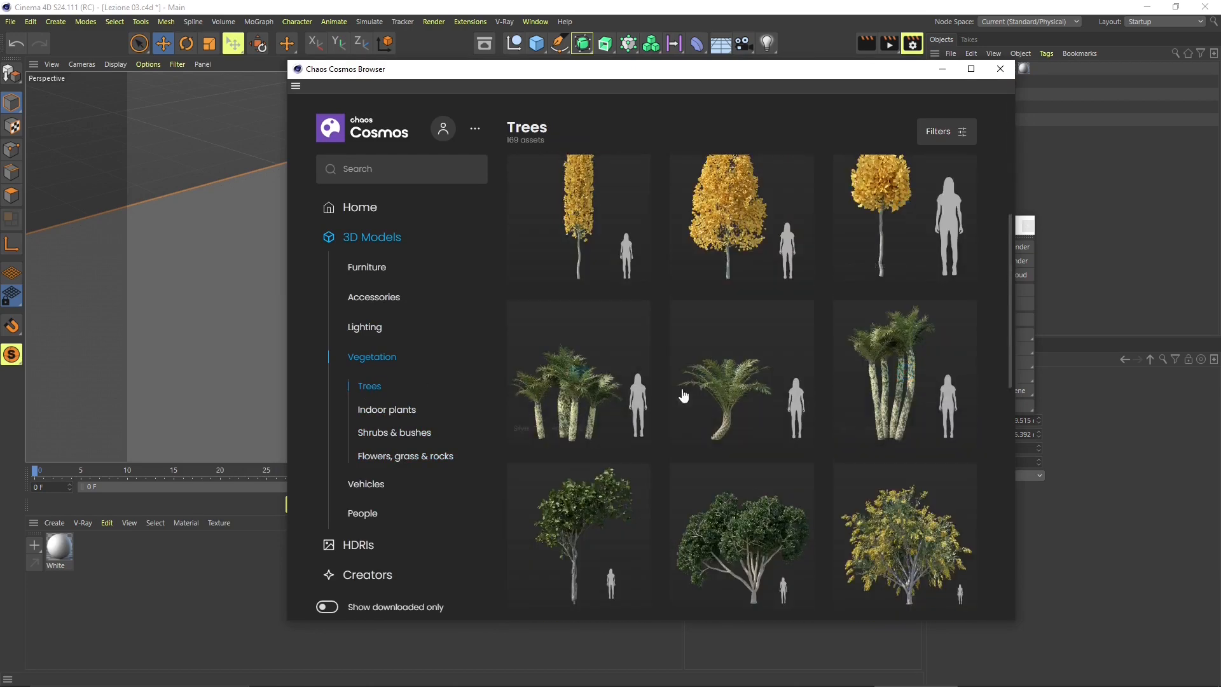
scroll(768, 390, down, 6)
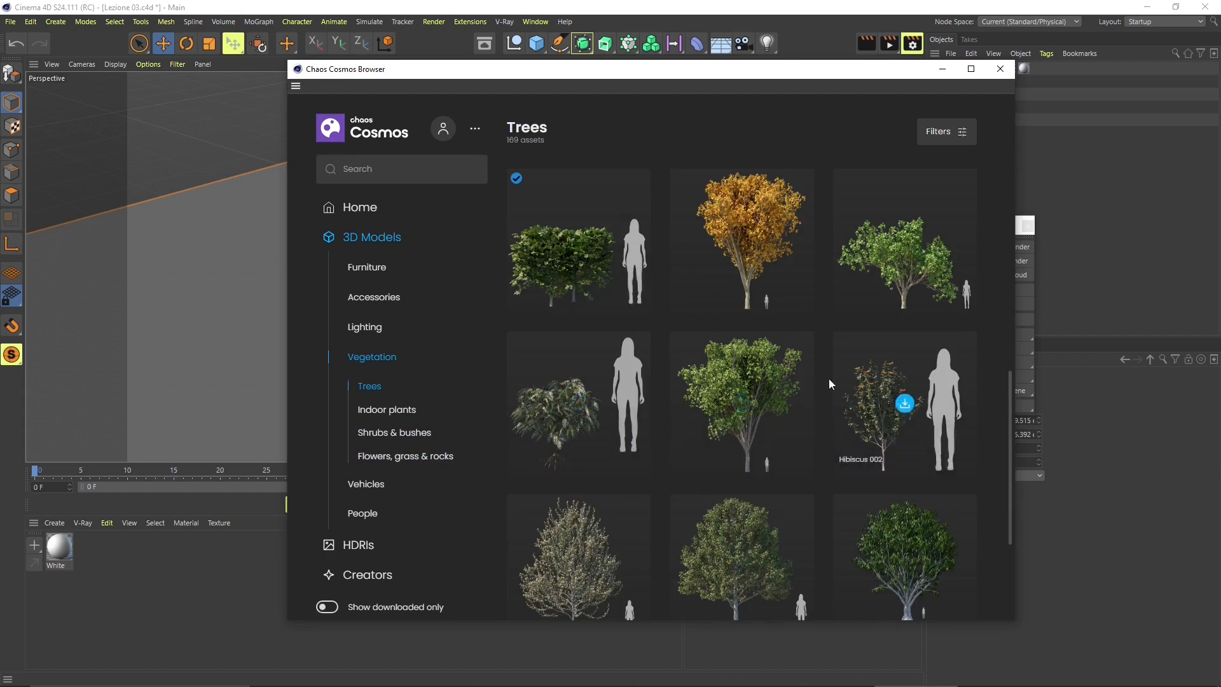
scroll(928, 431, down, 3)
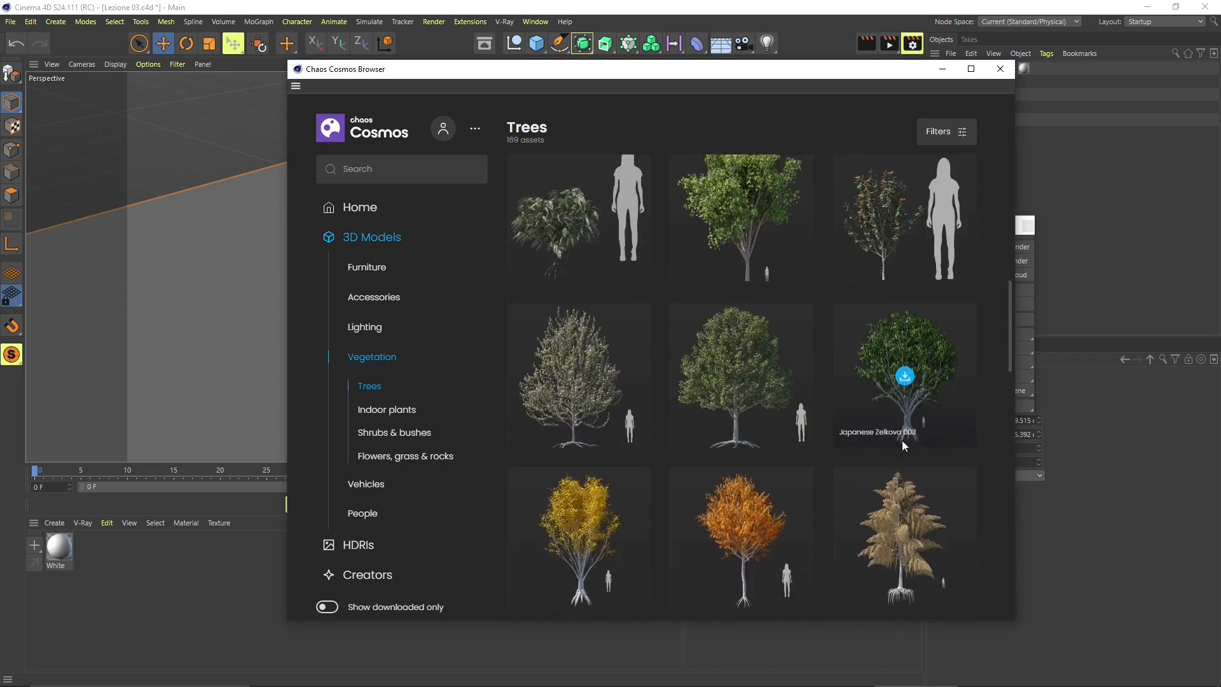
scroll(681, 323, down, 1)
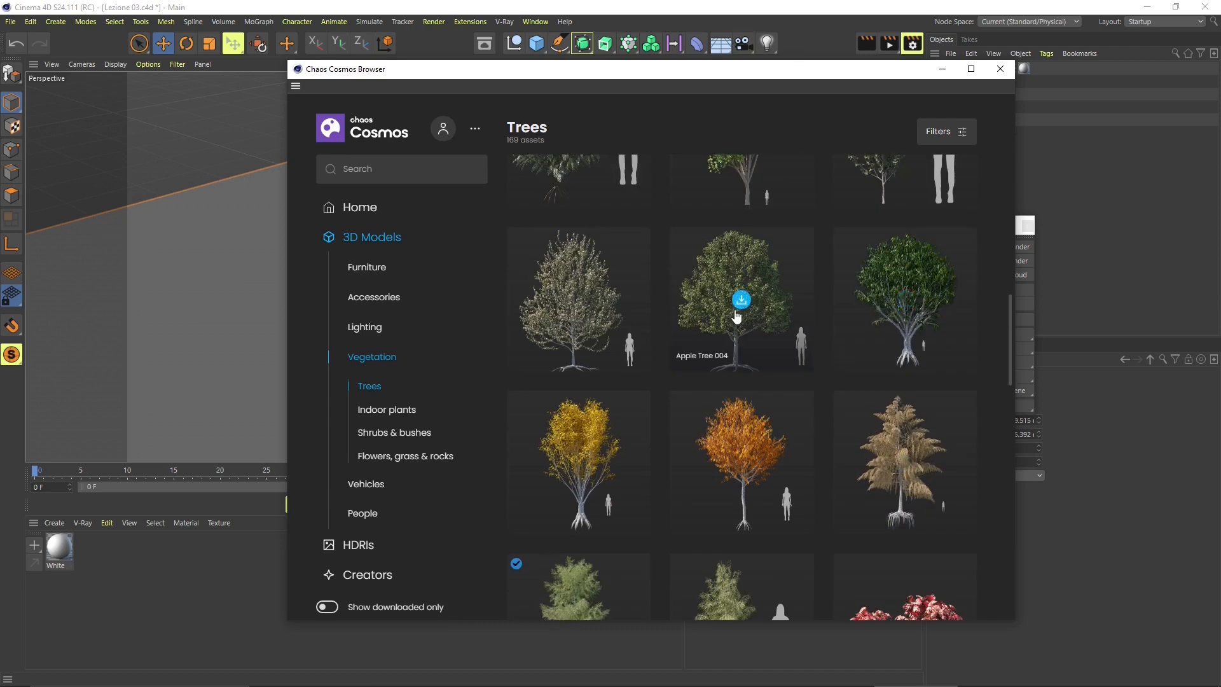
click(739, 300)
click(578, 299)
scroll(849, 419, down, 5)
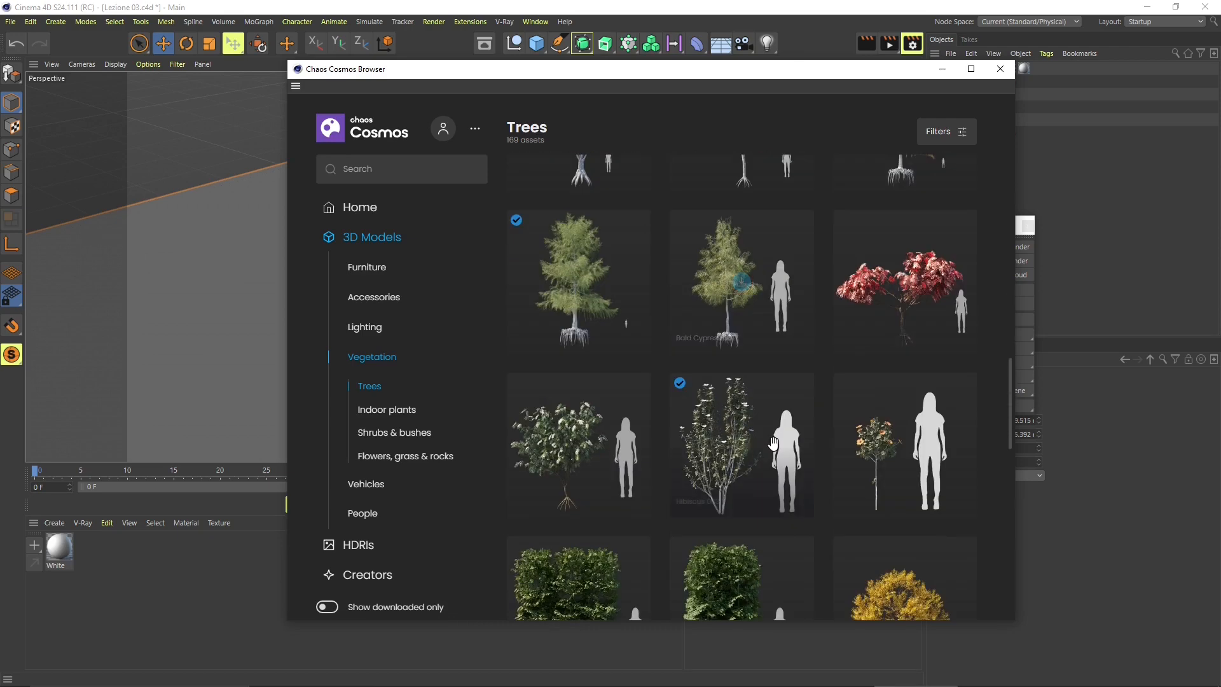
scroll(604, 464, up, 1)
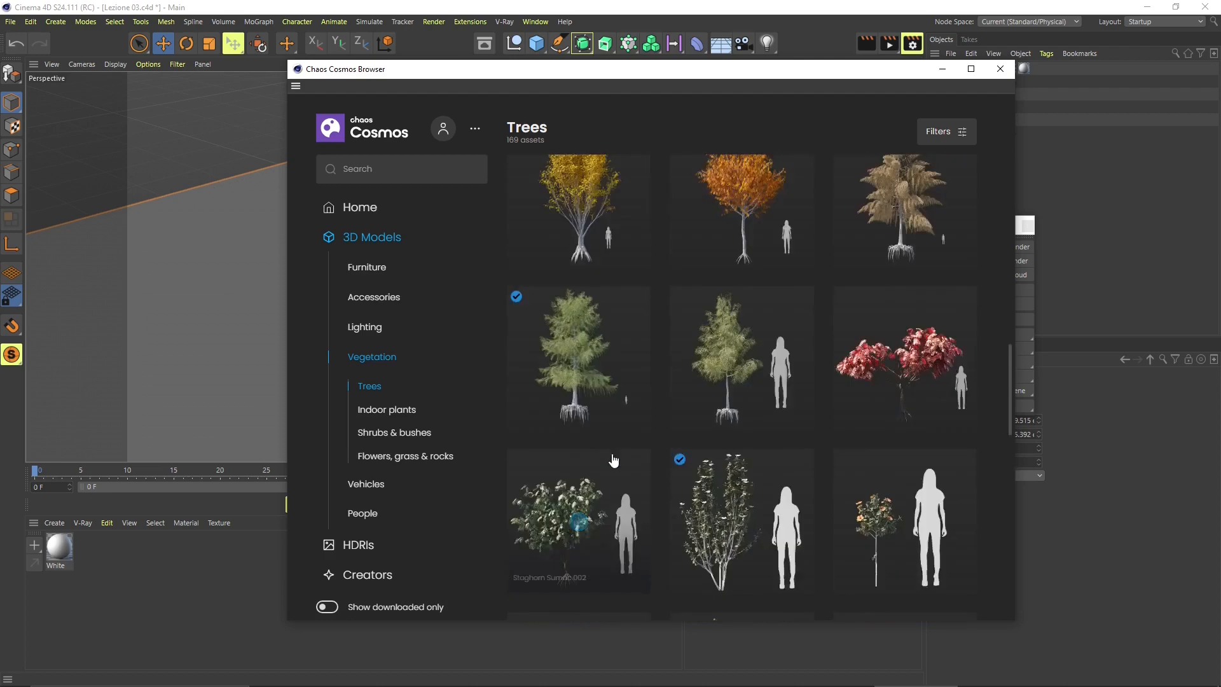
scroll(615, 455, up, 3)
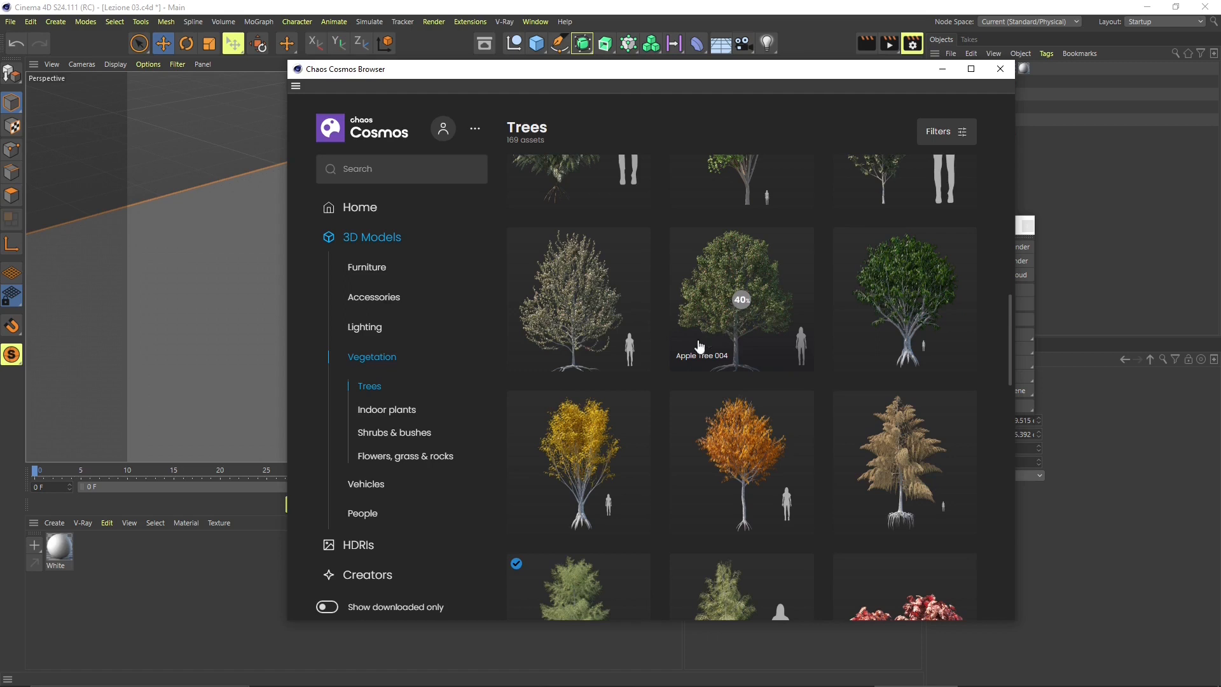
Show only the downloaded trees, import Bald Cypress 002 into the scene and minimize the Cosmos browser
click(327, 607)
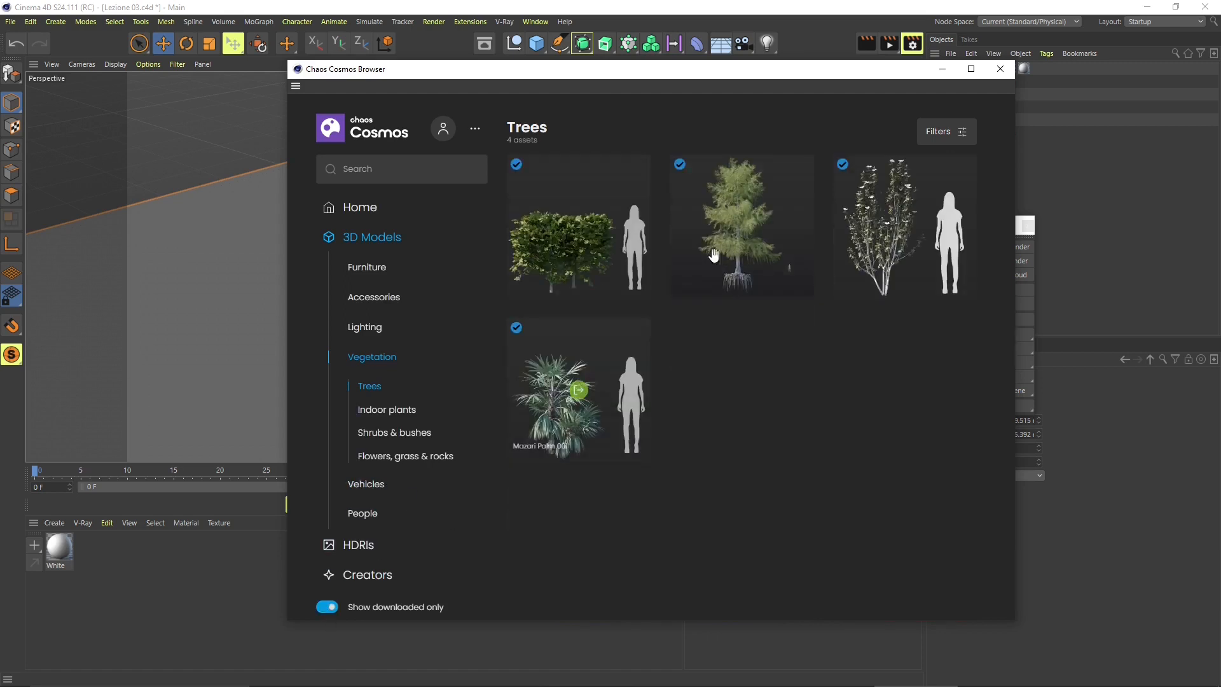
mouse_move(783, 269)
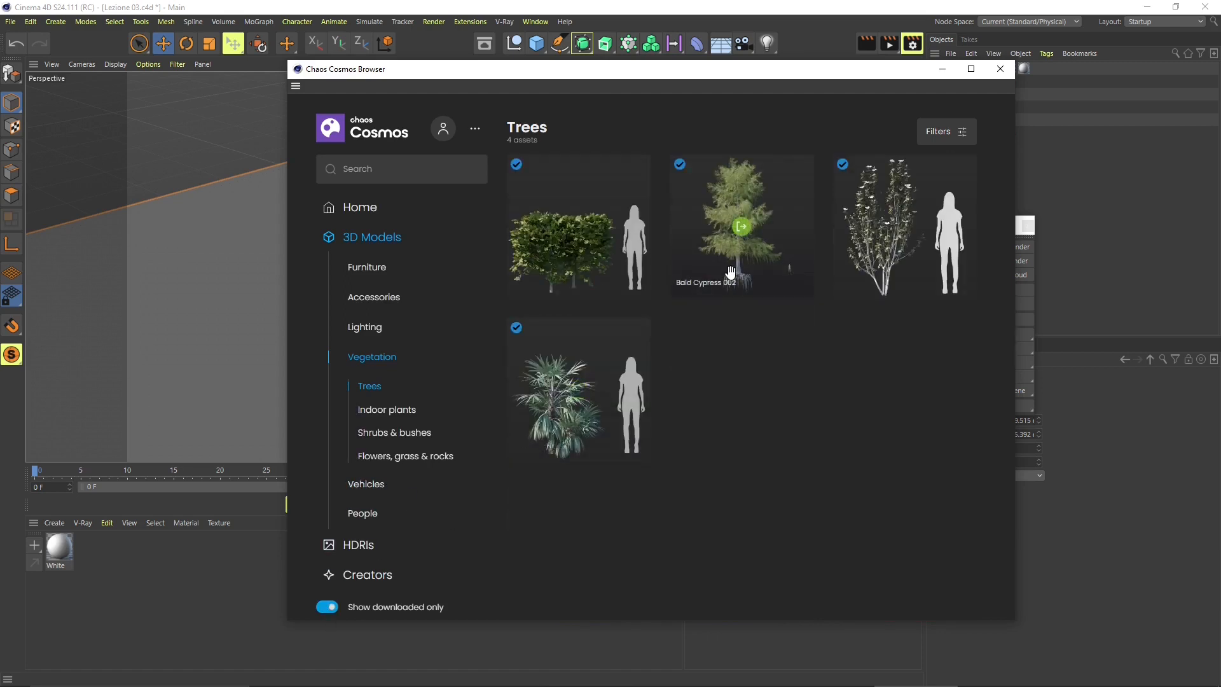
click(741, 229)
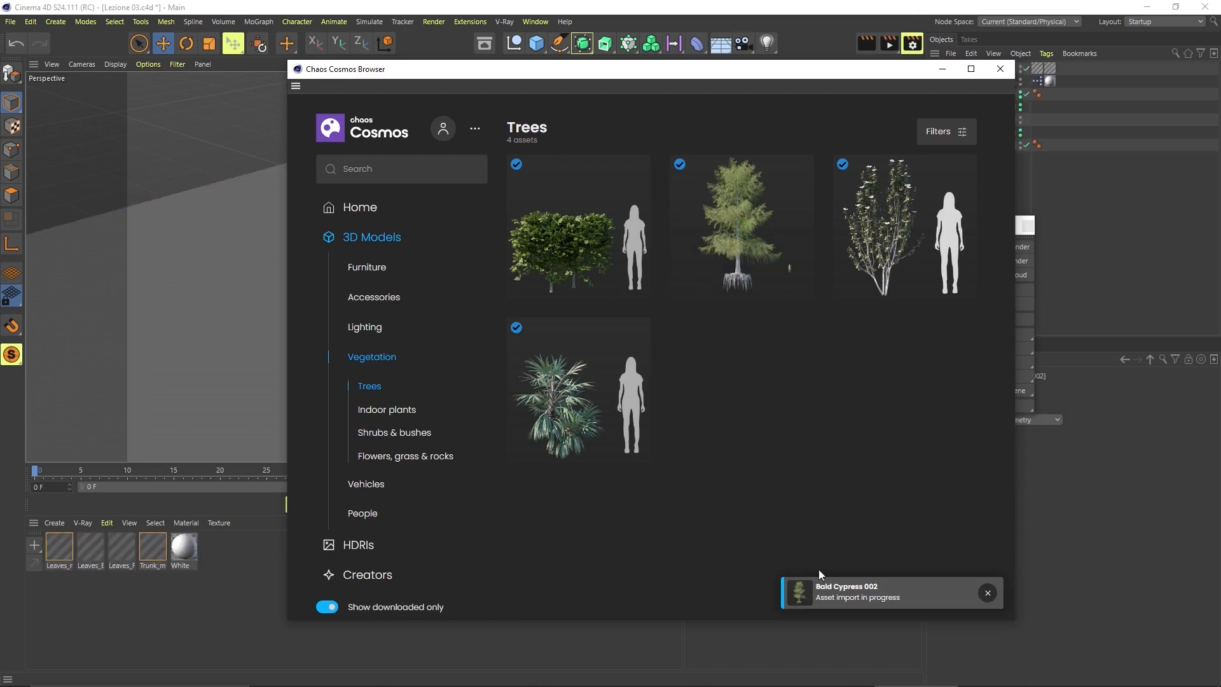
click(942, 70)
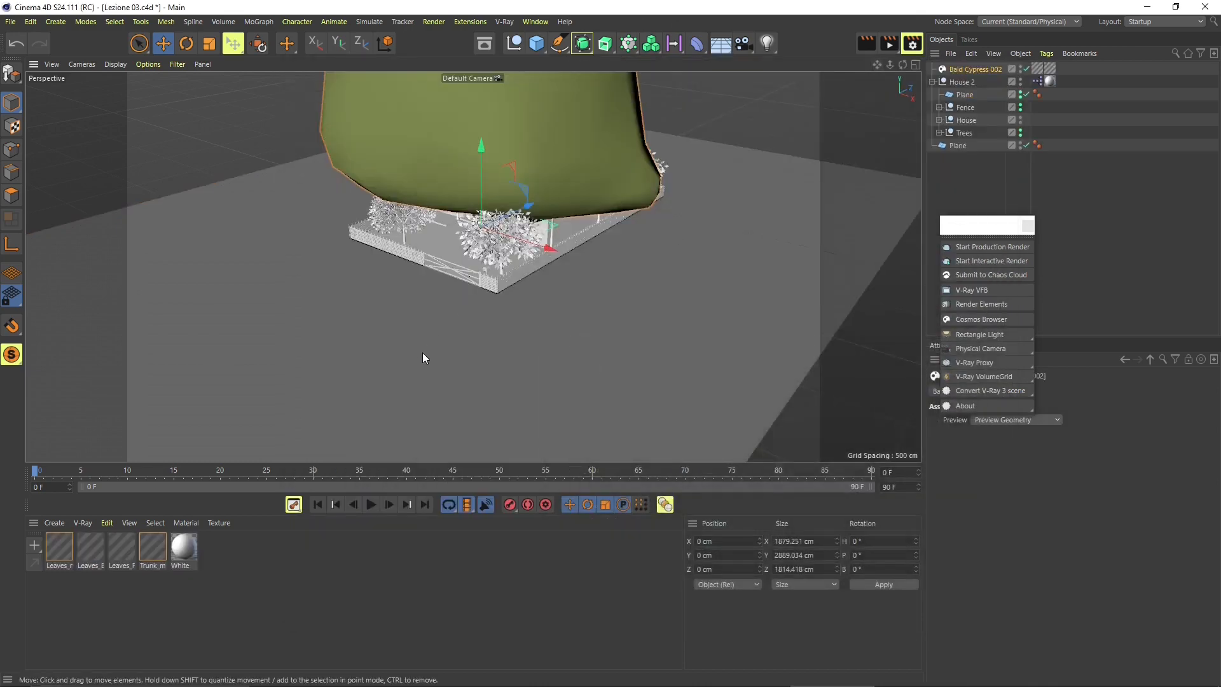
Move the cypress beside the house to about X 1337 cm, Z 1276 cm, and scale it down uniformly to about 1182 cm high
scroll(496, 273, down, 3)
drag(568, 237, 778, 227)
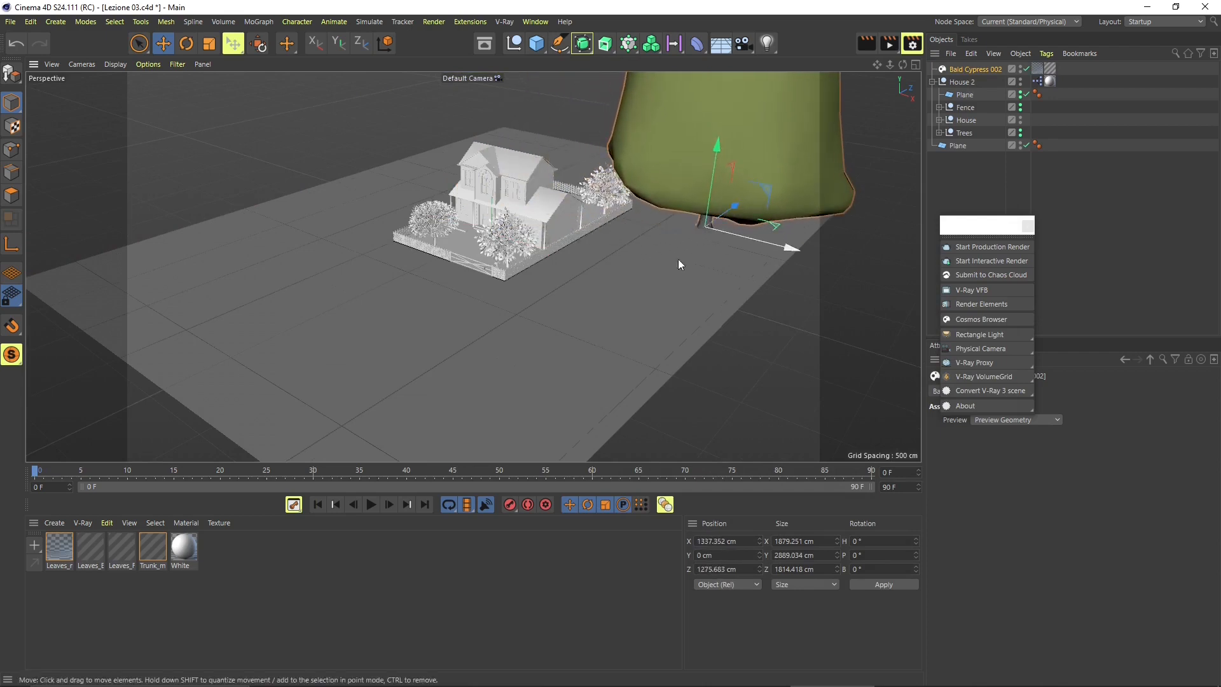
scroll(482, 378, down, 1)
scroll(486, 375, down, 4)
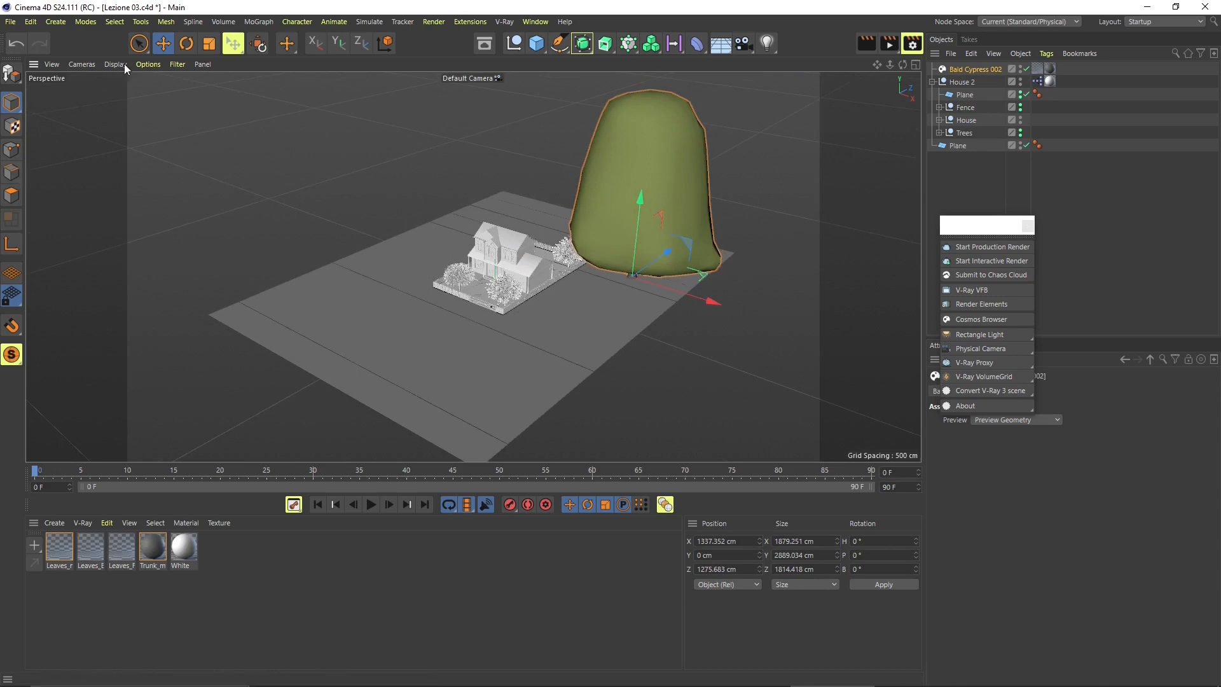
click(209, 44)
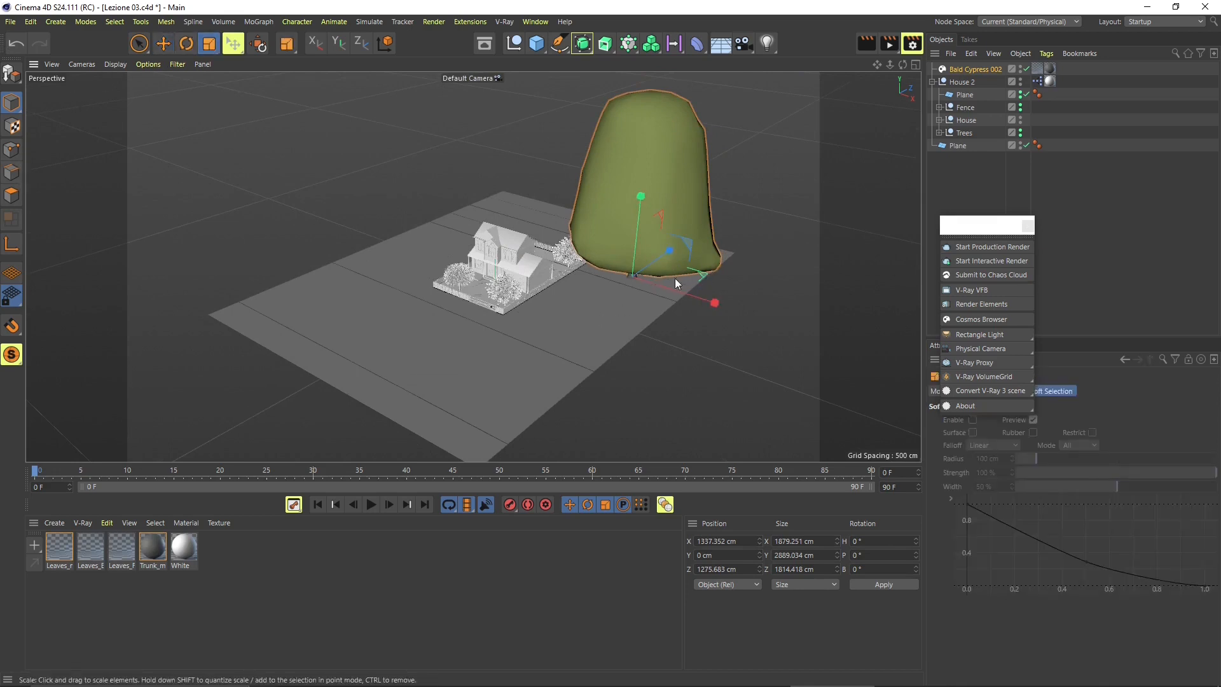
drag(674, 277, 654, 301)
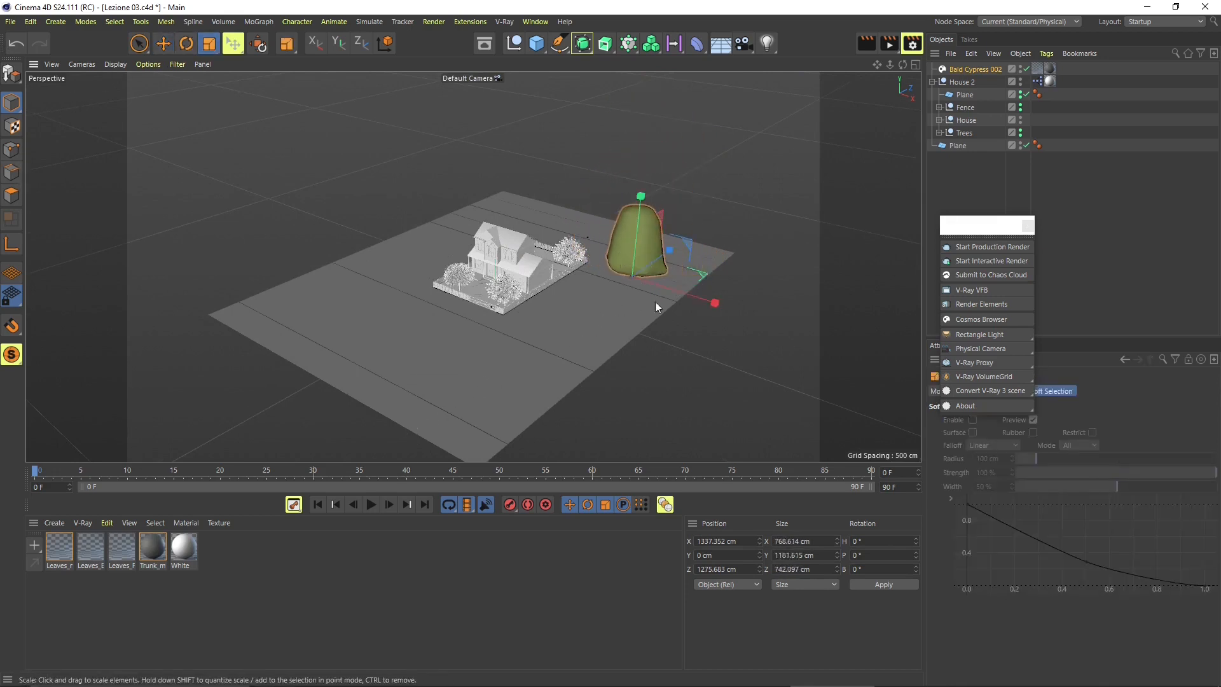
scroll(655, 301, up, 6)
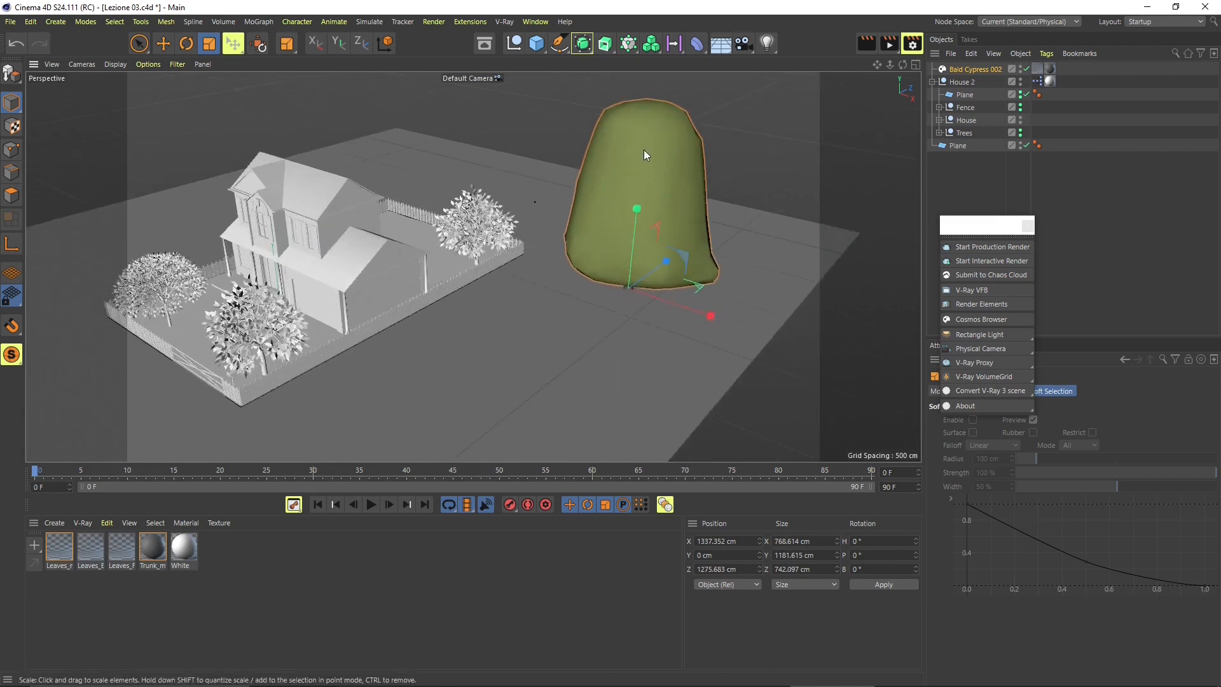
Move the floating V-Ray palette off the asset settings and set the Bald Cypress 002 preview to Full Geometry
click(954, 70)
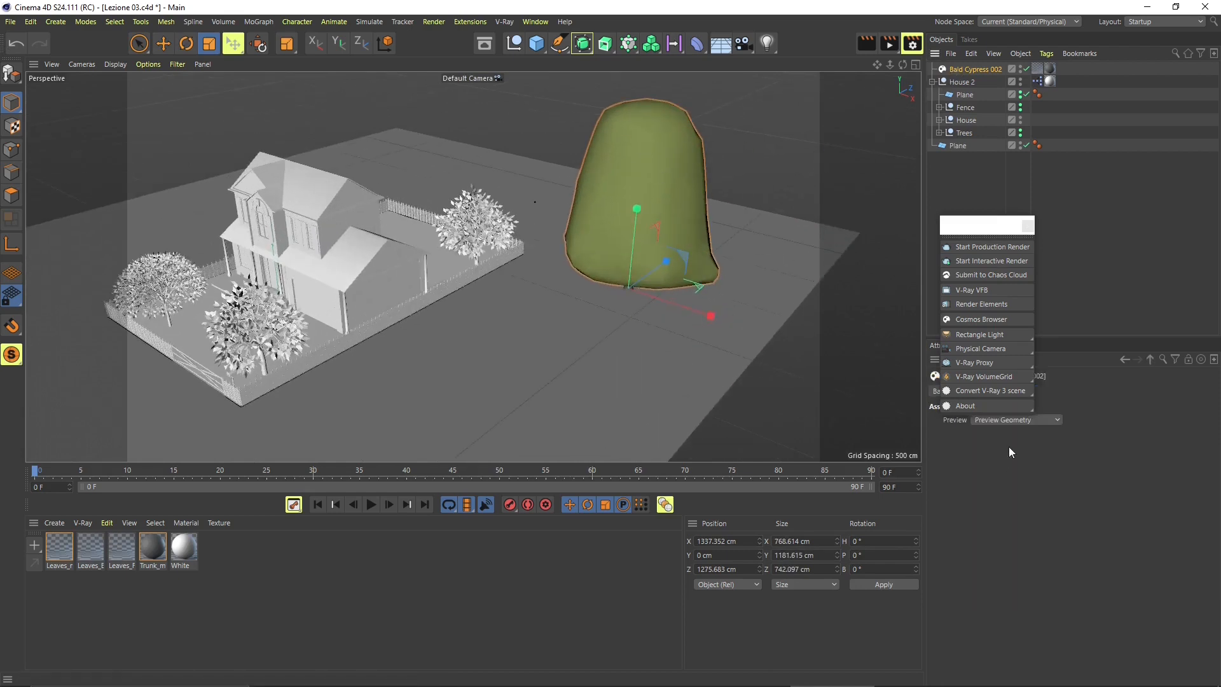
drag(985, 227, 918, 183)
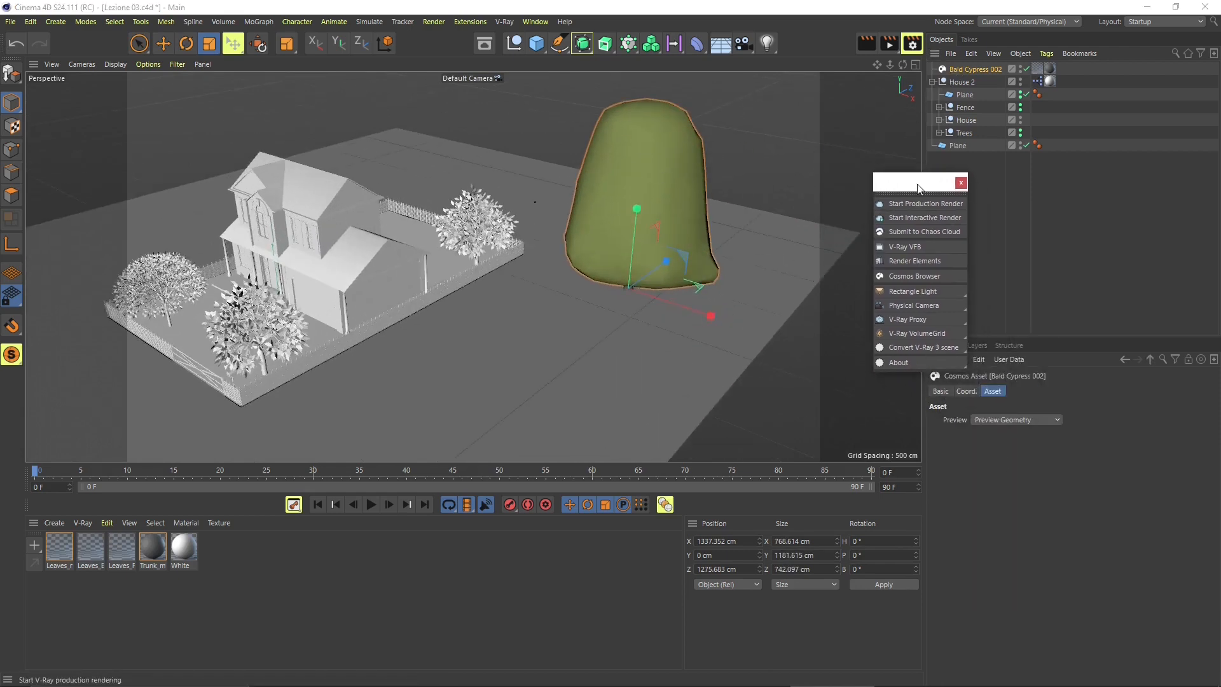
click(991, 420)
click(988, 432)
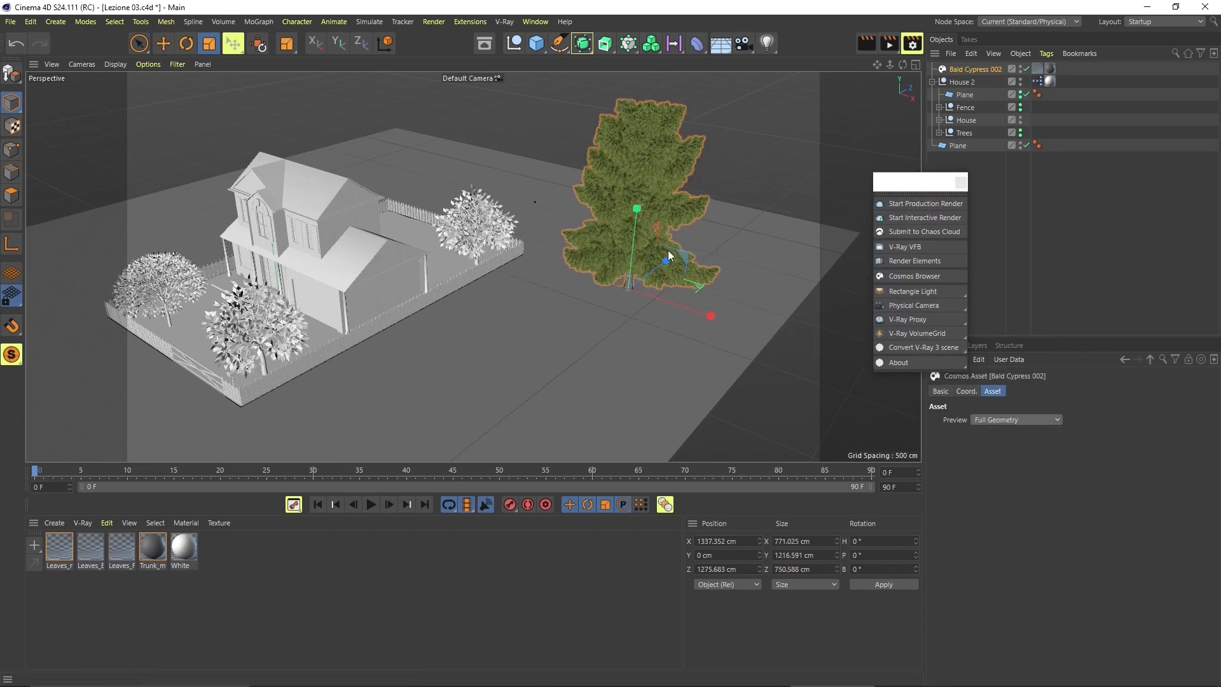
Examine the cypress foliage and the tree in the house's yard up close, and return to a view of the whole scene
scroll(636, 229, up, 5)
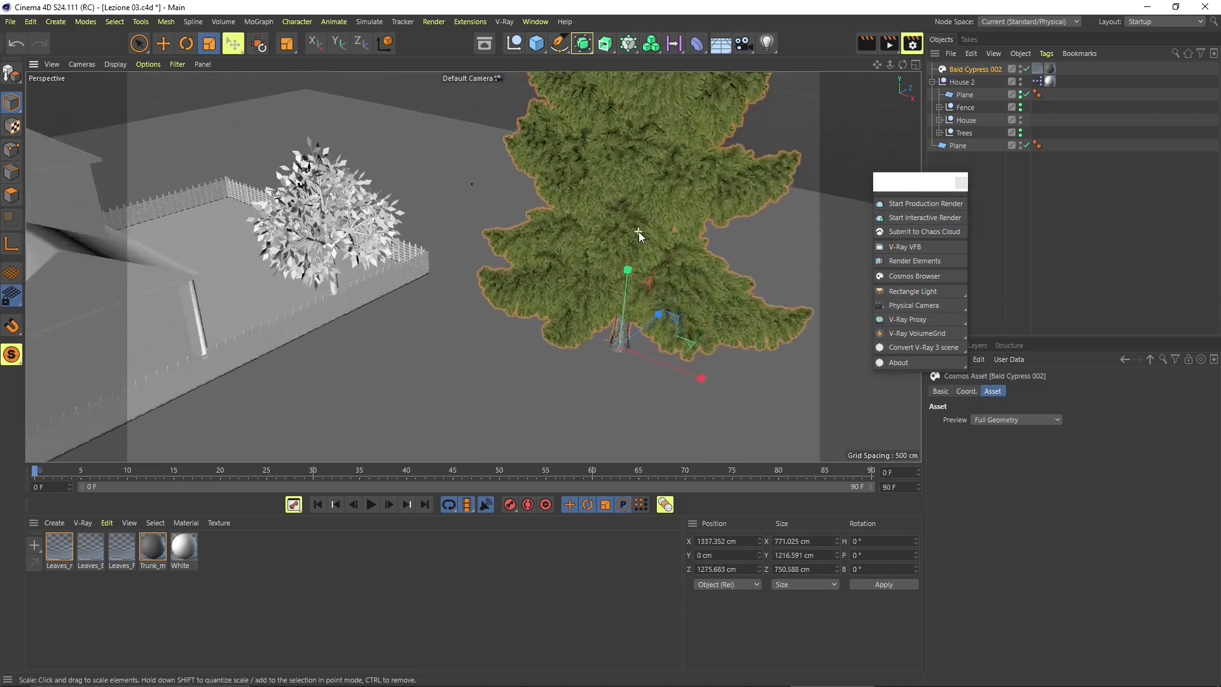
scroll(636, 236, up, 6)
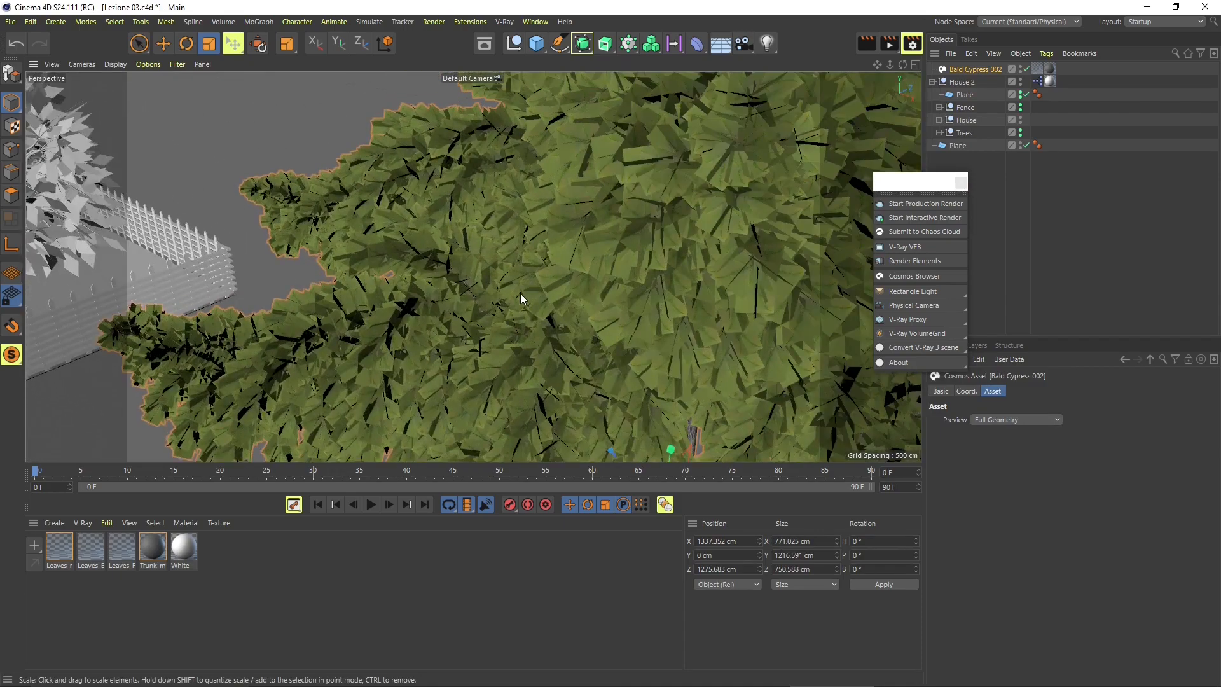
mouse_move(529, 306)
alt+mouse_down()
mouse_move(464, 308)
mouse_move(484, 281)
mouse_move(529, 265)
alt+mouse_up()
alt+right_drag(405, 234, 361, 294)
alt+drag(360, 294, 407, 327)
alt+right_drag(337, 289, 365, 270)
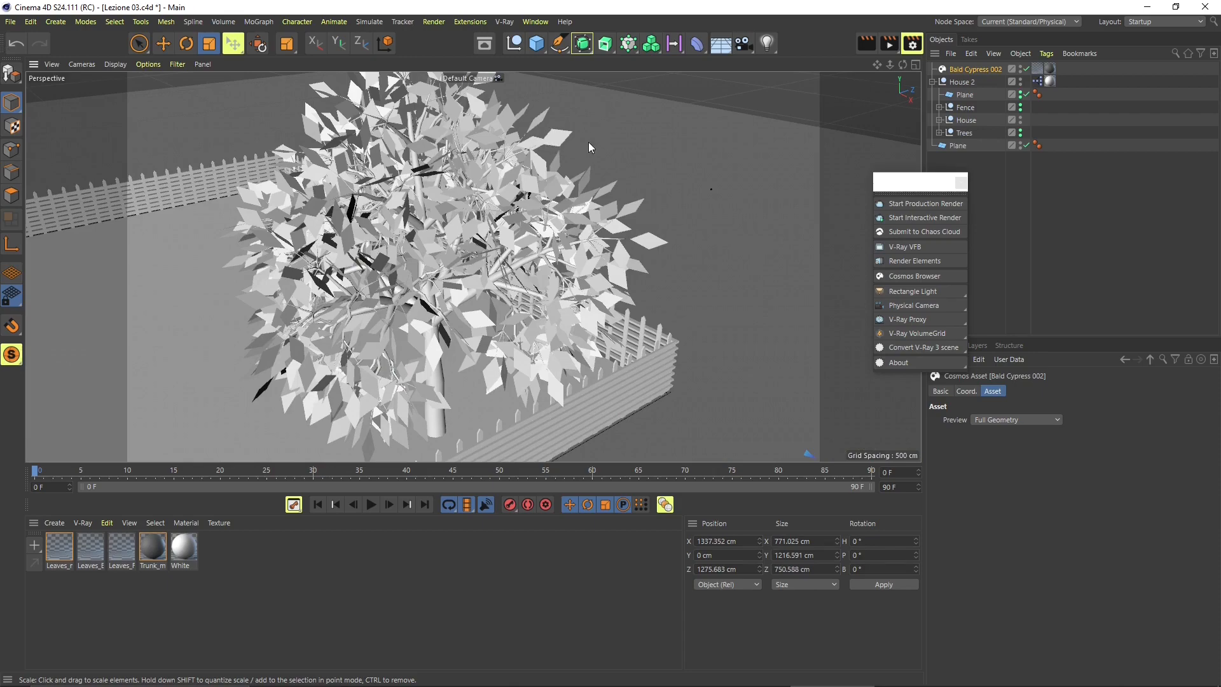
scroll(490, 233, down, 12)
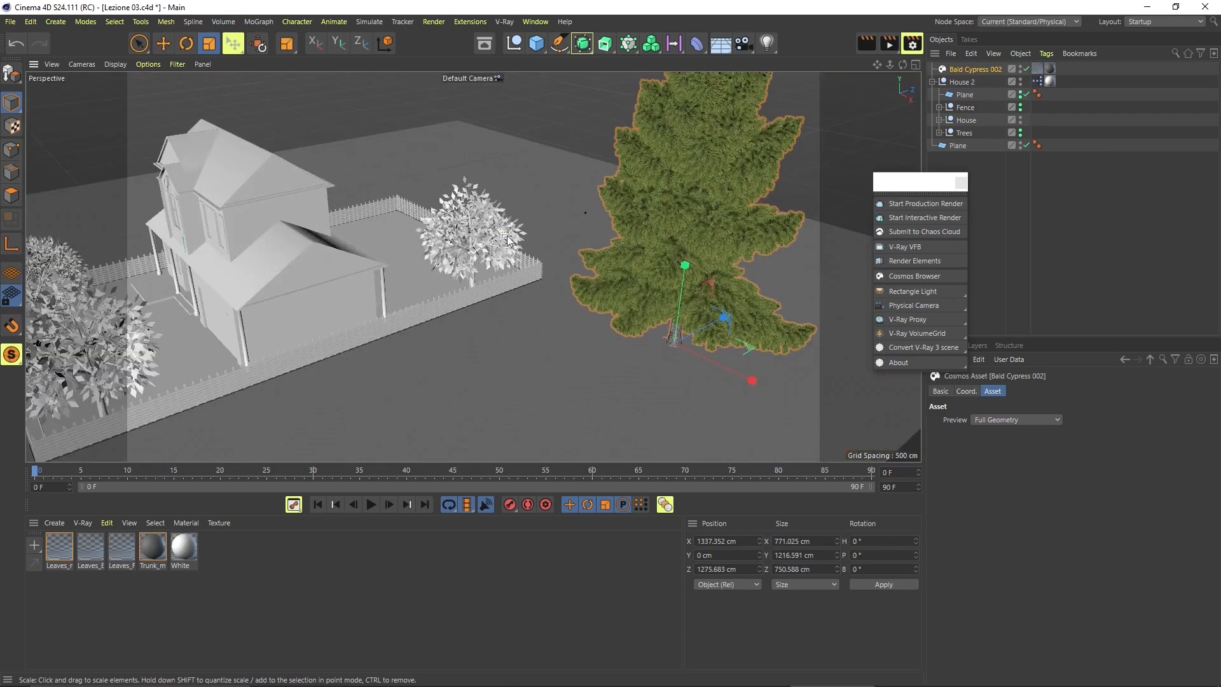
scroll(565, 286, down, 10)
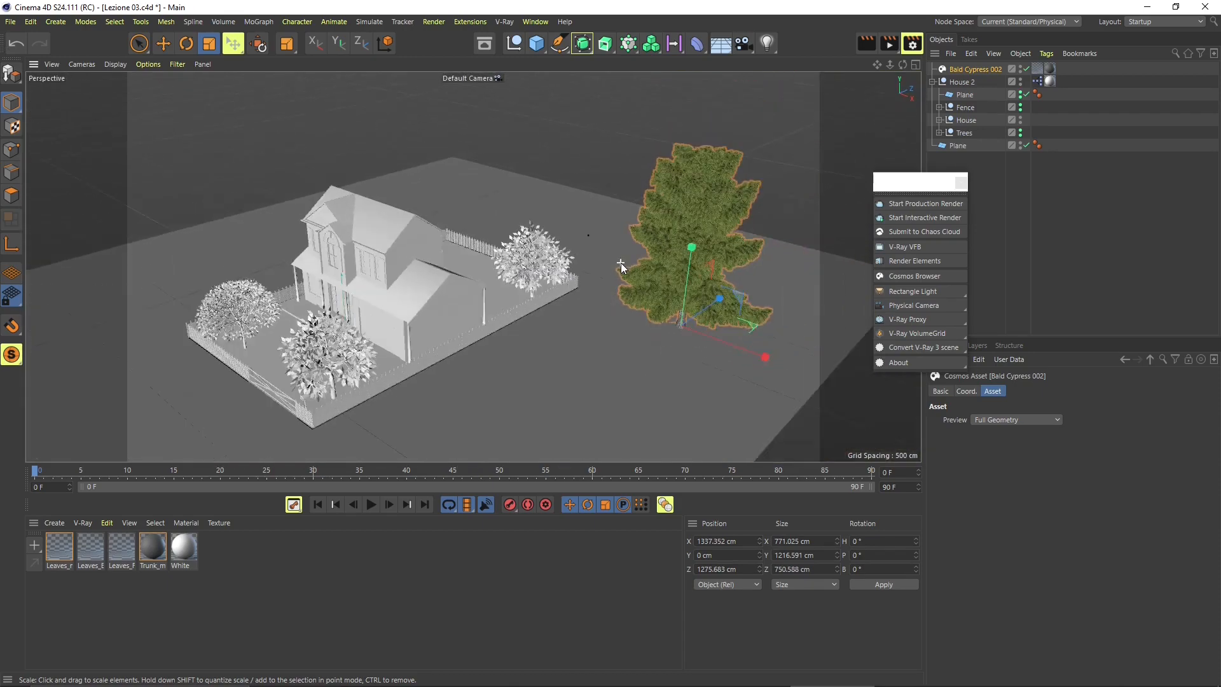
alt+middle_drag(395, 325, 433, 286)
alt+drag(416, 308, 433, 296)
alt+middle_drag(434, 296, 451, 284)
scroll(653, 238, up, 1)
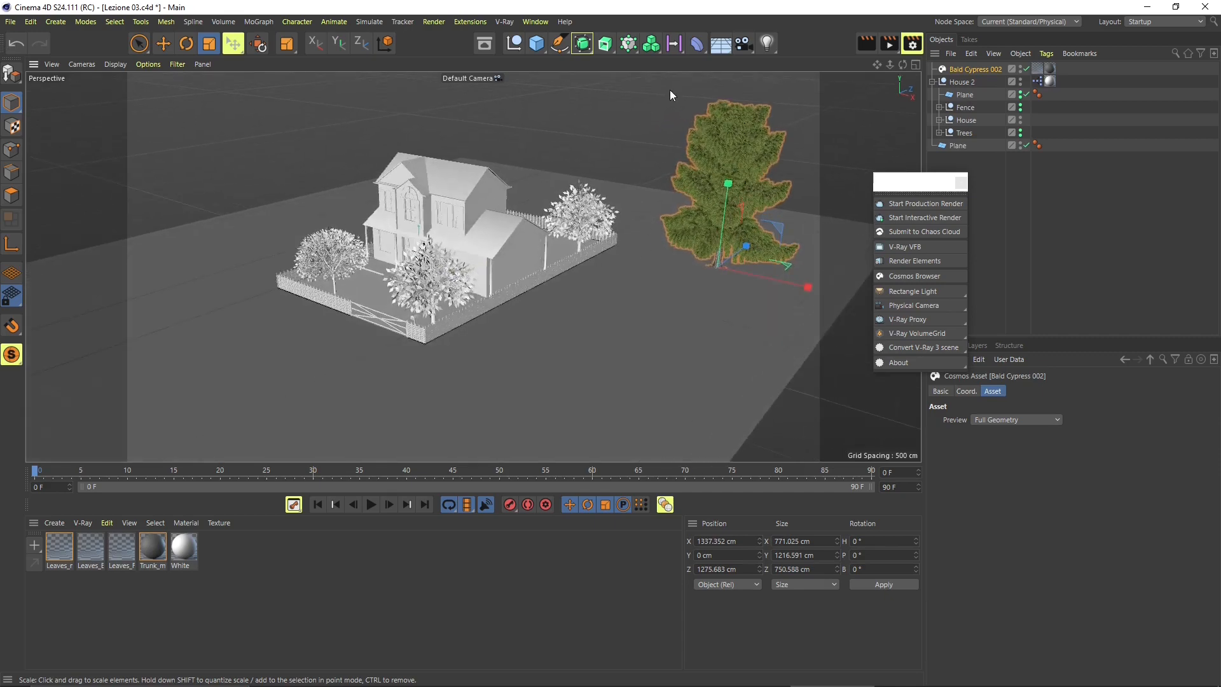
Reopen the Cosmos browser, refresh the downloaded trees list, import Apple Tree 004 and minimize the browser
click(903, 274)
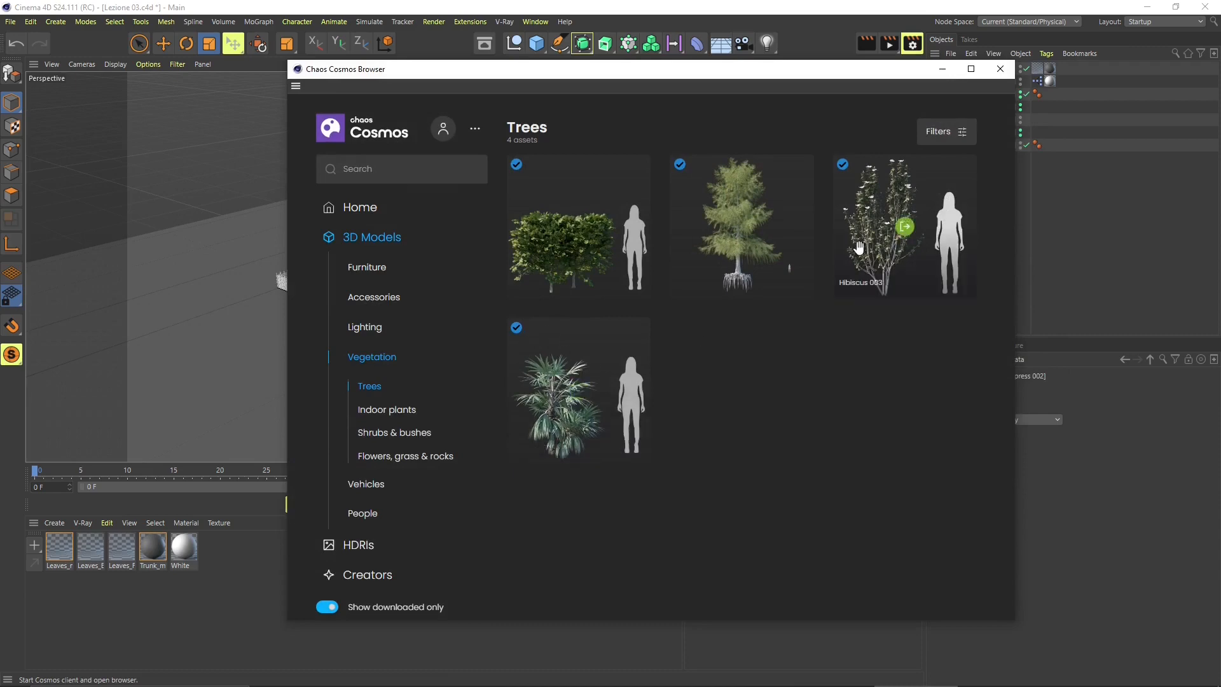
click(326, 607)
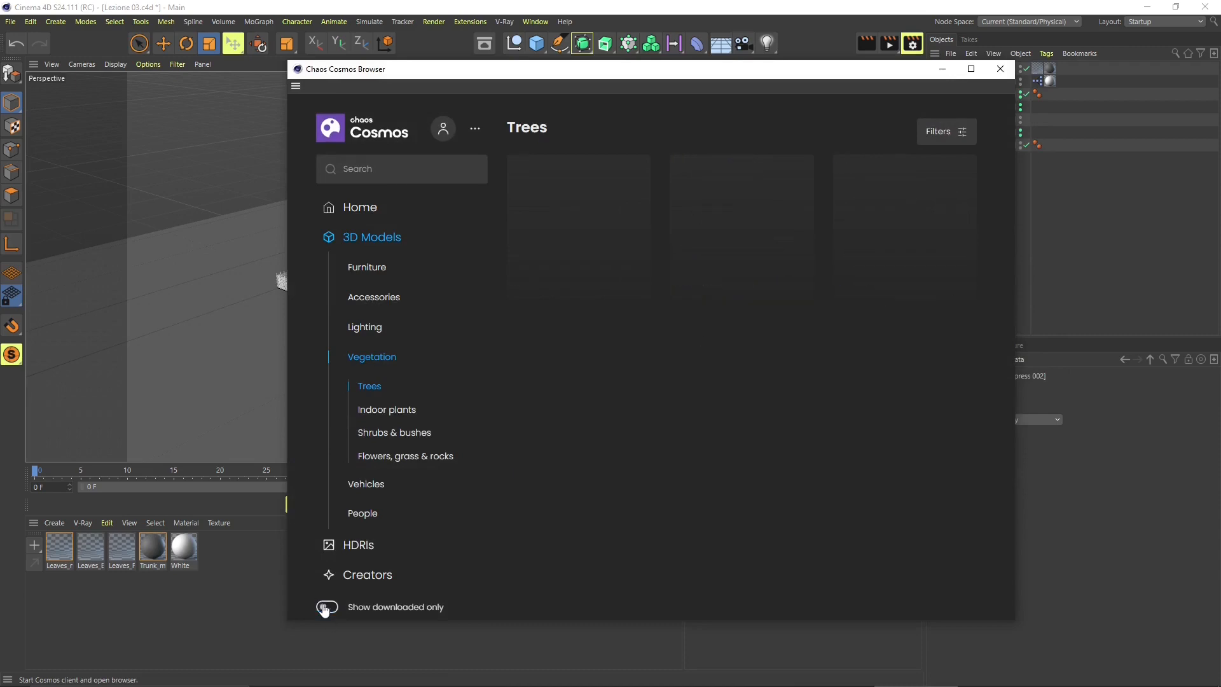
click(326, 608)
click(742, 228)
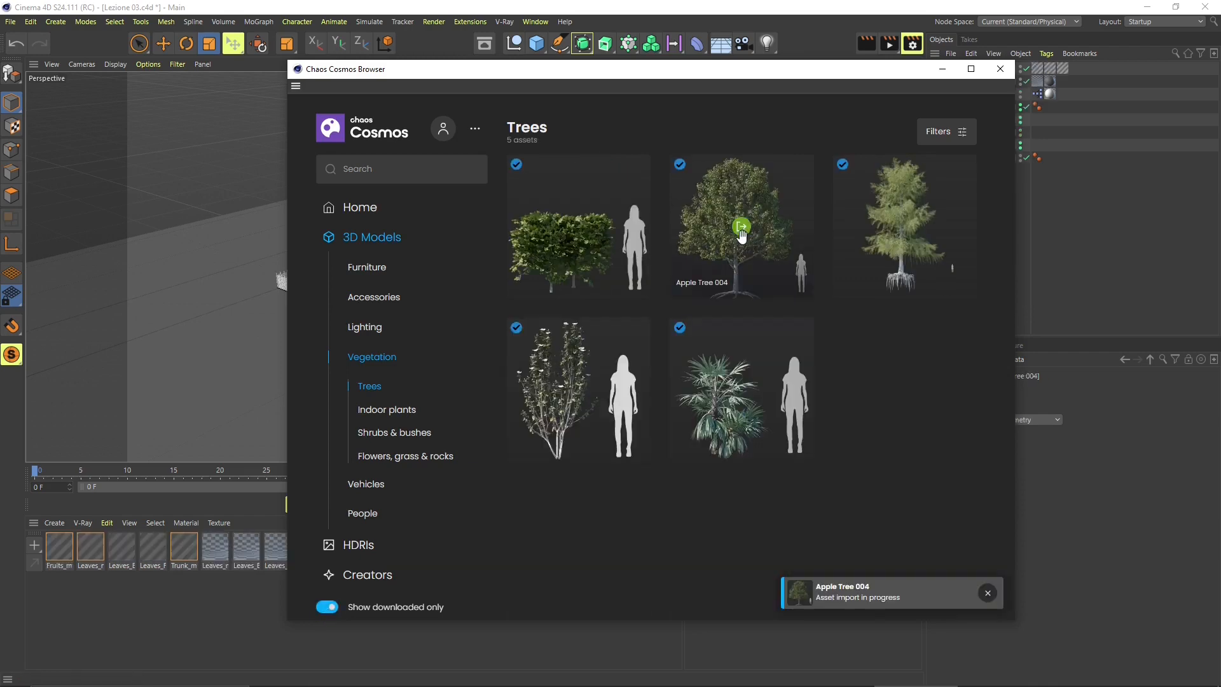
click(941, 75)
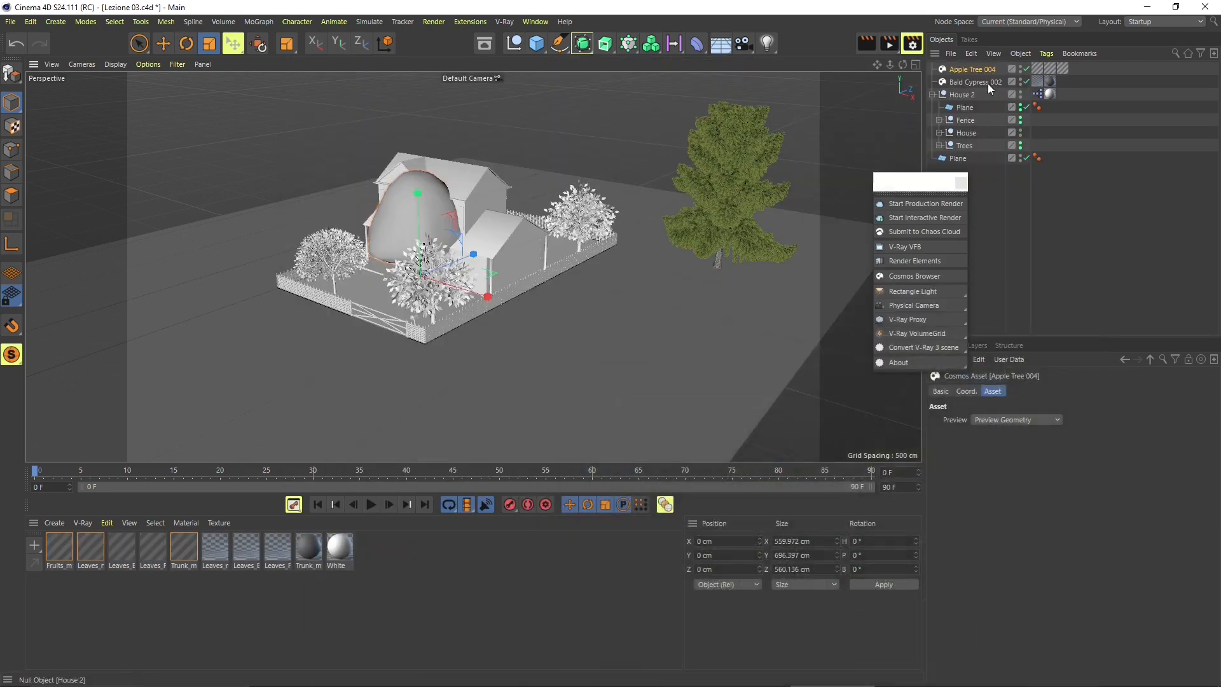
Move the apple tree along the ground to the house's front side, at about X -898 cm, Z -1072 cm
click(1038, 68)
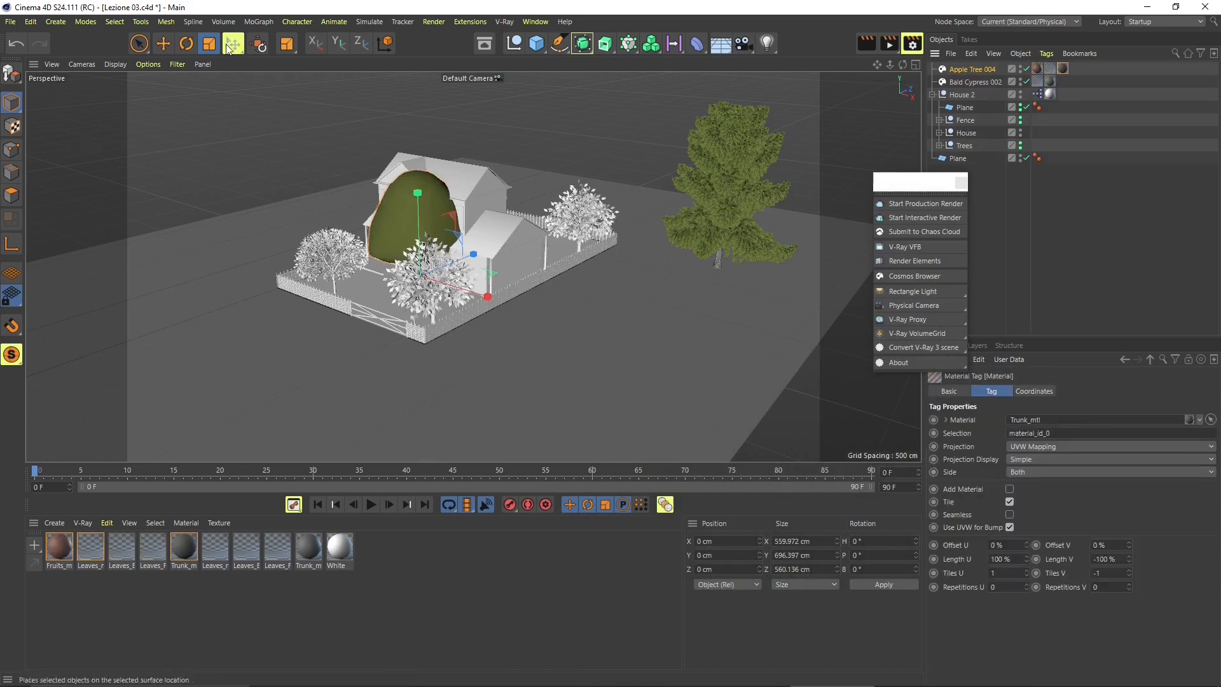
key(e)
drag(492, 281, 248, 294)
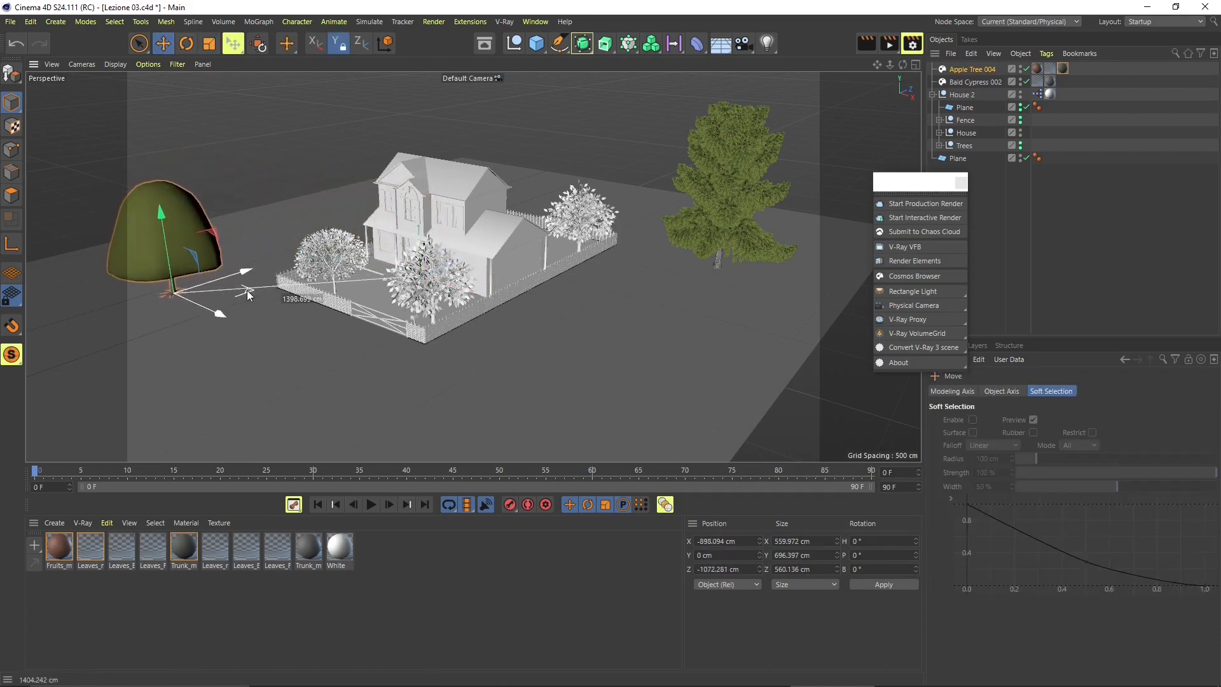
Set the Bald Cypress 002 preview to Preview Geometry and keep the cypress selected
click(711, 182)
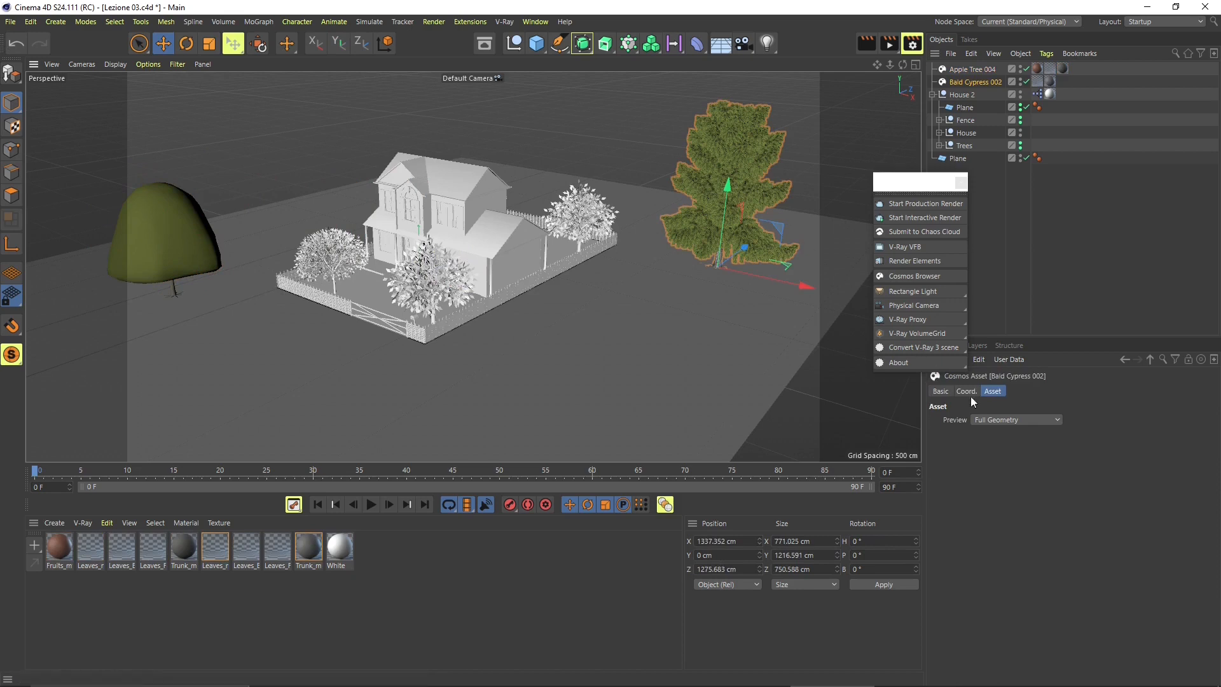
click(1005, 421)
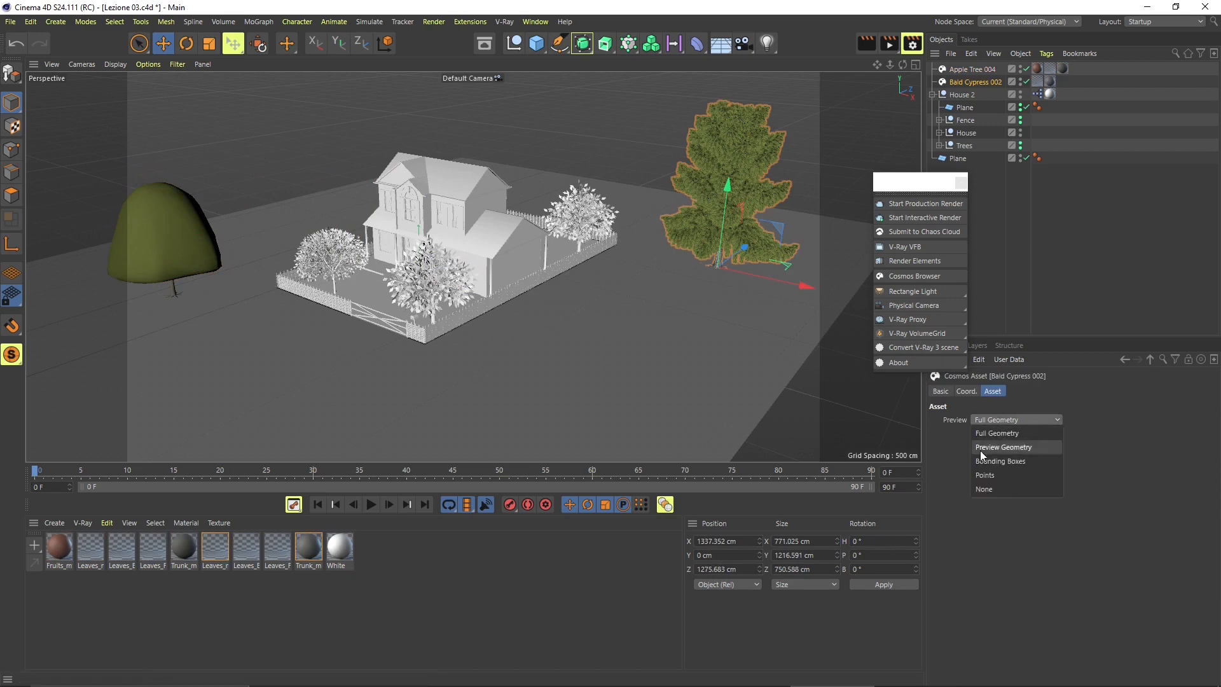
click(1002, 448)
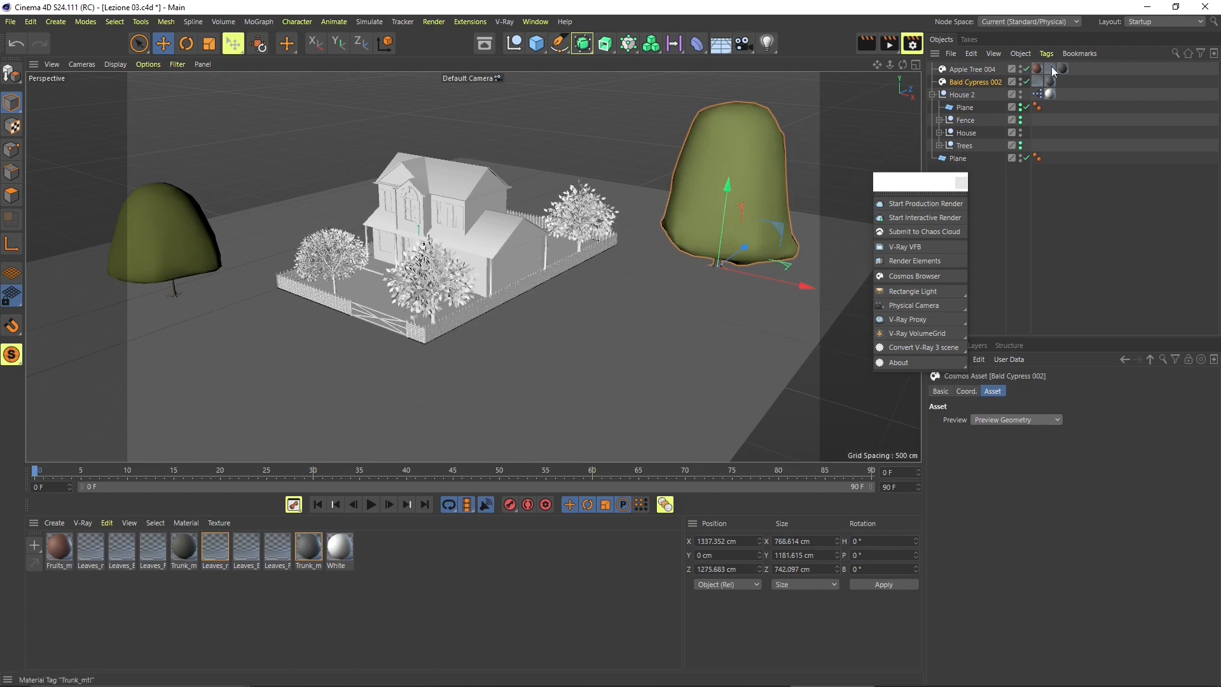
click(972, 69)
click(972, 82)
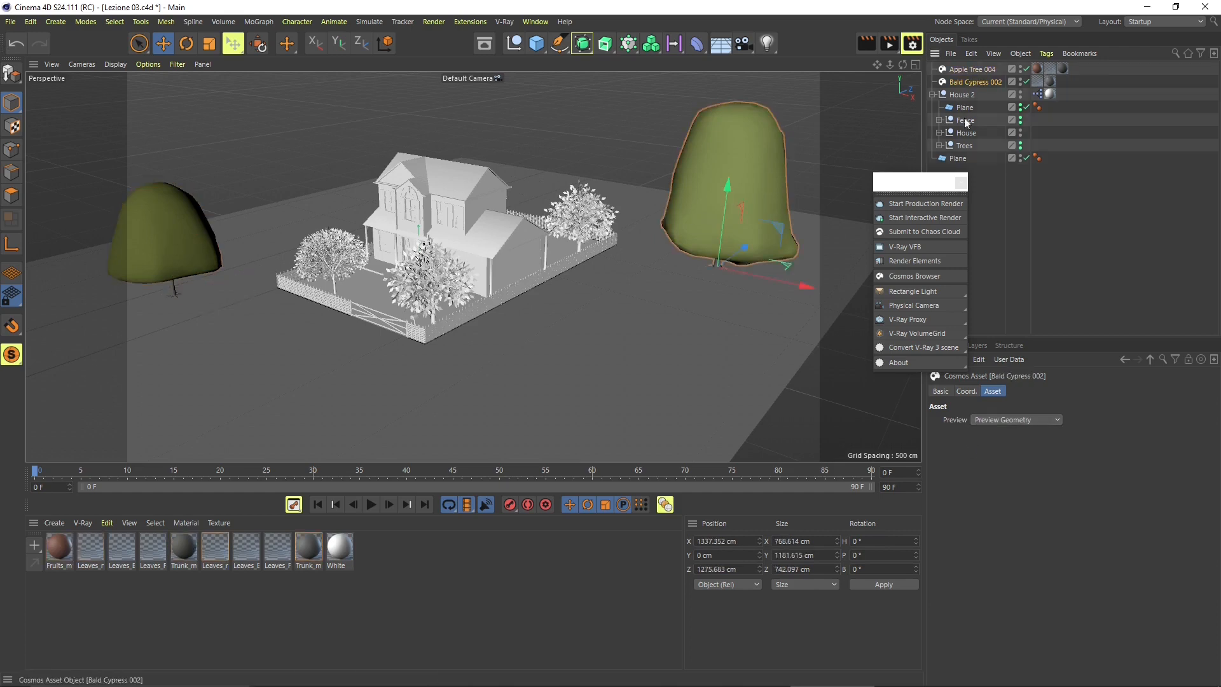
Look over the house's yard trees, selecting the leaves of the one at the front fence corner
click(528, 168)
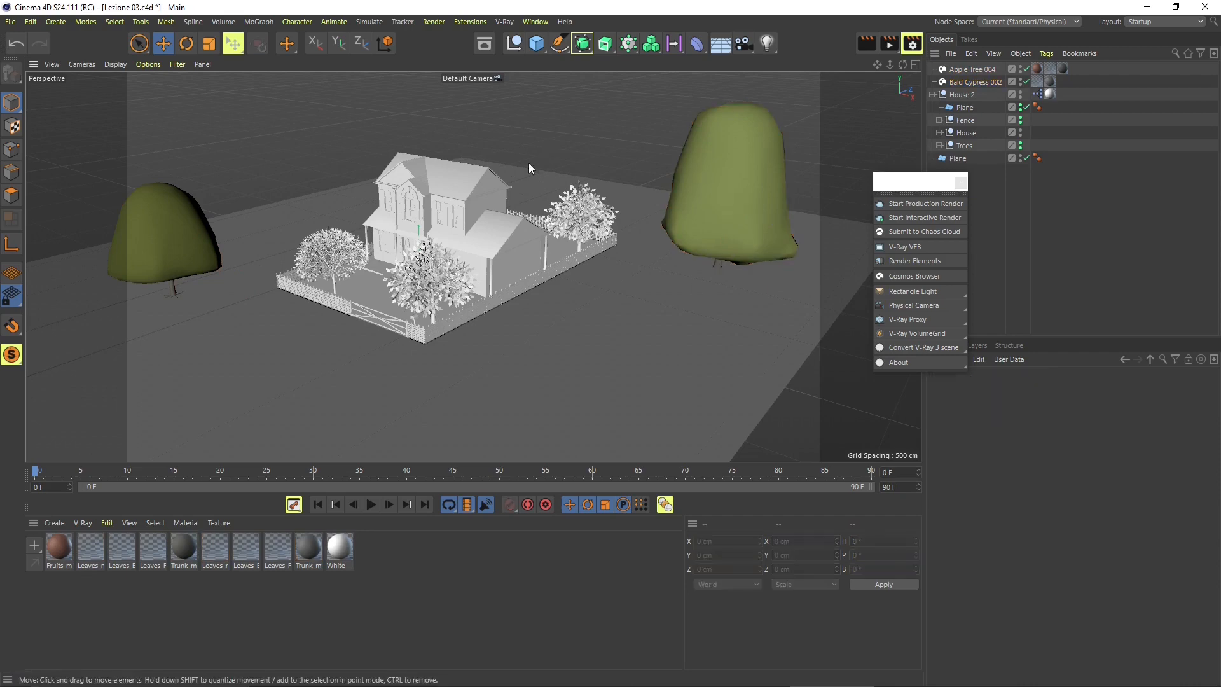
alt+middle_drag(387, 249, 405, 274)
alt+drag(404, 274, 405, 288)
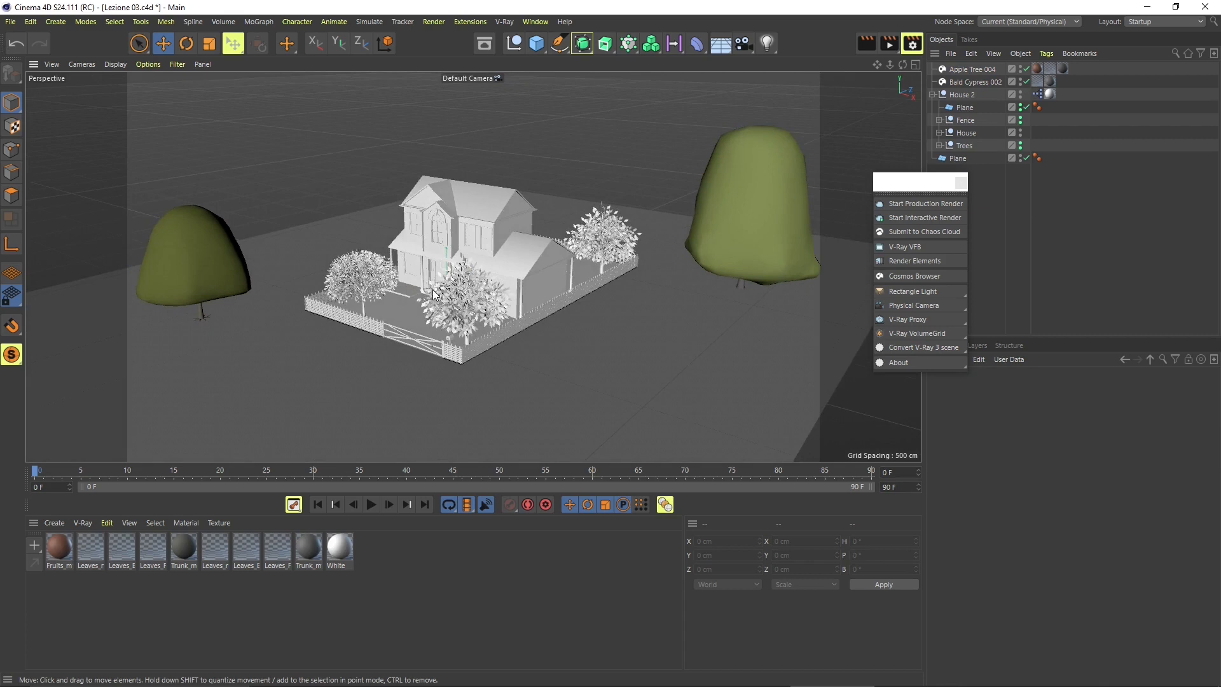
click(458, 321)
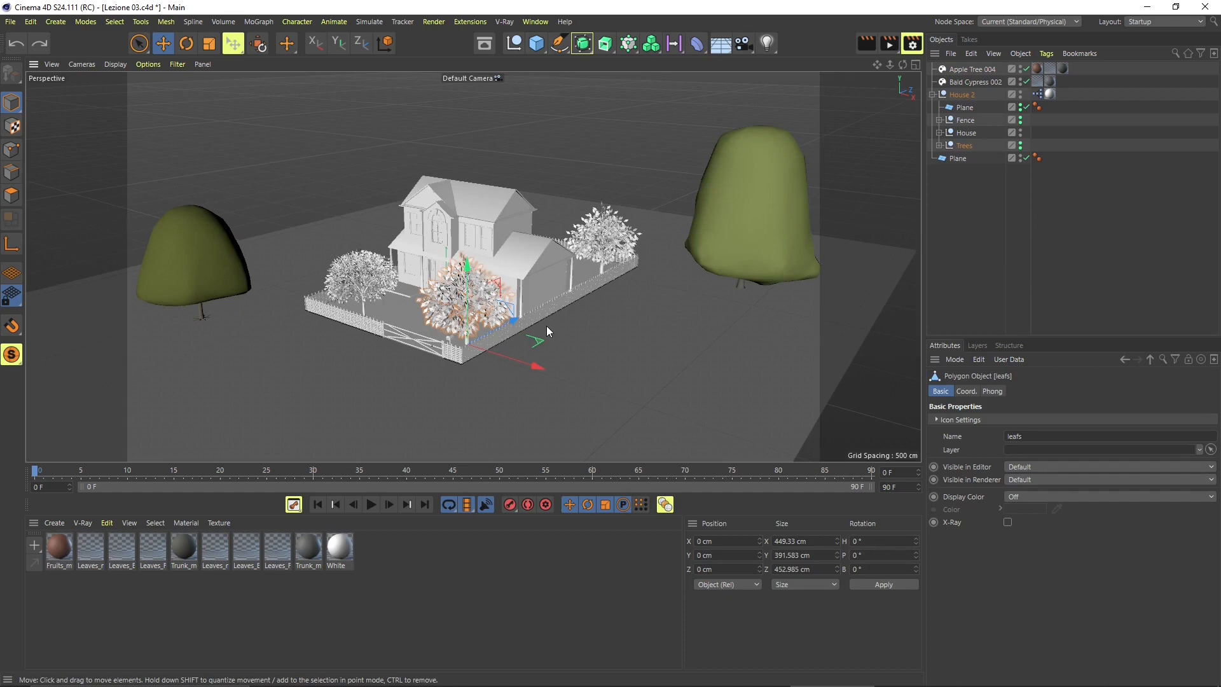
alt+middle_drag(476, 256, 503, 261)
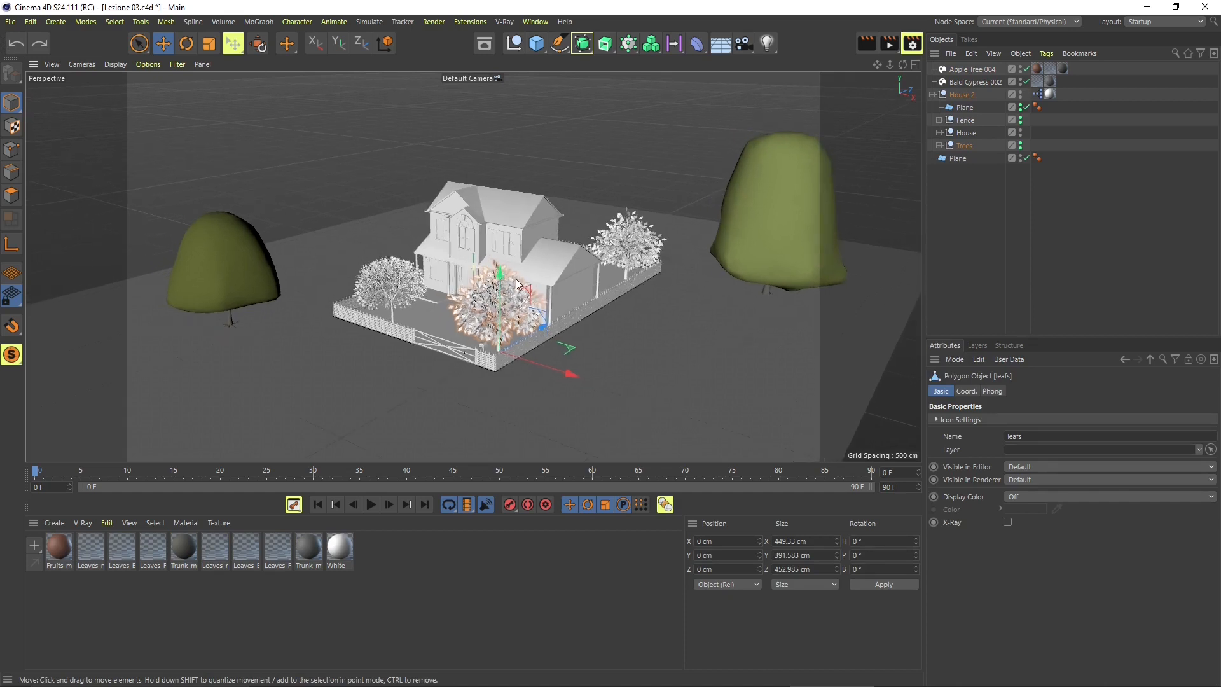
alt+drag(503, 261, 493, 268)
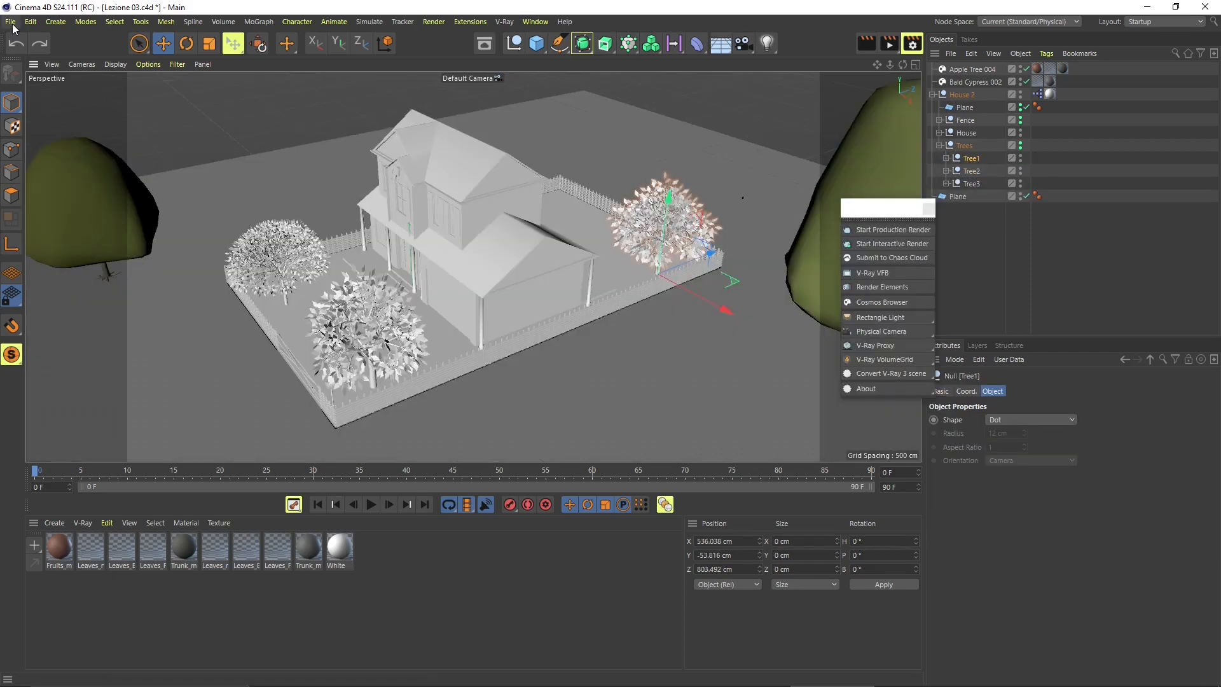
click(12, 24)
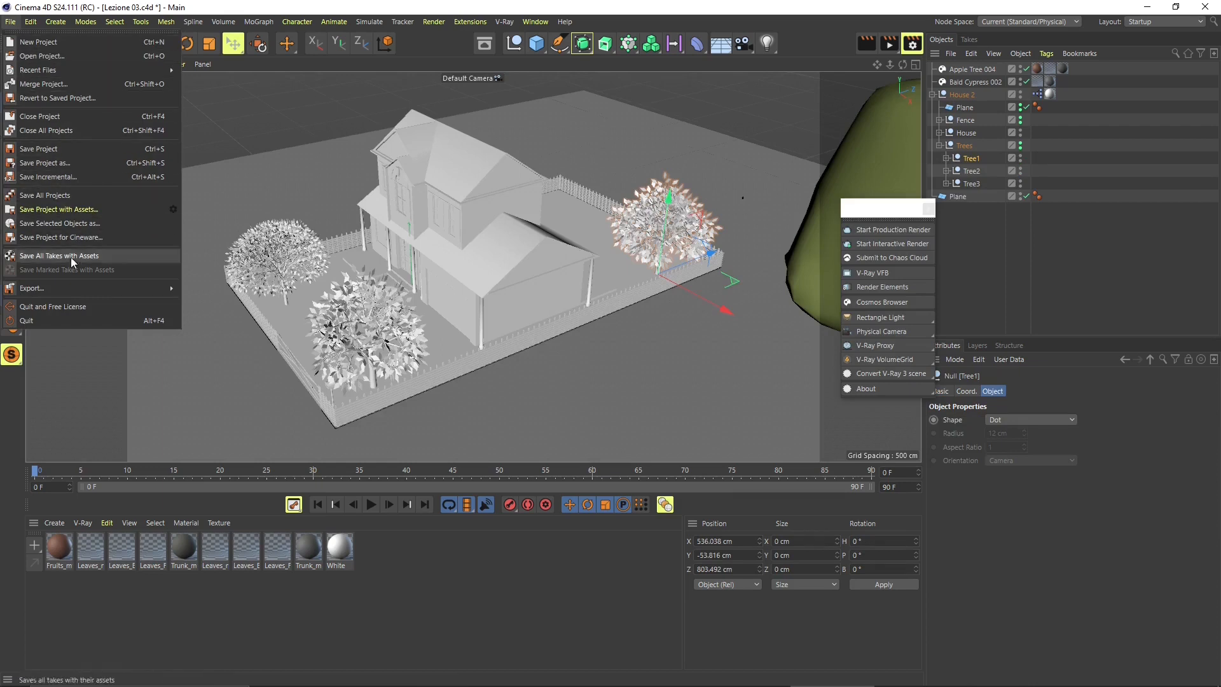
mouse_move(82, 285)
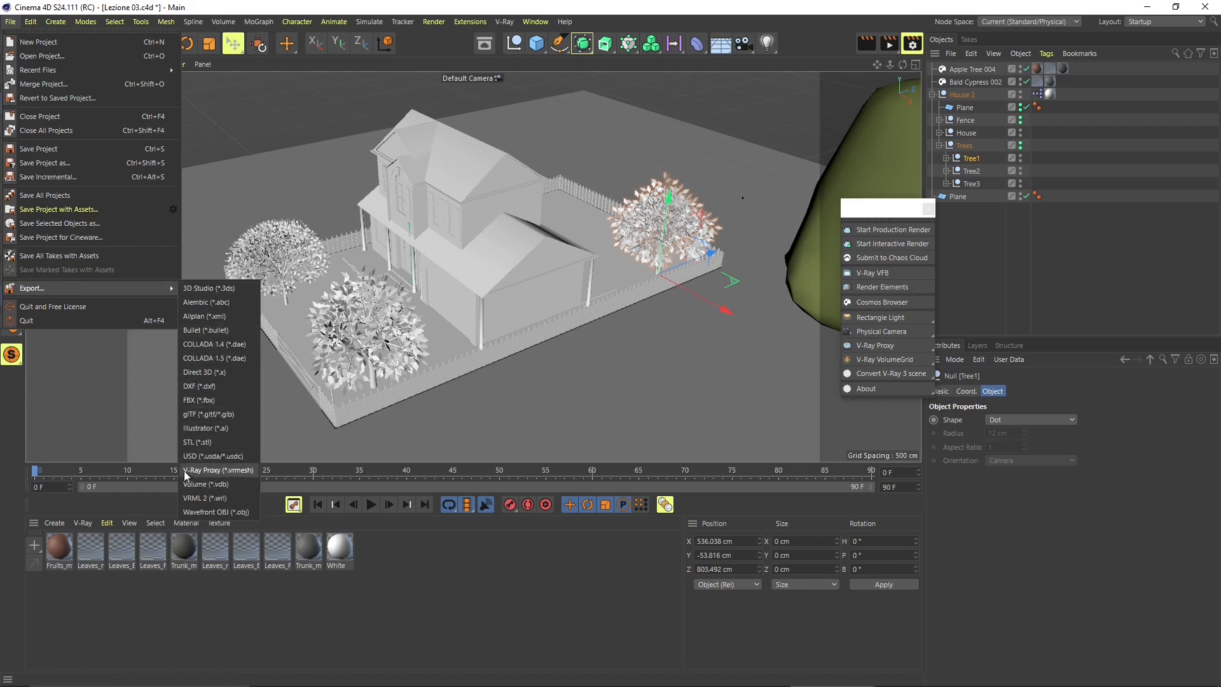
click(234, 472)
drag(225, 330, 452, 151)
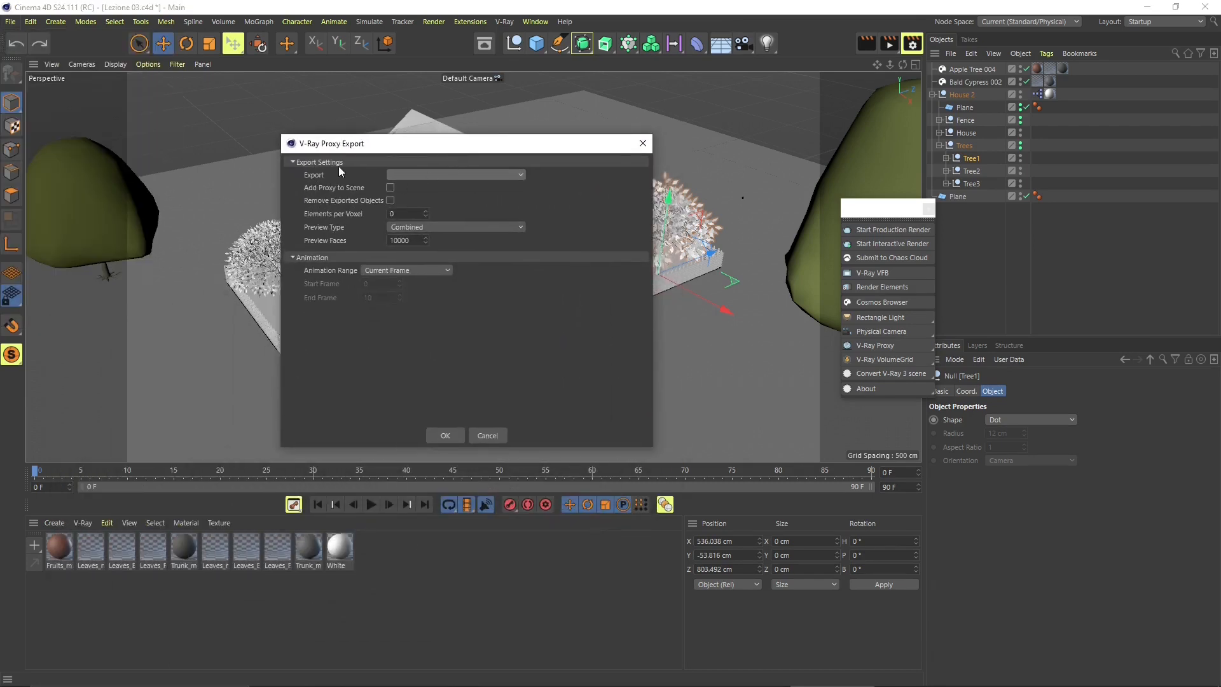
drag(382, 150, 415, 148)
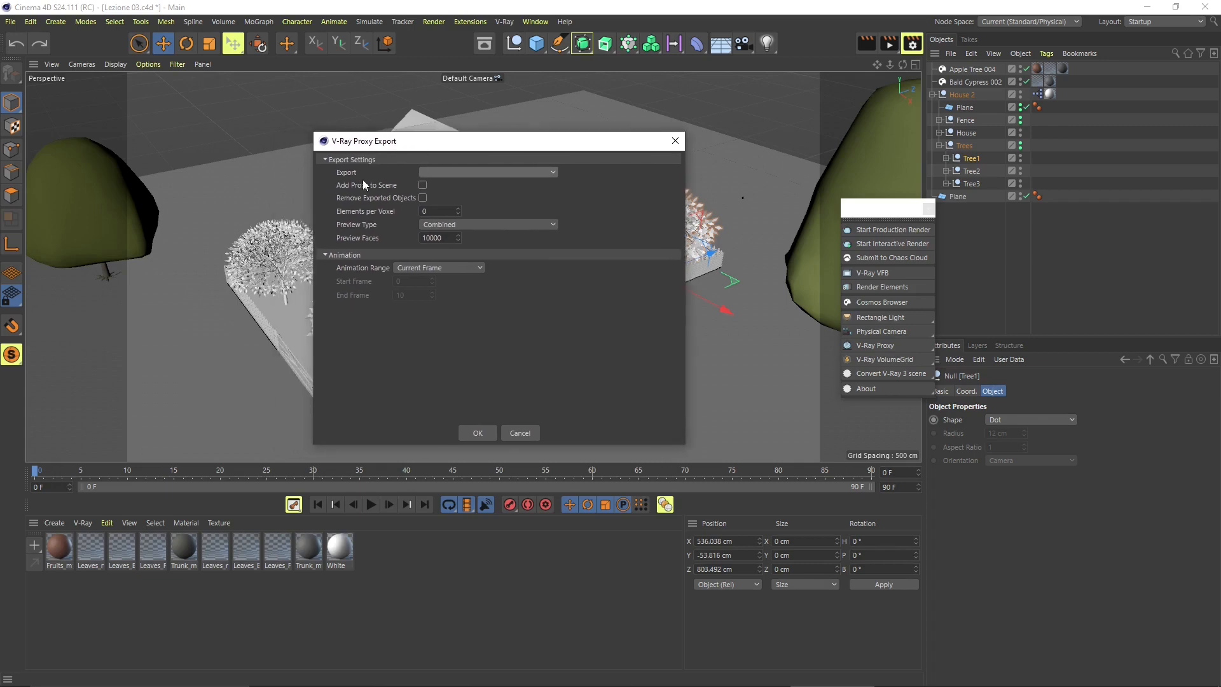
click(441, 176)
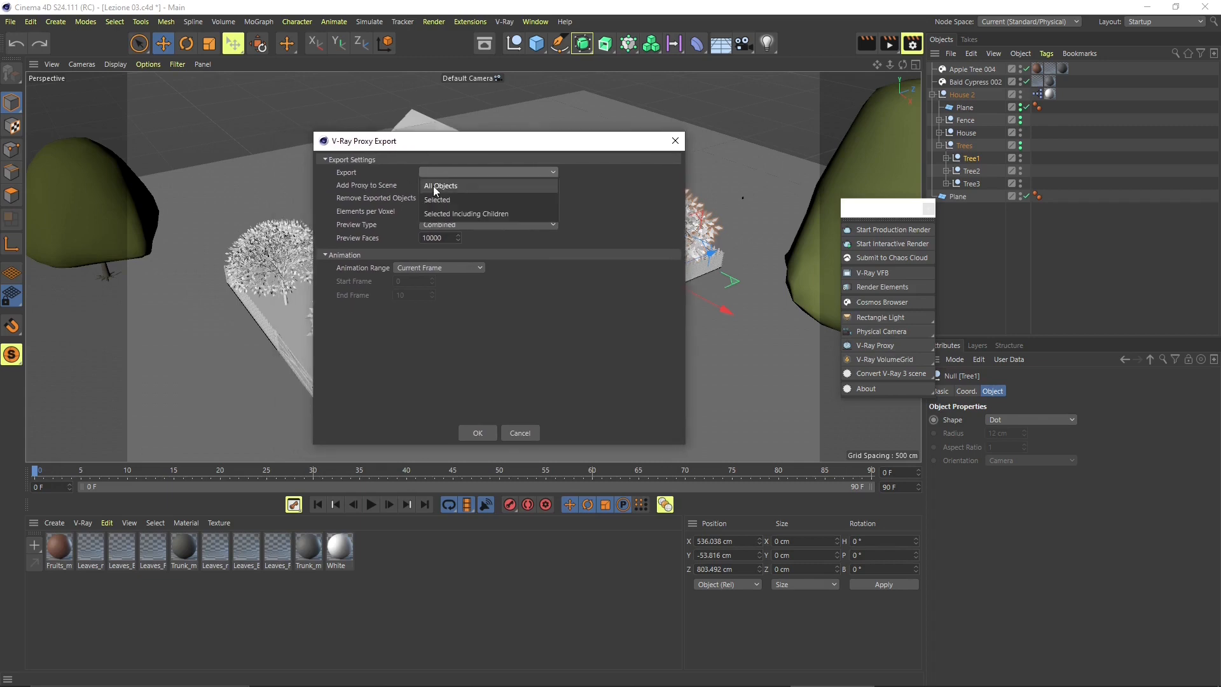
click(435, 185)
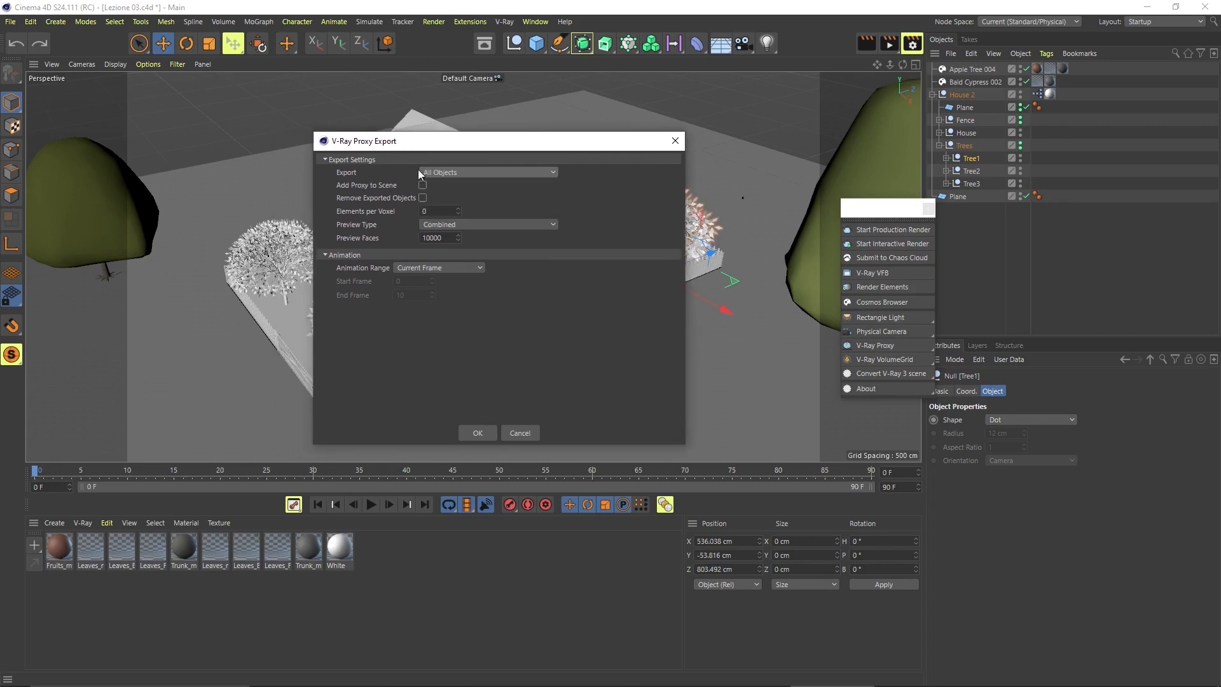
click(477, 174)
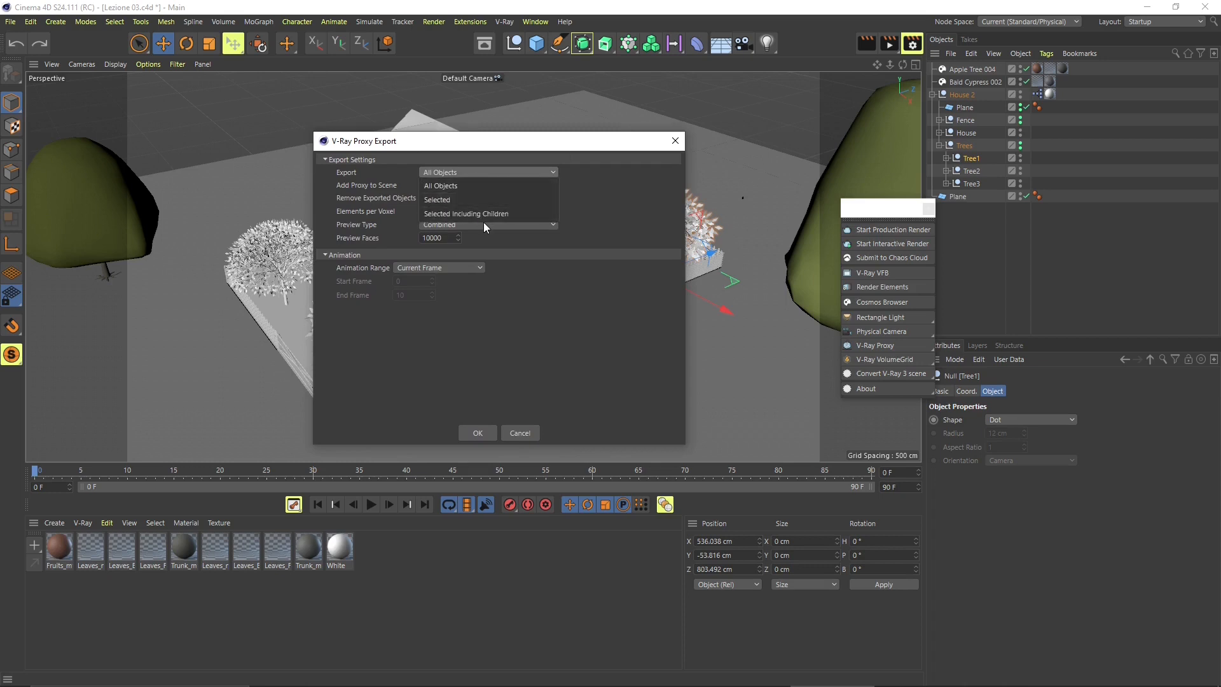
click(466, 217)
drag(468, 142, 246, 125)
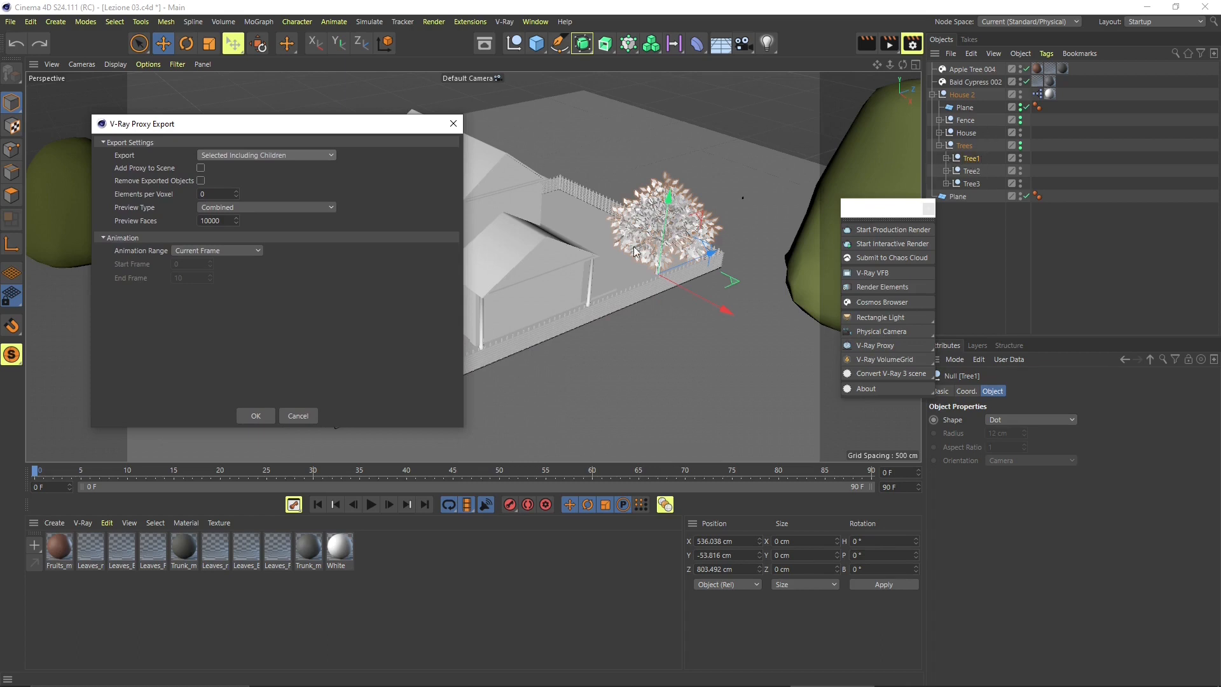
click(454, 123)
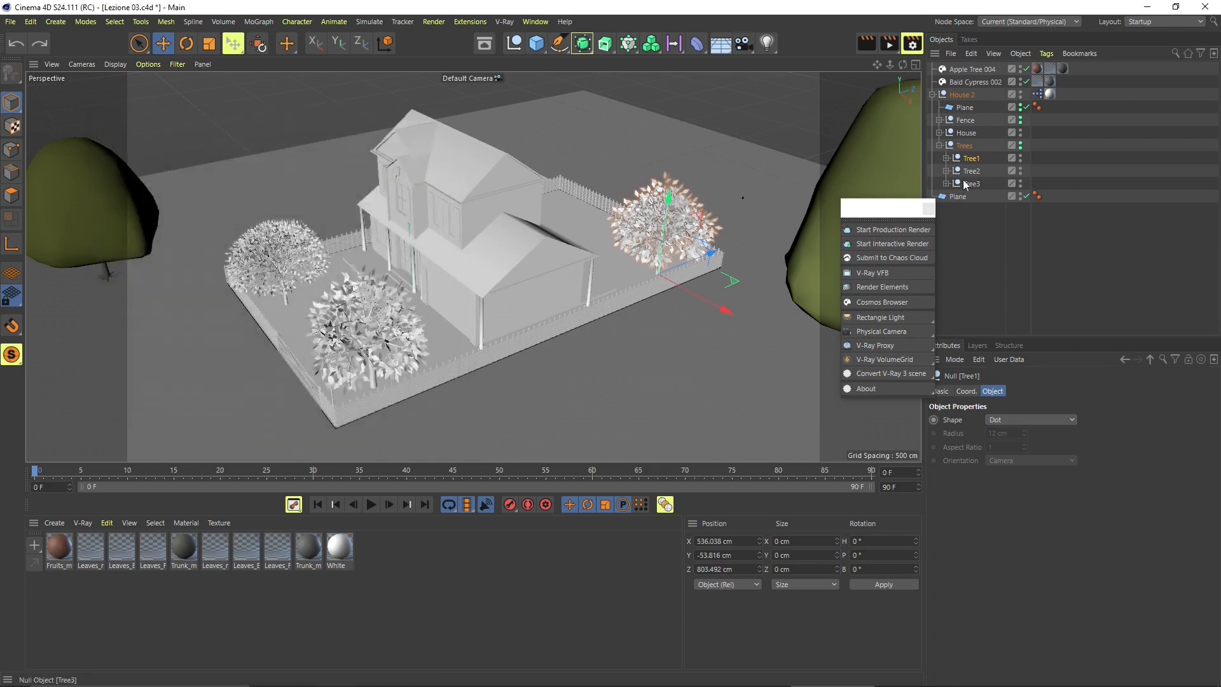
Expand Tree1 to check its trunk and leafs, select the whole tree and start a V-Ray Proxy (*.vrmesh) export
click(946, 159)
click(979, 183)
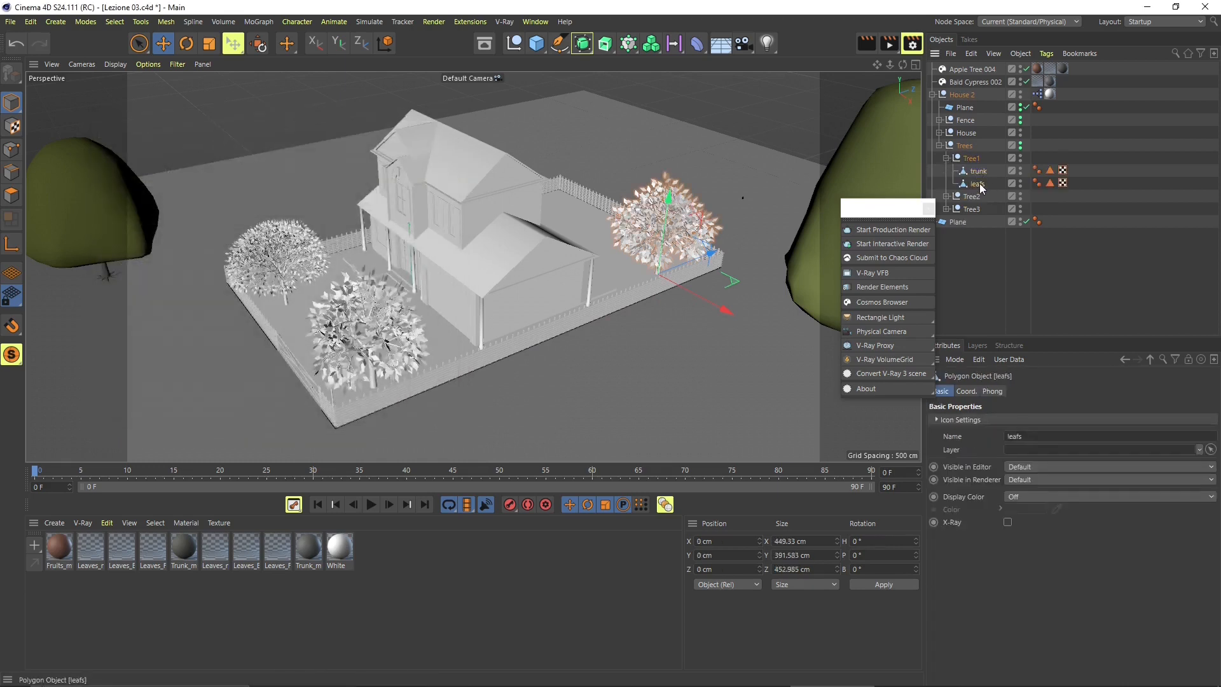
click(971, 159)
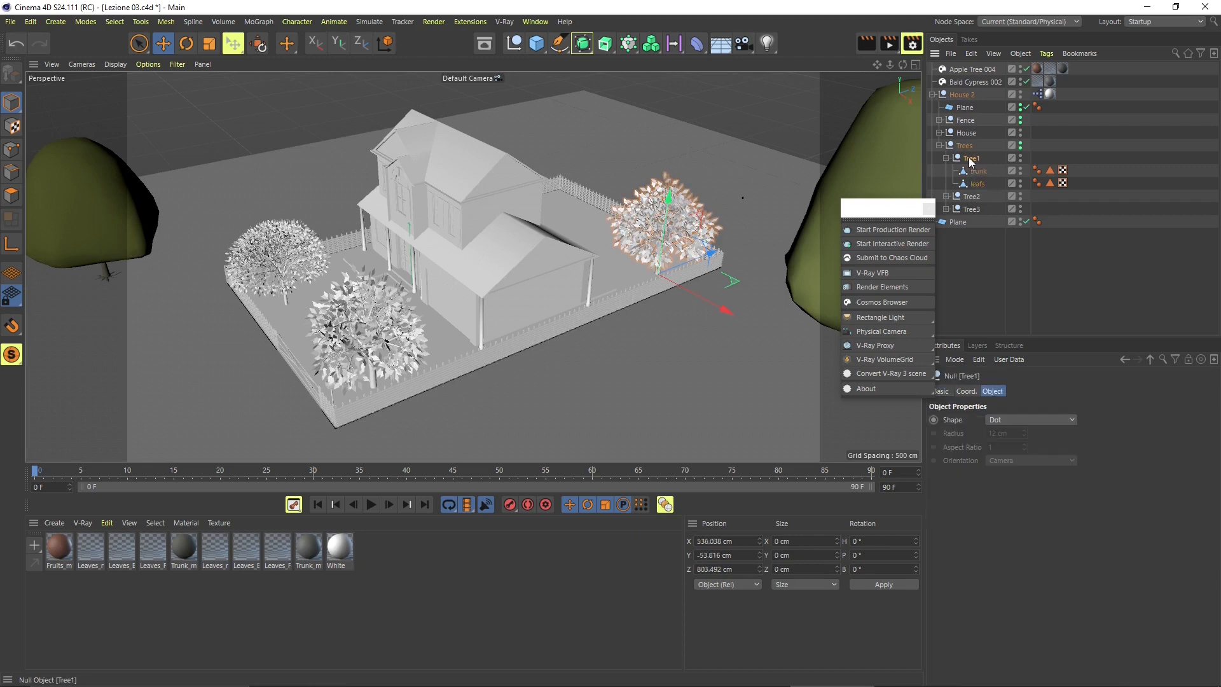
click(10, 22)
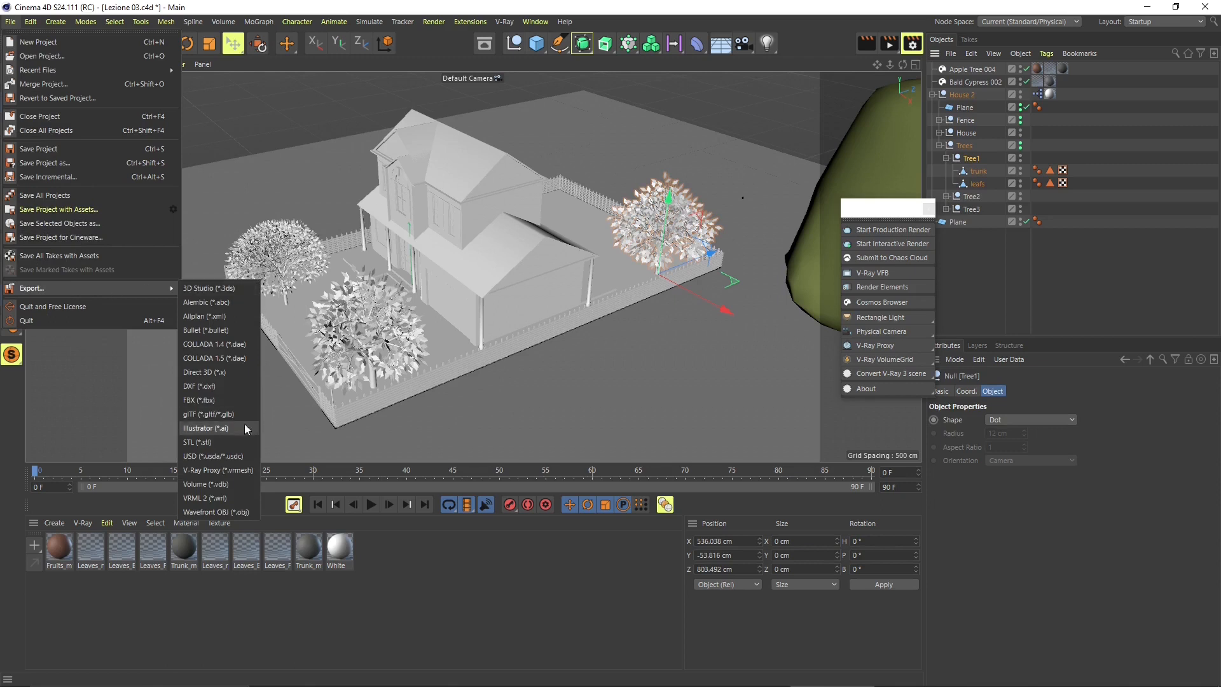
click(219, 471)
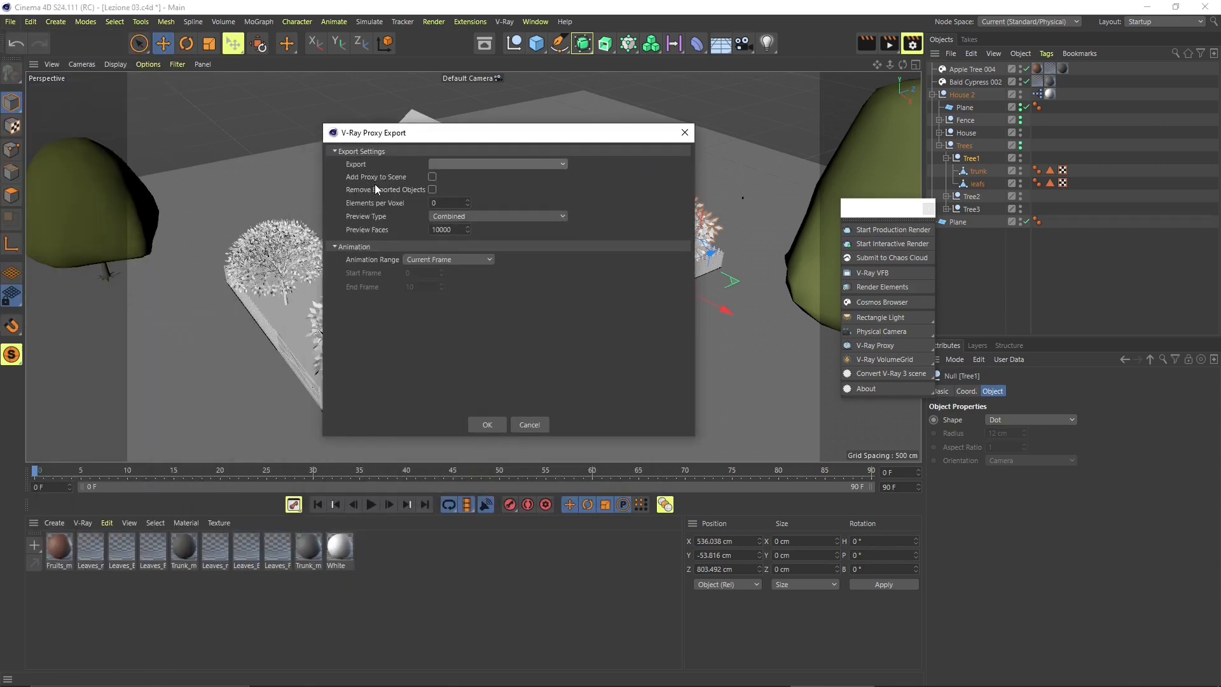
Set the proxy export to Selected Including Children, with Add Proxy to Scene and Remove Exported Objects enabled
click(433, 177)
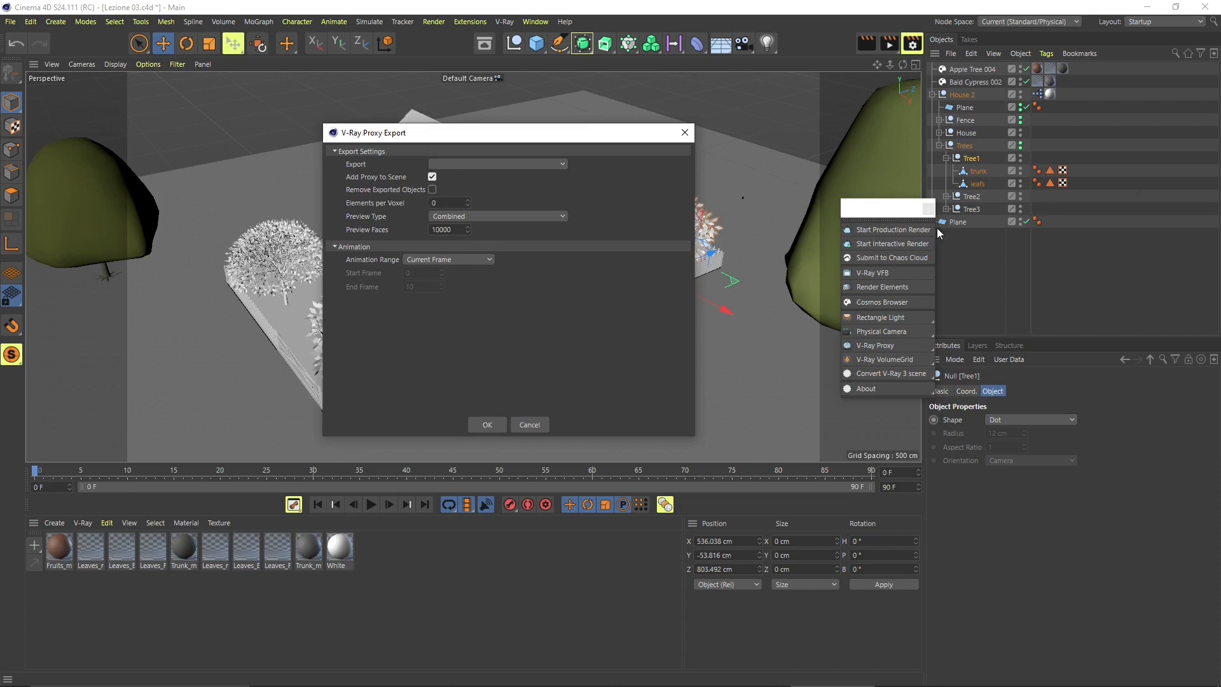
click(475, 165)
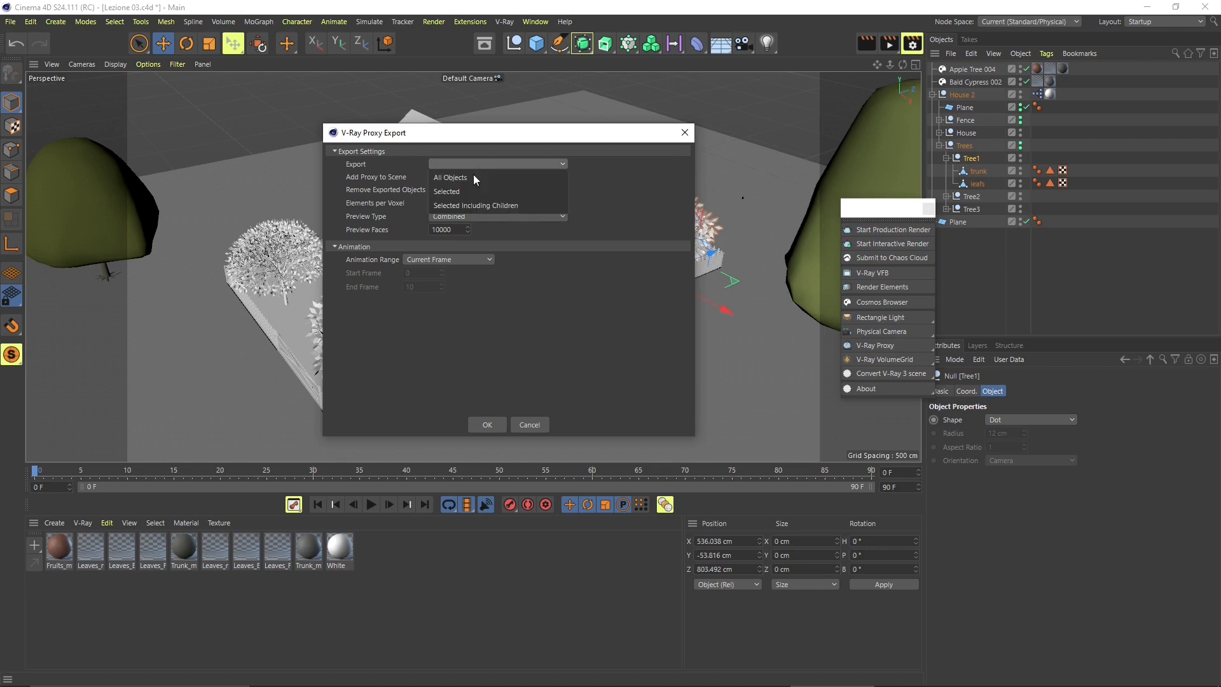
click(467, 206)
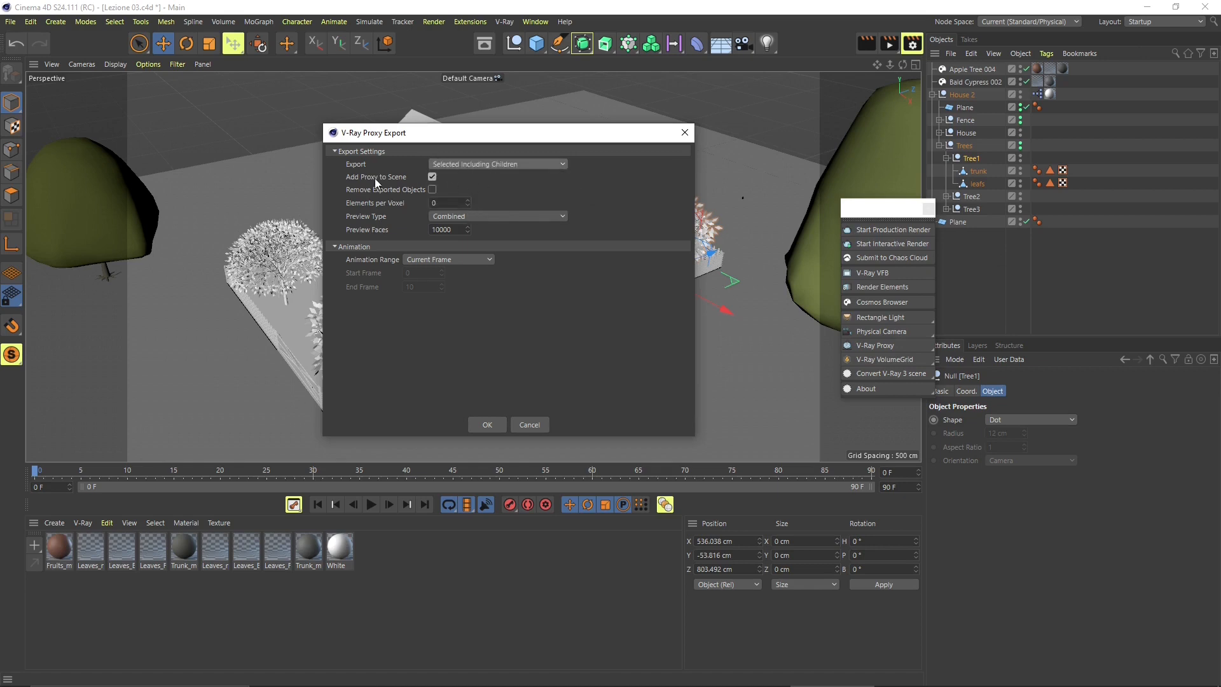
click(431, 189)
drag(494, 138, 486, 112)
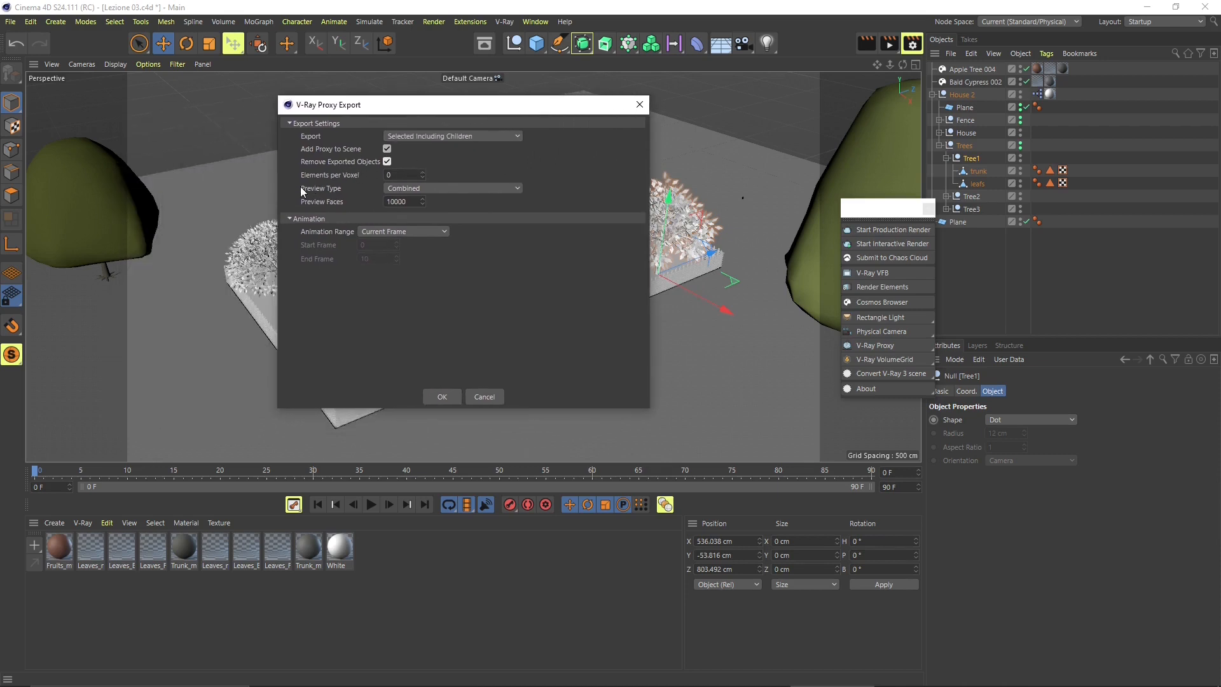
Keep the proxy's preview type at Combined and set Preview Faces to 1000
click(398, 189)
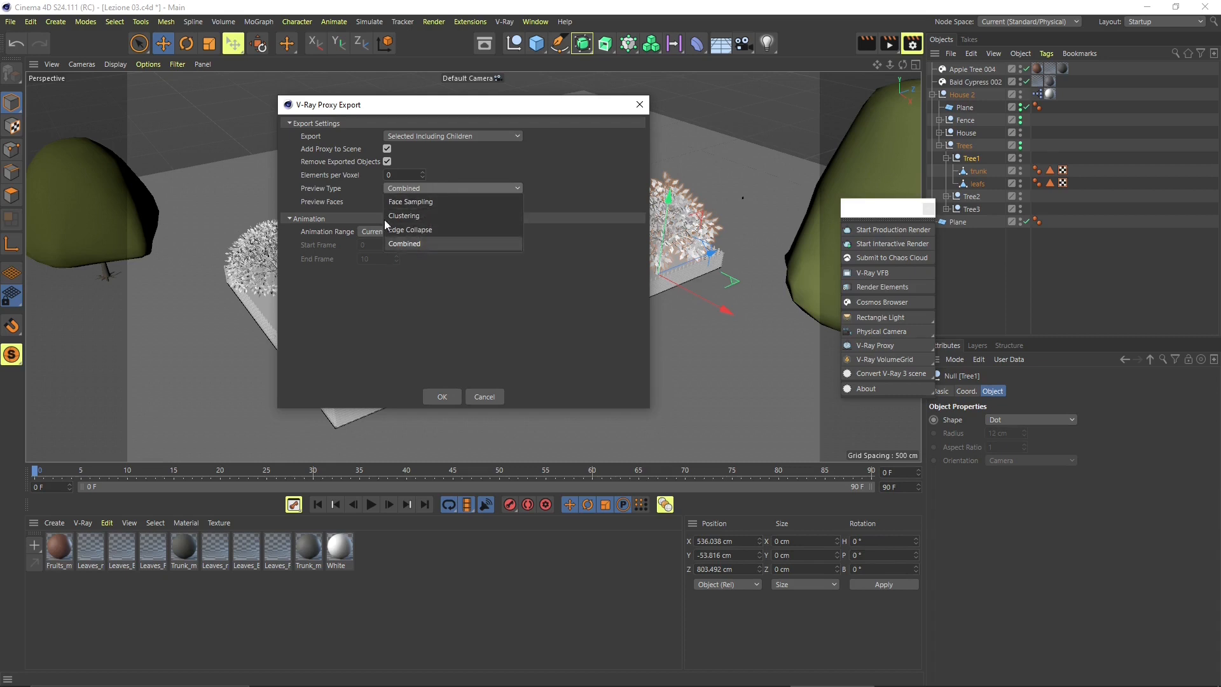
click(473, 169)
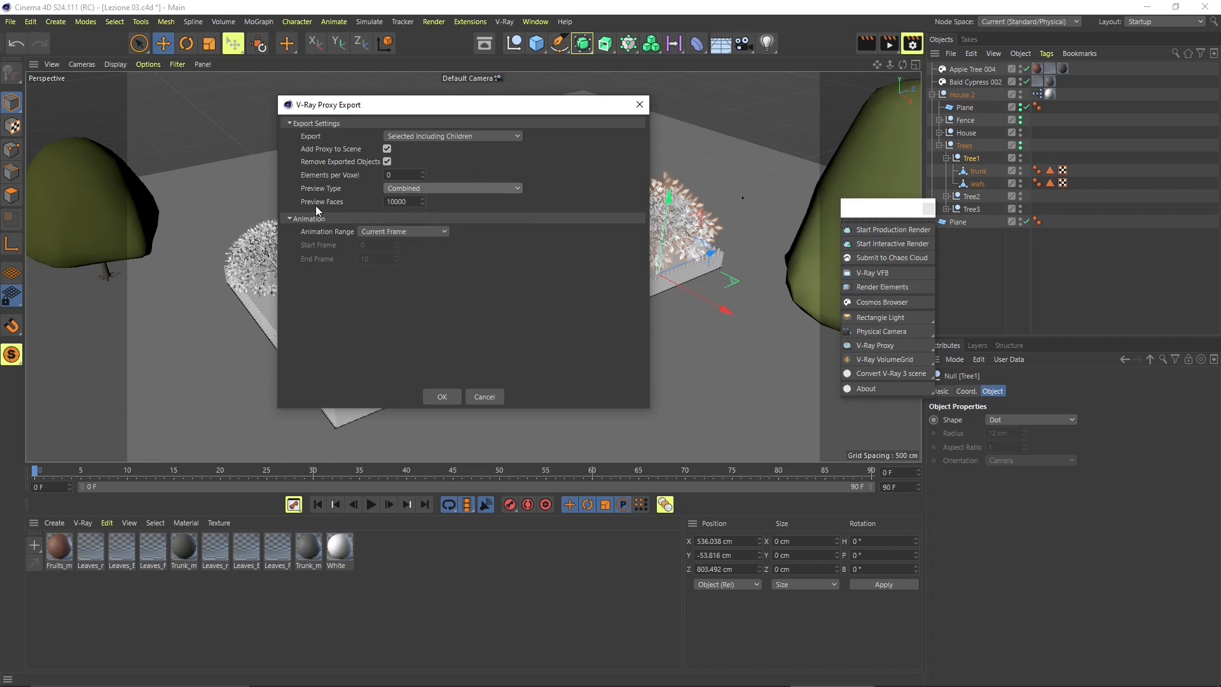
click(407, 202)
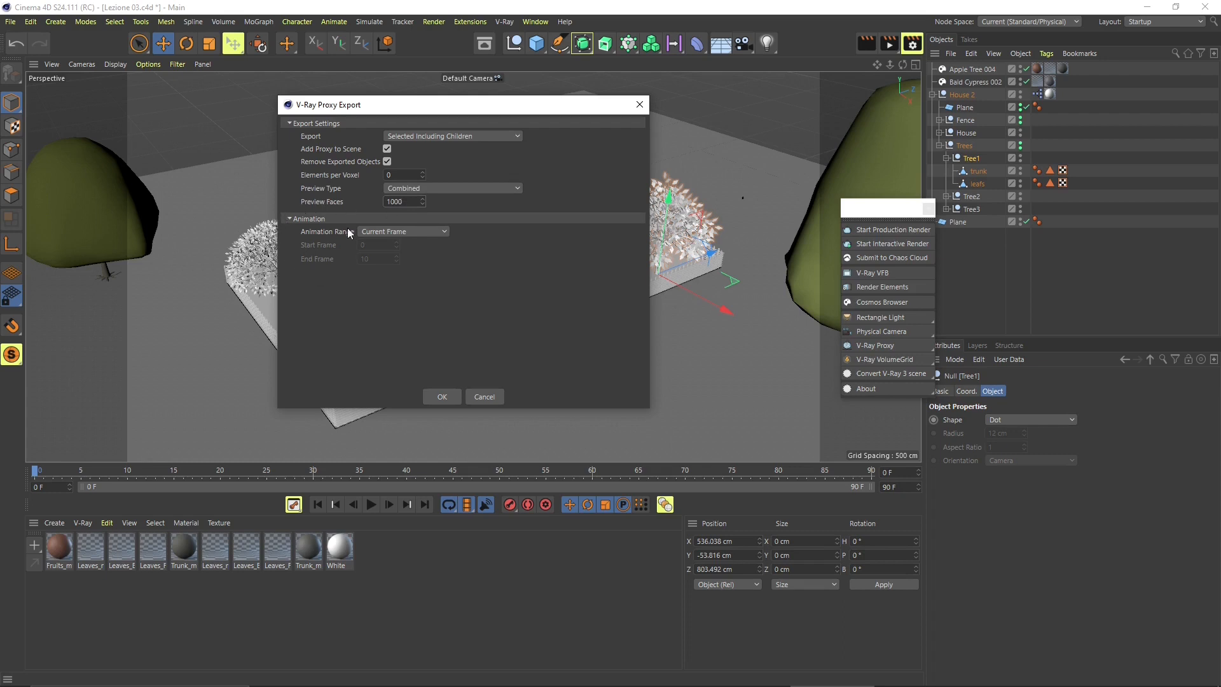
Try the Use Render Settings and Custom animation ranges for the proxy export, and return to Current Frame
click(369, 233)
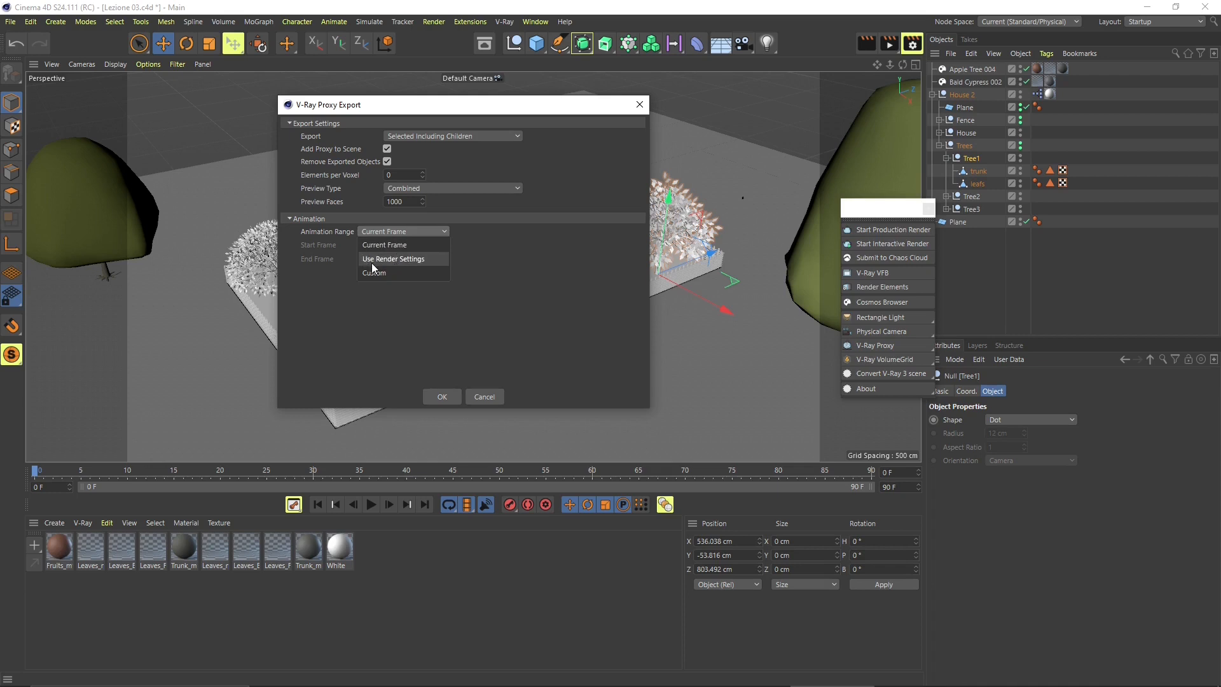
click(404, 259)
click(368, 231)
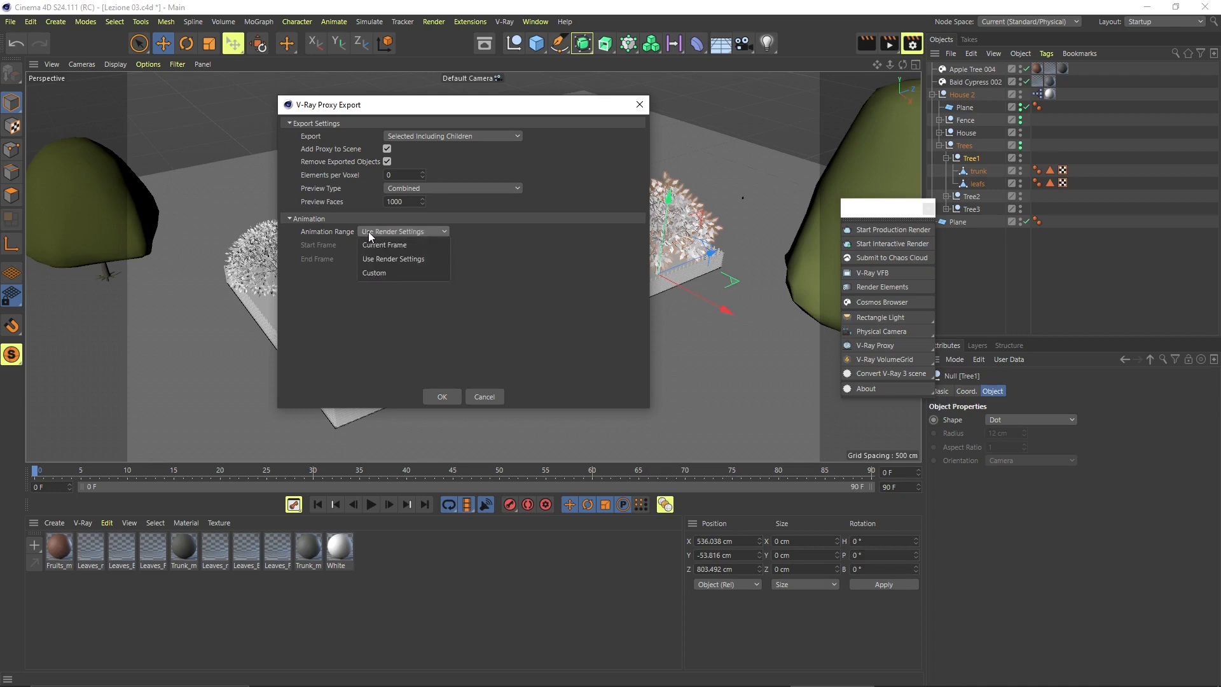
click(375, 273)
click(376, 231)
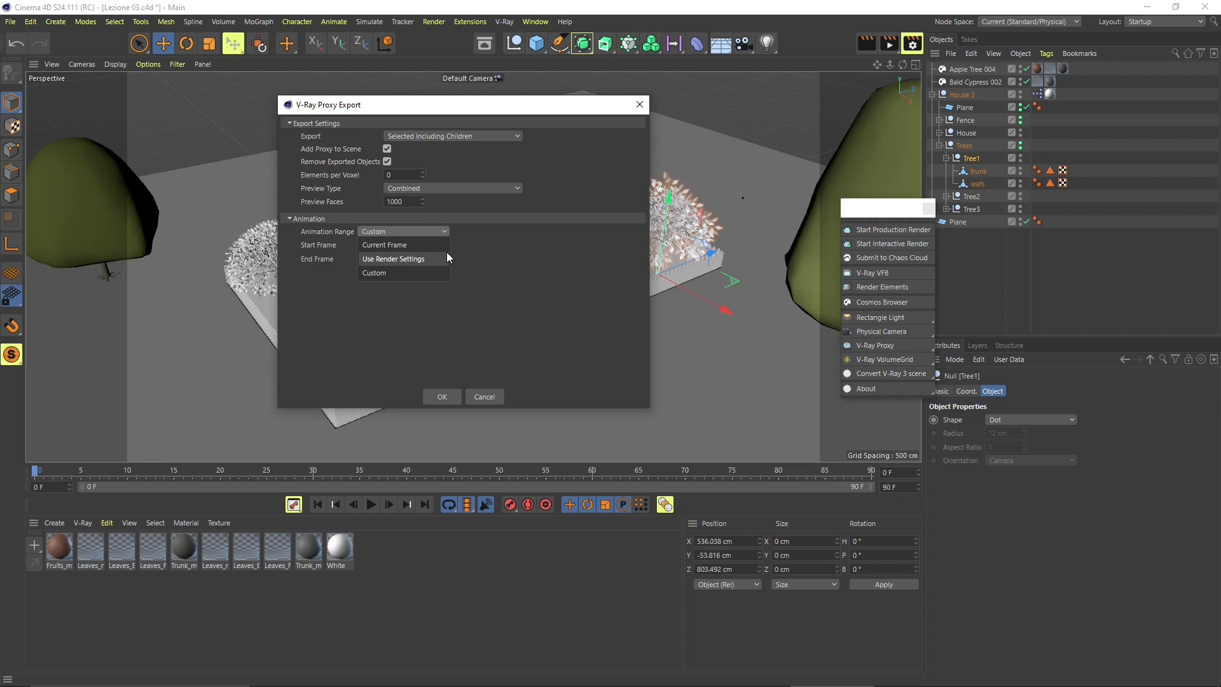
click(420, 241)
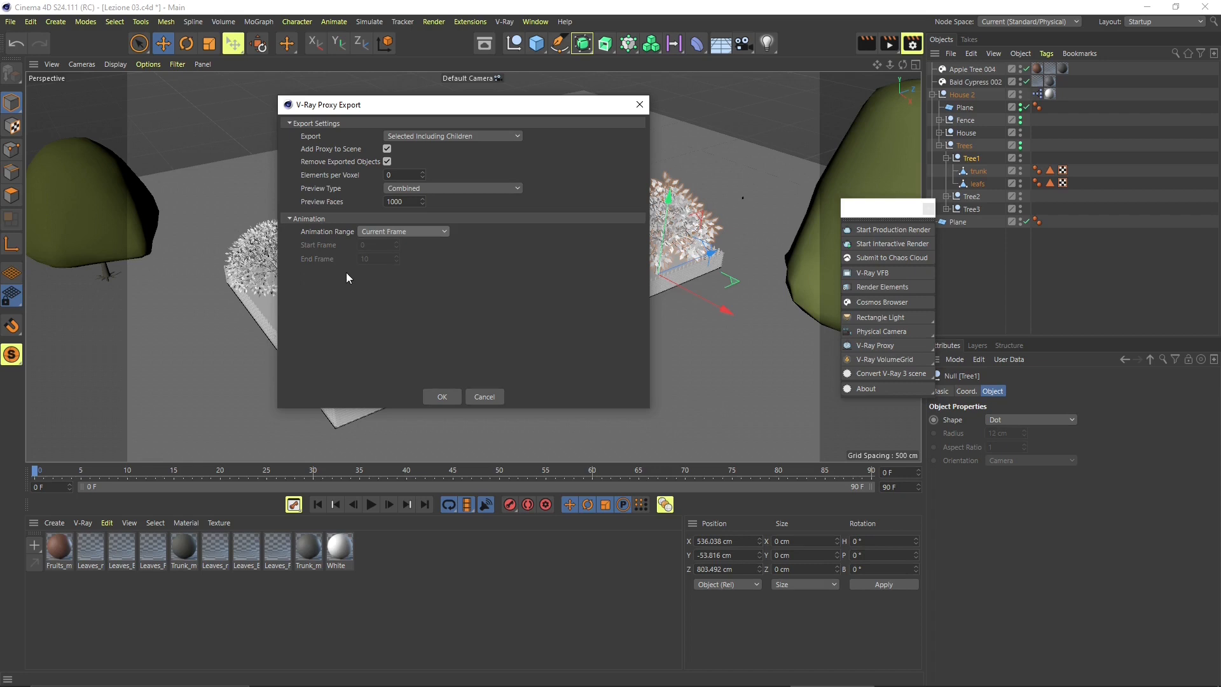
click(293, 218)
click(310, 219)
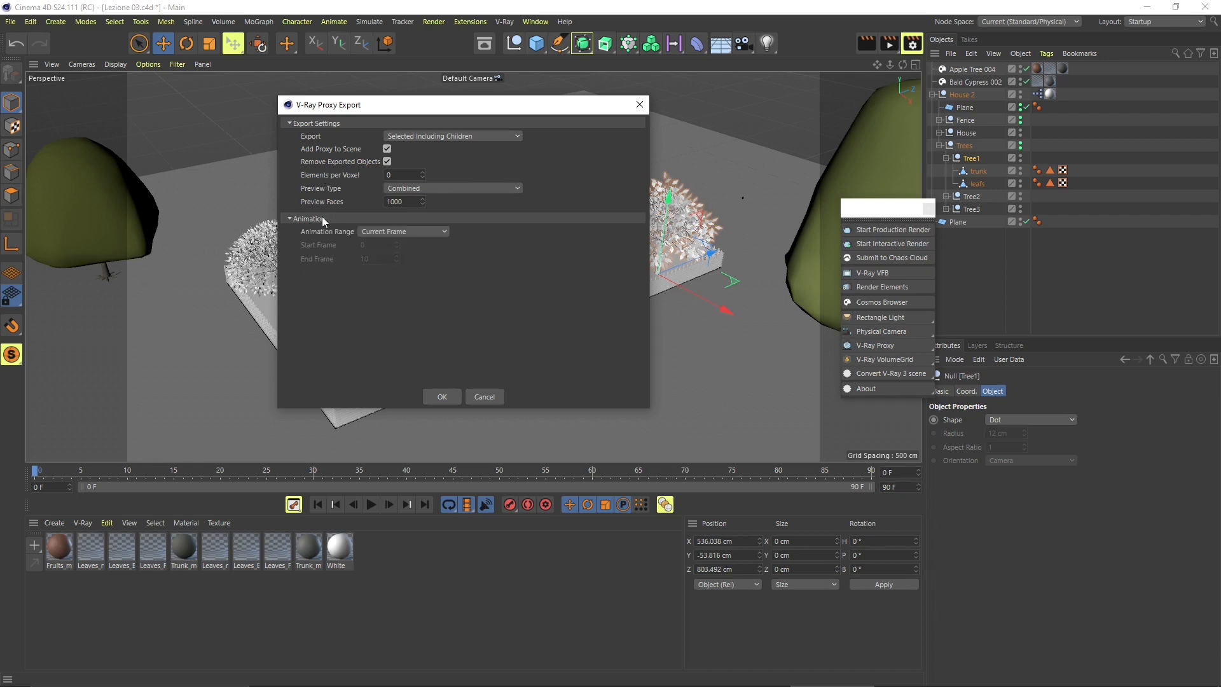
Confirm the proxy export settings and create a folder named proxy inside the Vray 5 Cinema 4D folder
click(445, 395)
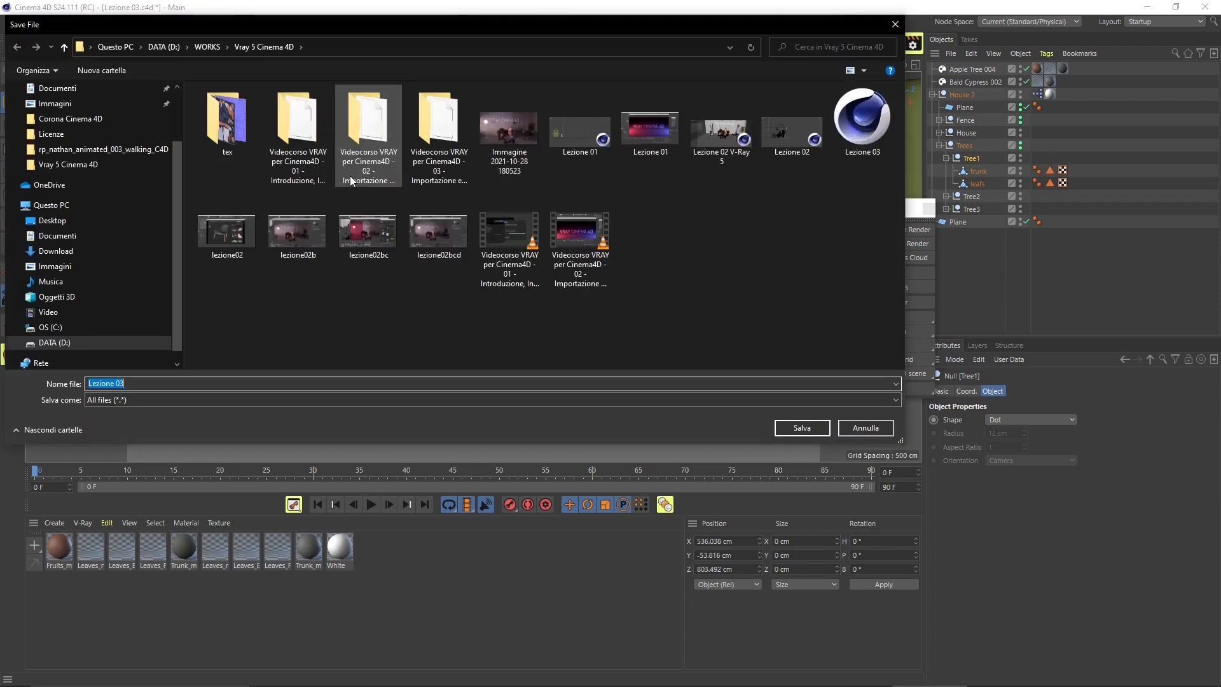
right_click(313, 316)
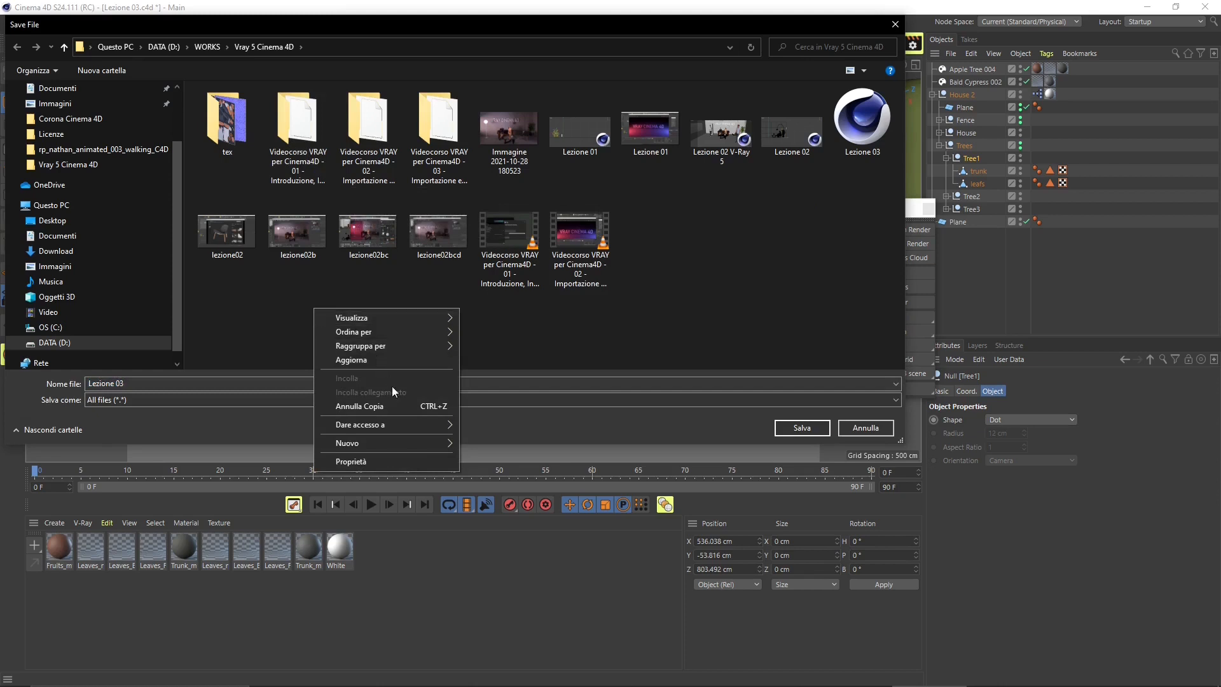
mouse_move(419, 445)
click(483, 443)
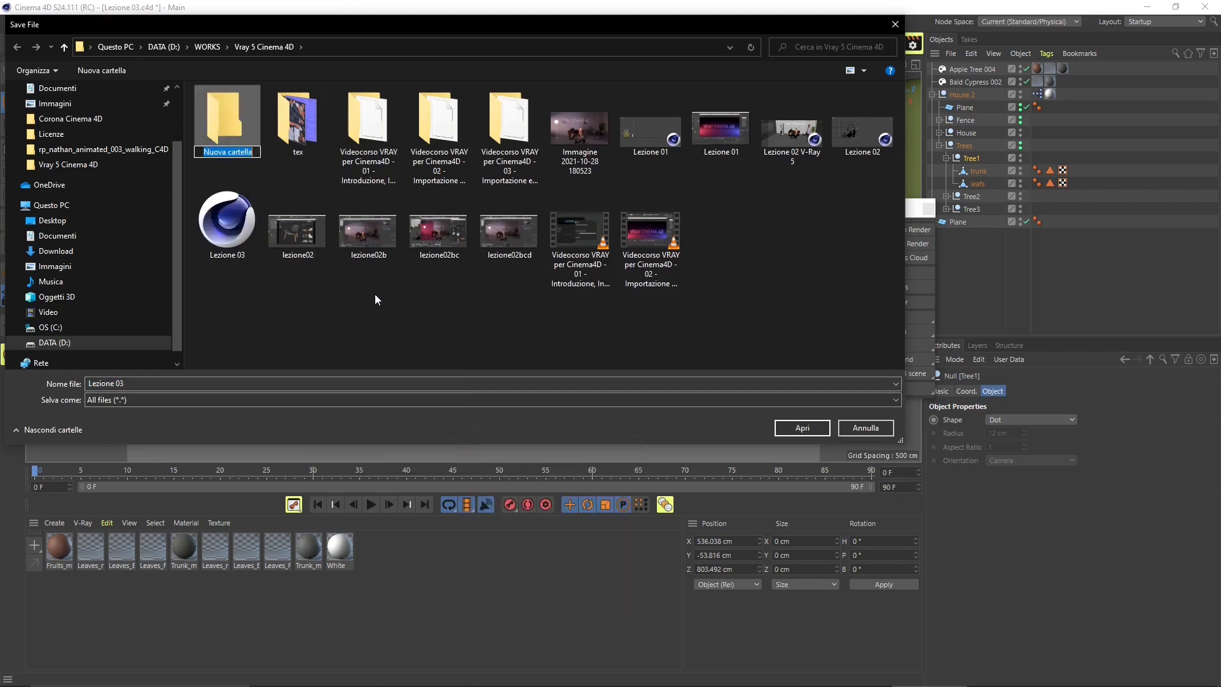
text(proxy)
key(Return)
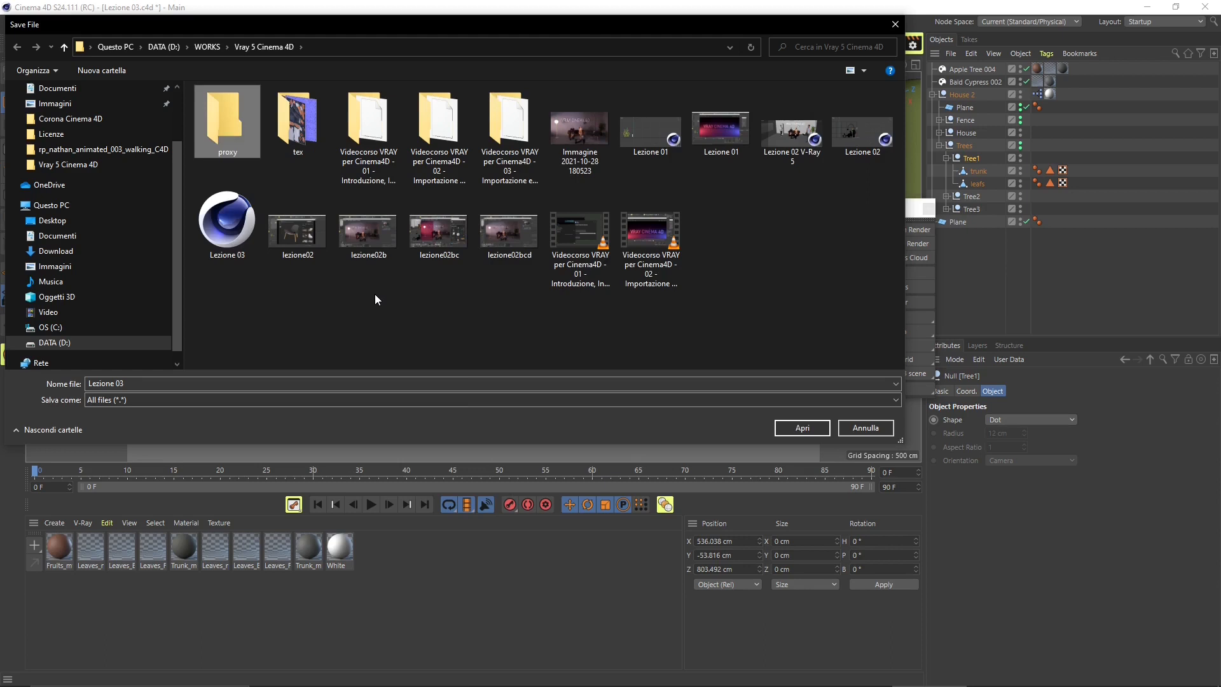
Save the exported tree in the proxy folder under the file name Tree 1 proxy
double_click(221, 124)
click(155, 384)
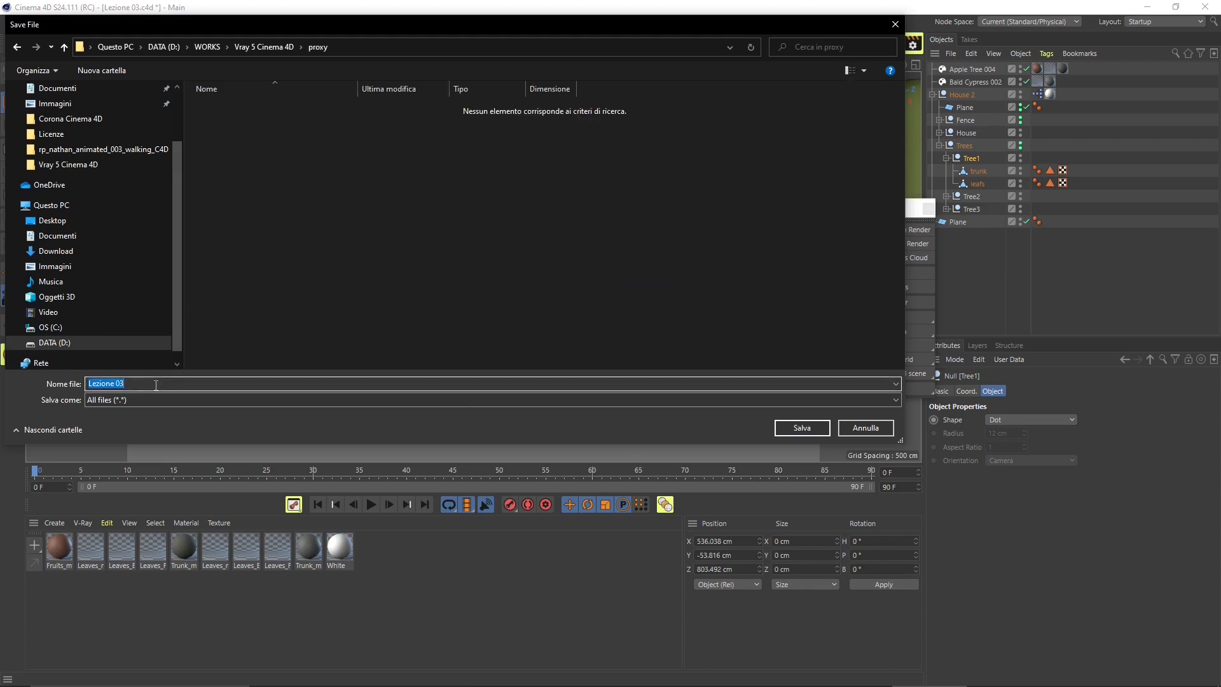
text(Tree 1 proxy)
click(803, 429)
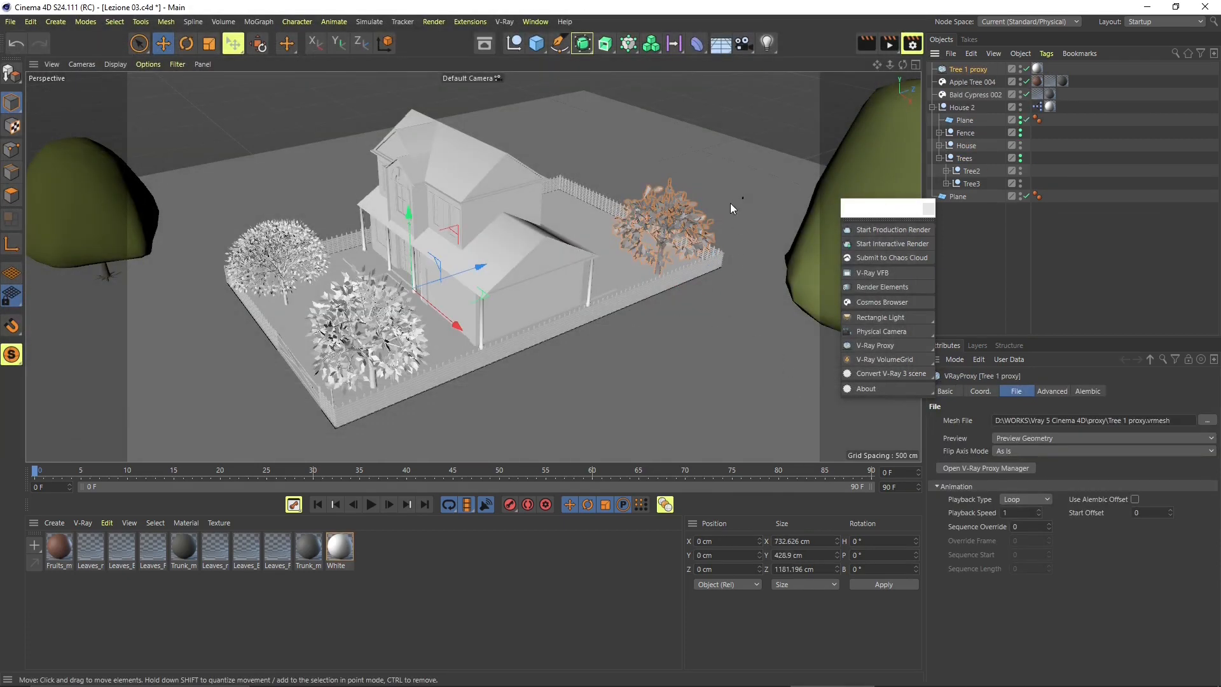
Examine the Tree 1 proxy's preview geometry in the fenced yard, up close and from farther away
click(715, 188)
scroll(678, 235, up, 5)
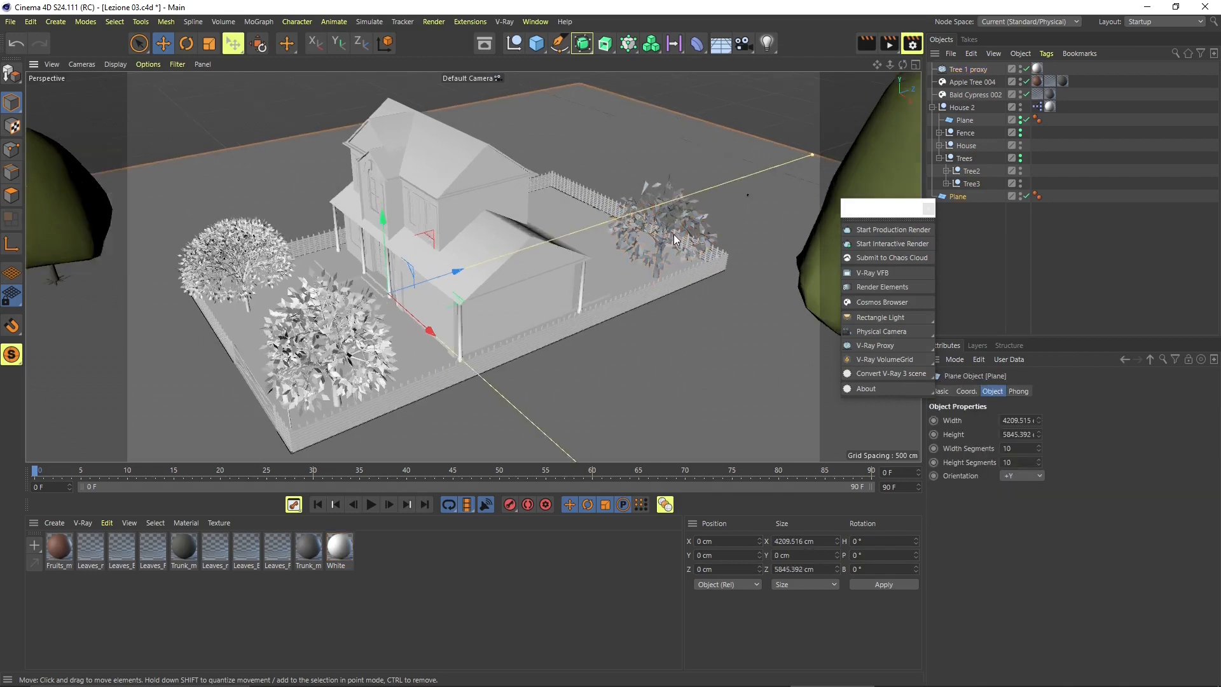
scroll(678, 238, up, 3)
scroll(607, 167, up, 4)
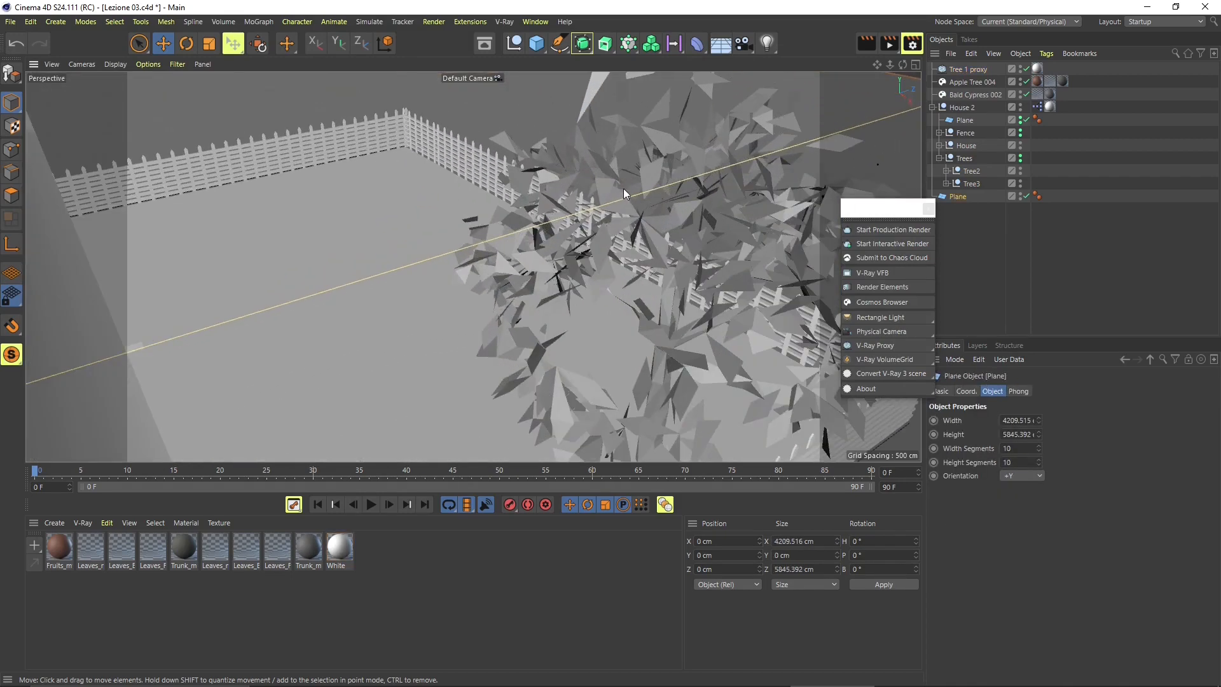
click(661, 258)
scroll(613, 263, down, 6)
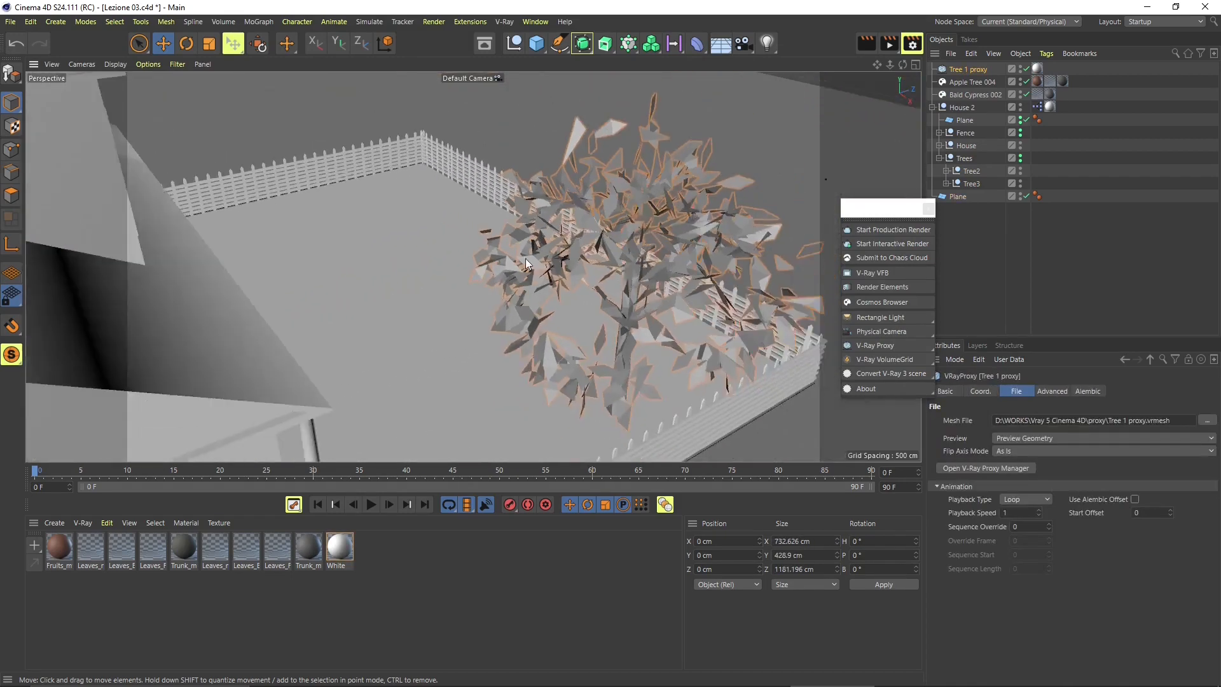
scroll(610, 215, down, 3)
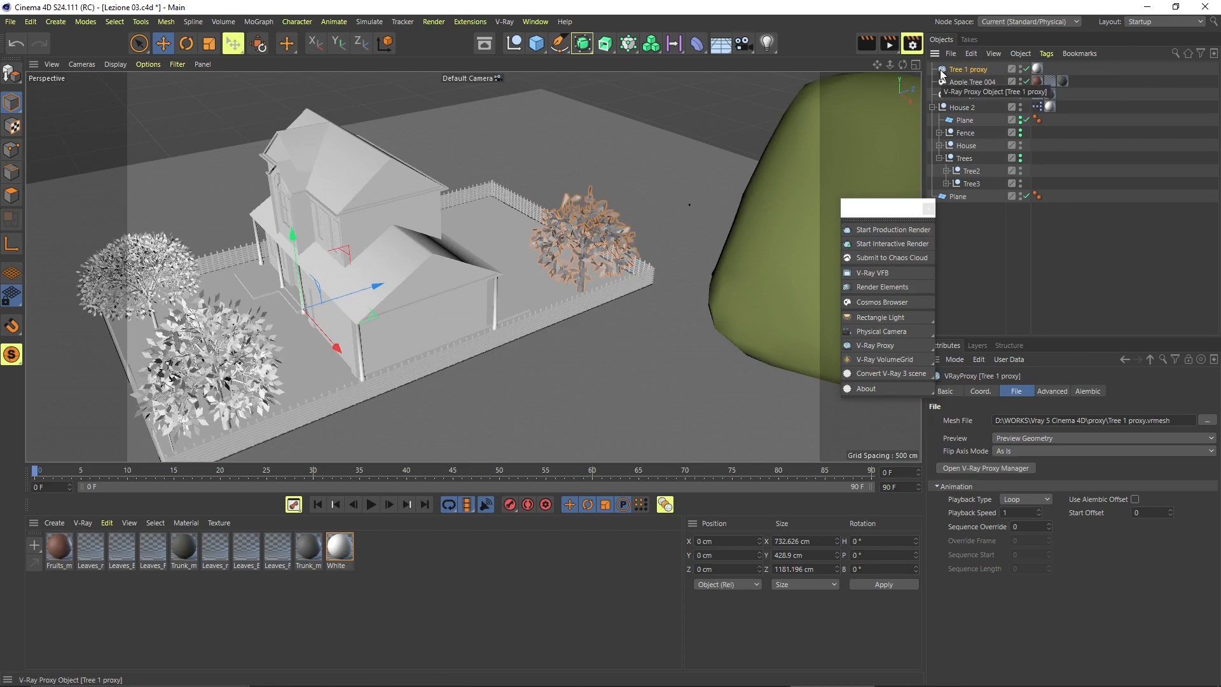
scroll(505, 197, down, 4)
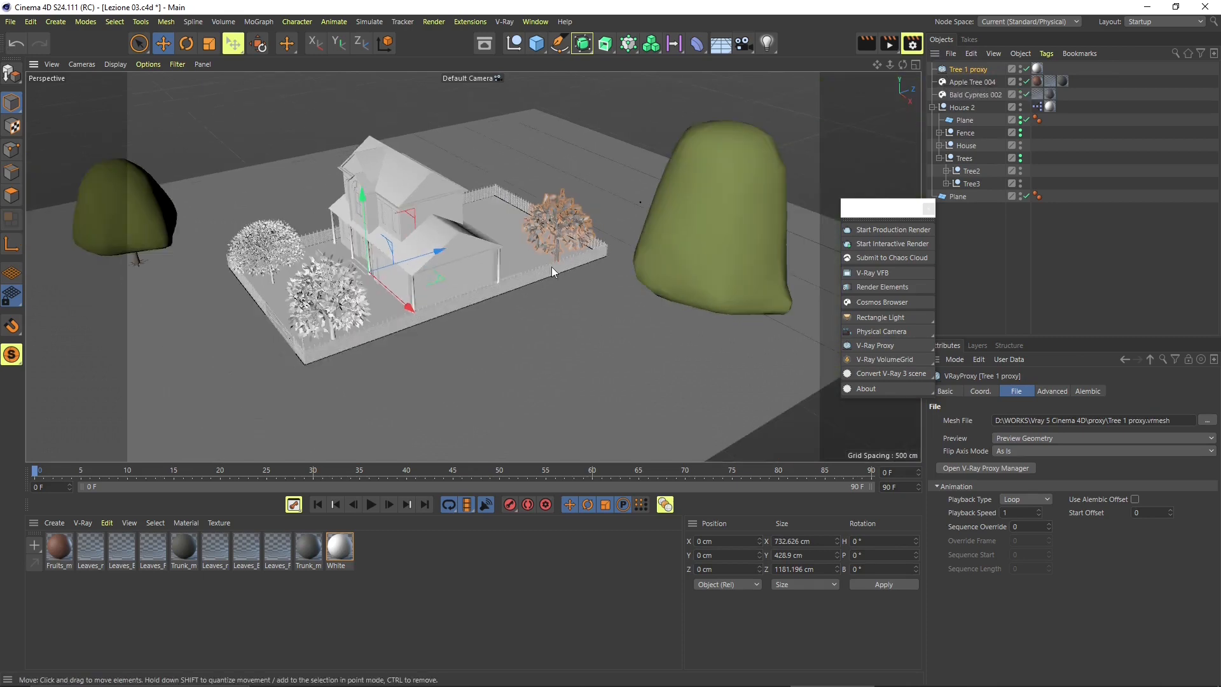
Enable axis modification and move the Tree 1 proxy to about X -100 cm and Z 30 cm
drag(436, 281, 424, 390)
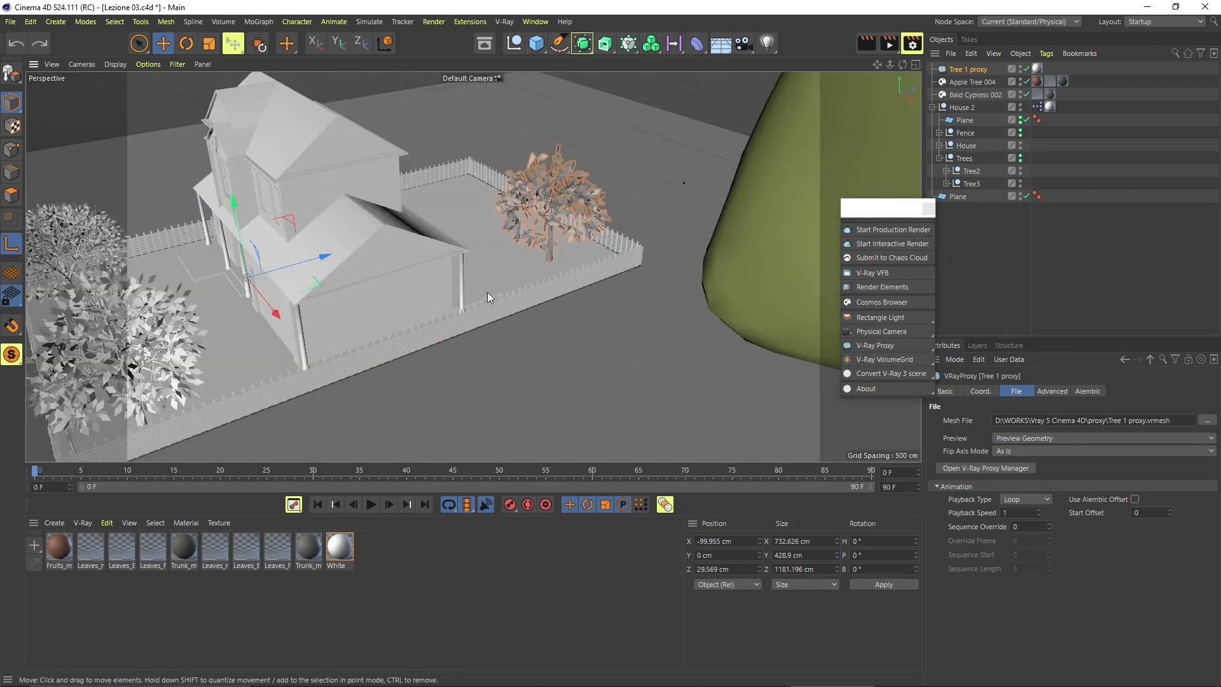
scroll(540, 288, up, 3)
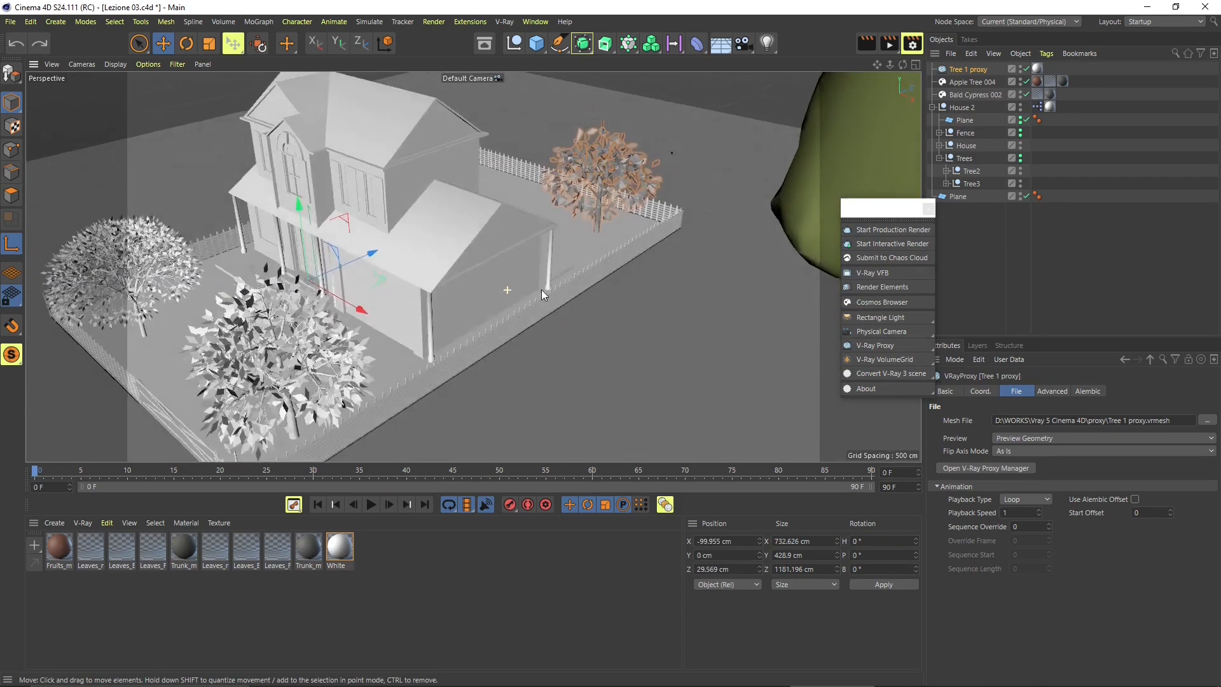
alt+drag(542, 290, 500, 283)
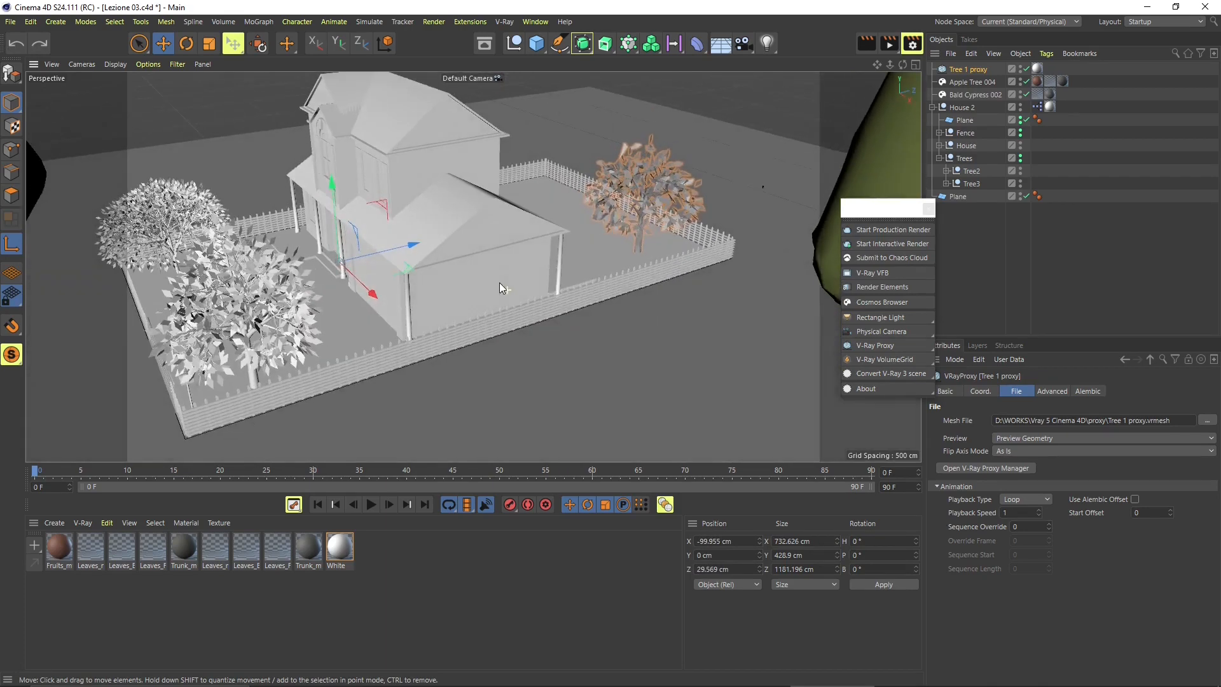
right_click(960, 71)
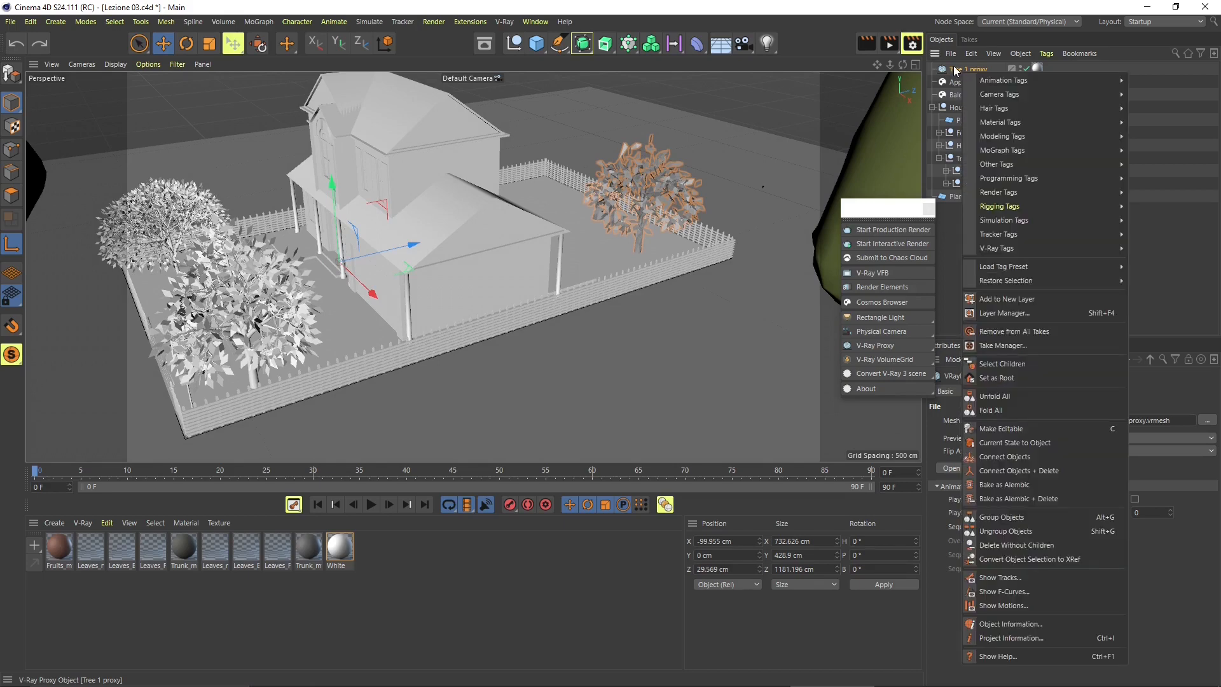
click(954, 68)
Select Tree2 at the front corner of the yard and check its child objects
alt+middle_drag(323, 287, 424, 287)
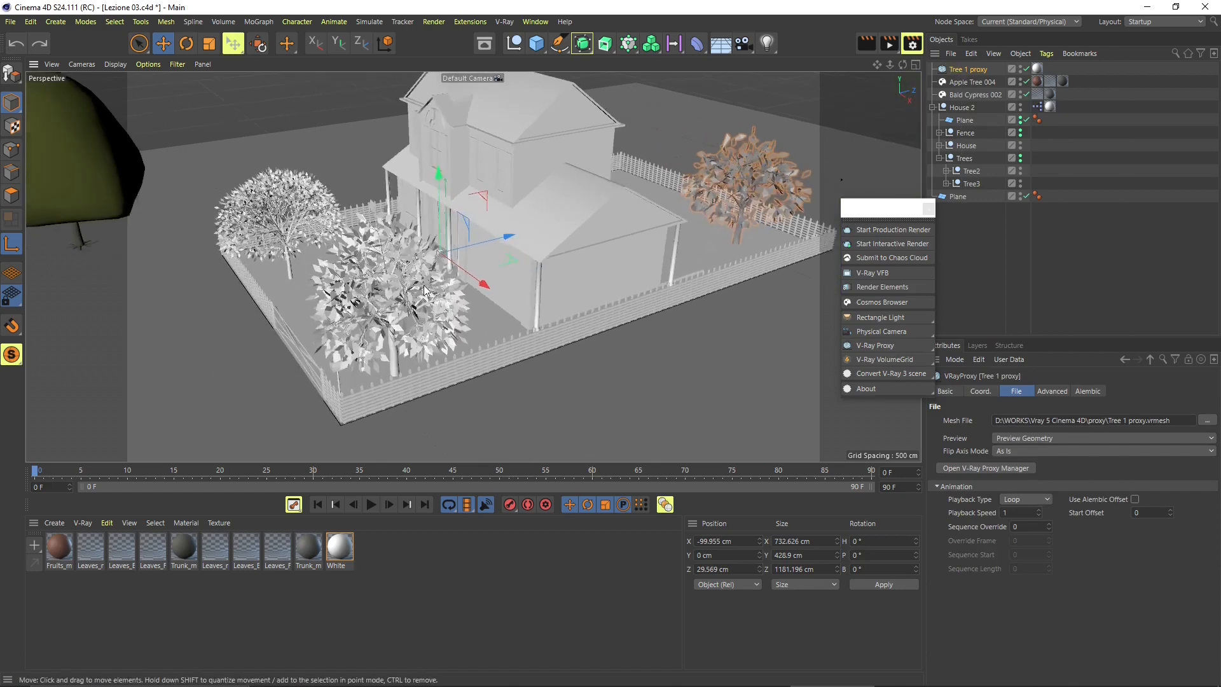
scroll(424, 290, down, 3)
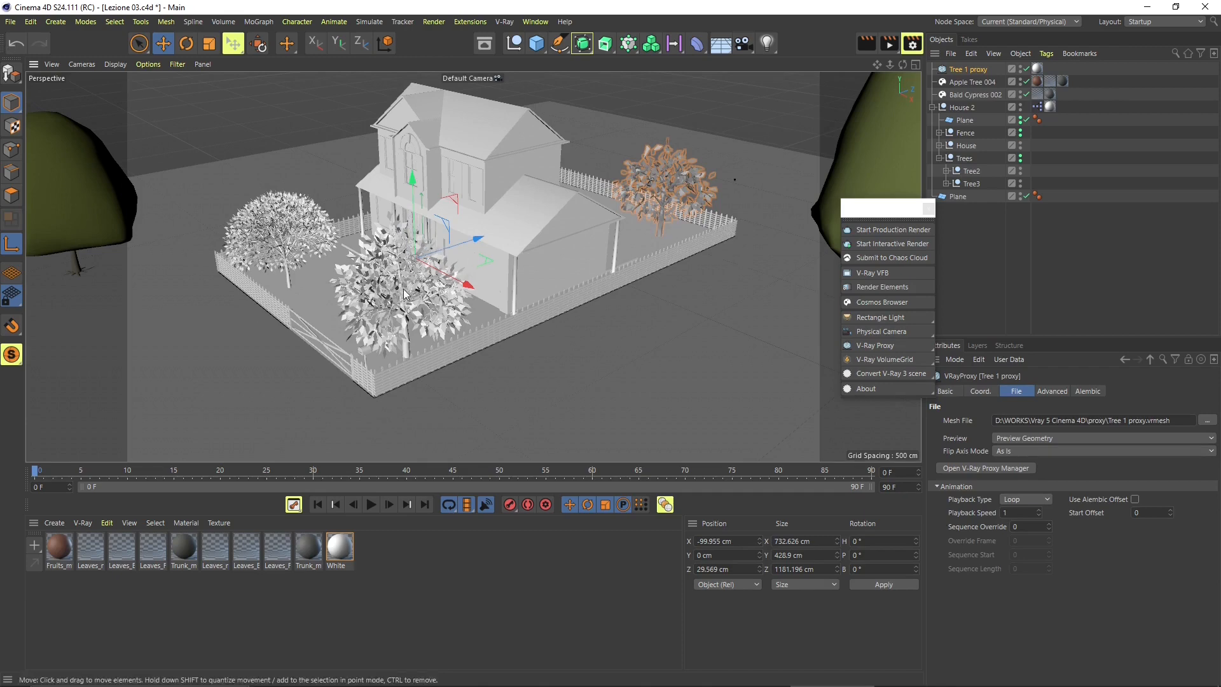
scroll(412, 294, down, 2)
scroll(412, 294, down, 1)
alt+drag(412, 294, 400, 257)
mouse_move(309, 291)
alt+mouse_down()
mouse_move(325, 309)
mouse_move(463, 348)
mouse_move(312, 300)
alt+mouse_up()
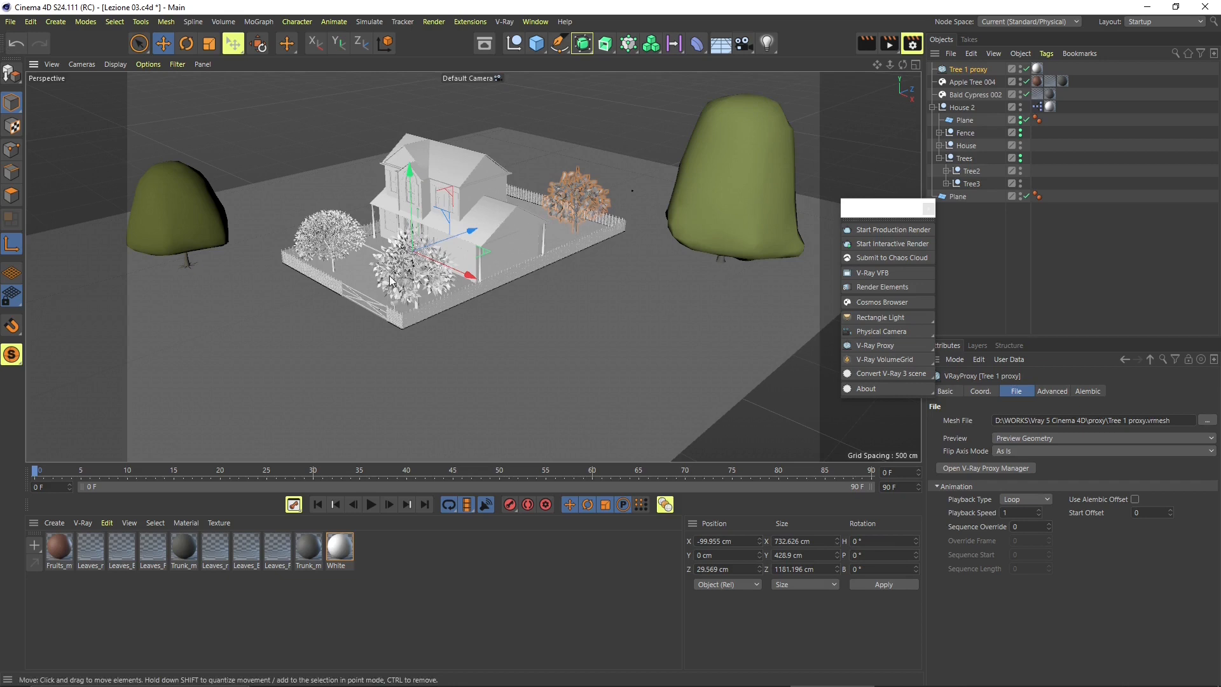
click(425, 262)
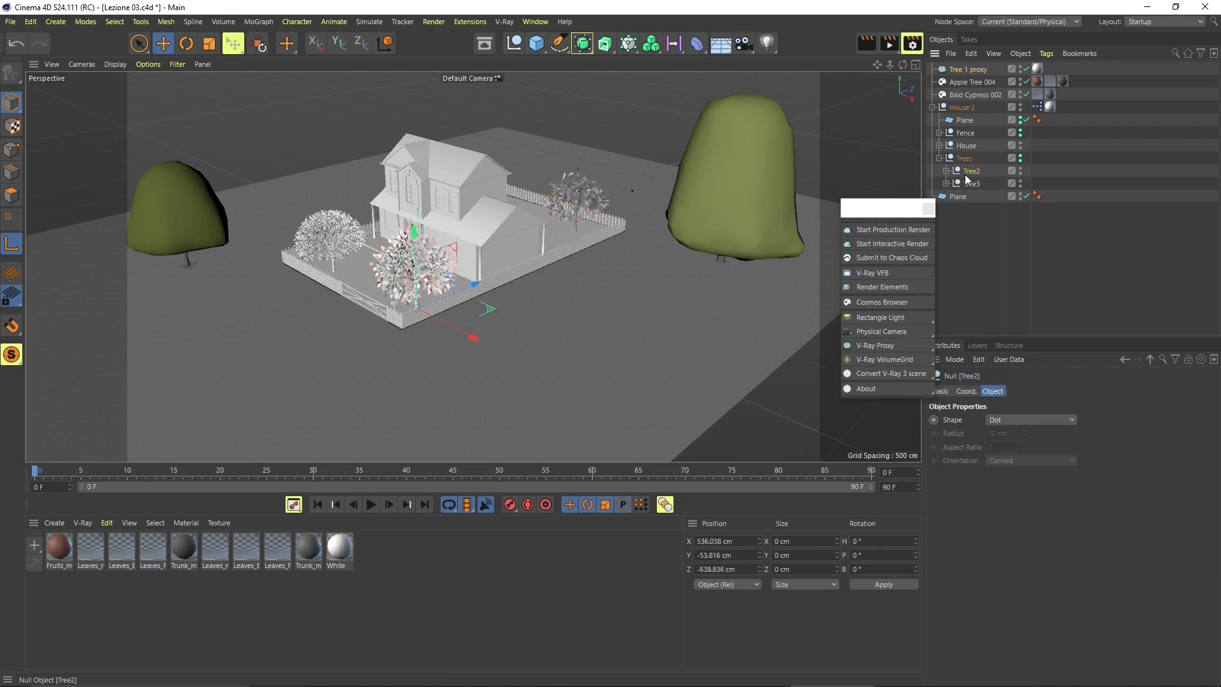
click(946, 171)
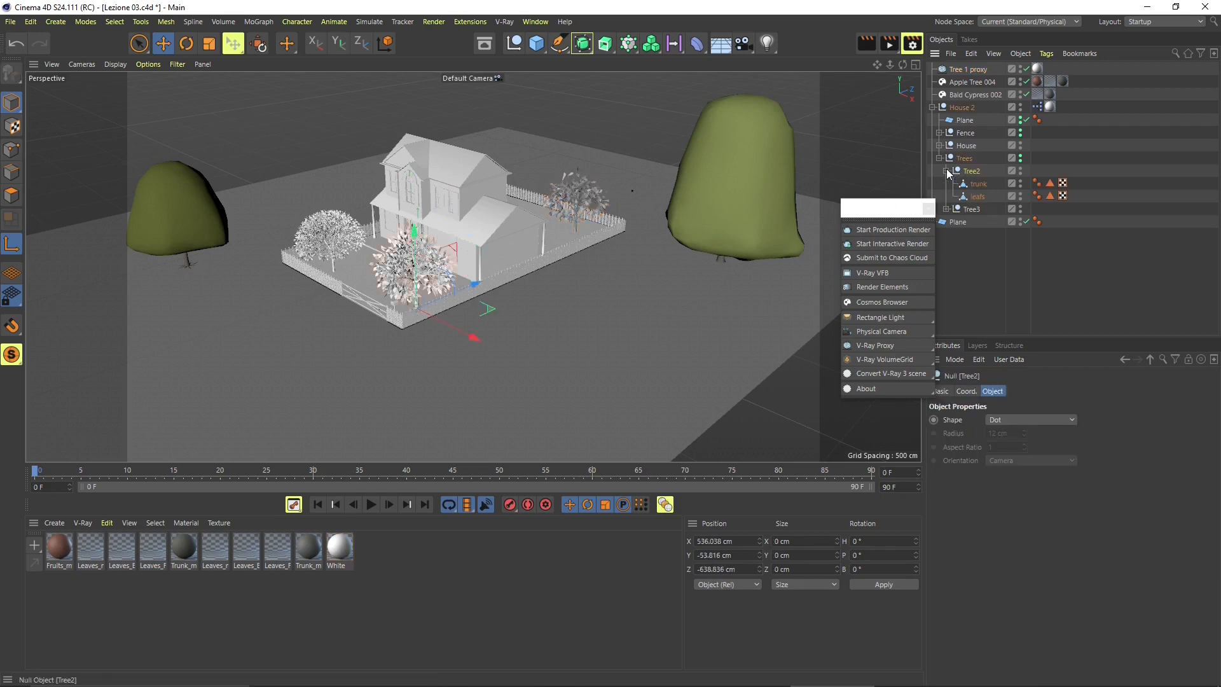
click(946, 171)
Export Tree2 as a V-Ray Proxy (*.vrmesh) with Add Proxy to Scene and Remove Exported Objects disabled
click(11, 21)
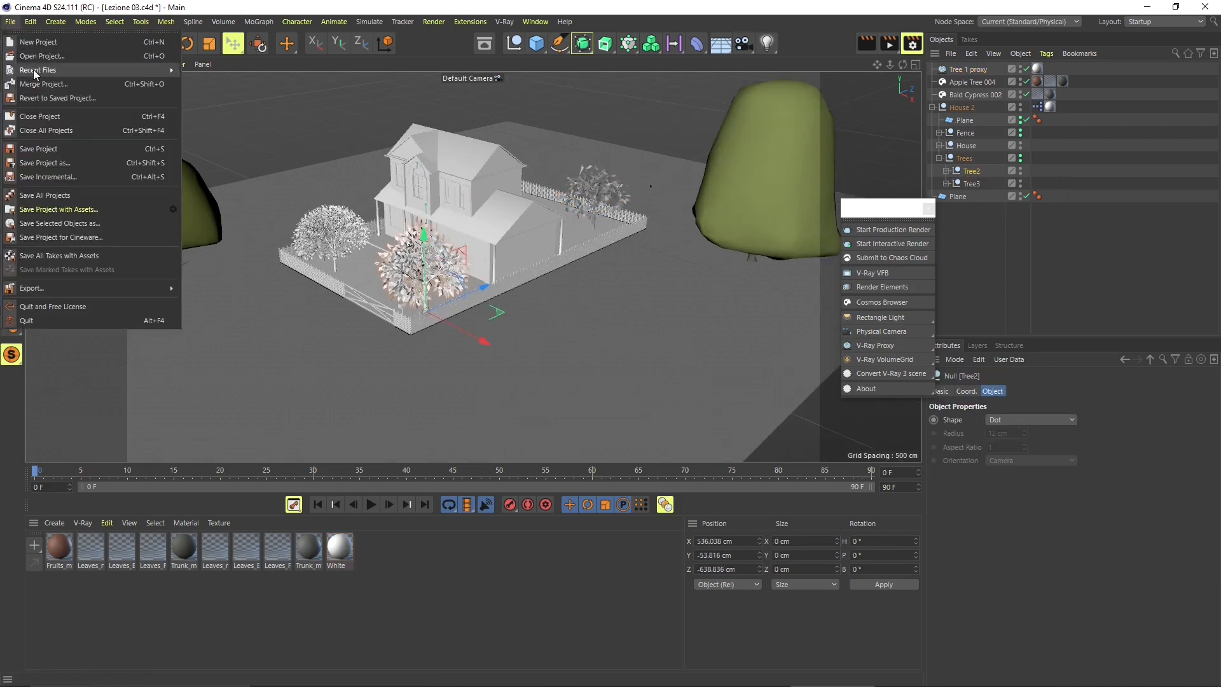
mouse_move(35, 71)
mouse_move(32, 288)
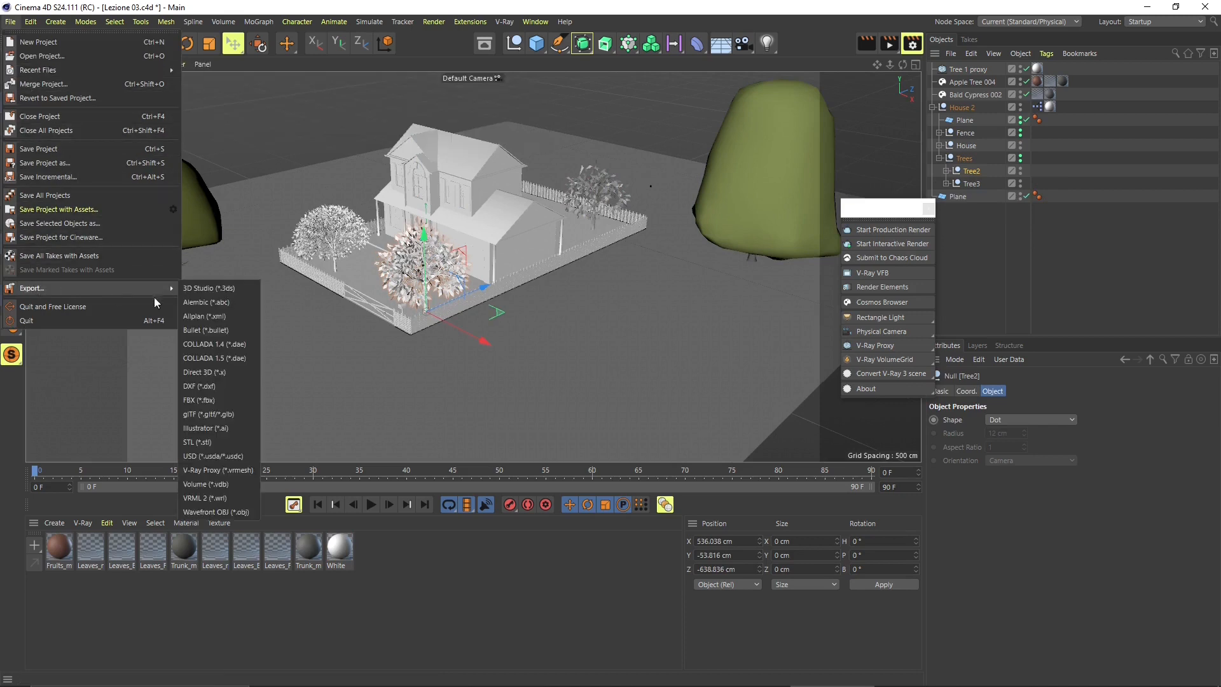
click(215, 470)
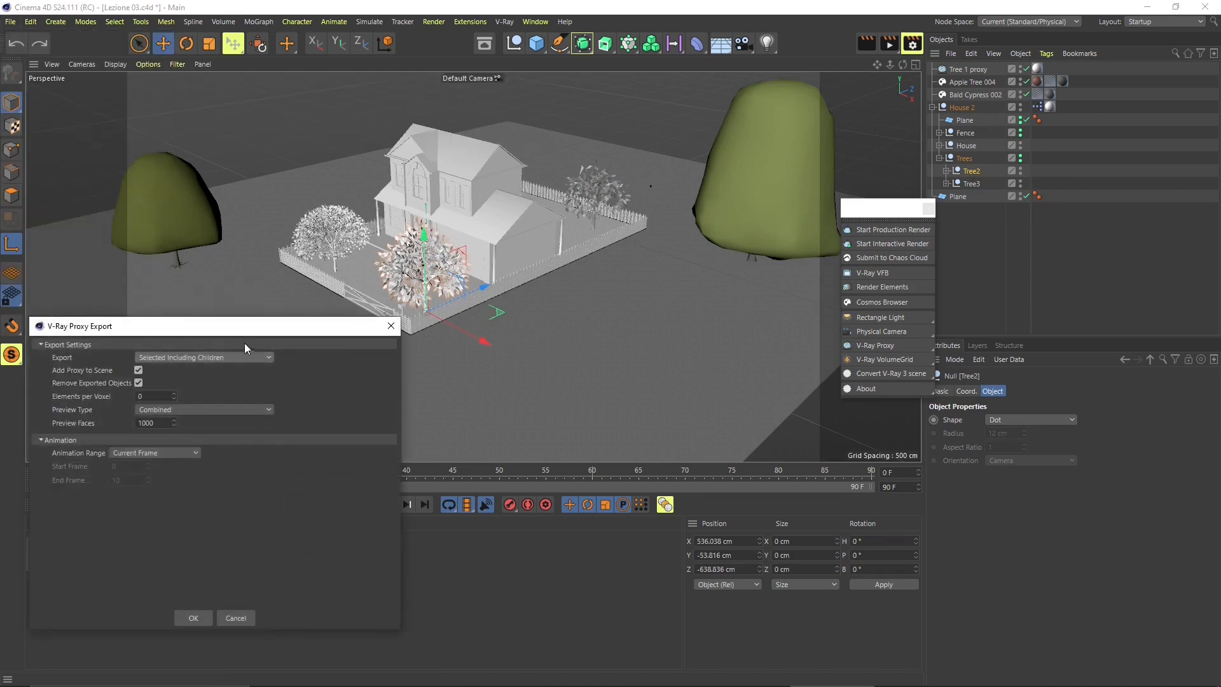
drag(453, 263, 489, 185)
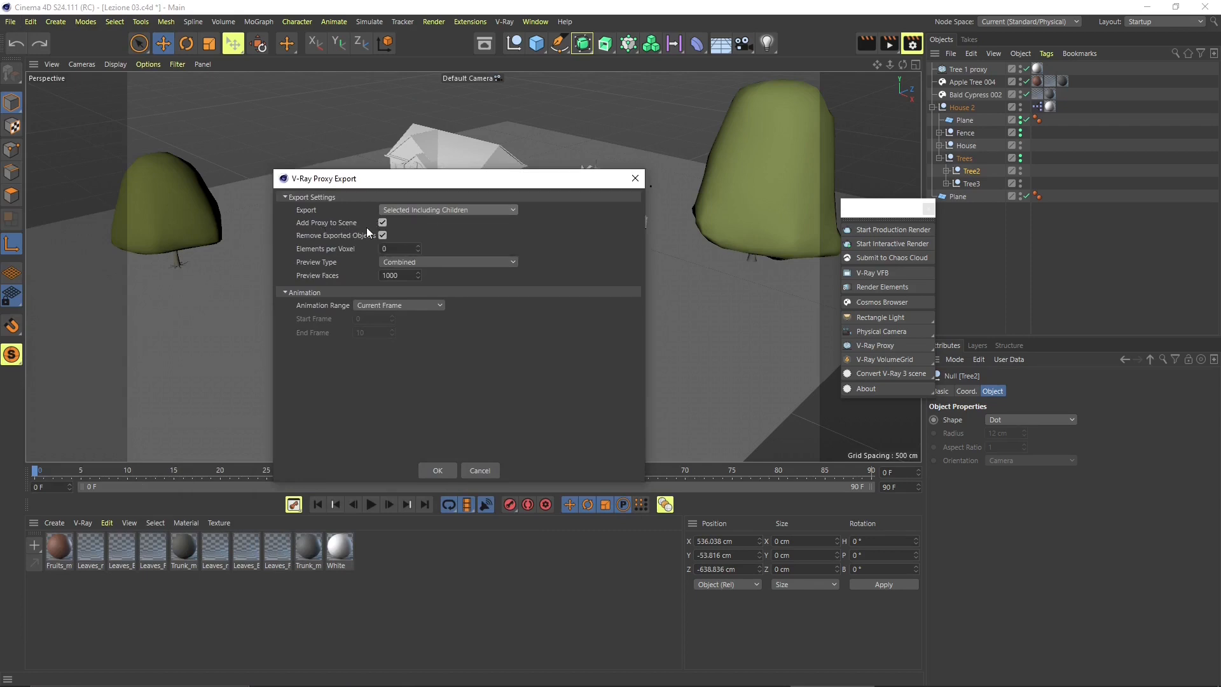
click(382, 224)
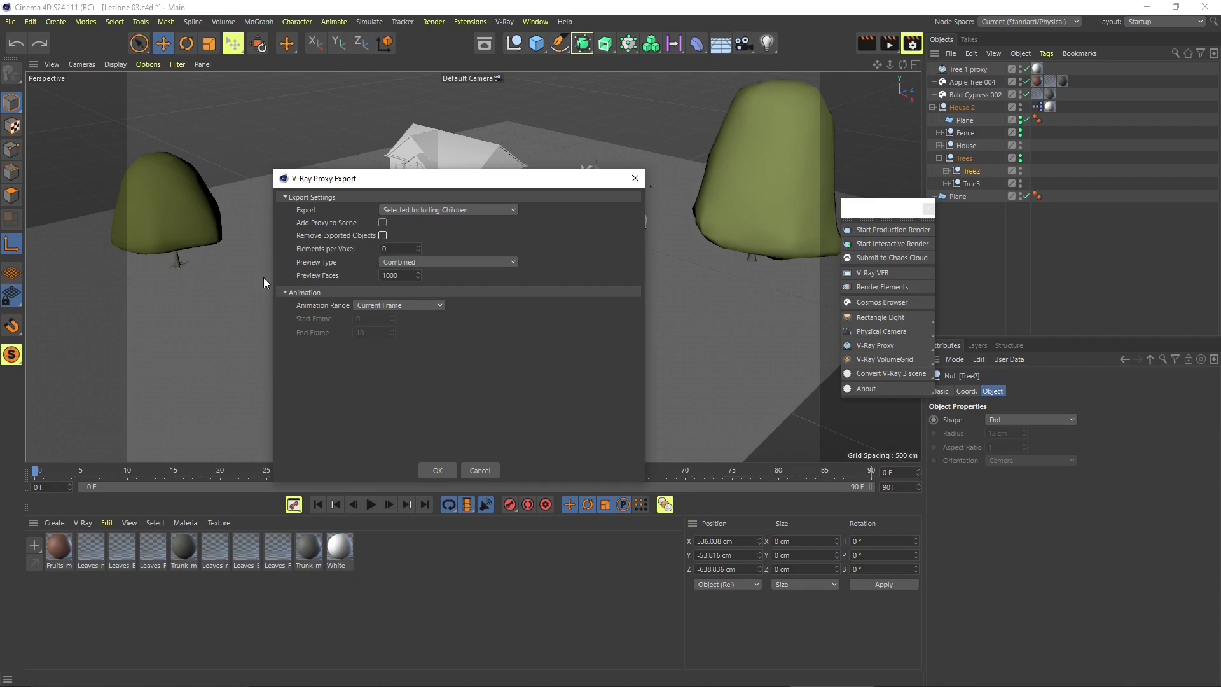
click(436, 471)
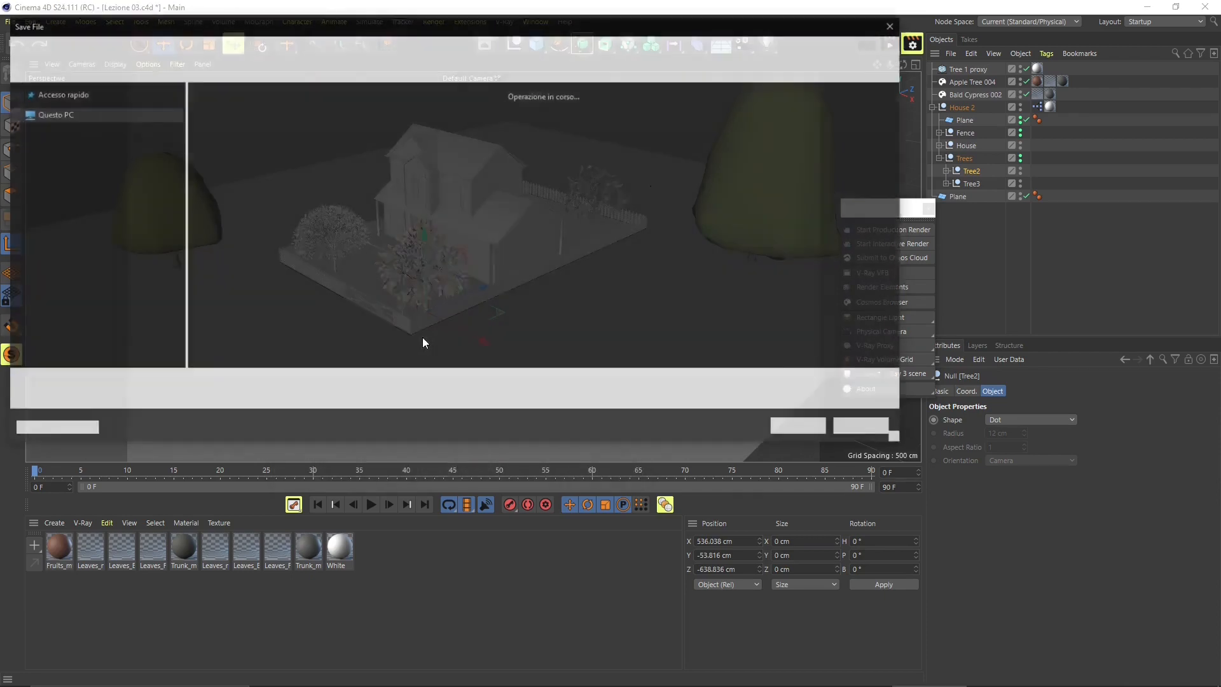
Save the exported mesh in the proxy folder as Tree 2 proxy
double_click(244, 125)
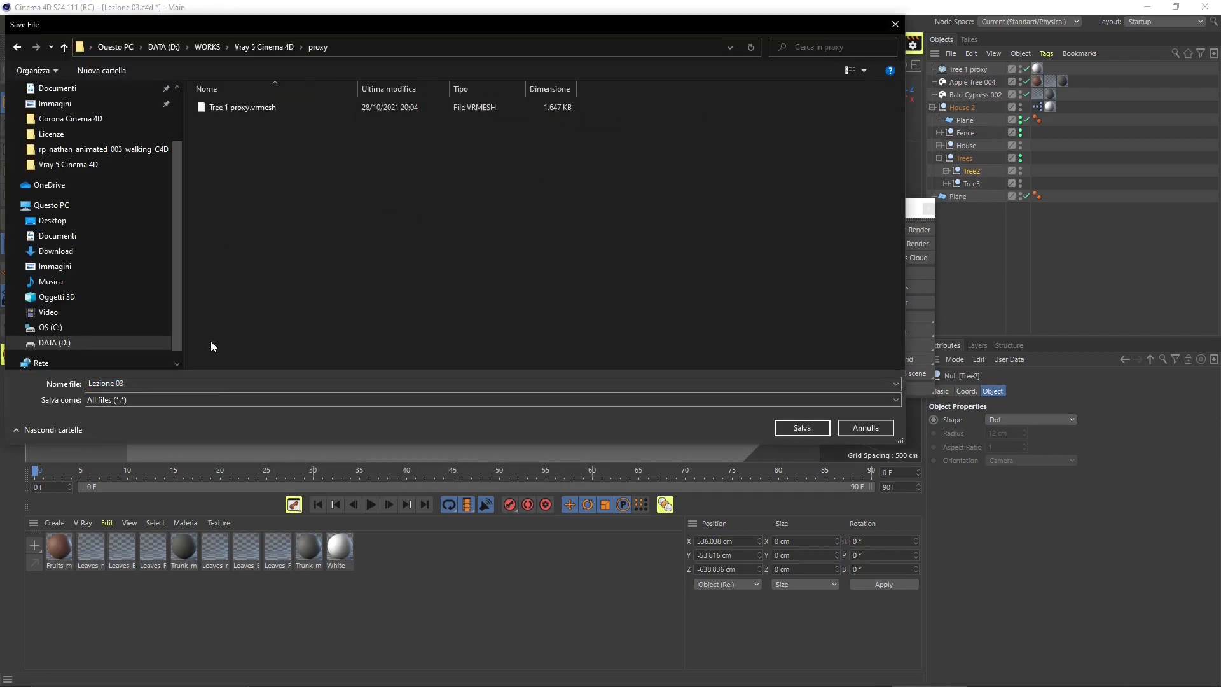
click(205, 380)
text(Tree 2 proxy)
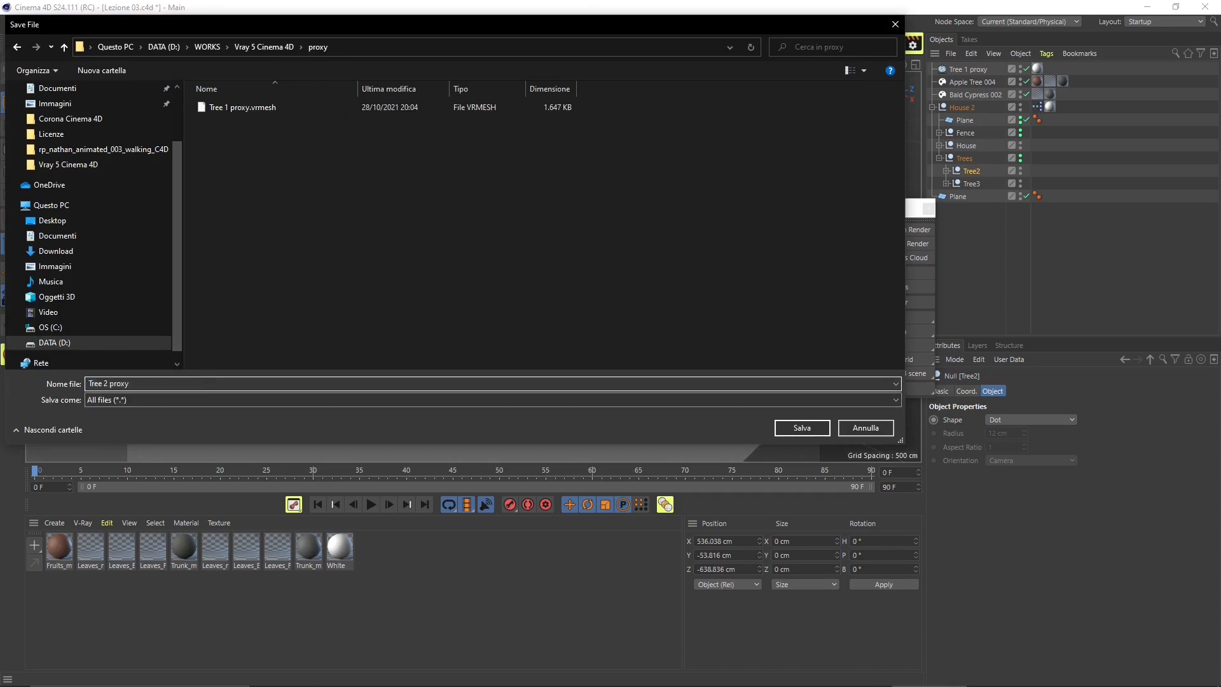
click(802, 427)
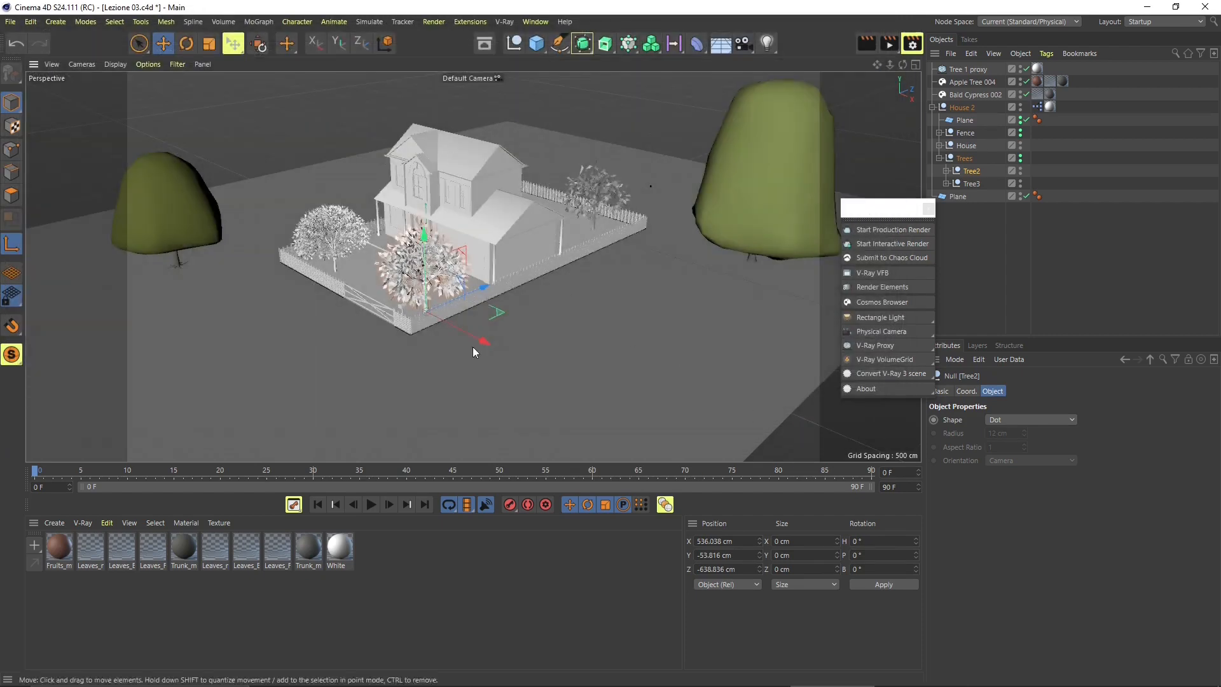
Expand Tree2, select its null without the trunk and leafs, and try to move it with axis modification enabled
mouse_move(470, 337)
mouse_down()
mouse_move(441, 323)
mouse_move(454, 334)
mouse_up()
key(ctrl+z)
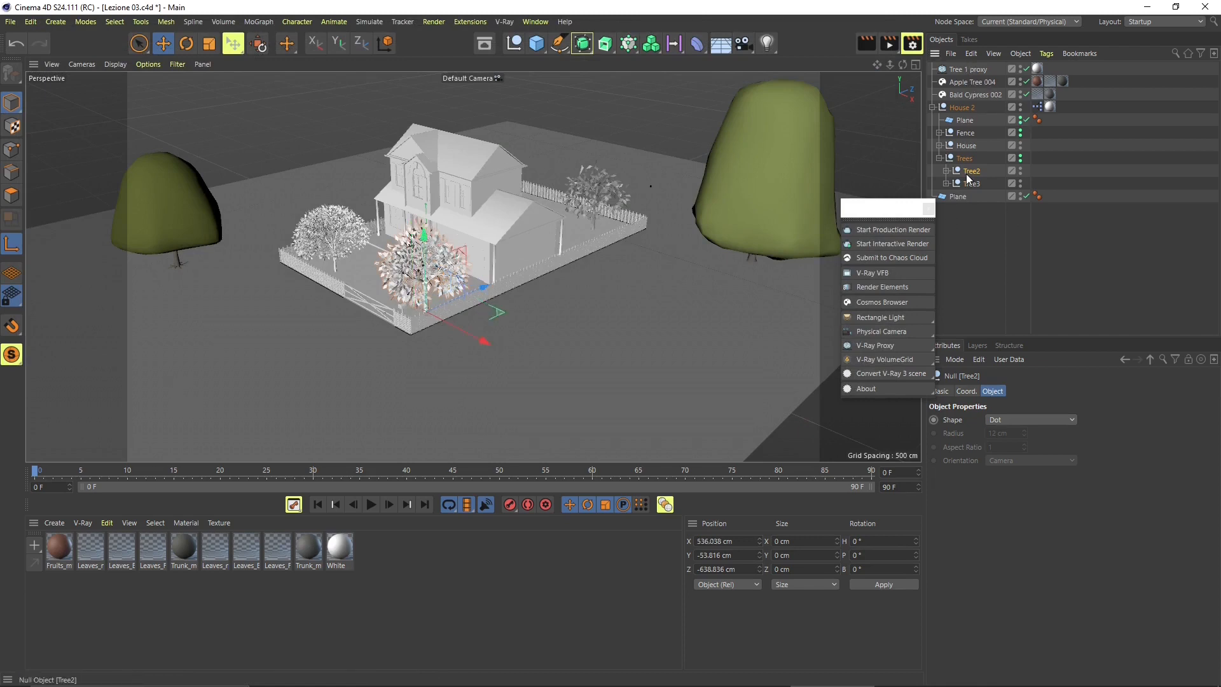
click(947, 171)
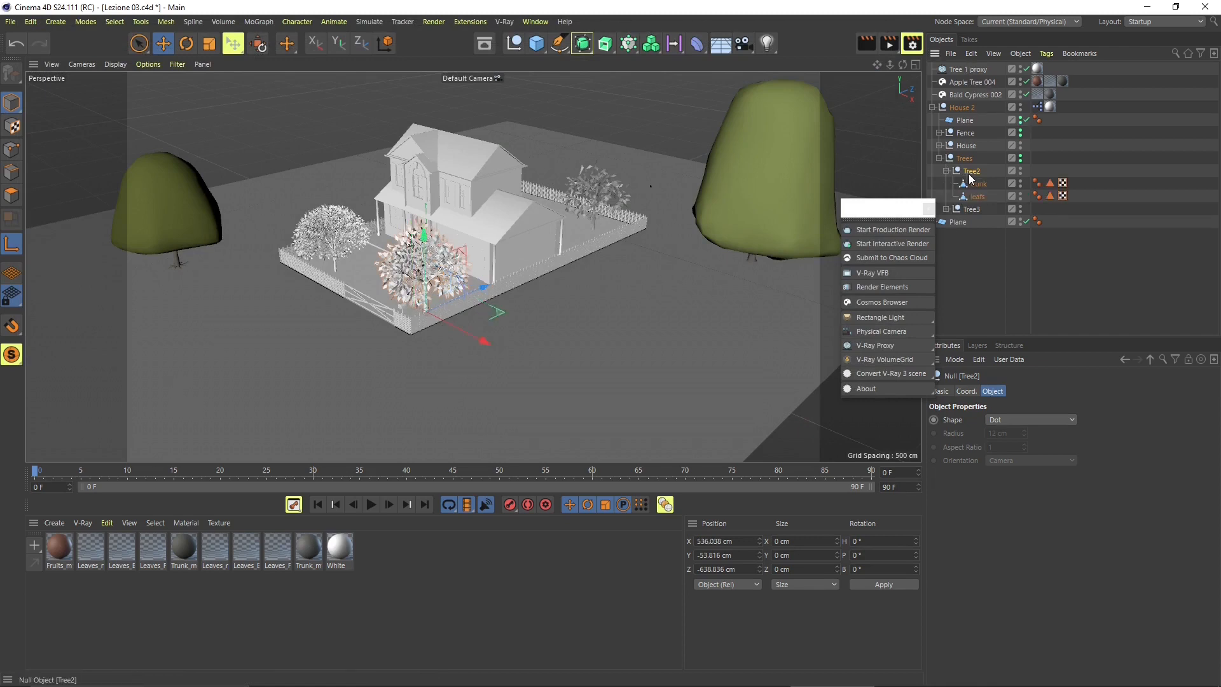
click(976, 195)
shift+click(971, 171)
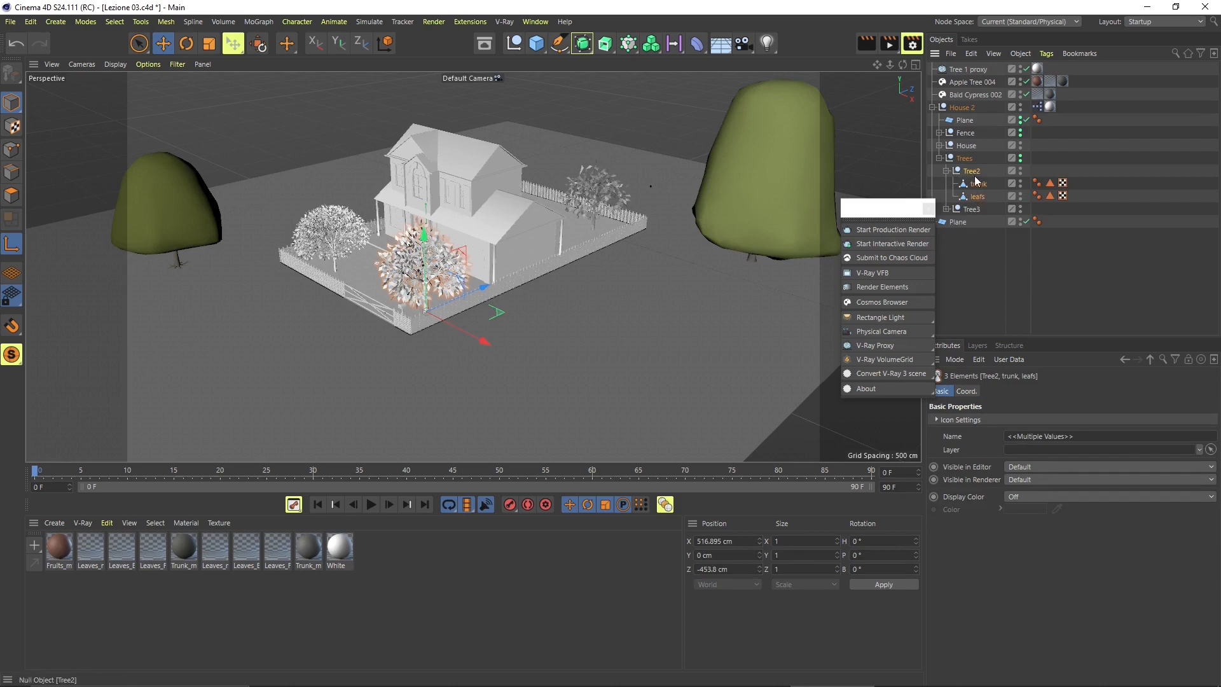
click(957, 187)
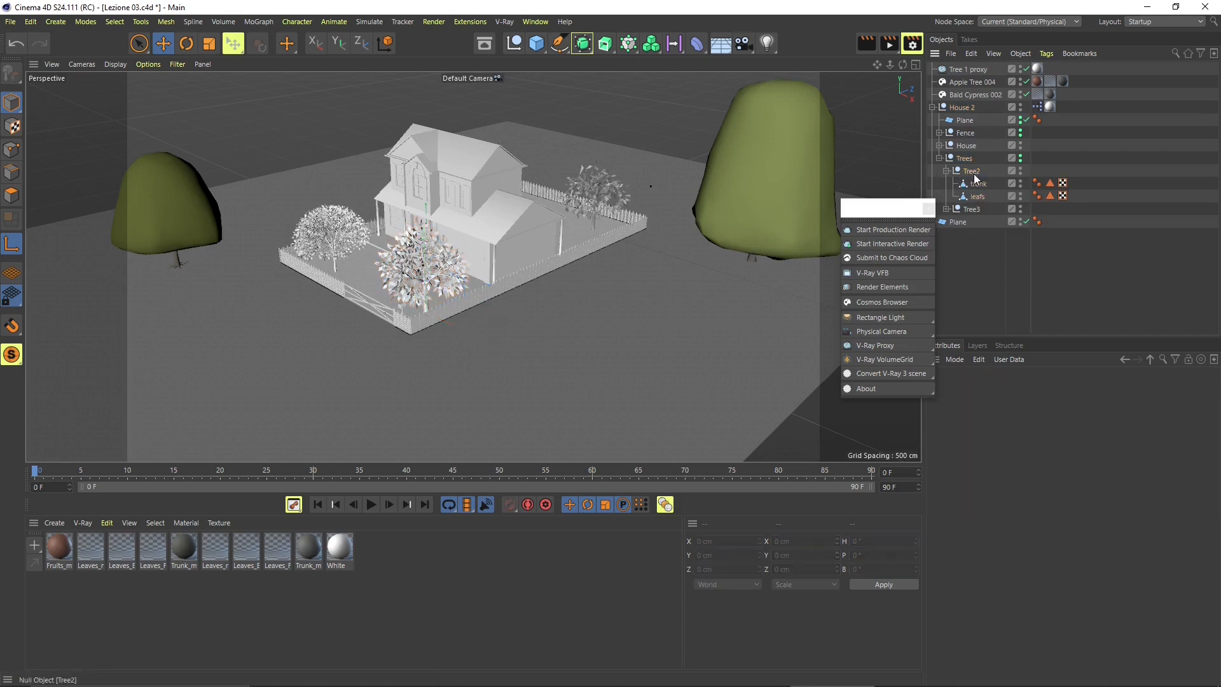
click(974, 173)
drag(502, 312, 417, 317)
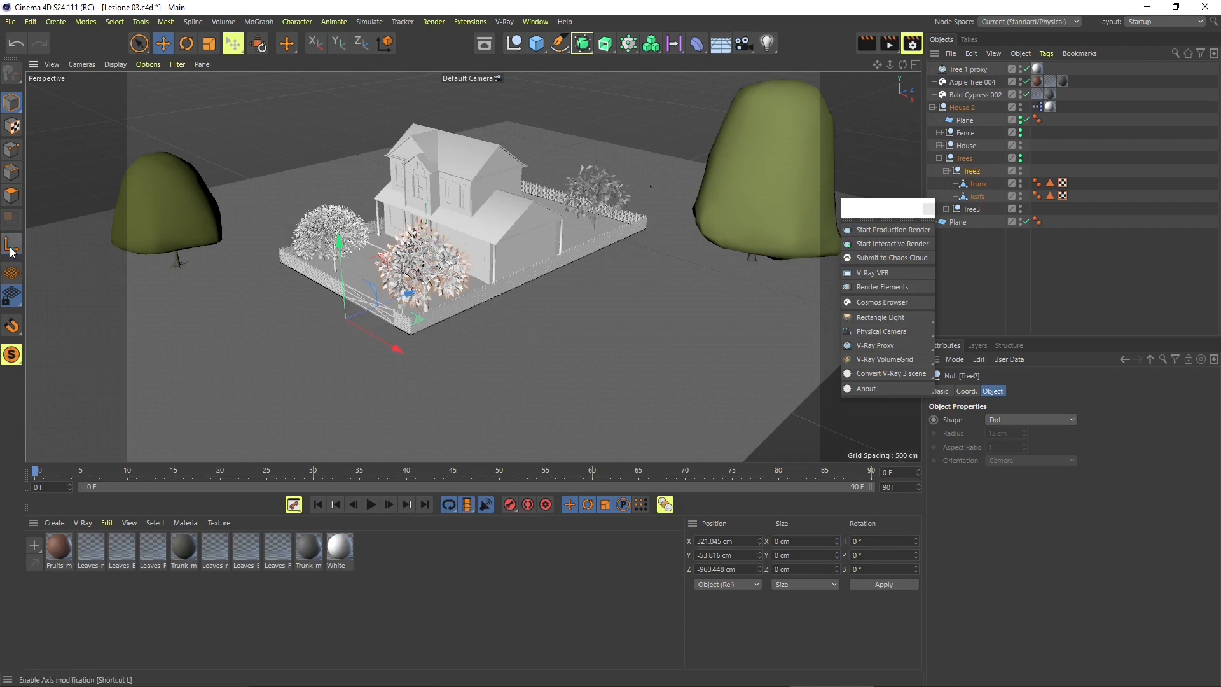
Turn off axis modification and move Tree2 outside the fence to about X 1427 cm and Z -676 cm
drag(423, 319, 630, 383)
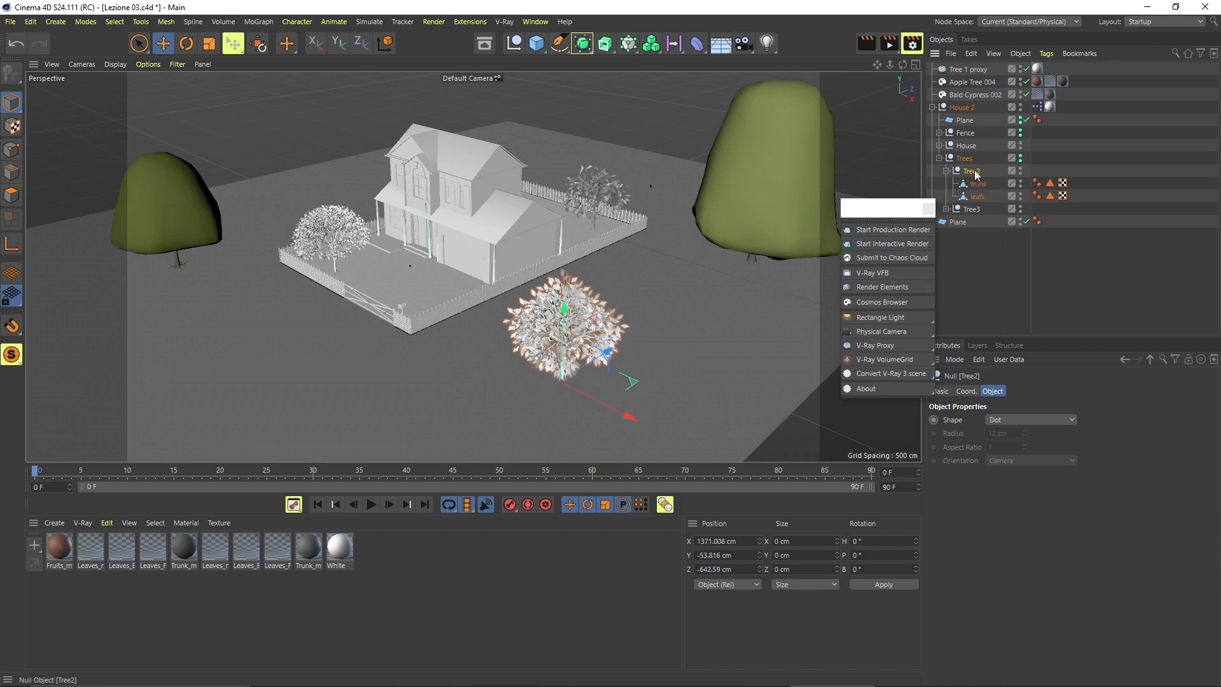
mouse_move(630, 385)
mouse_down()
mouse_move(712, 407)
mouse_move(500, 399)
mouse_move(662, 393)
mouse_move(636, 395)
mouse_up()
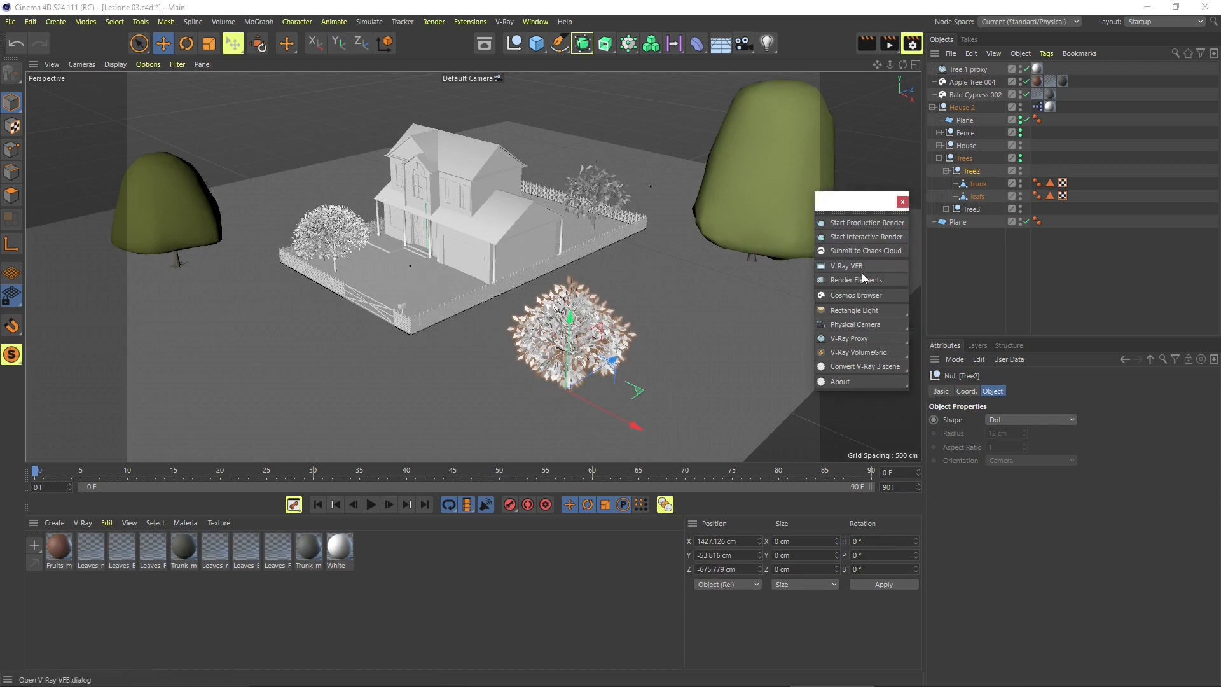
Add an empty V-Ray Proxy object and move it into the yard at about X 385 cm and Z -434 cm
click(840, 342)
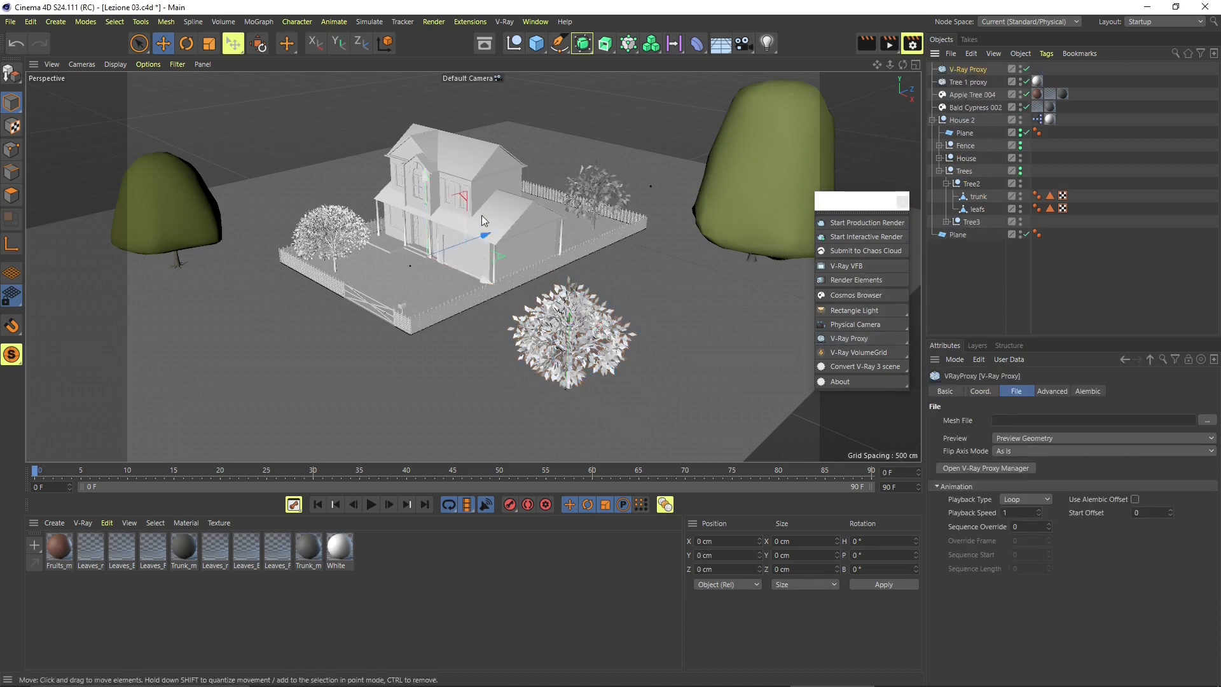
drag(502, 256, 464, 308)
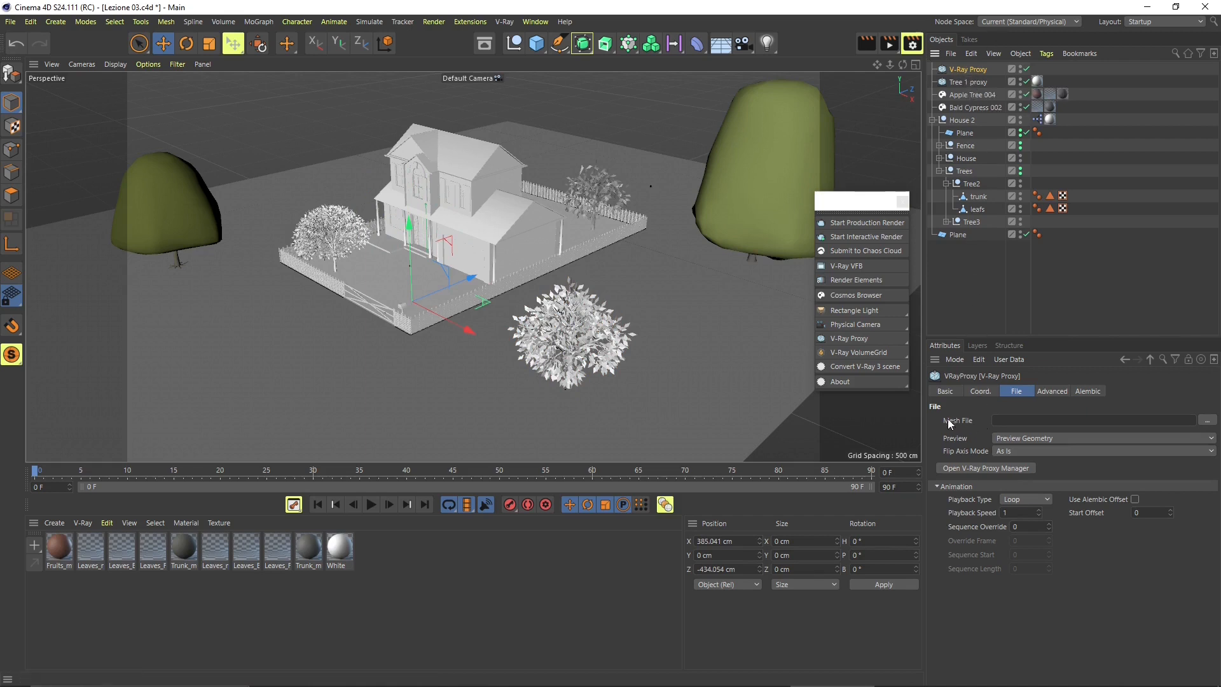
Load Tree 2 proxy.vrmesh from the project's proxy folder as the mesh file of the new V-Ray Proxy
click(1206, 423)
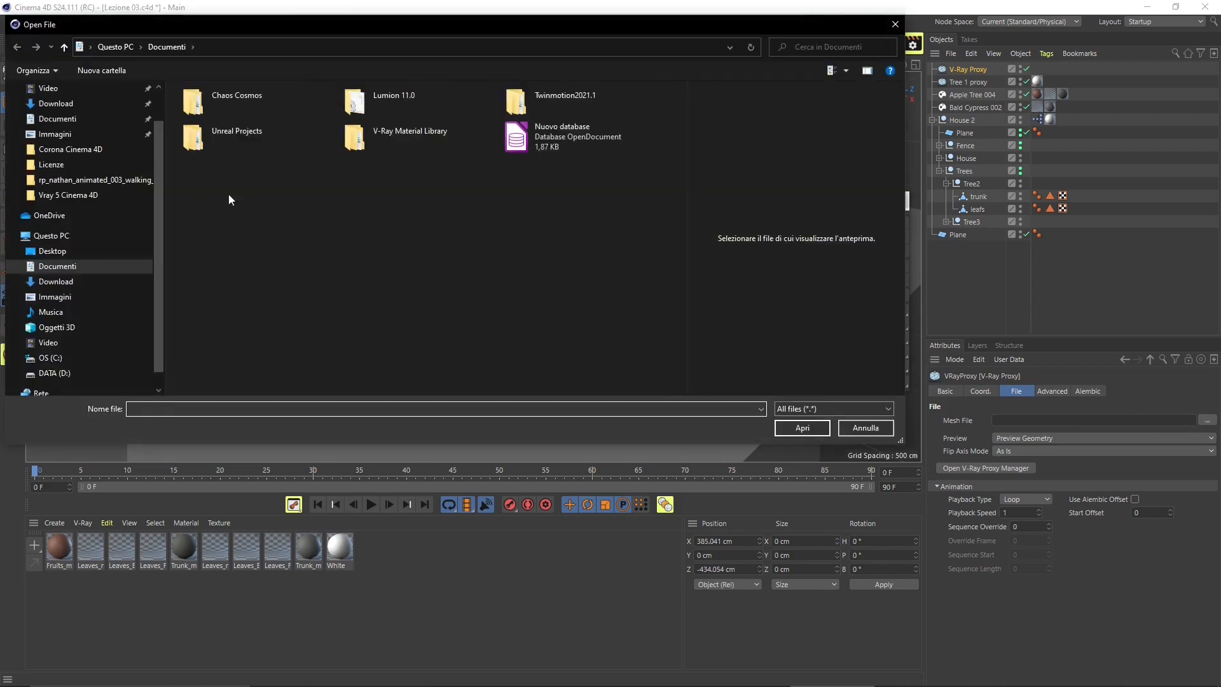
click(85, 195)
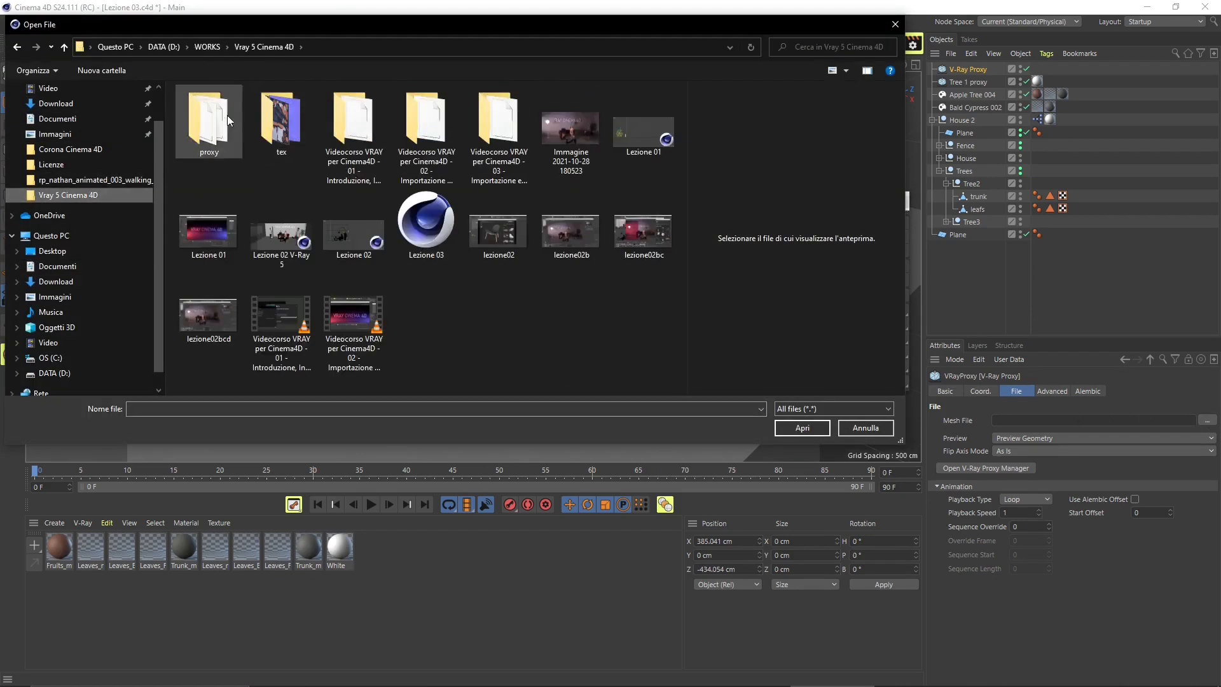
double_click(227, 116)
double_click(209, 117)
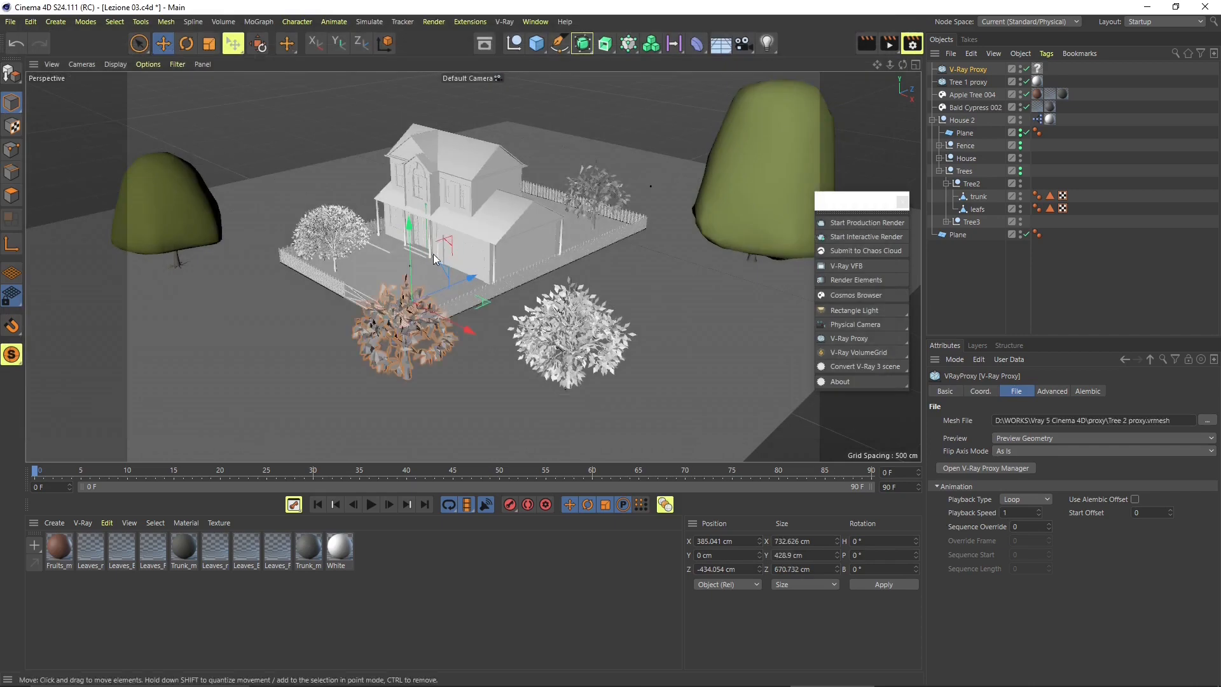
Compare the loaded proxy tree with the original Tree2 from close up, ground level and above
scroll(410, 364, up, 5)
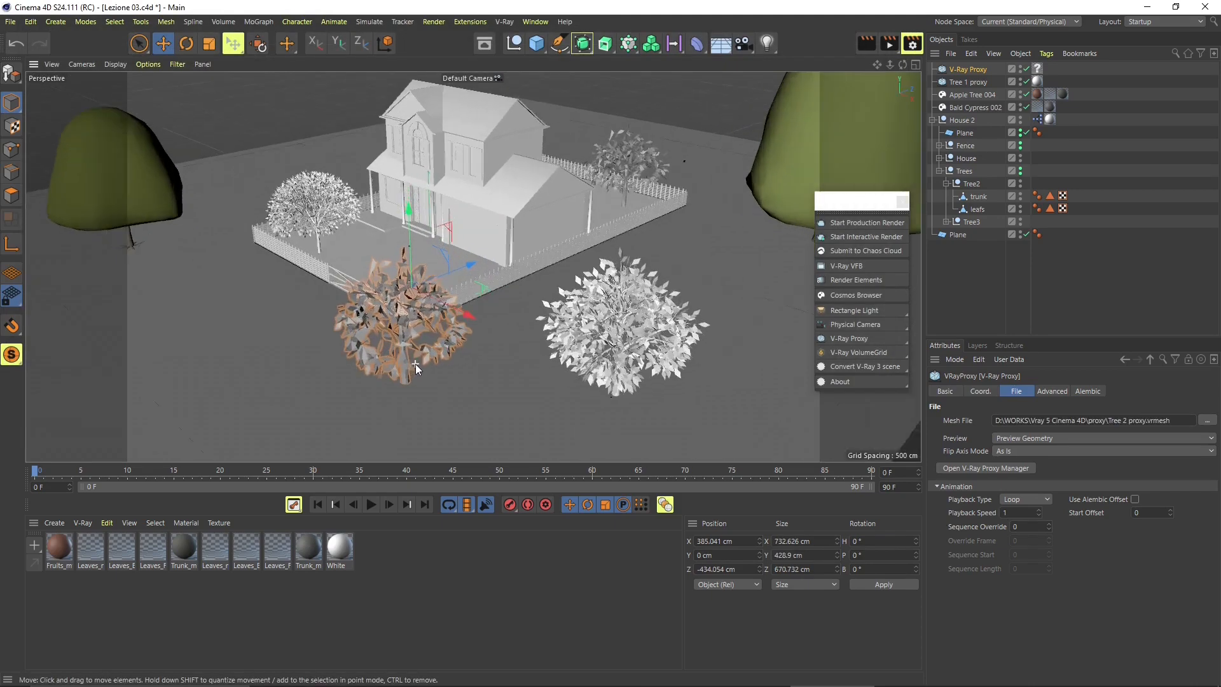
scroll(415, 363, up, 3)
click(636, 322)
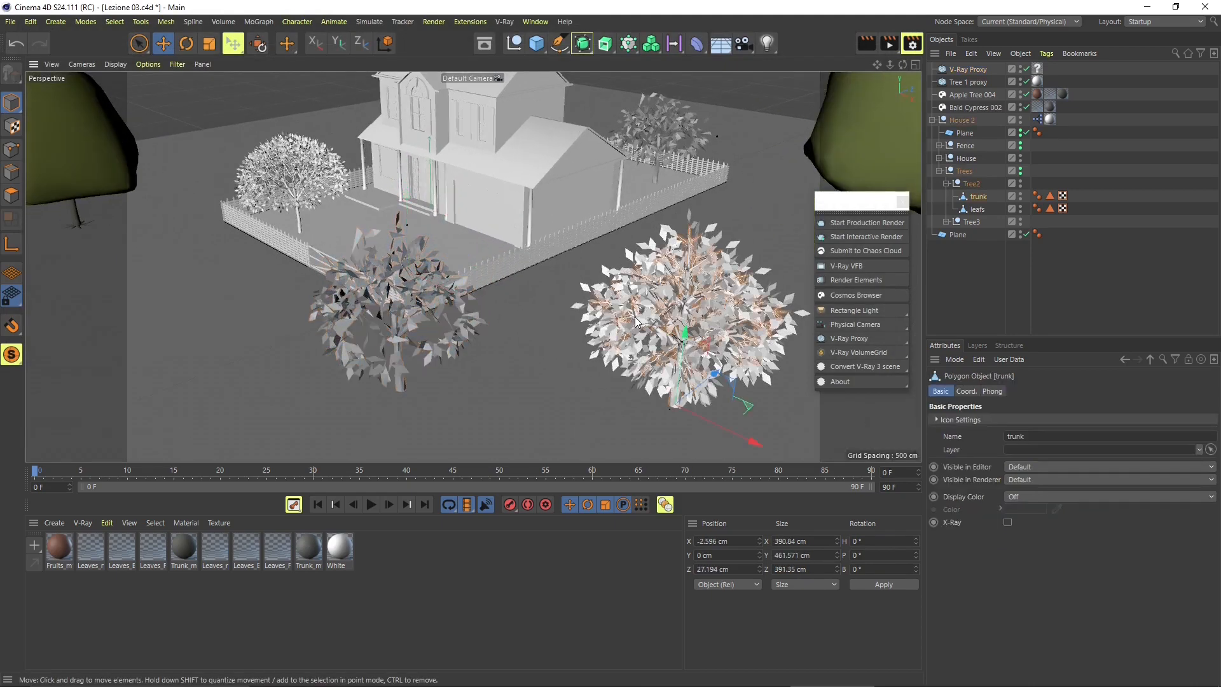
click(386, 328)
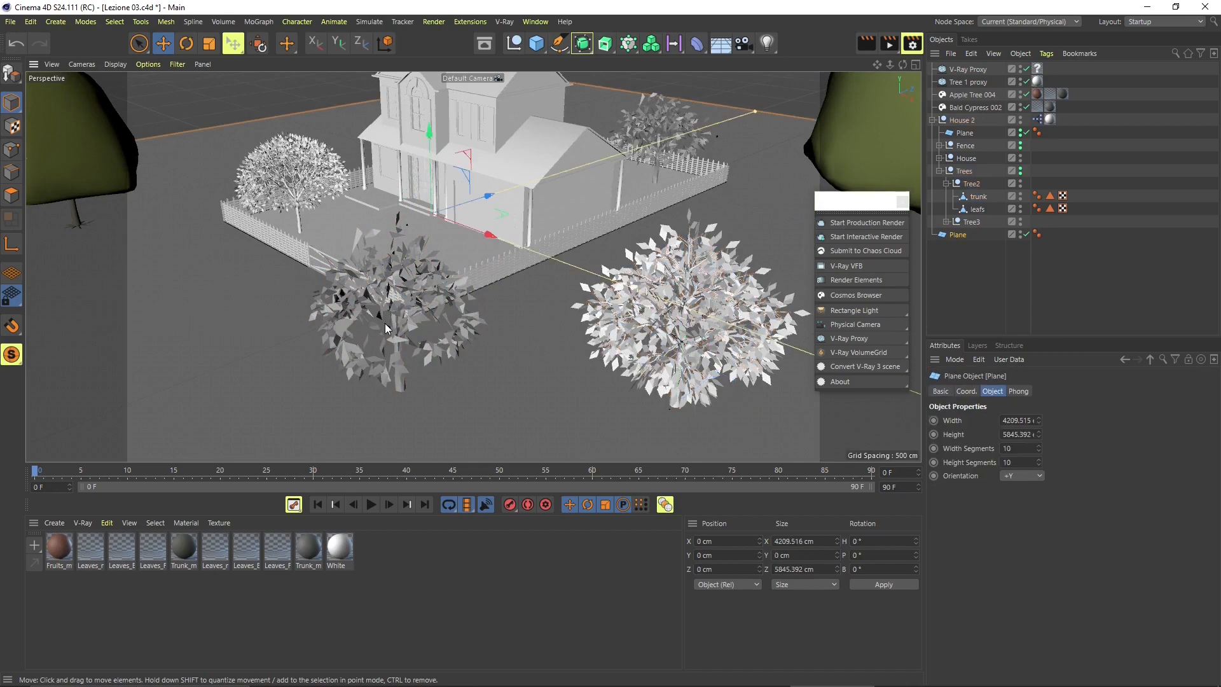
middle_click(457, 325)
middle_click(356, 140)
alt+drag(430, 356, 417, 285)
scroll(590, 284, up, 8)
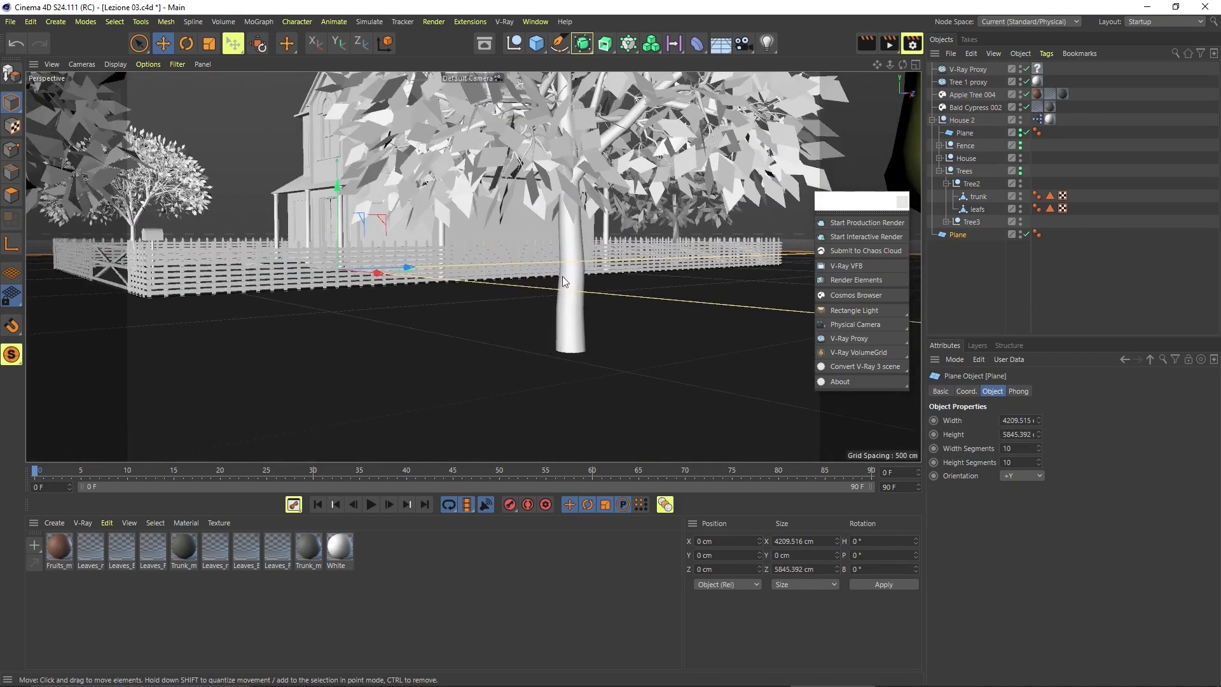
alt+middle_drag(267, 311, 467, 340)
scroll(322, 297, down, 6)
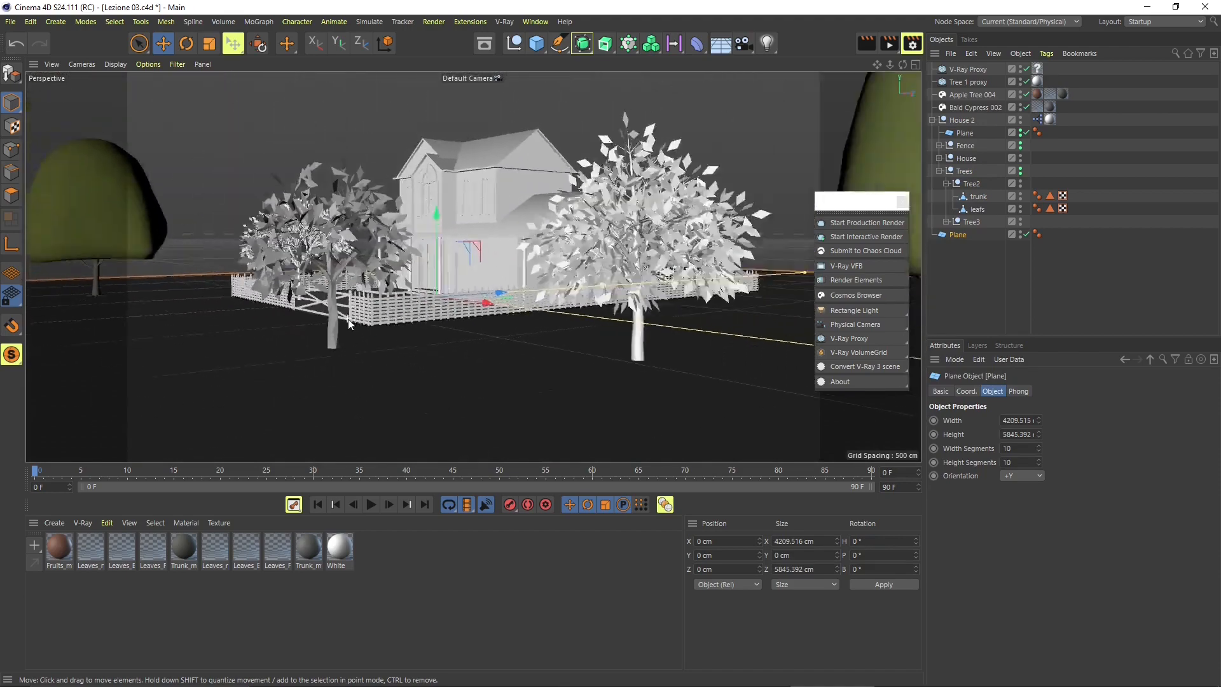
scroll(350, 318, down, 5)
alt+drag(353, 287, 353, 337)
alt+middle_drag(337, 268, 396, 328)
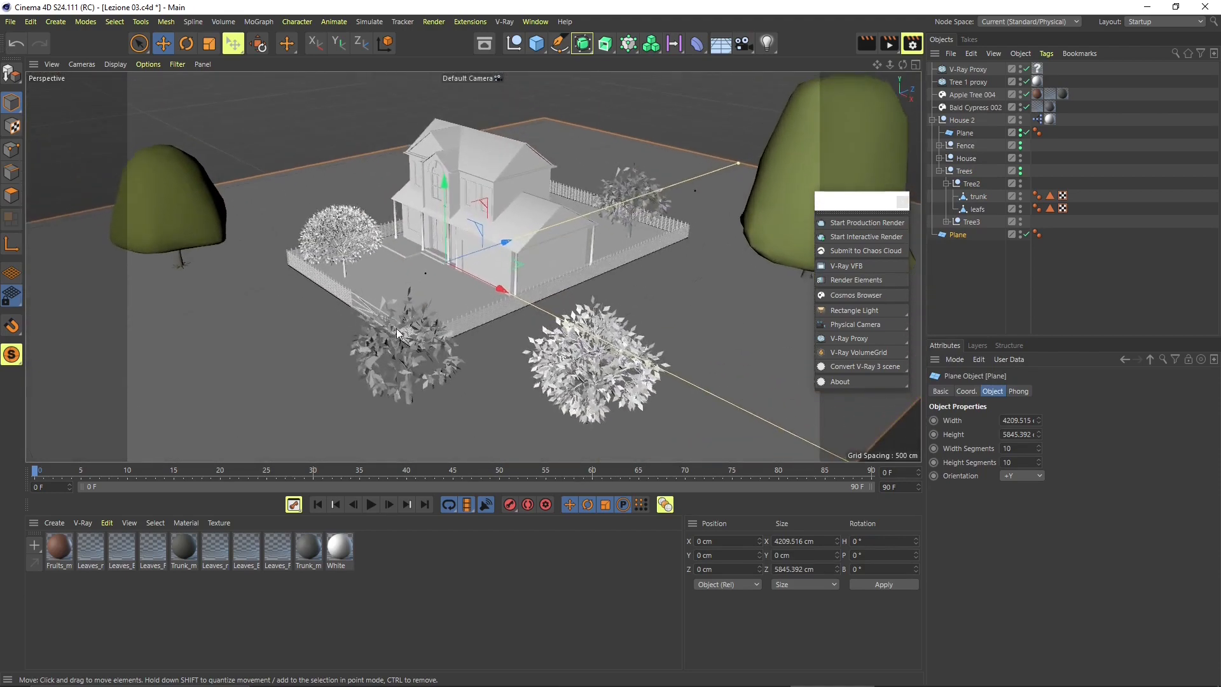
scroll(396, 328, down, 3)
mouse_move(408, 362)
alt+mouse_down()
mouse_move(413, 337)
mouse_move(398, 364)
alt+mouse_up()
scroll(426, 387, up, 2)
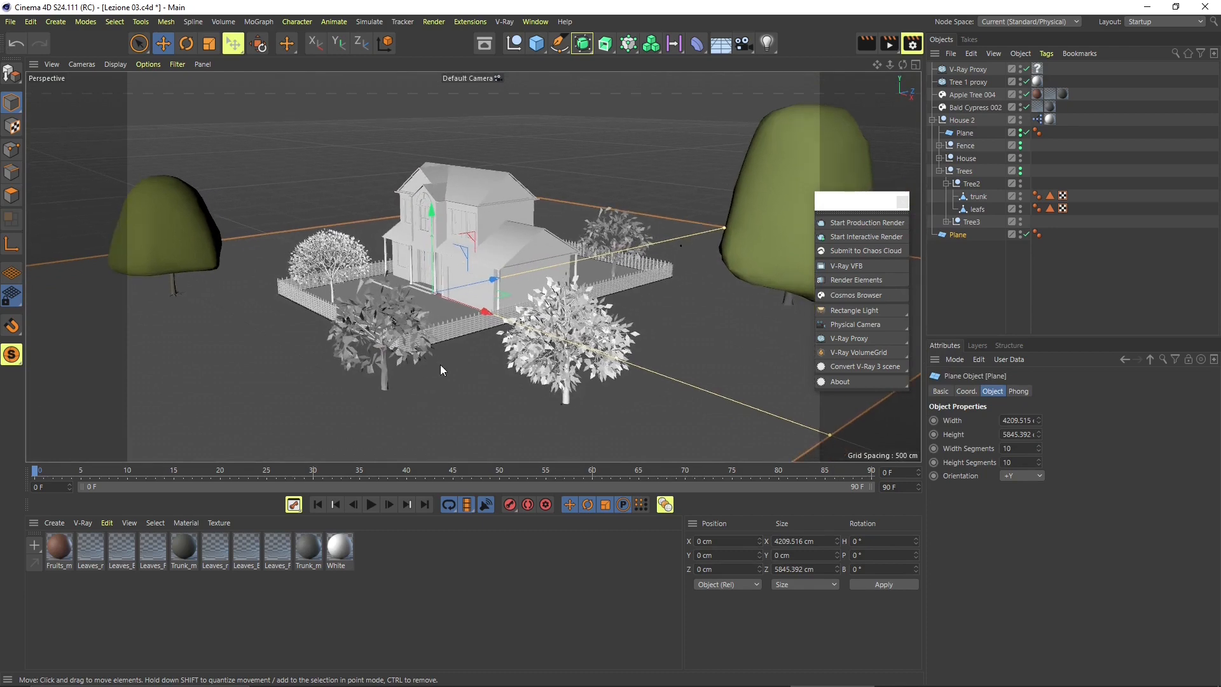
scroll(436, 388, up, 3)
scroll(436, 389, up, 2)
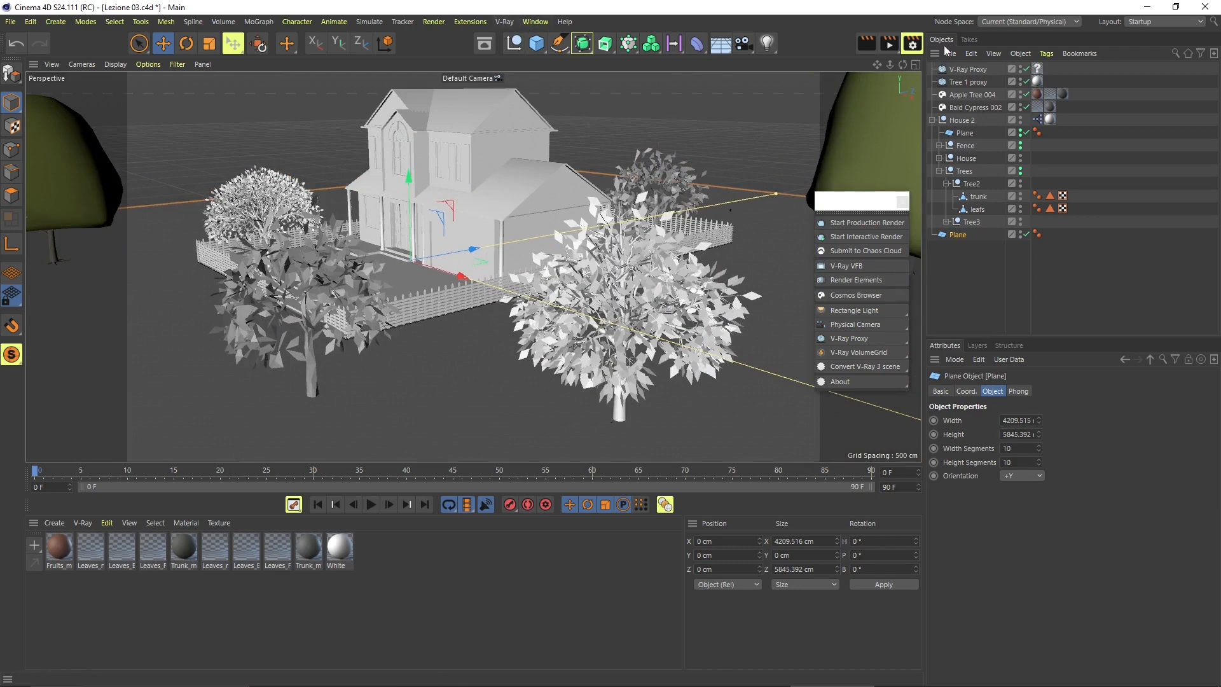
Set the scene's renderer to V-Ray in the render settings
click(918, 42)
click(612, 88)
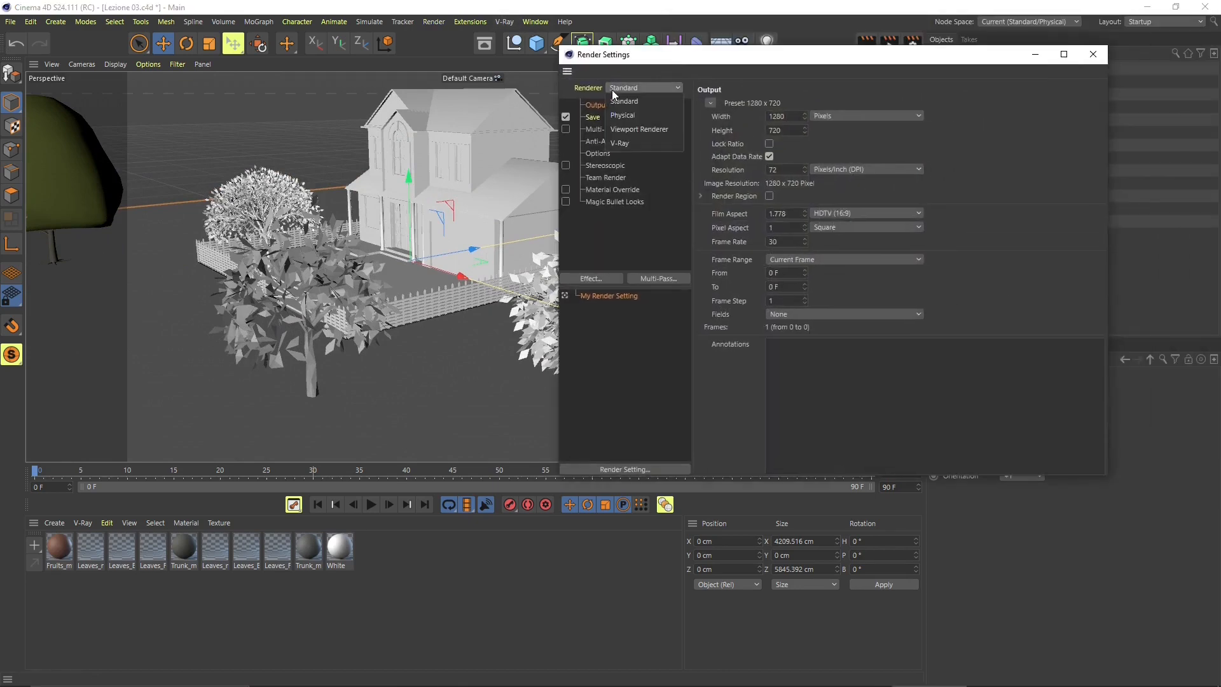
click(622, 142)
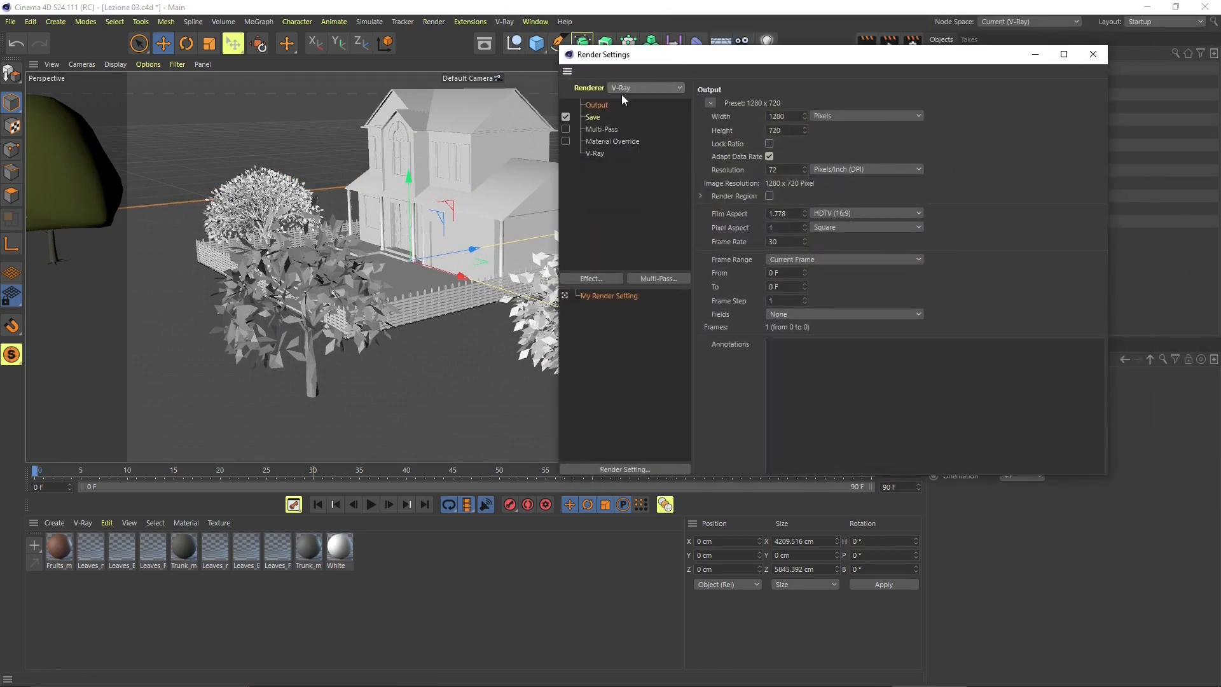
click(1101, 55)
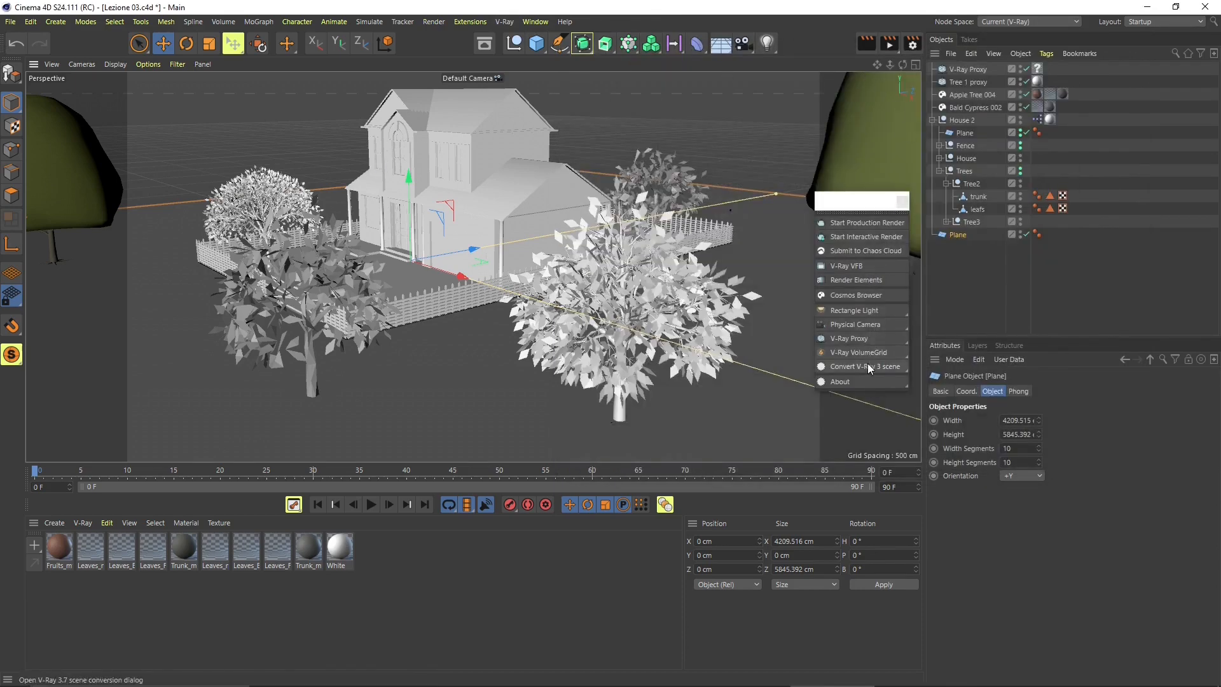
Add a V-Ray Sun to the scene and test-render the view
drag(864, 316, 971, 382)
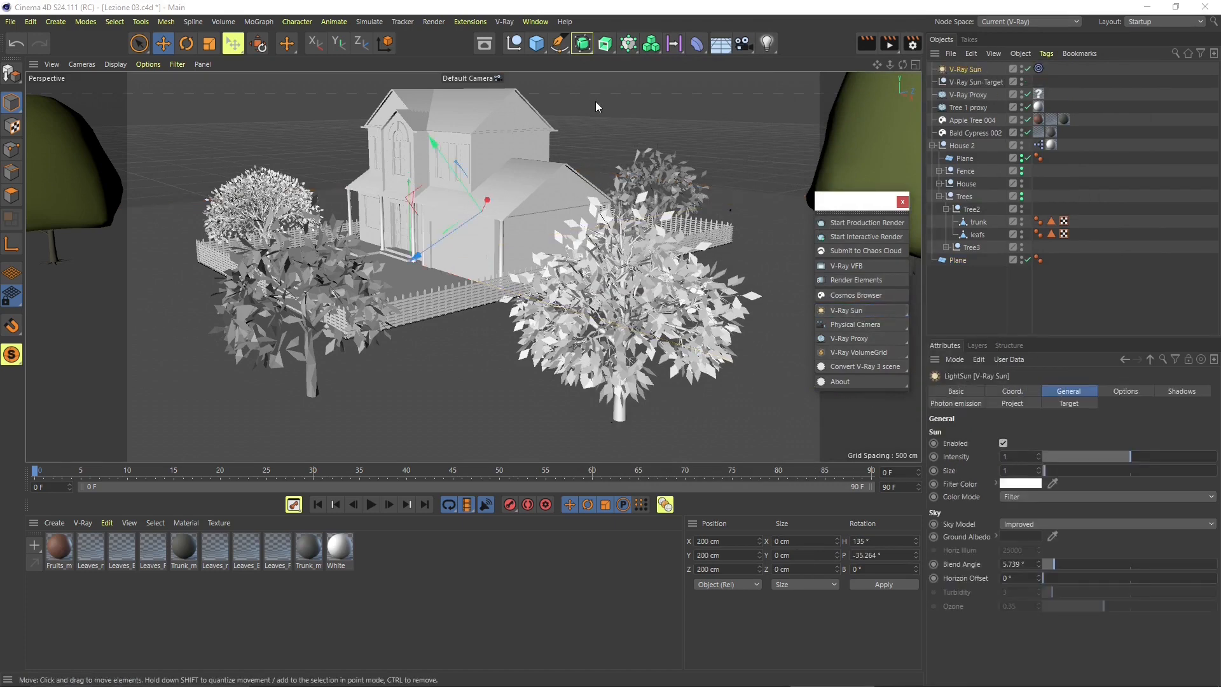
click(611, 121)
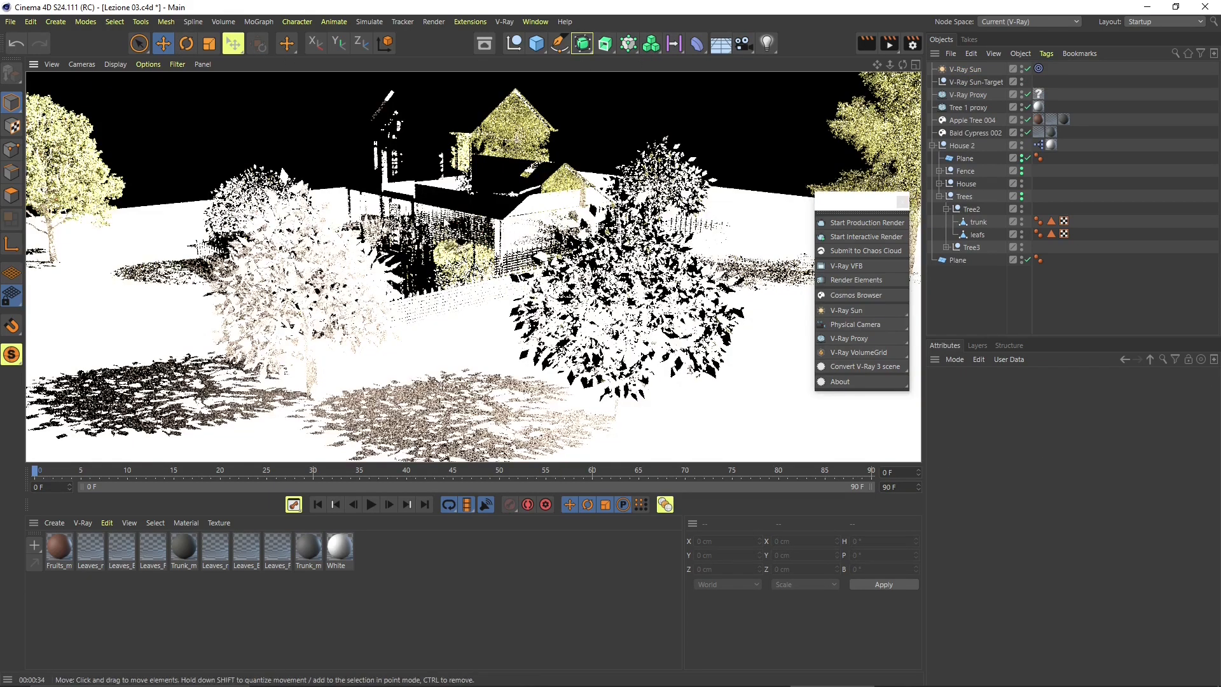
click(447, 222)
Set the V-Ray Sun's intensity to 0.1
click(969, 71)
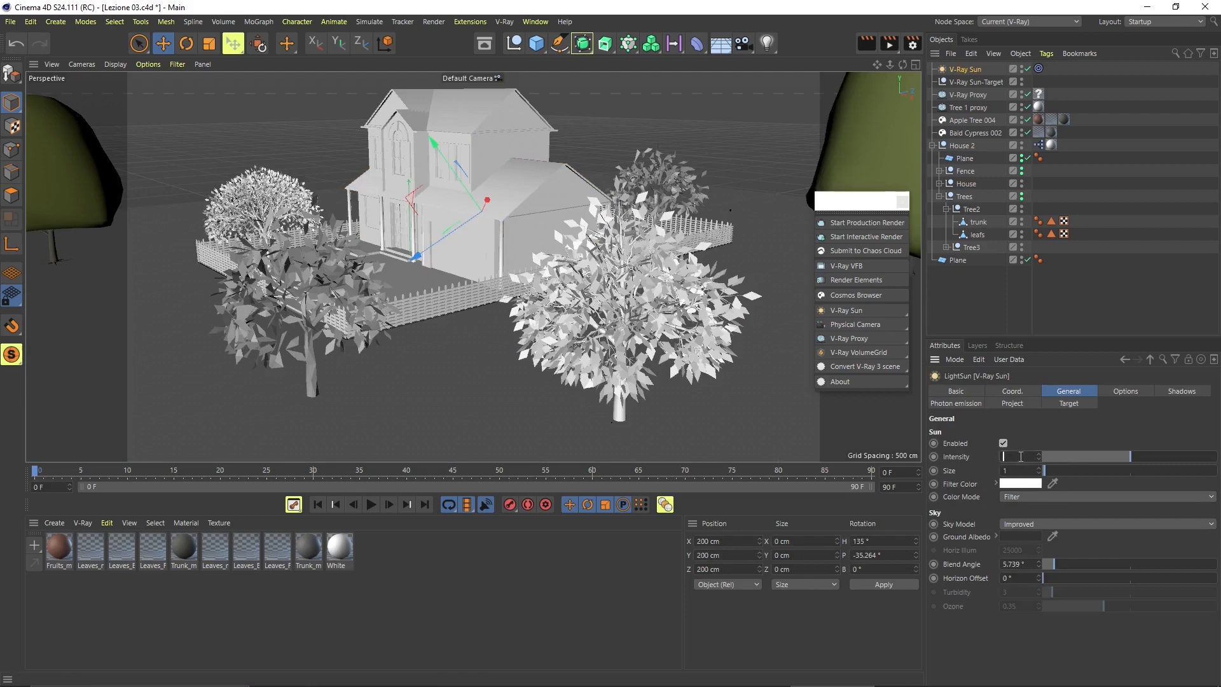
key(Return)
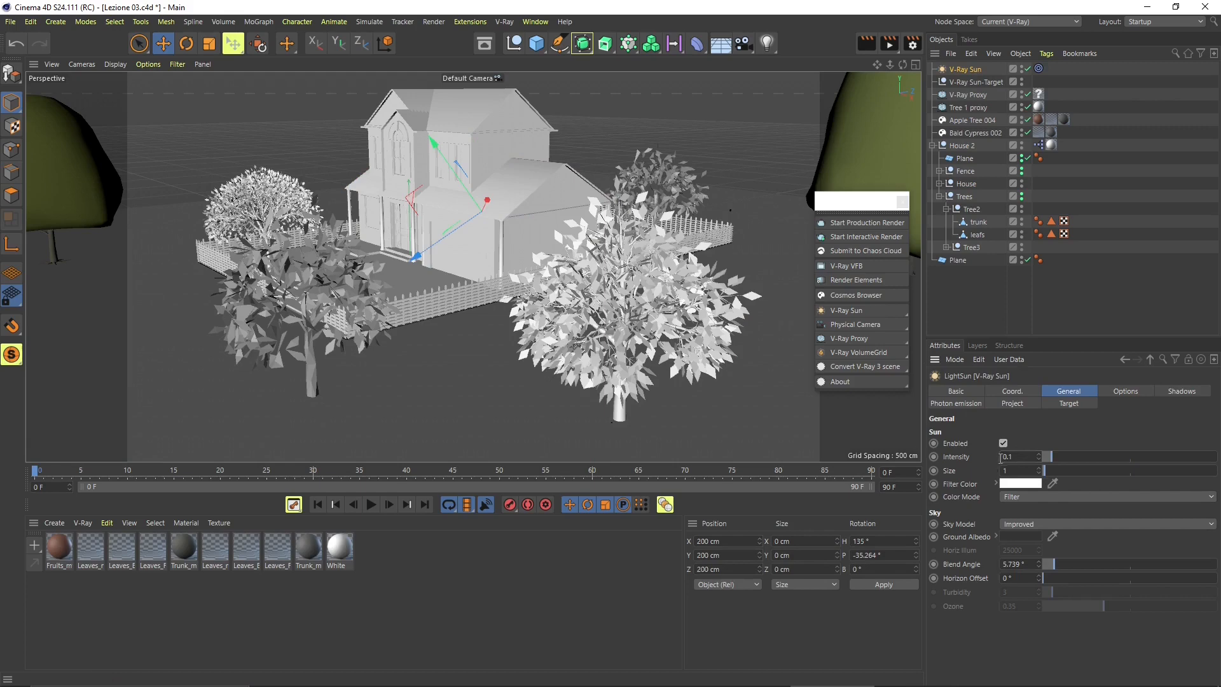
click(618, 124)
Frame the whole house and yard from above and start an interactive render in the V-Ray frame buffer
alt+drag(419, 330, 453, 285)
scroll(449, 303, down, 5)
scroll(452, 285, up, 1)
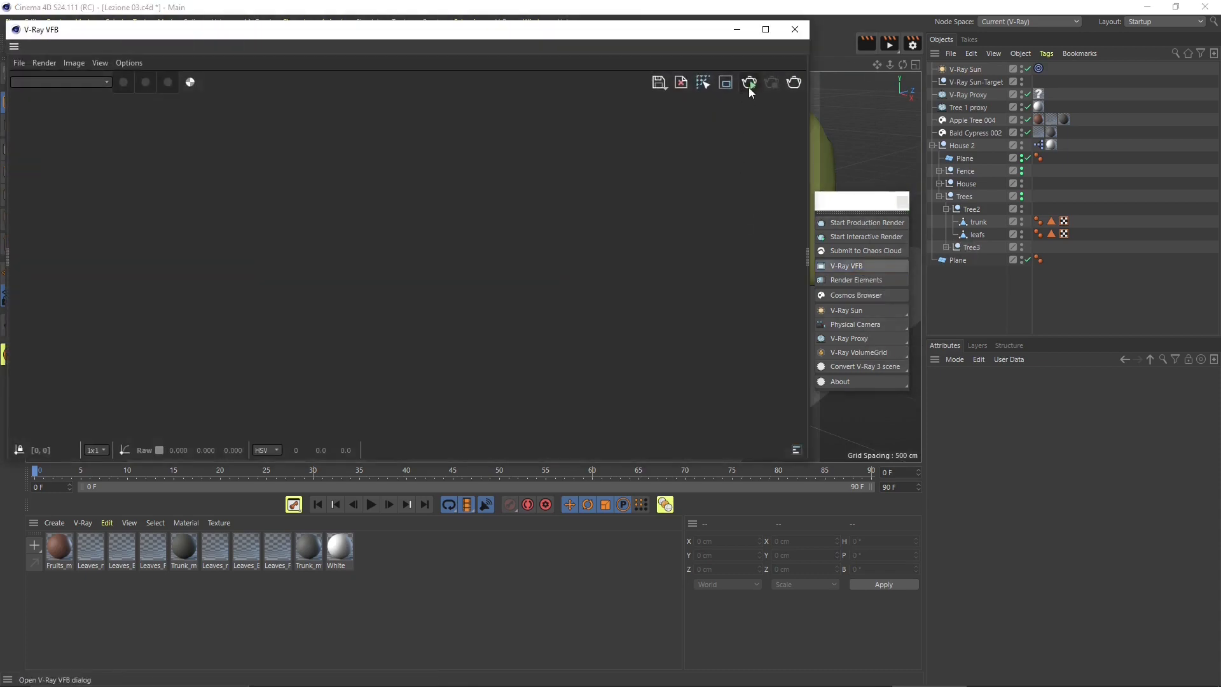
click(749, 84)
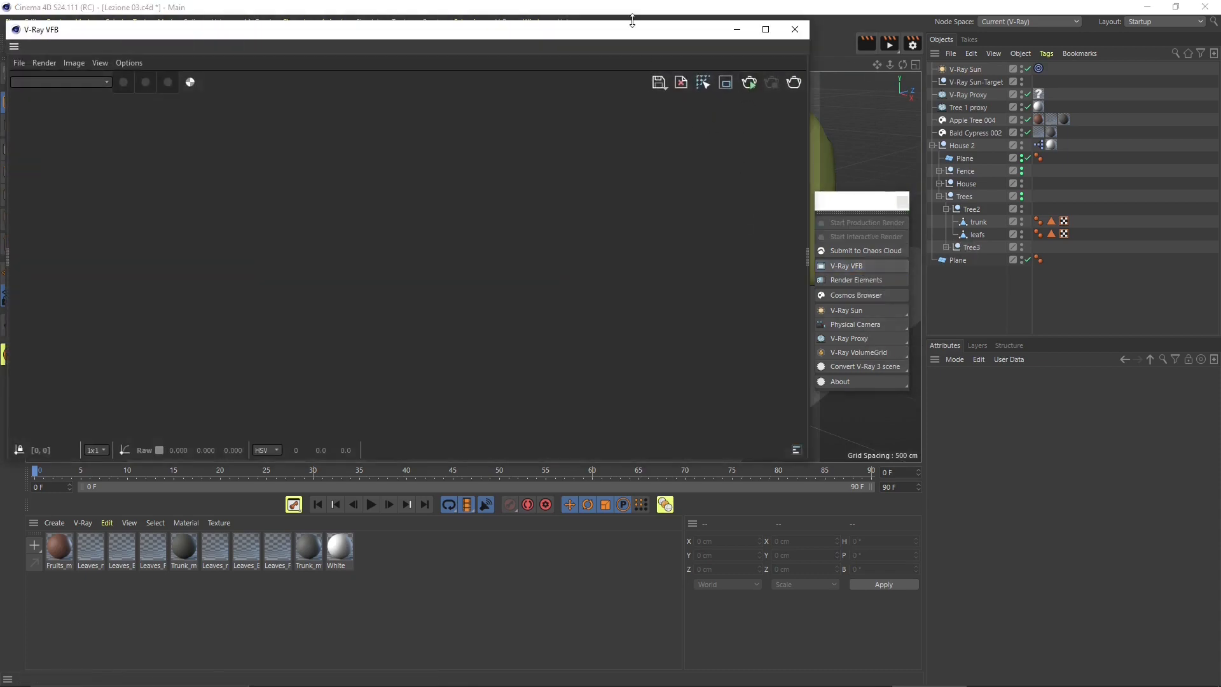
drag(633, 29, 763, 96)
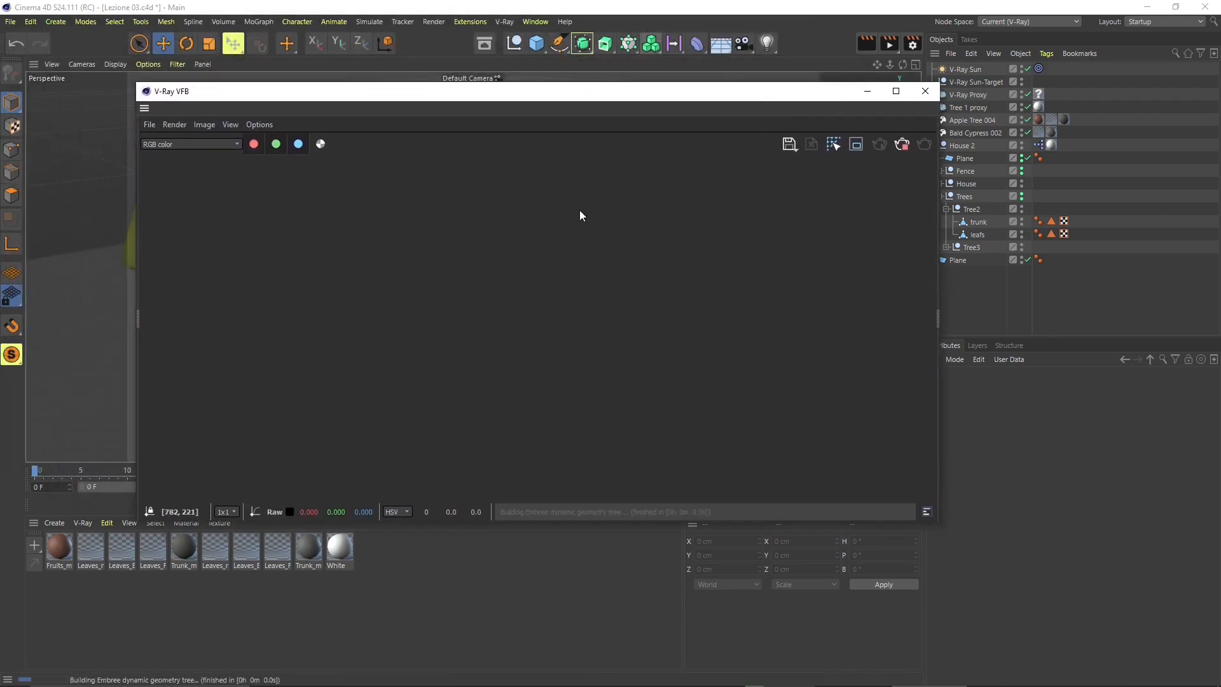
drag(525, 100, 476, 91)
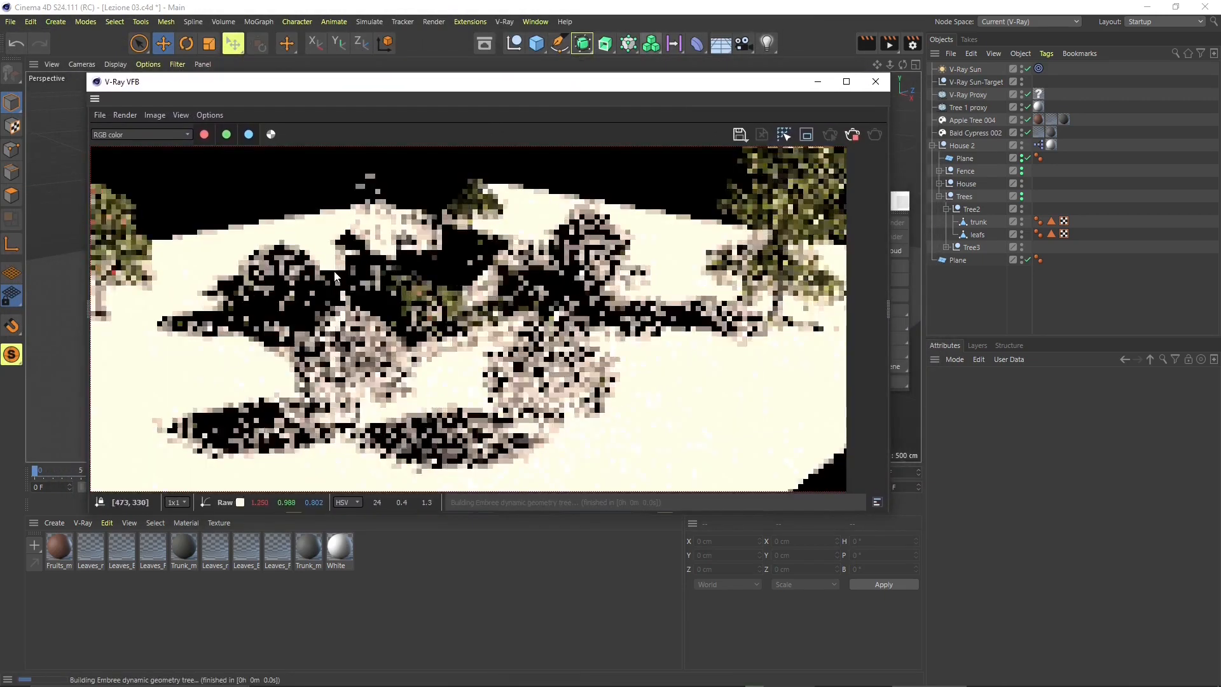
Lower the V-Ray Sun's intensity to 0.01, and raise it to 0.03
click(963, 70)
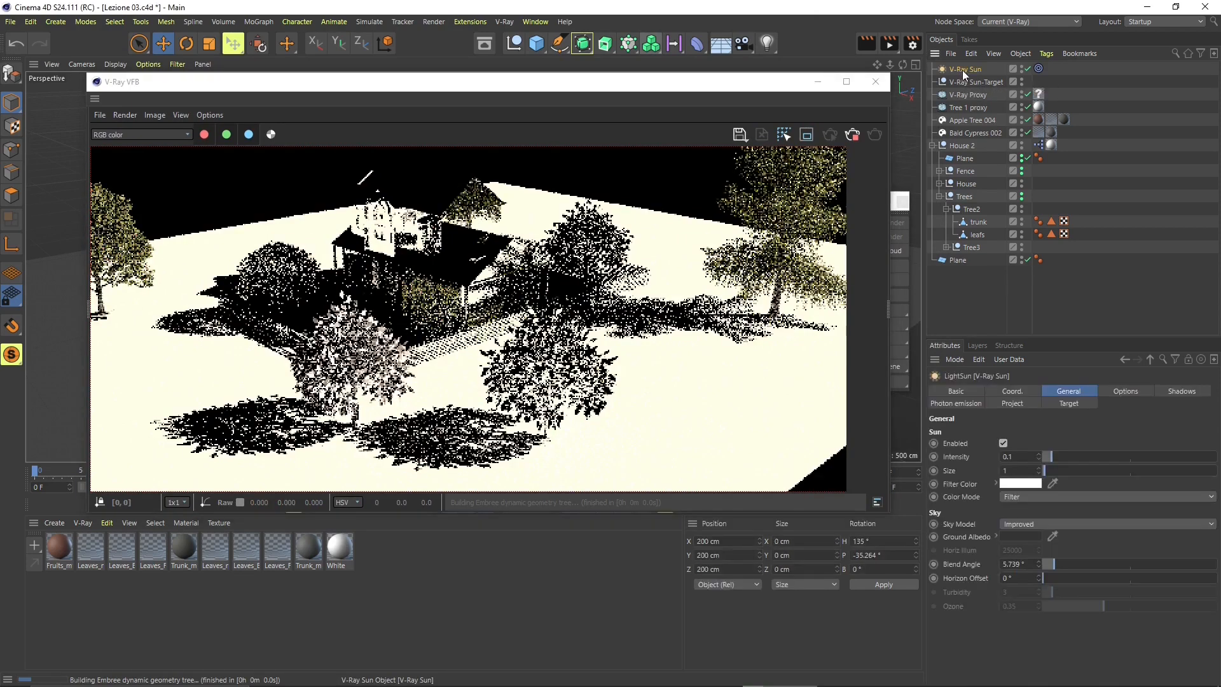
click(1041, 461)
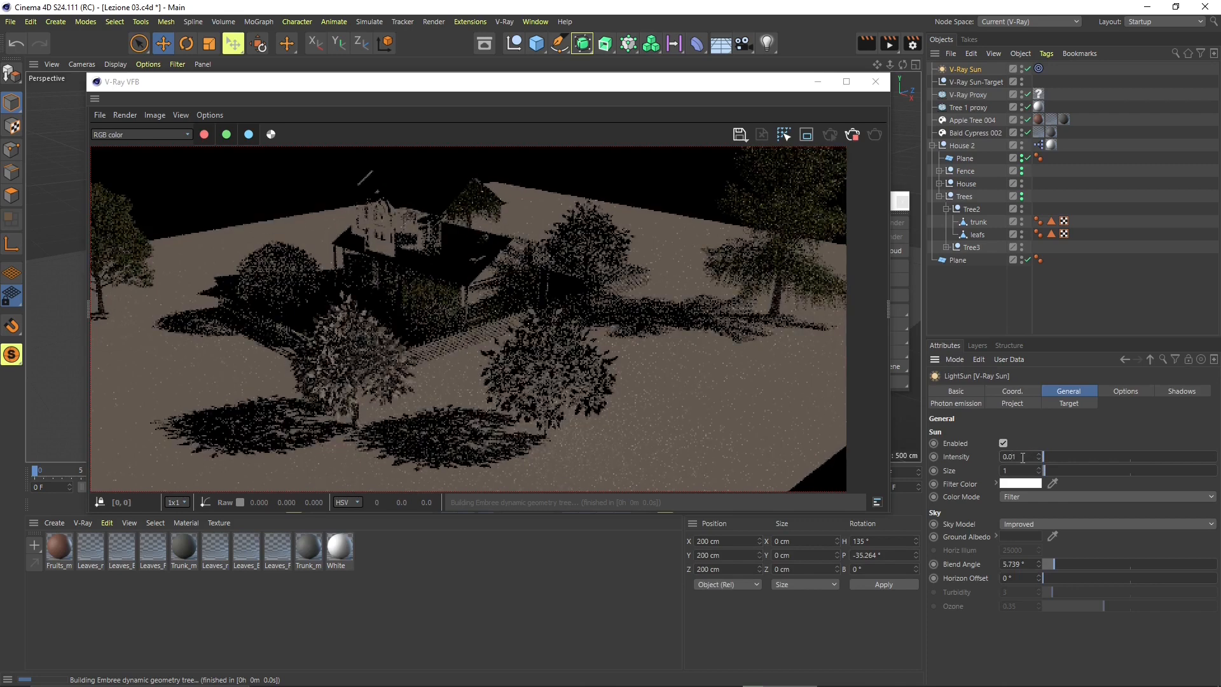
text(3)
key(Return)
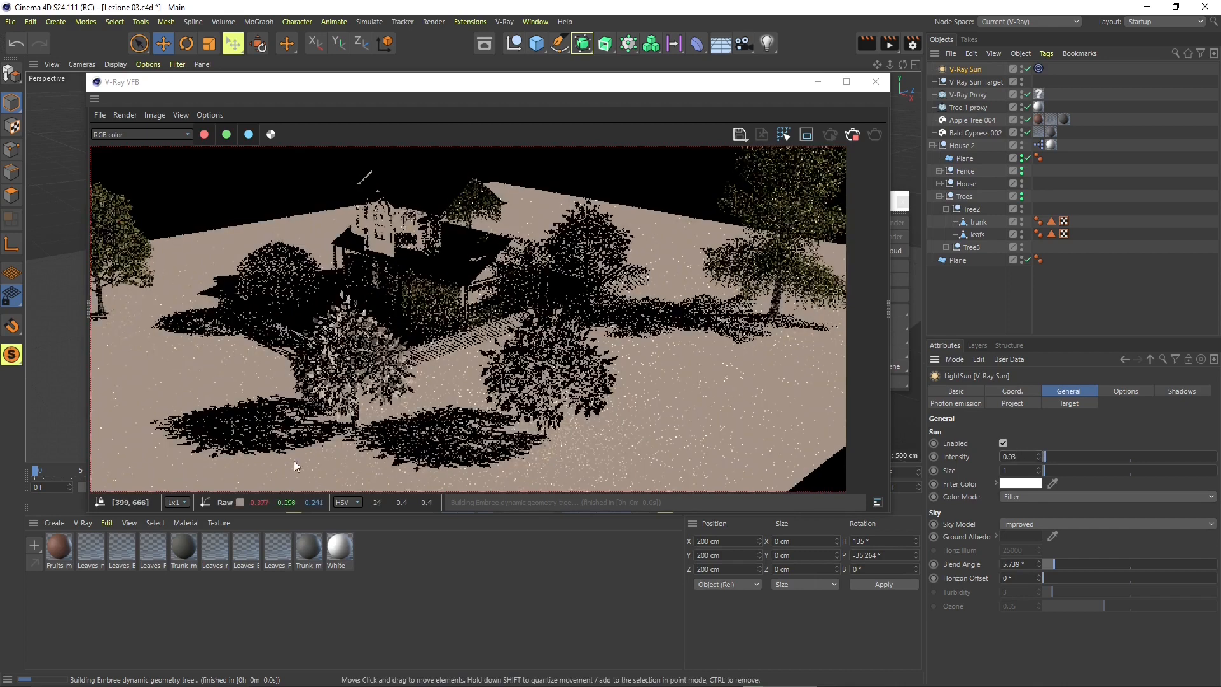
Examine the two front trees up close in the interactive render, stop it and close the frame buffer
scroll(404, 367, up, 2)
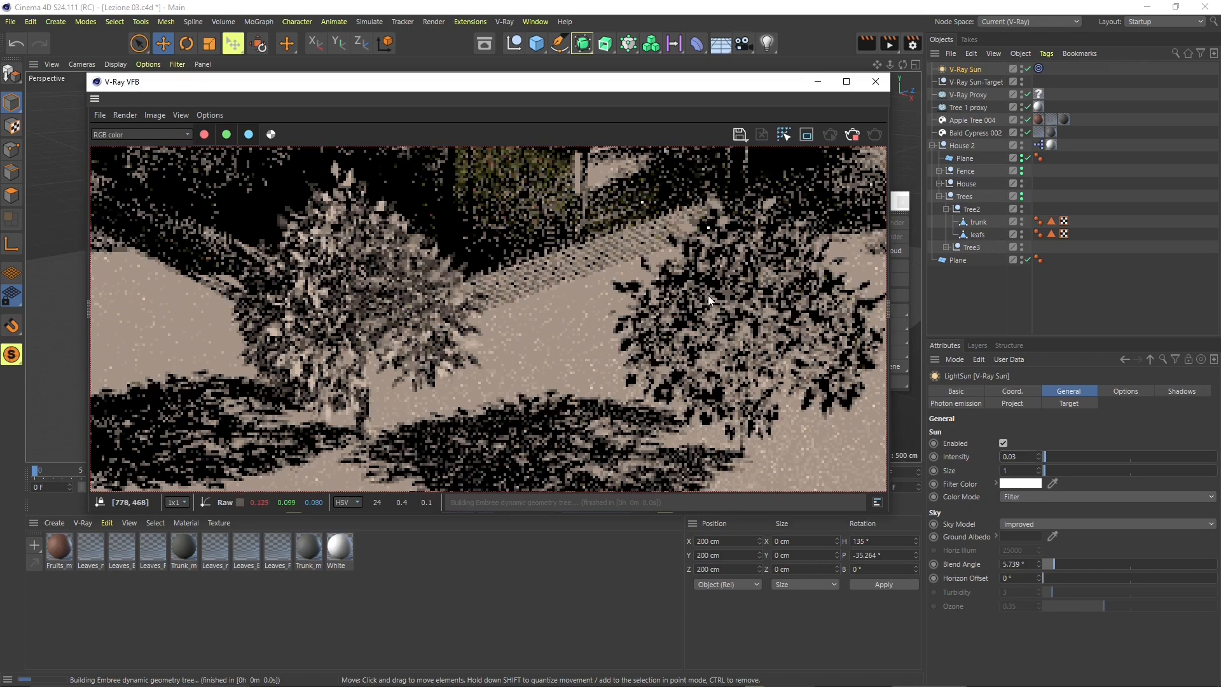
scroll(402, 402, up, 1)
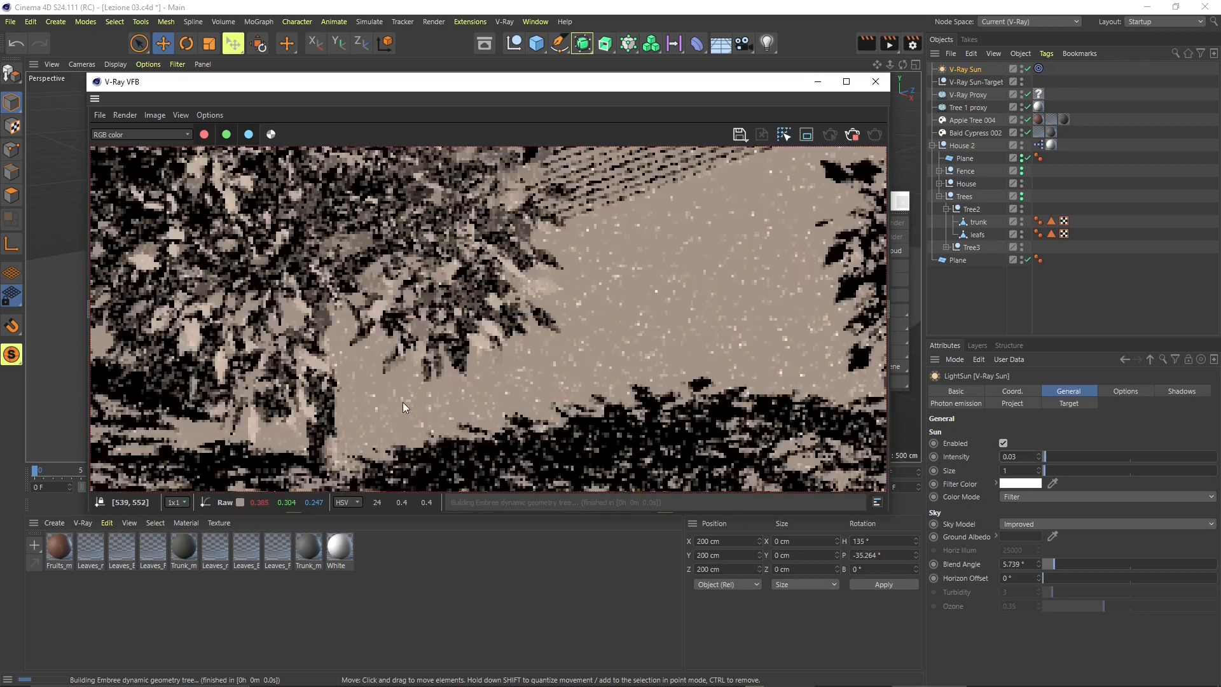
scroll(297, 374, down, 1)
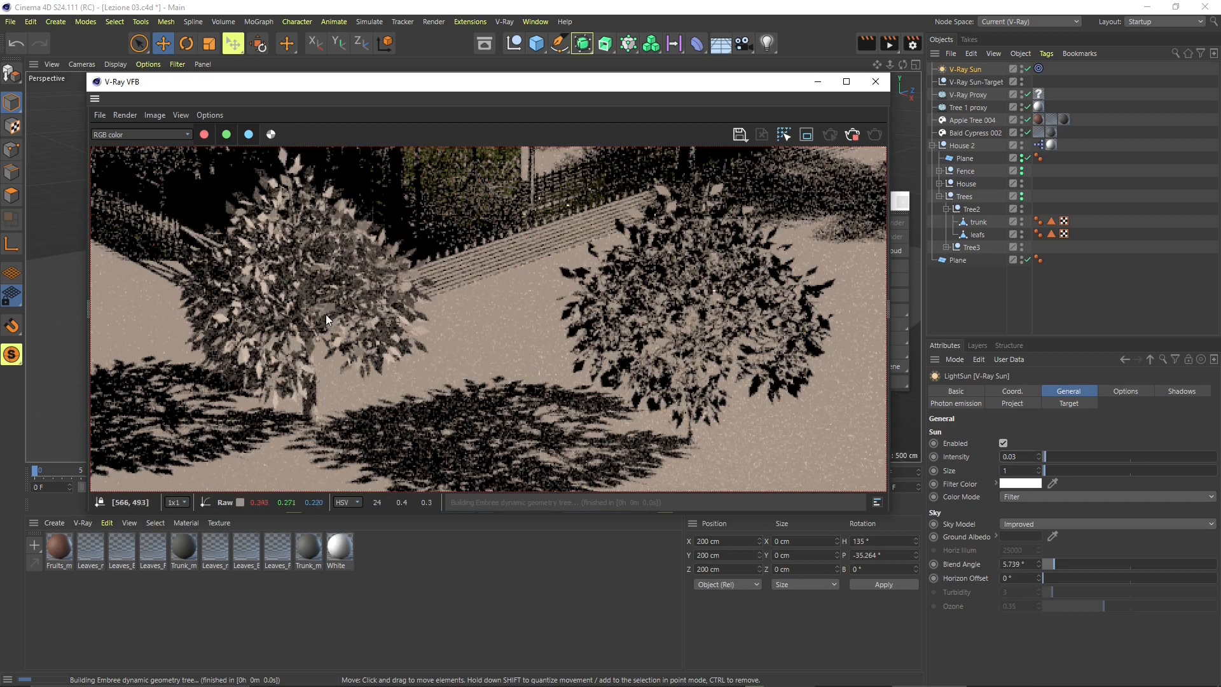
click(854, 140)
click(887, 82)
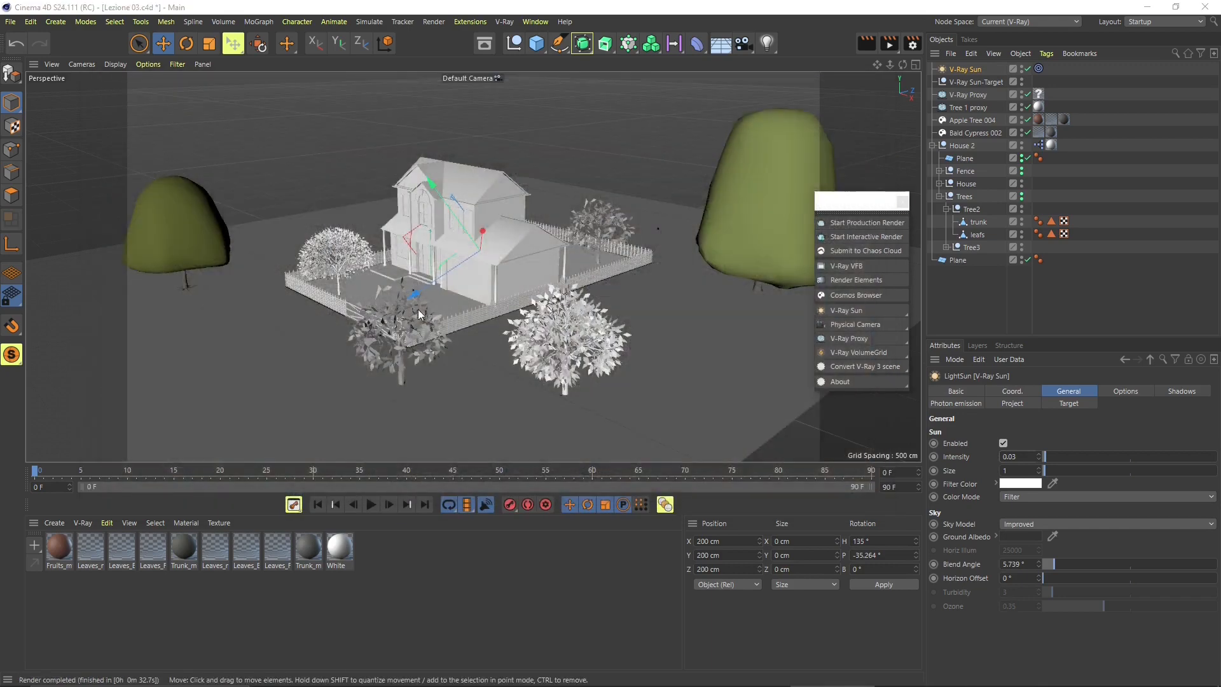
Select the Tree 2 proxy, try its preview as Points, and set the preview to Bounding Boxes
click(403, 357)
scroll(398, 379, up, 2)
click(402, 372)
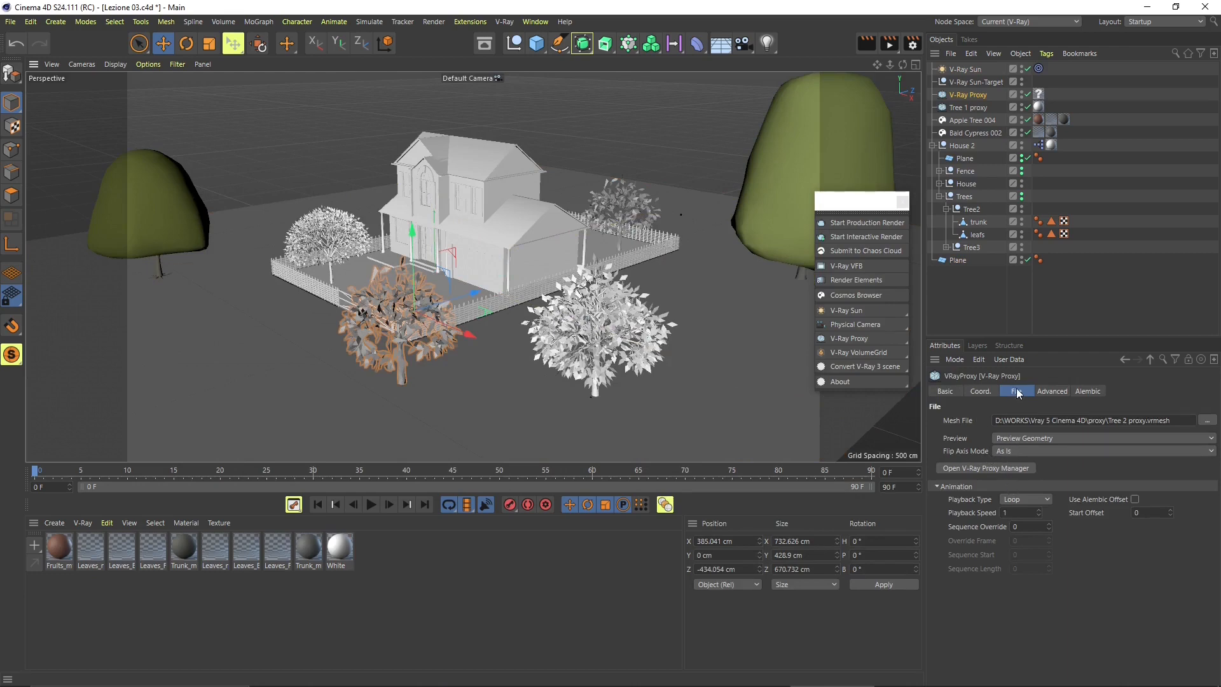
click(1030, 438)
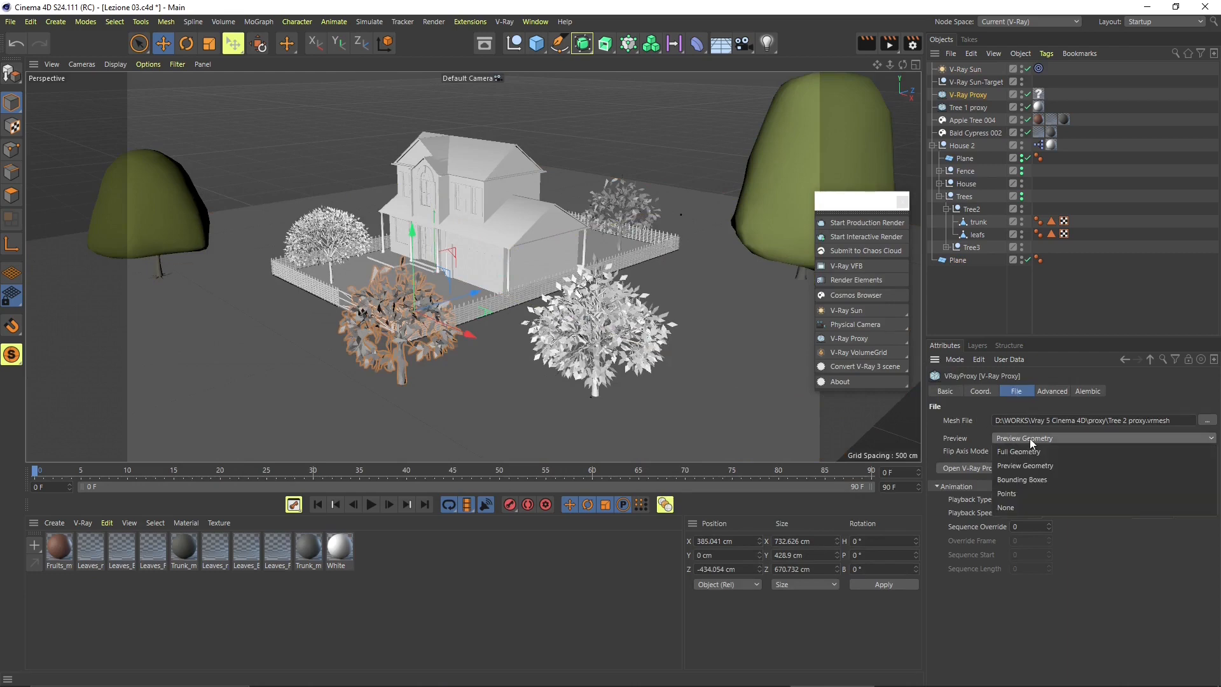
click(1019, 494)
scroll(390, 329, up, 2)
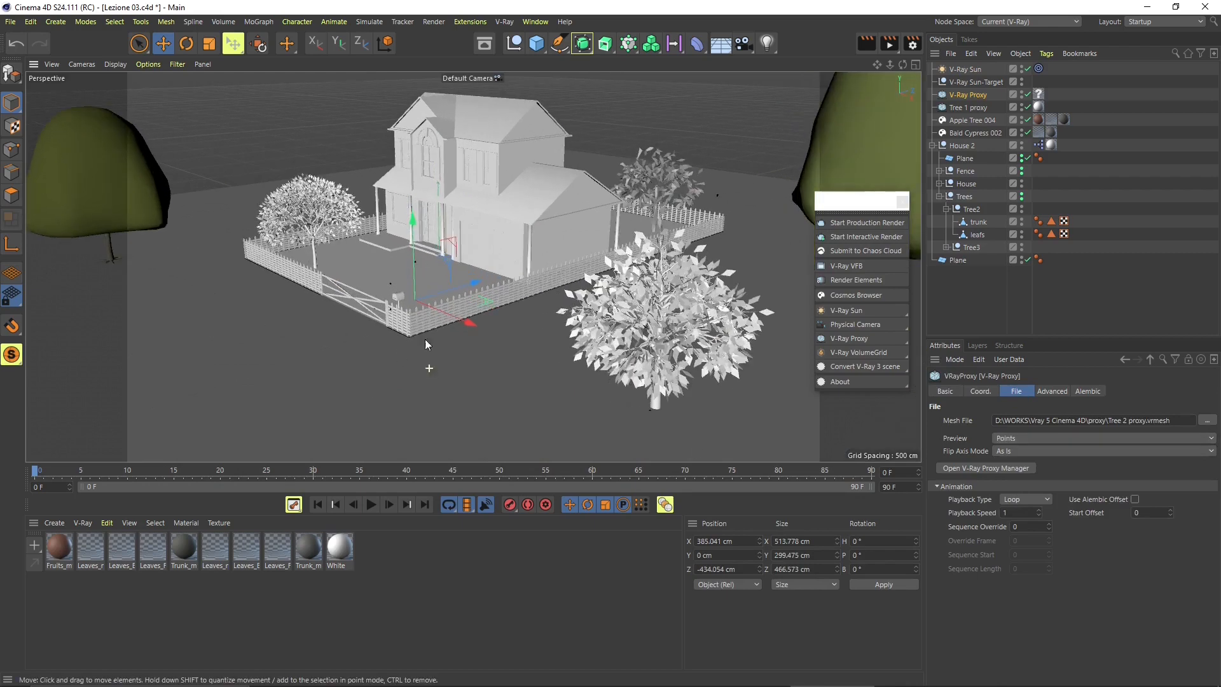
click(1005, 444)
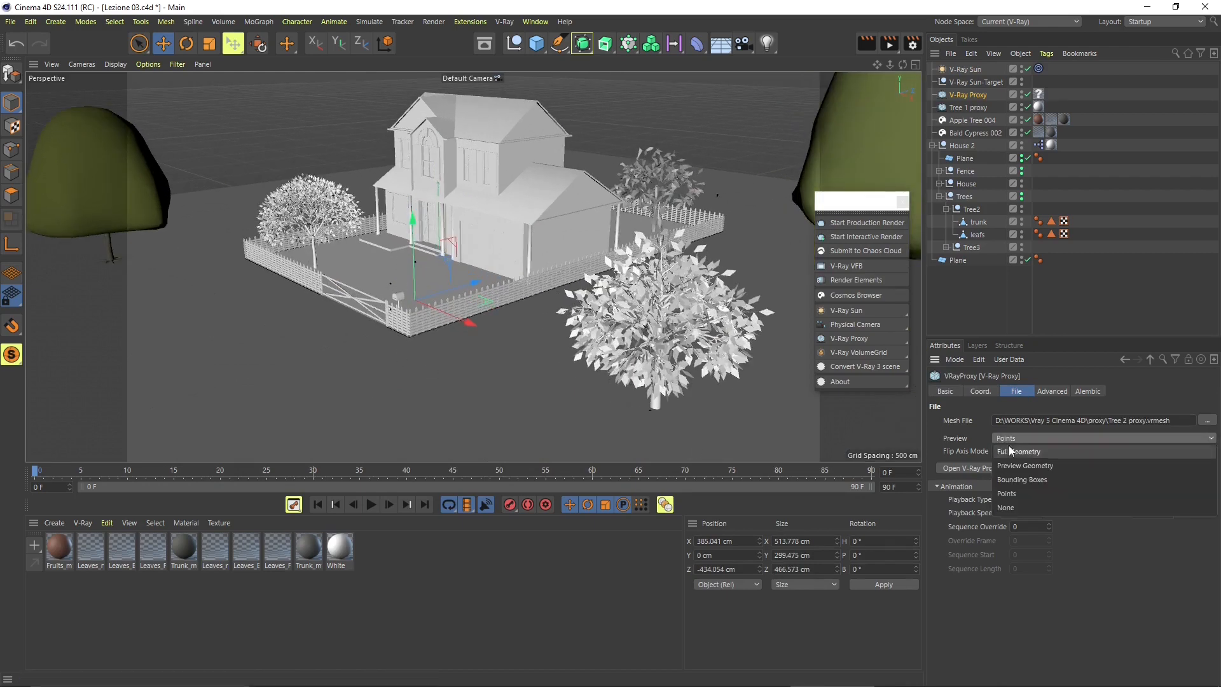
click(1020, 480)
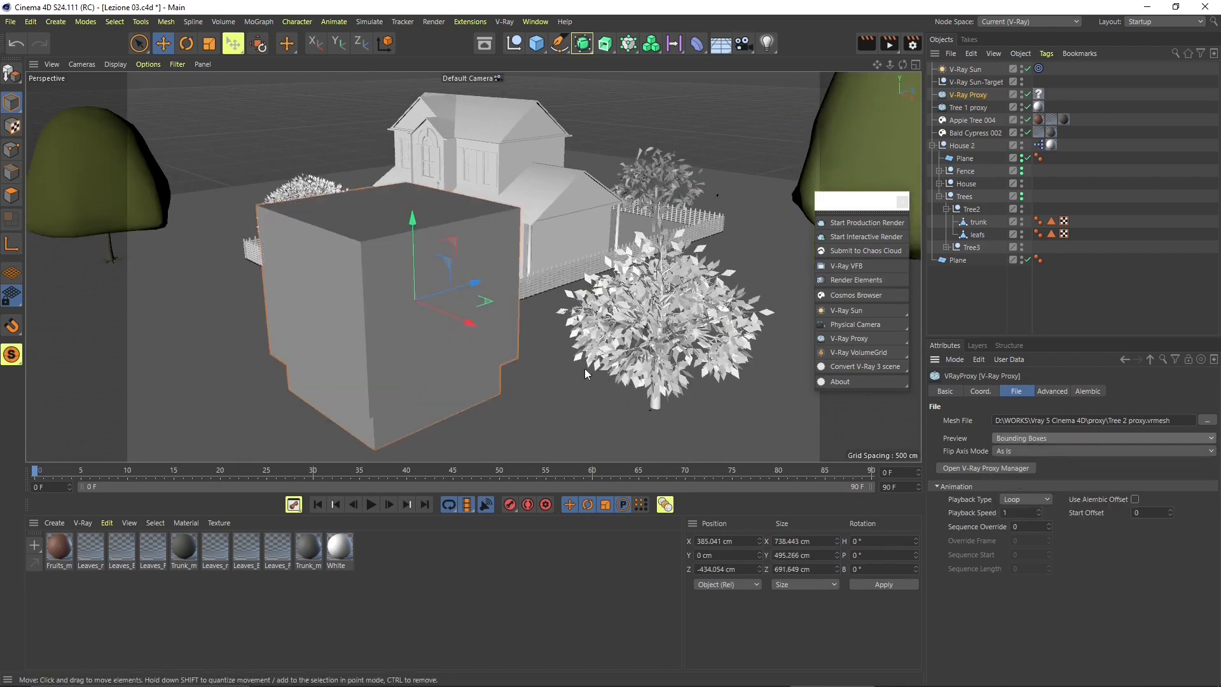
scroll(585, 369, up, 2)
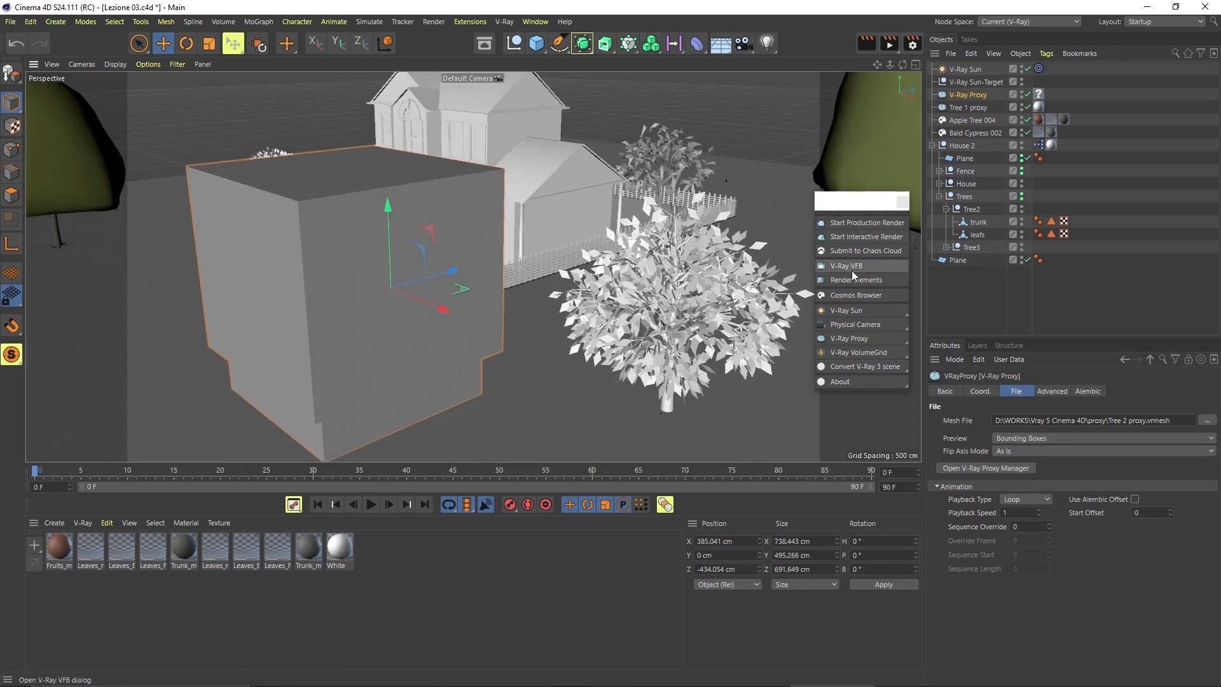
Run an interactive render to check the Tree 2 proxy set to Bounding Boxes, stop it and close the frame buffer
click(854, 236)
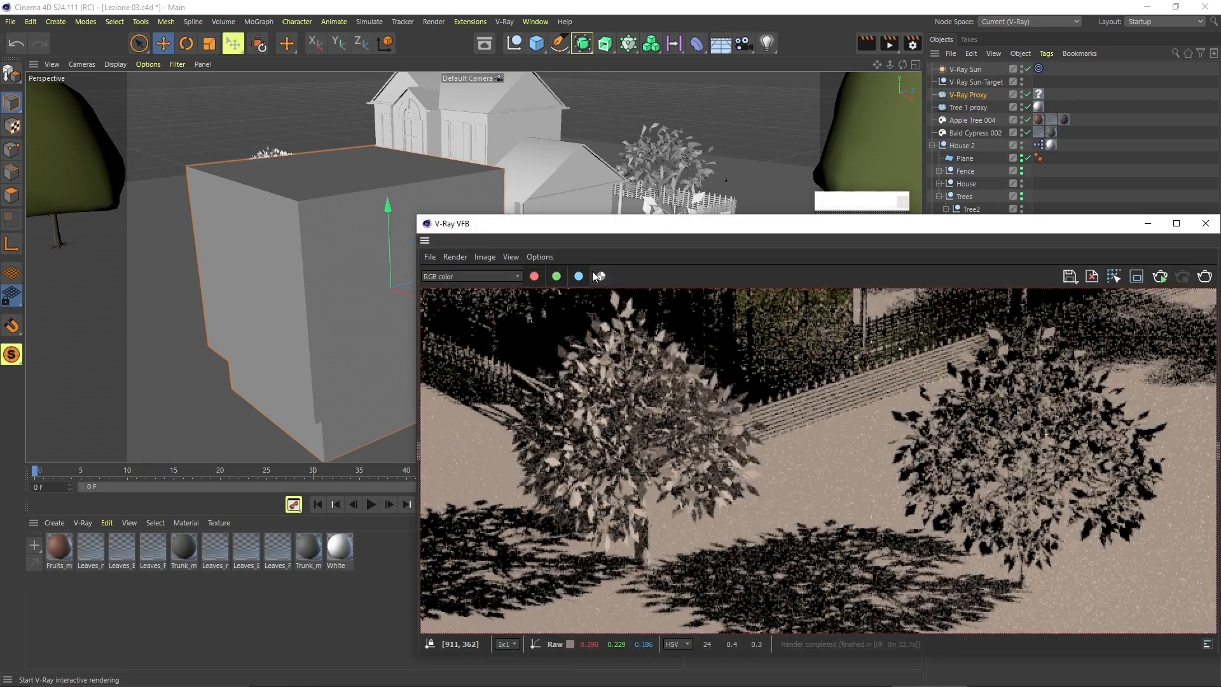
drag(648, 226, 461, 130)
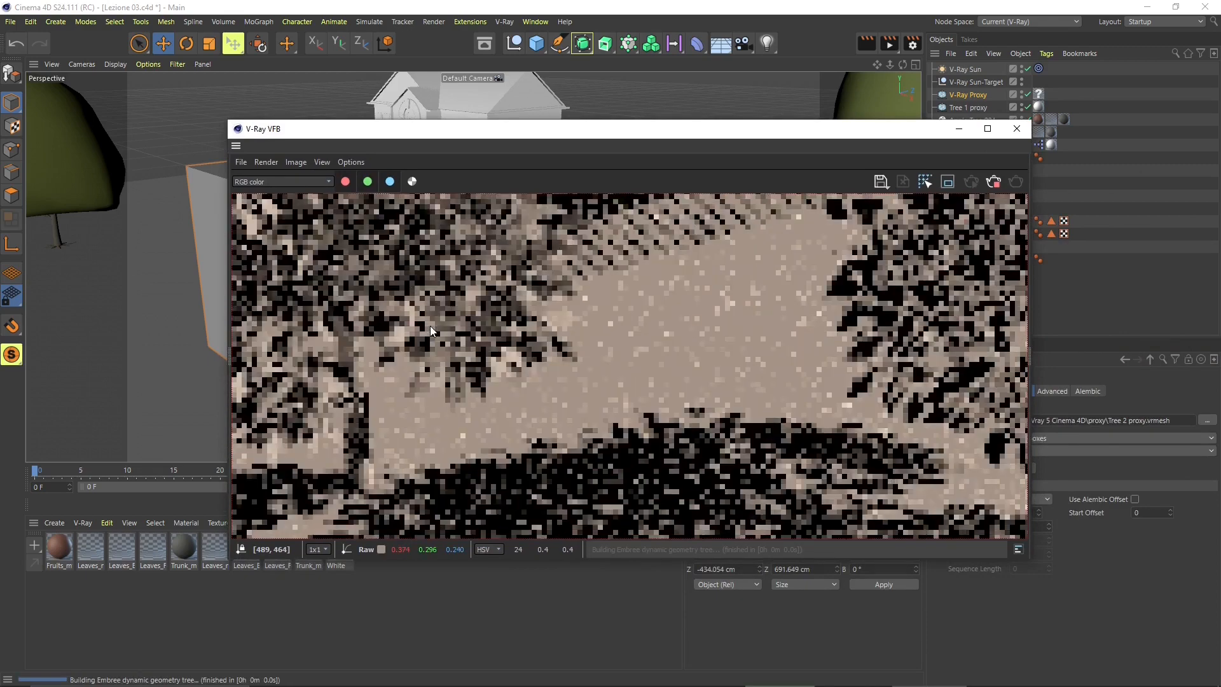
scroll(505, 390, down, 1)
scroll(572, 416, up, 1)
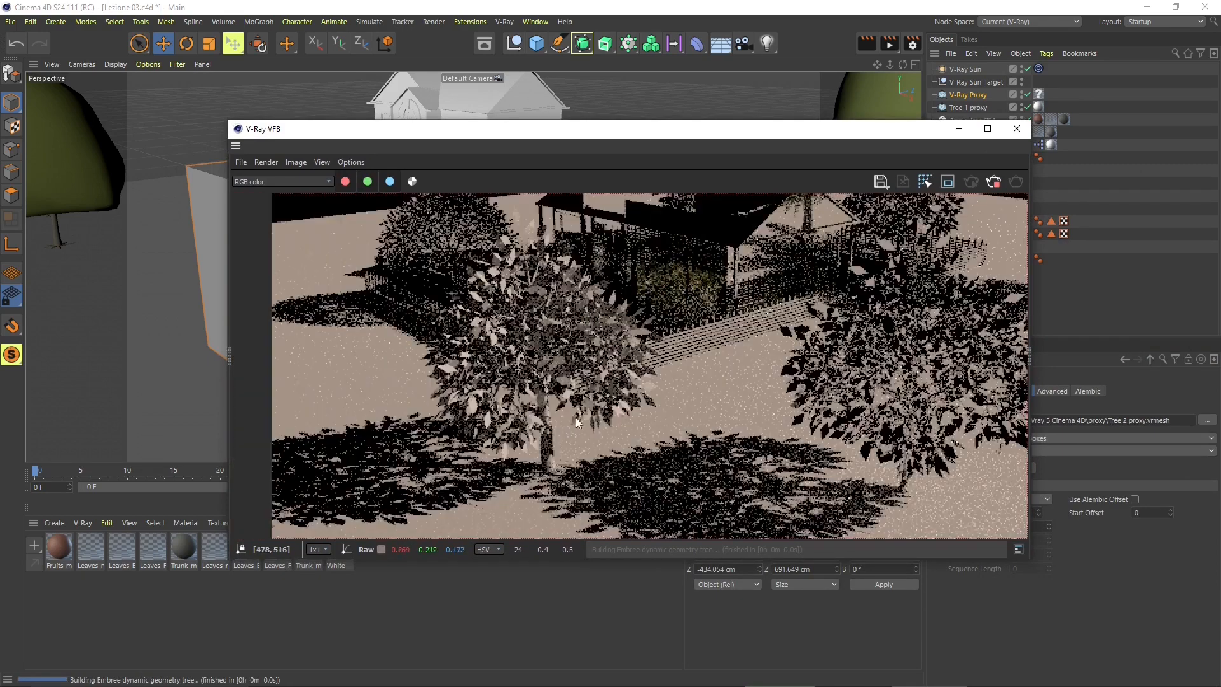
click(993, 182)
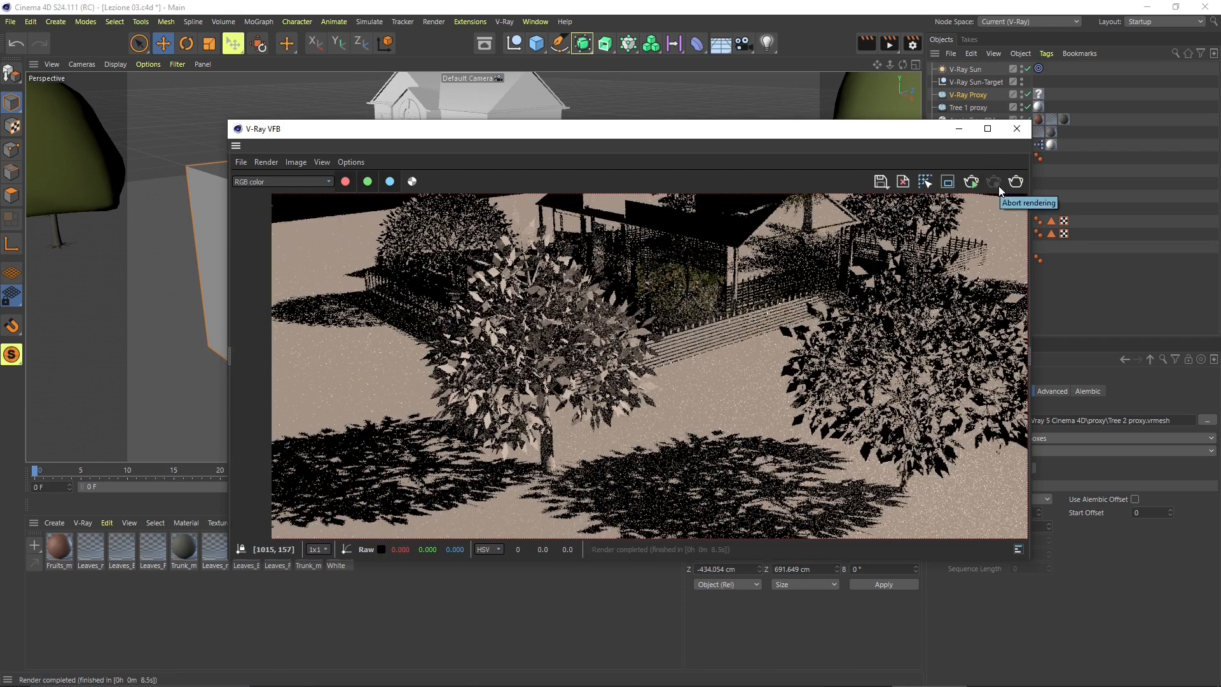
click(1013, 129)
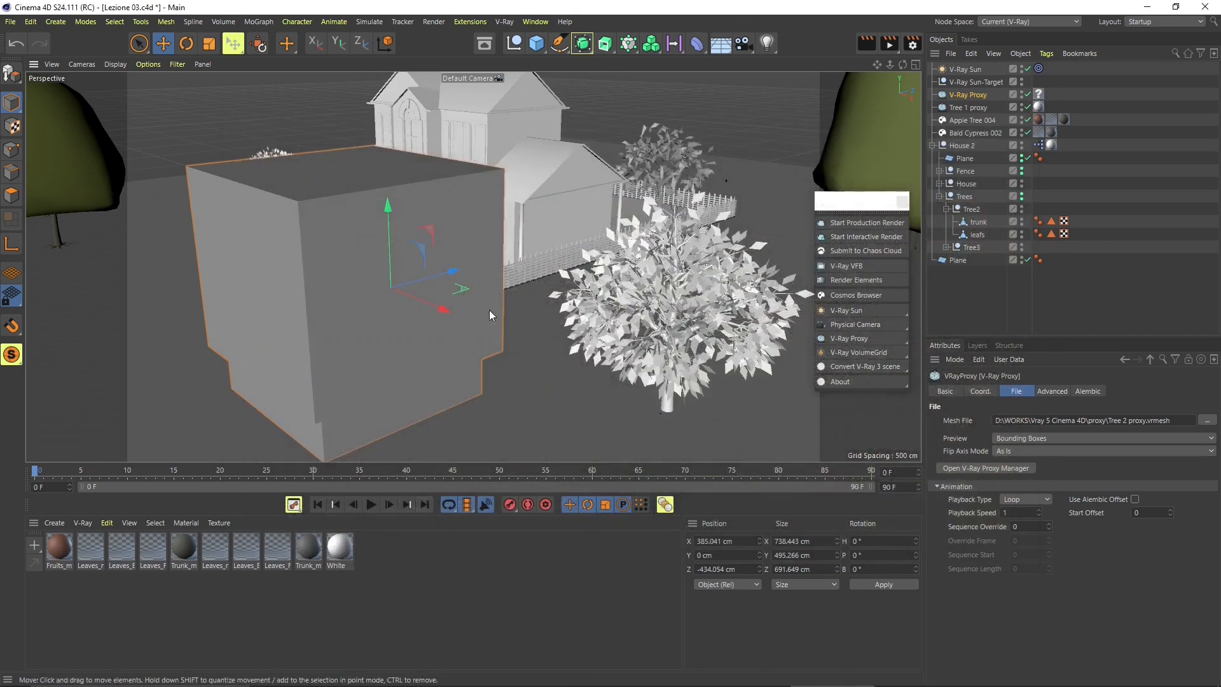
Move the Tree 2 proxy along the ground away from the front tree, to about X -271 cm and Z -1195 cm
scroll(489, 310, down, 5)
alt+drag(483, 310, 357, 229)
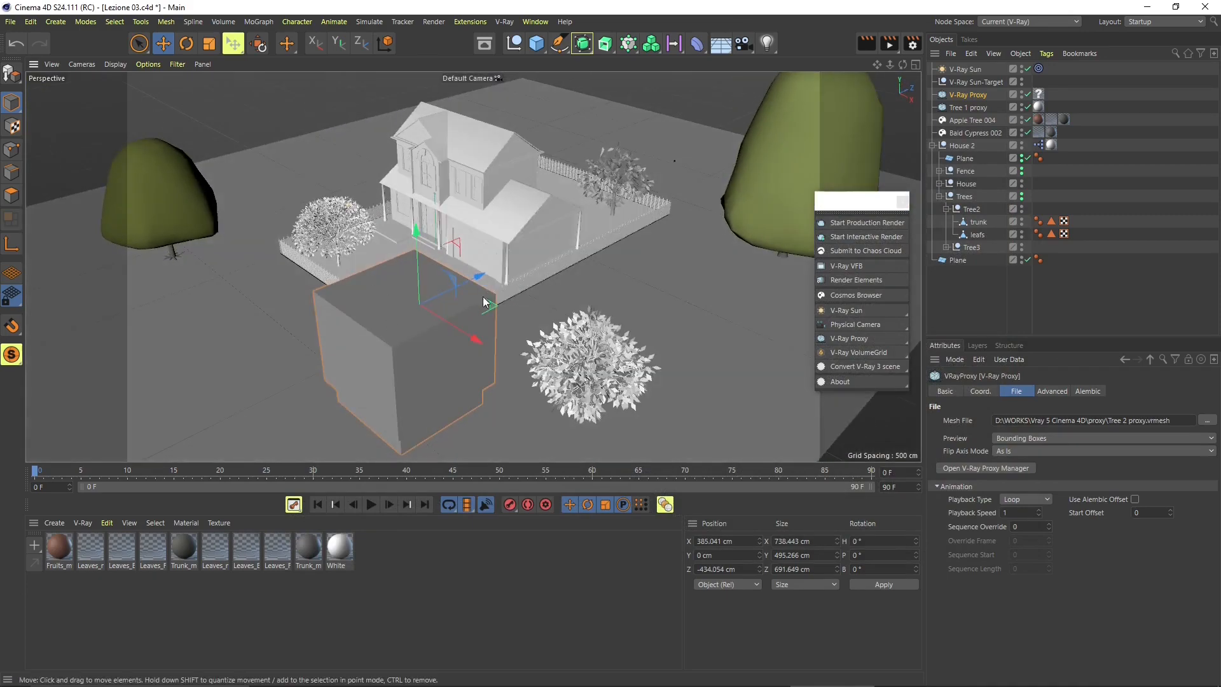
drag(487, 297, 275, 311)
alt+middle_drag(314, 306, 440, 251)
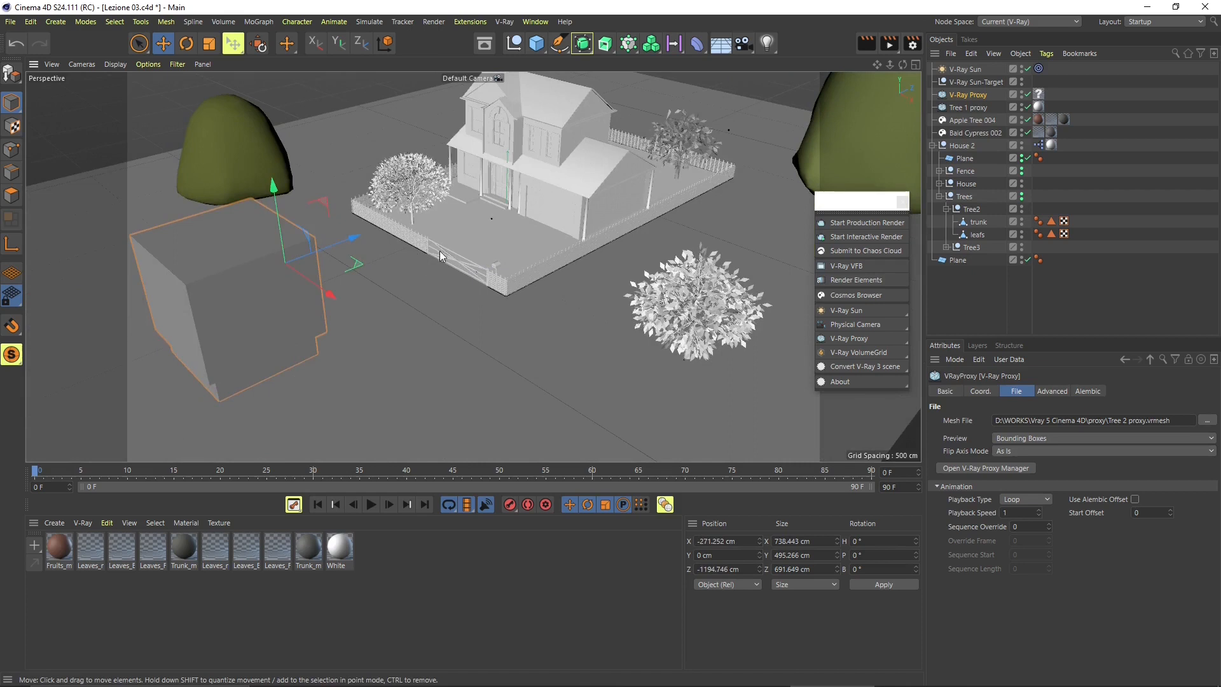
Select the Apple Tree 004 Cosmos asset and examine its preview setting and its shape in the scene
click(494, 225)
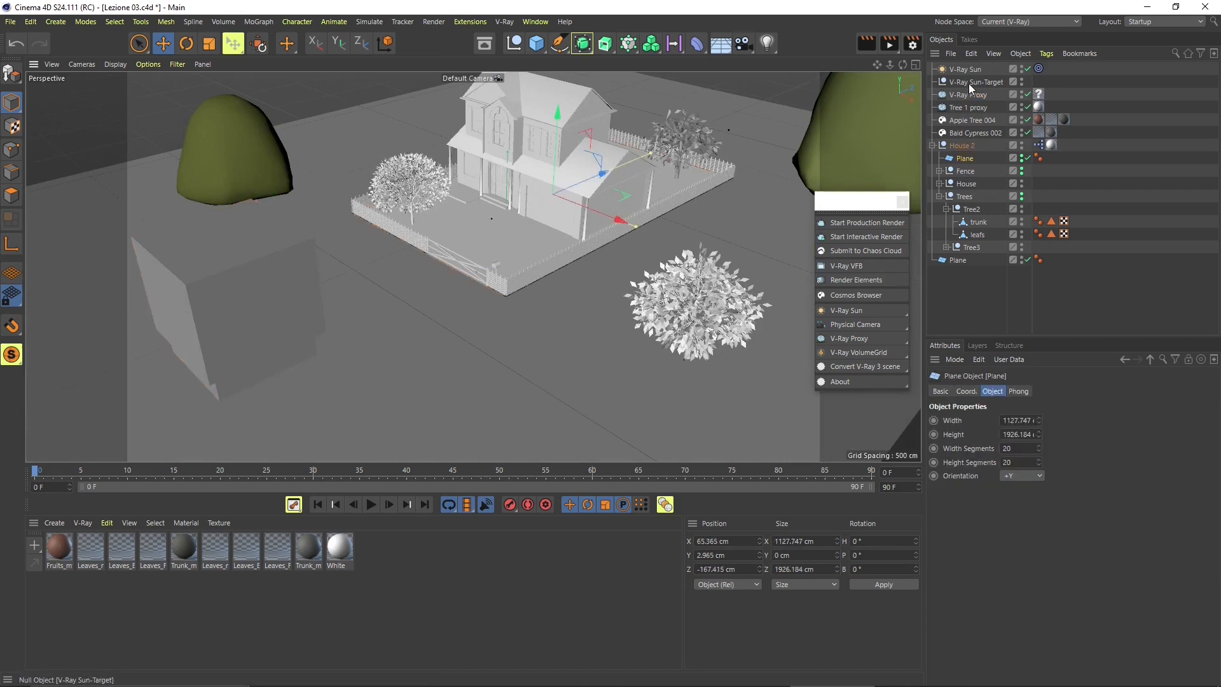
click(972, 120)
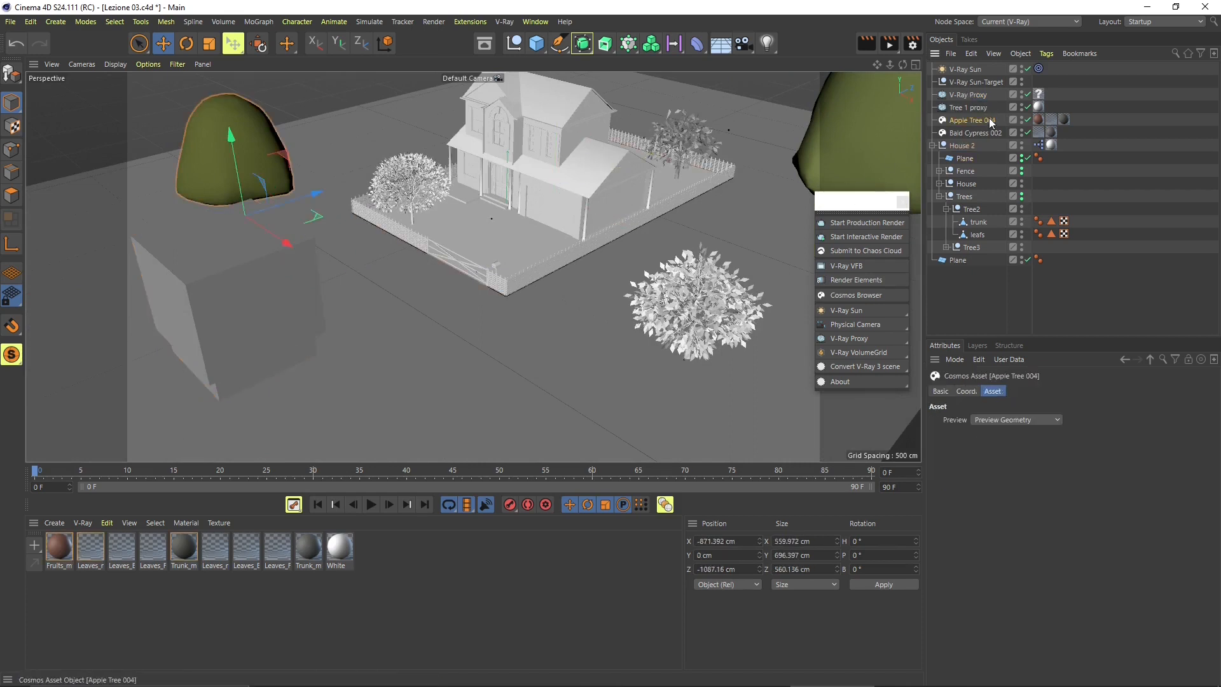
alt+drag(509, 356, 384, 330)
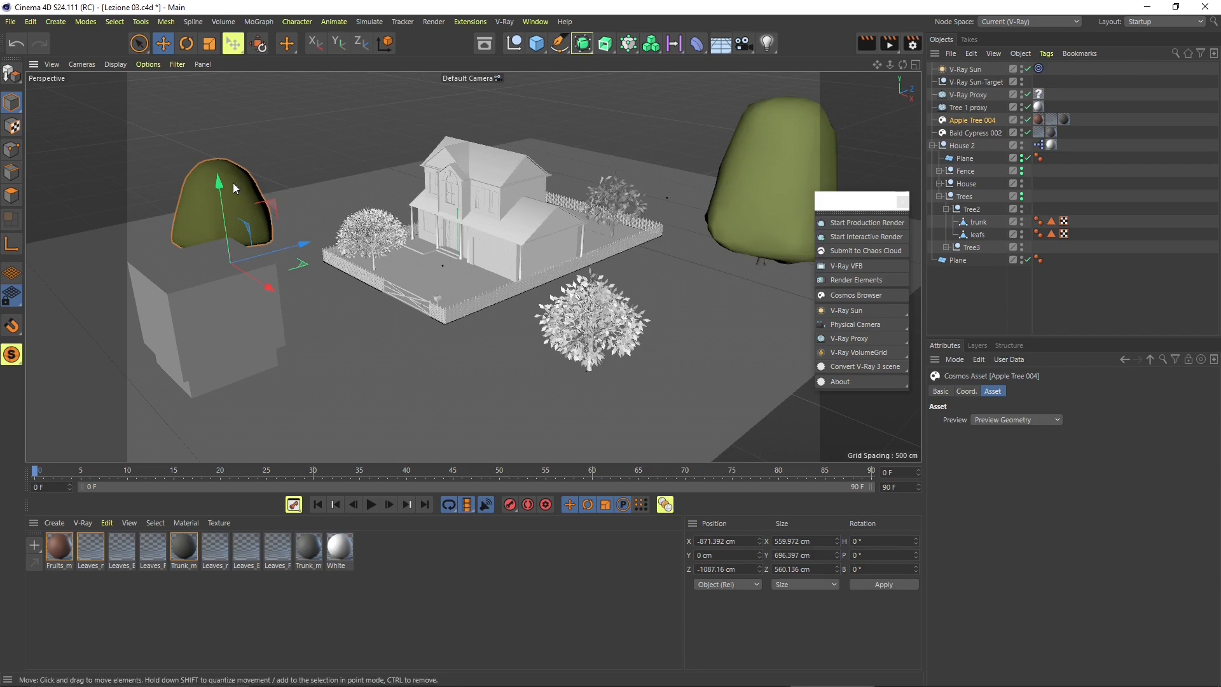
Switch to the web browser, skim the V-Ray 5 for SketchUp What's New page from the "vray vision" results, and close the browser
key(alt+Tab)
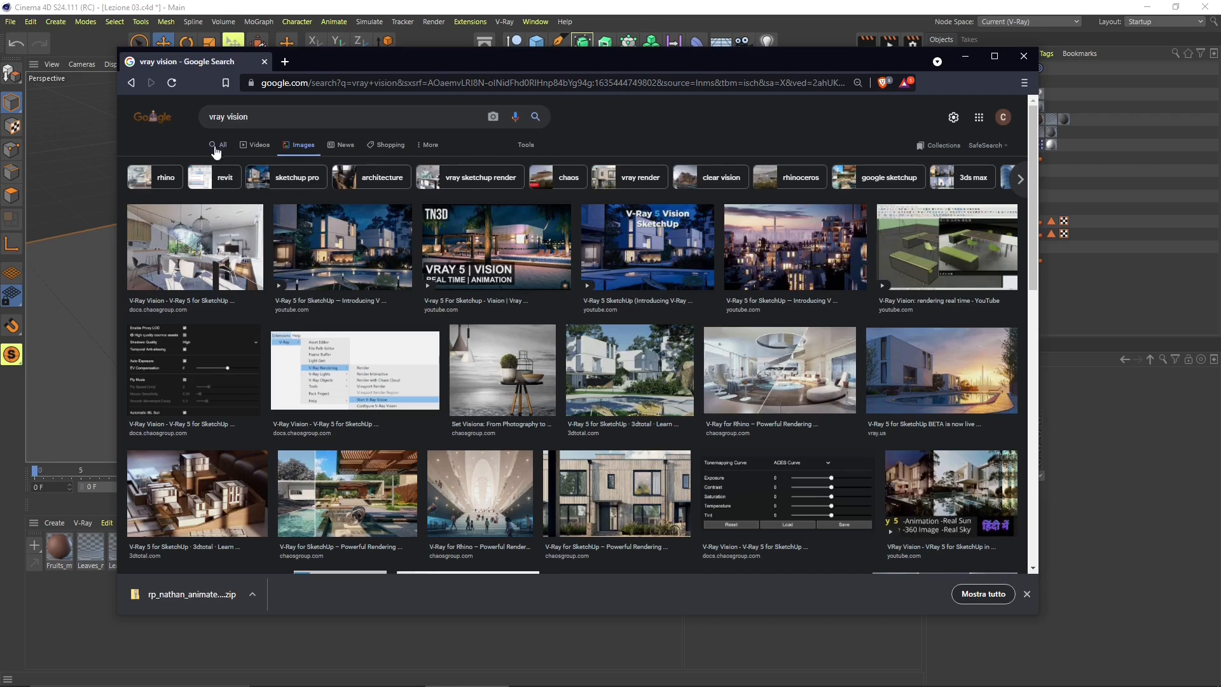
click(215, 147)
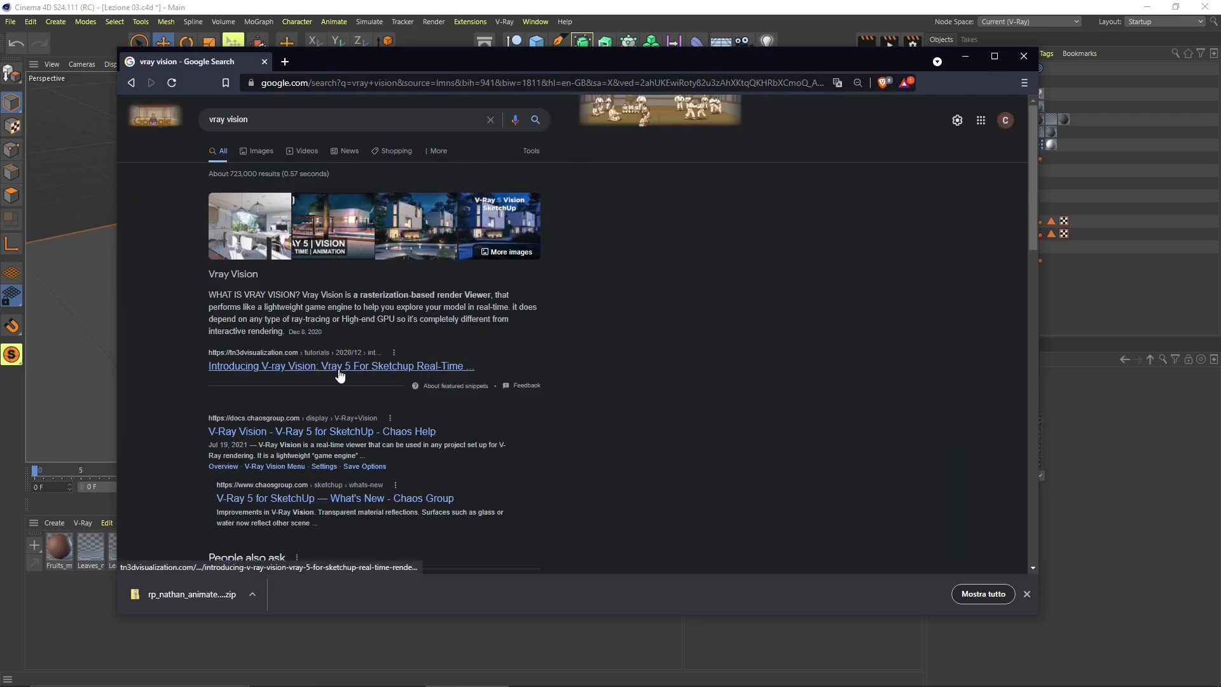
scroll(381, 375, down, 1)
click(393, 435)
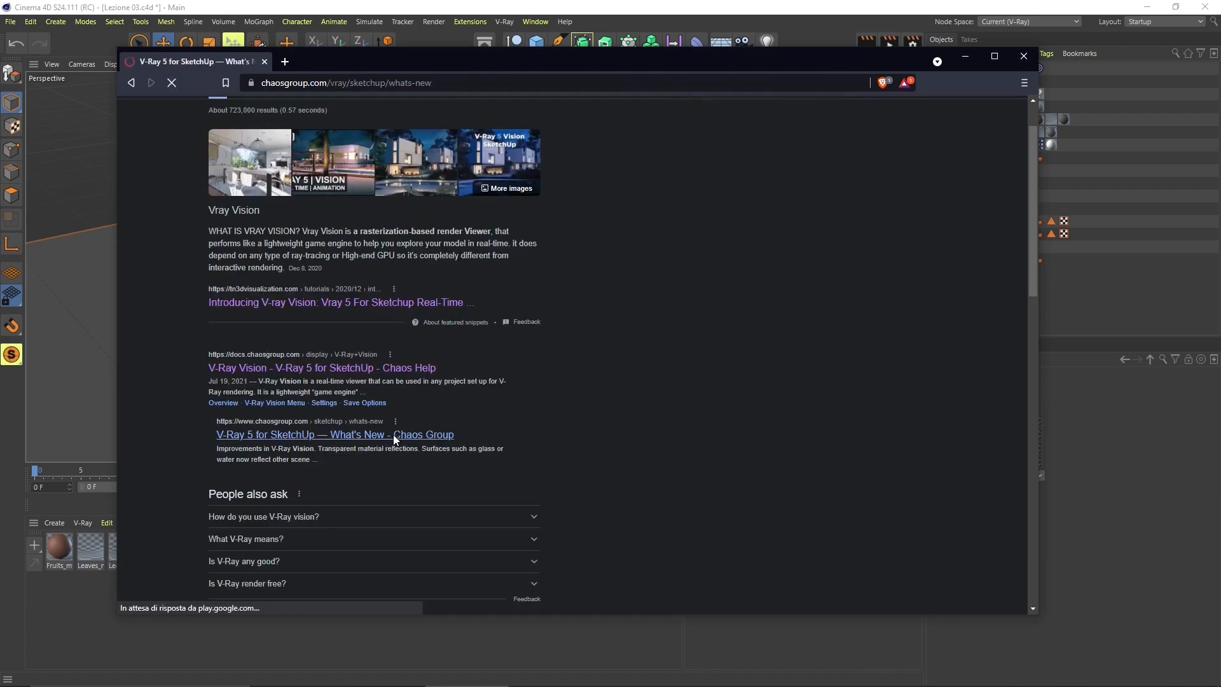
scroll(445, 382, down, 8)
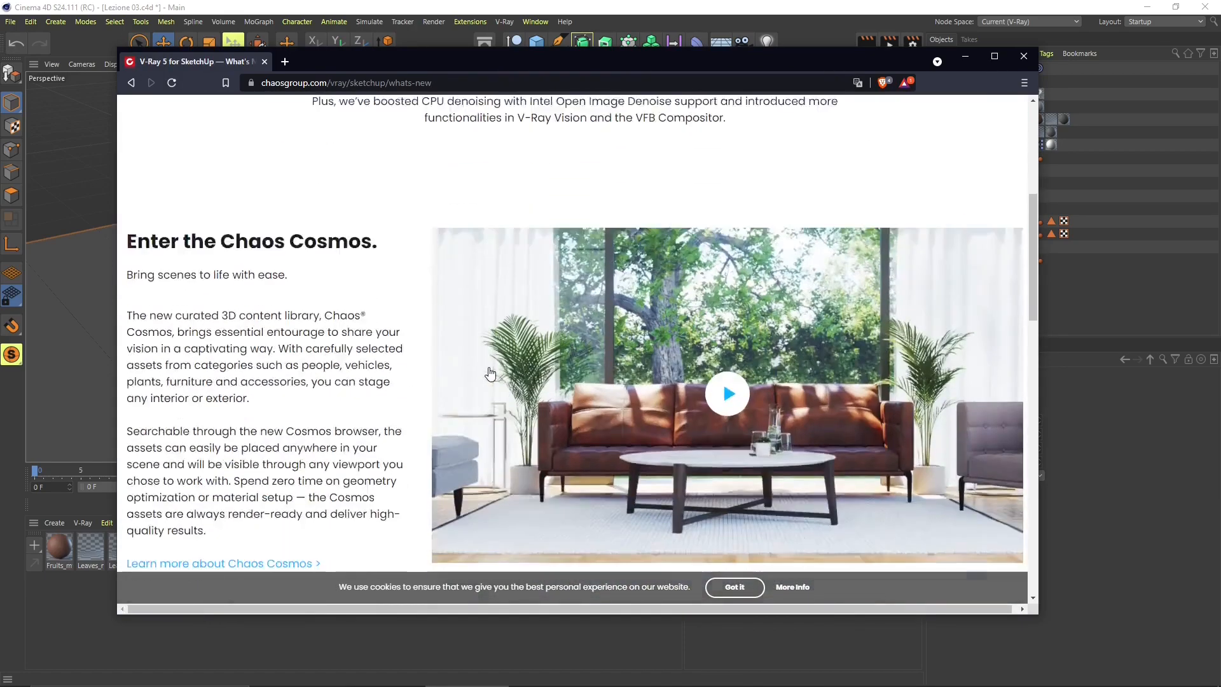
scroll(497, 364, up, 3)
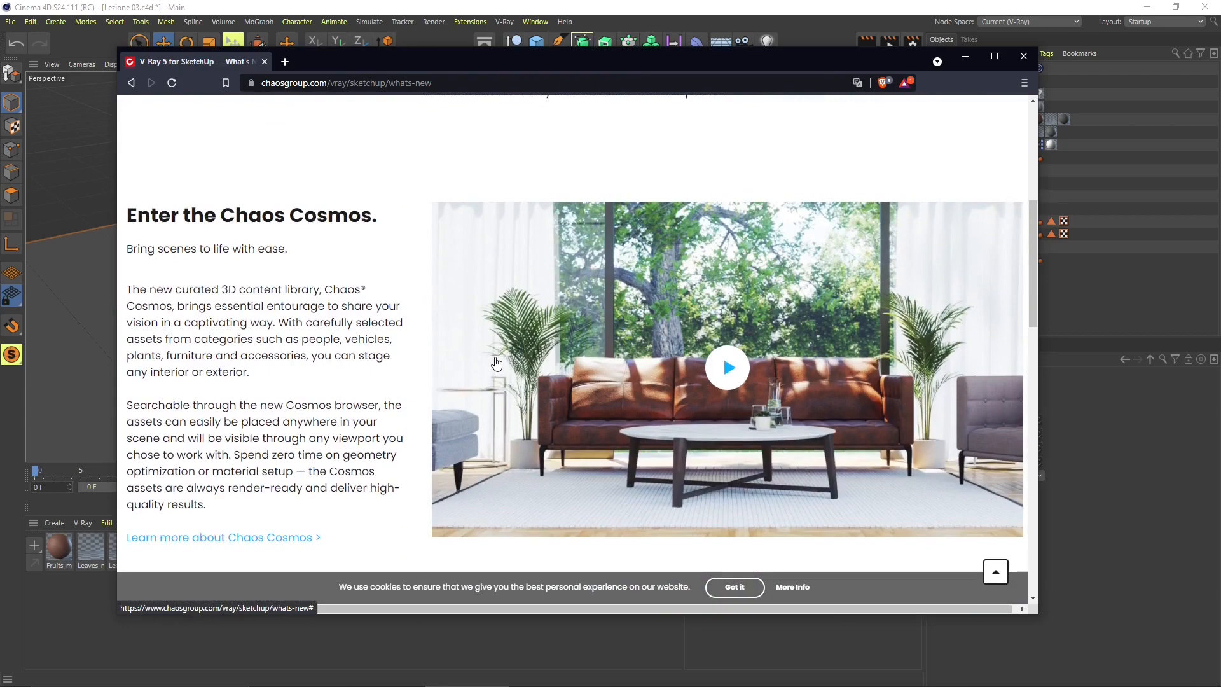
scroll(496, 363, down, 8)
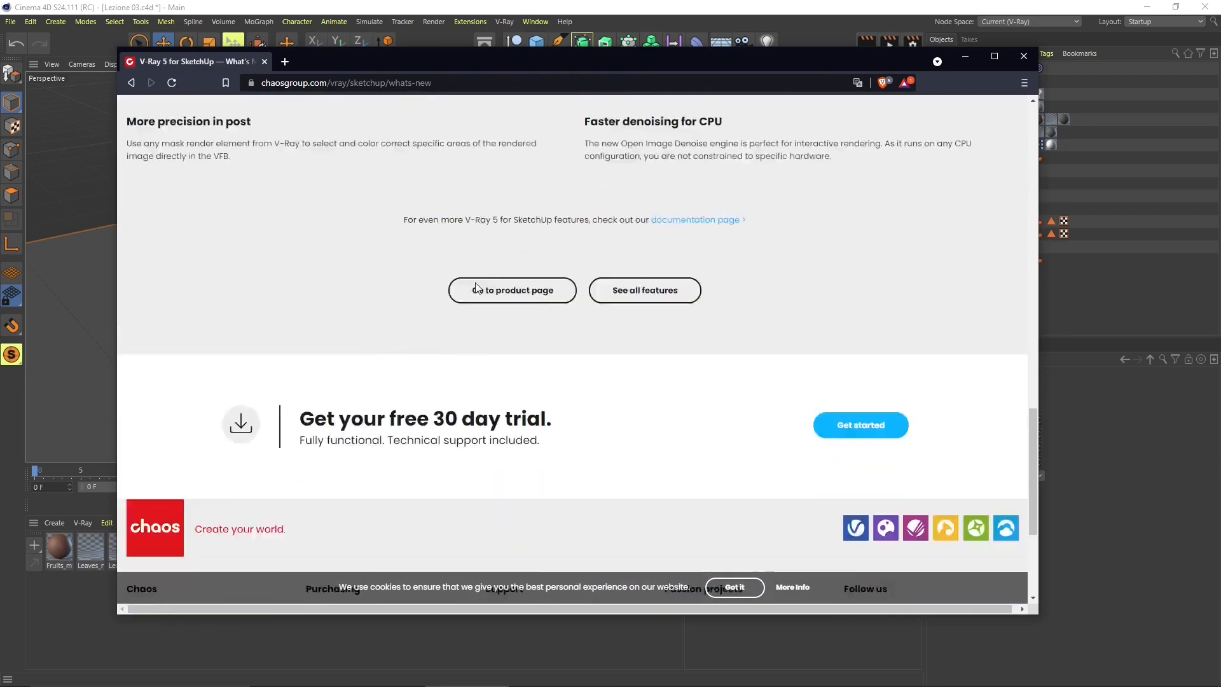
scroll(483, 292, down, 3)
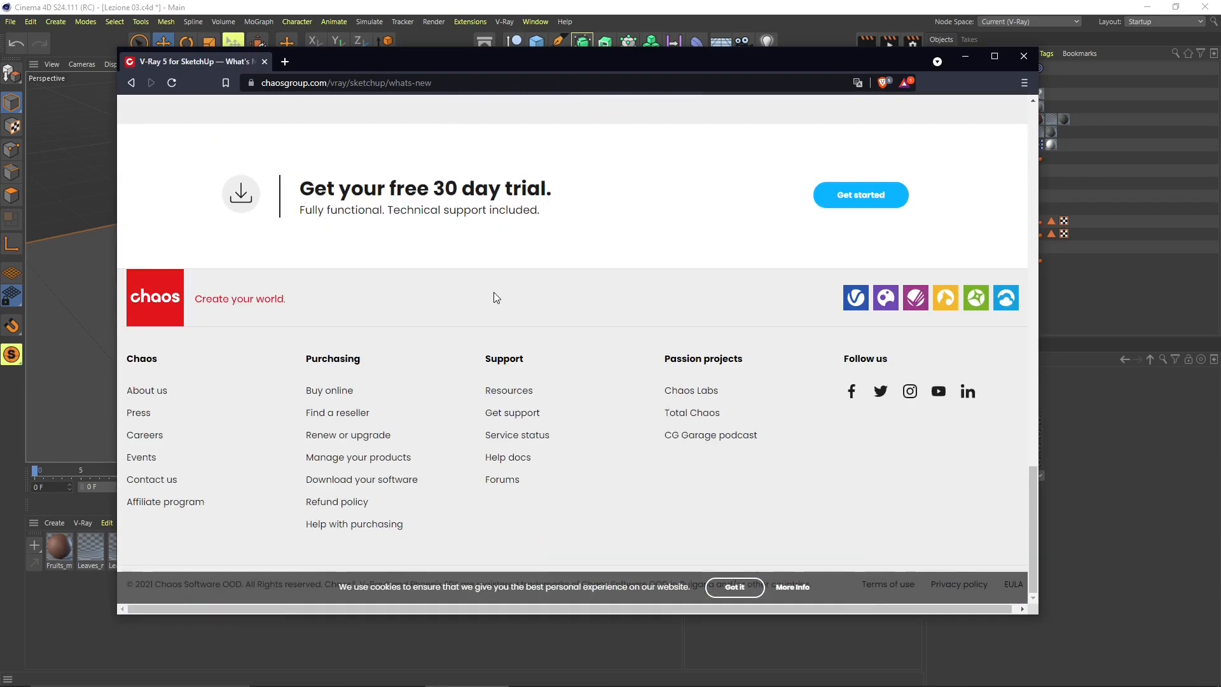
click(1024, 57)
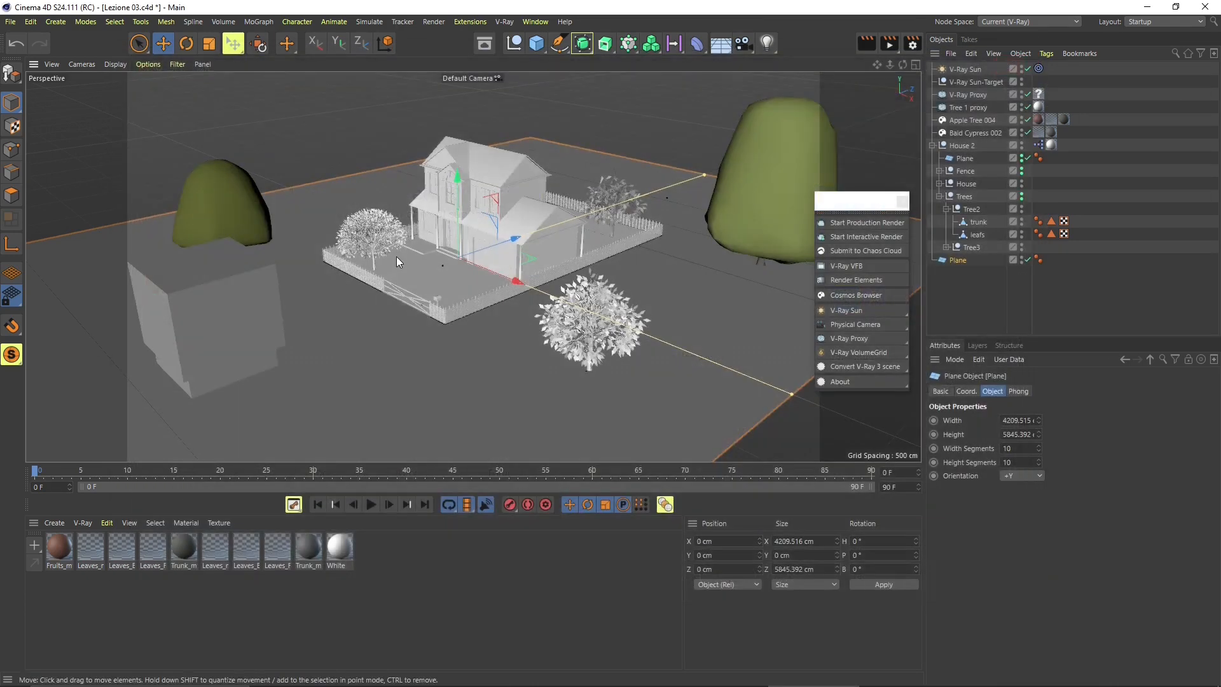
Delete the Tree 2 proxy, the Trees group inside House 2 and the Tree 1 proxy, keeping the two Cosmos trees
click(372, 136)
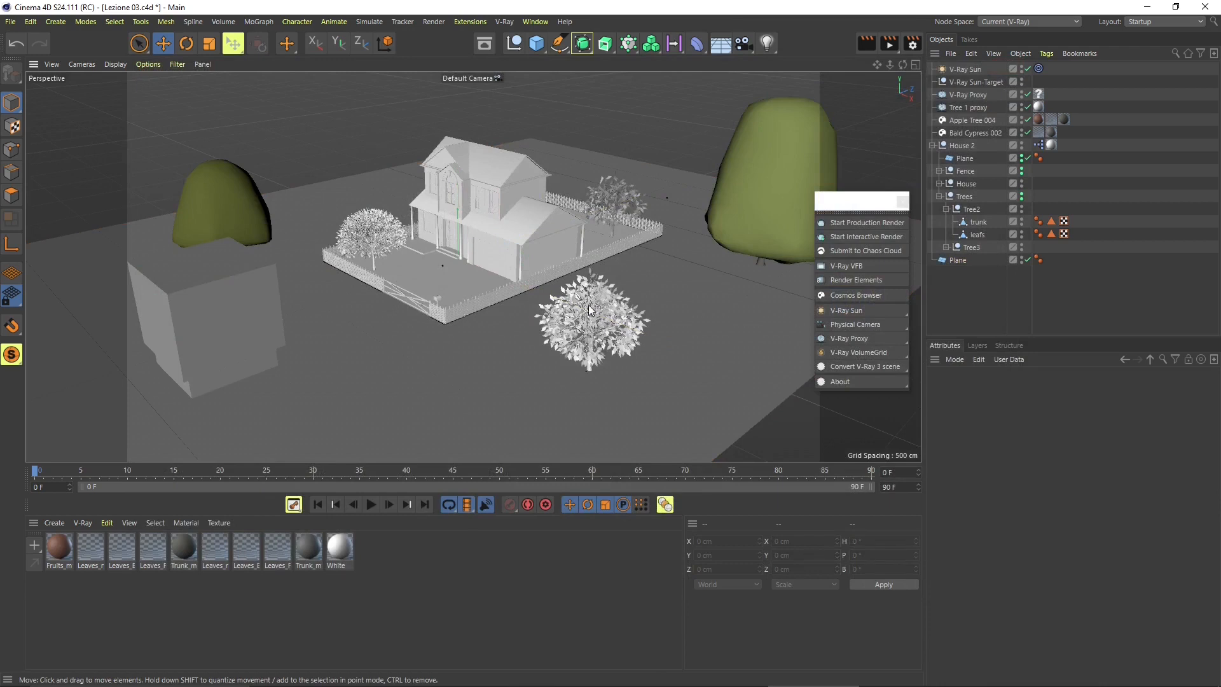
click(230, 315)
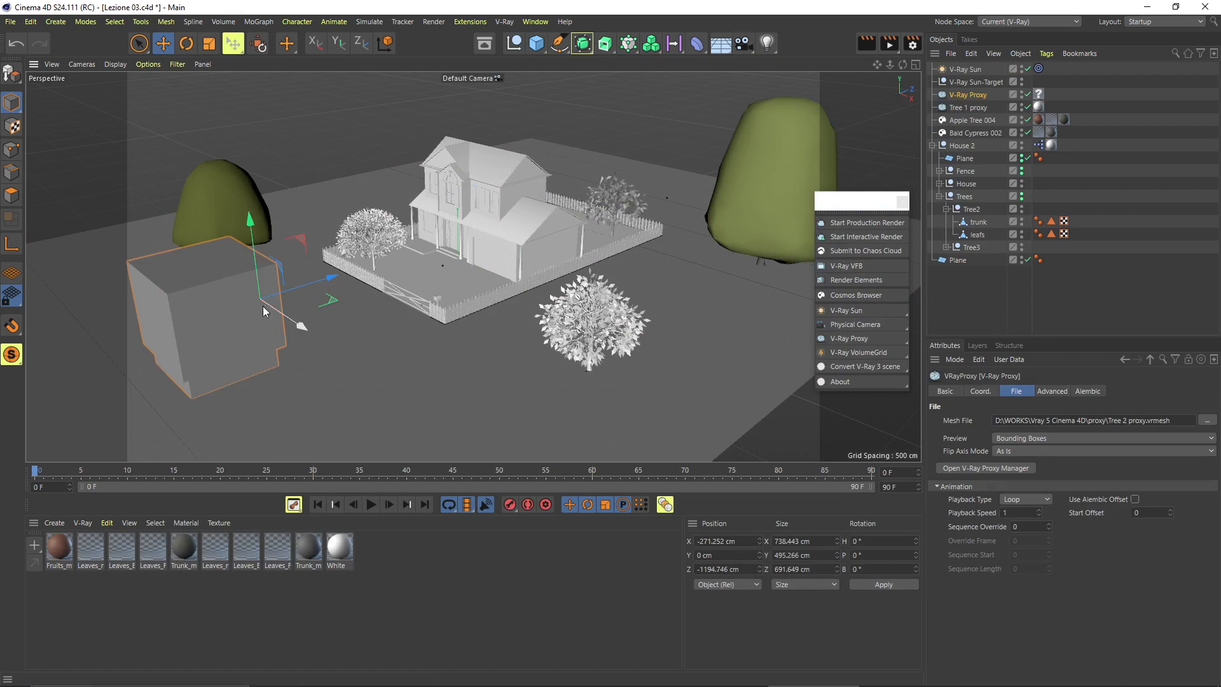
key(Delete)
click(368, 233)
click(975, 198)
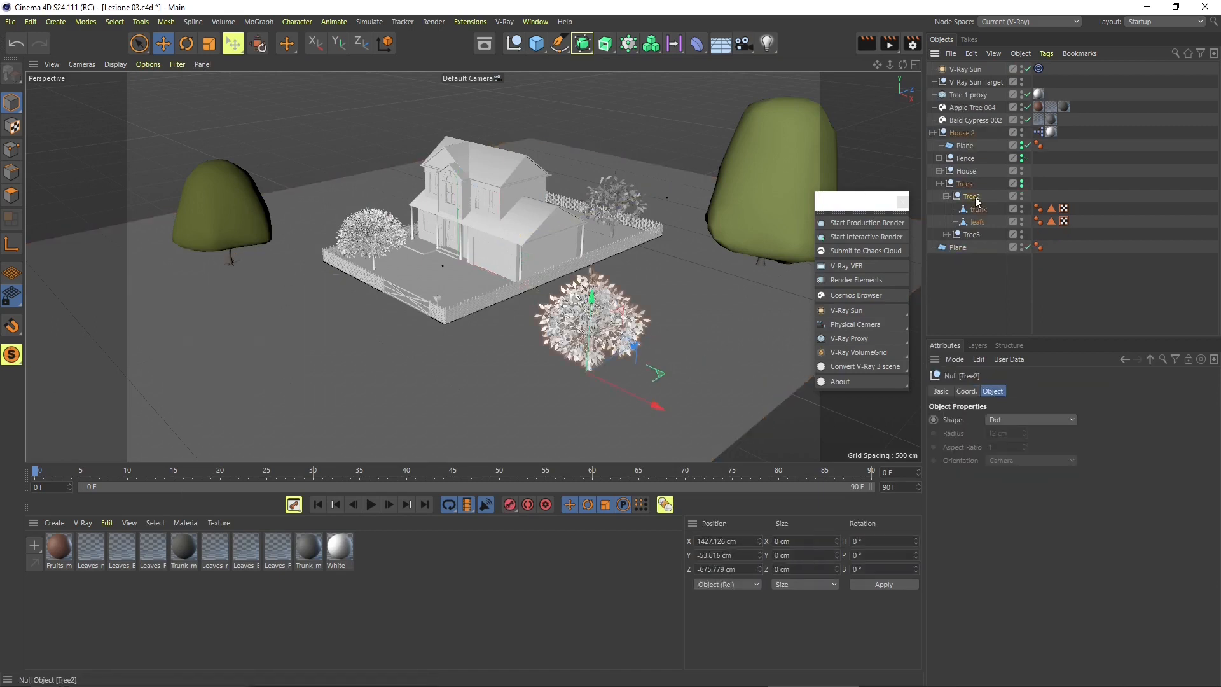
click(964, 183)
key(Delete)
click(616, 193)
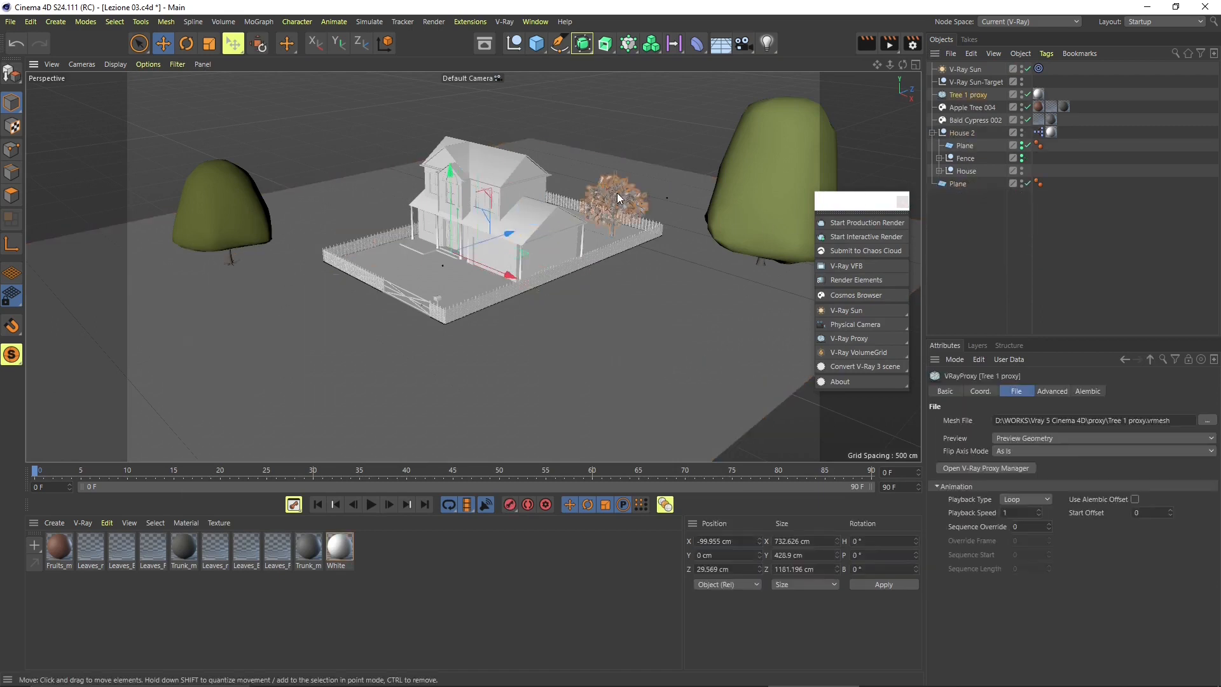
key(Delete)
Enlarge the ground plane around the house to about 6064 cm wide and 5990 cm high
scroll(399, 334, down, 2)
scroll(399, 334, down, 3)
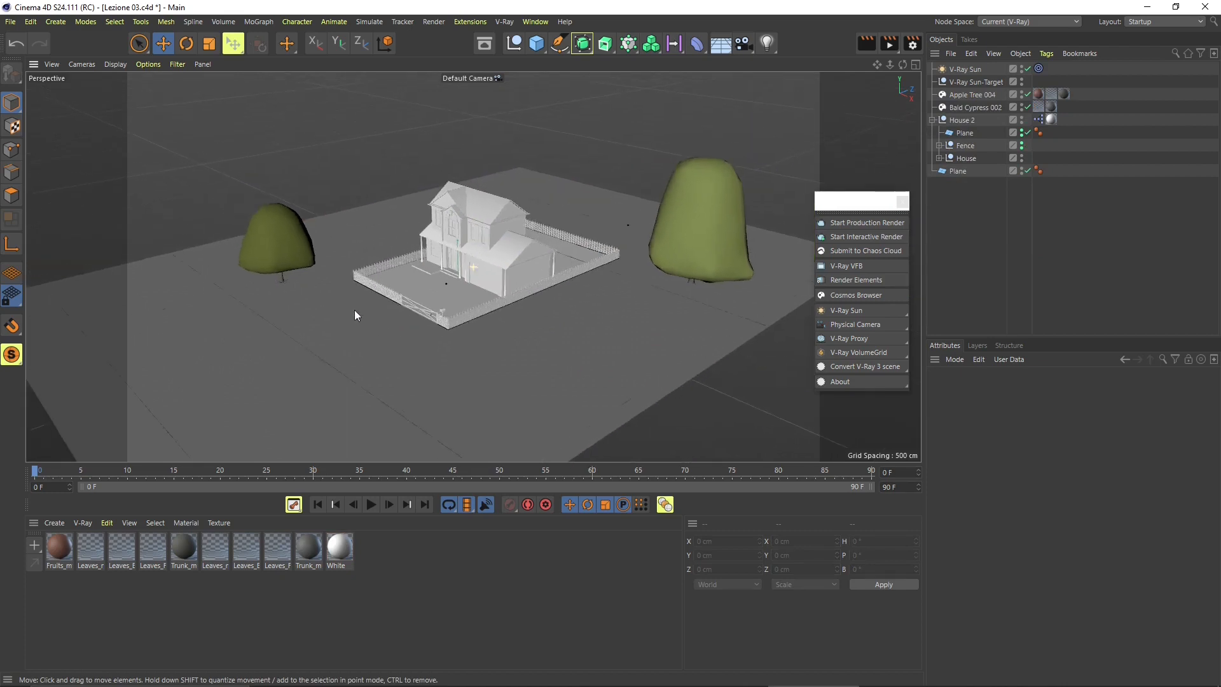
alt+drag(361, 303, 353, 300)
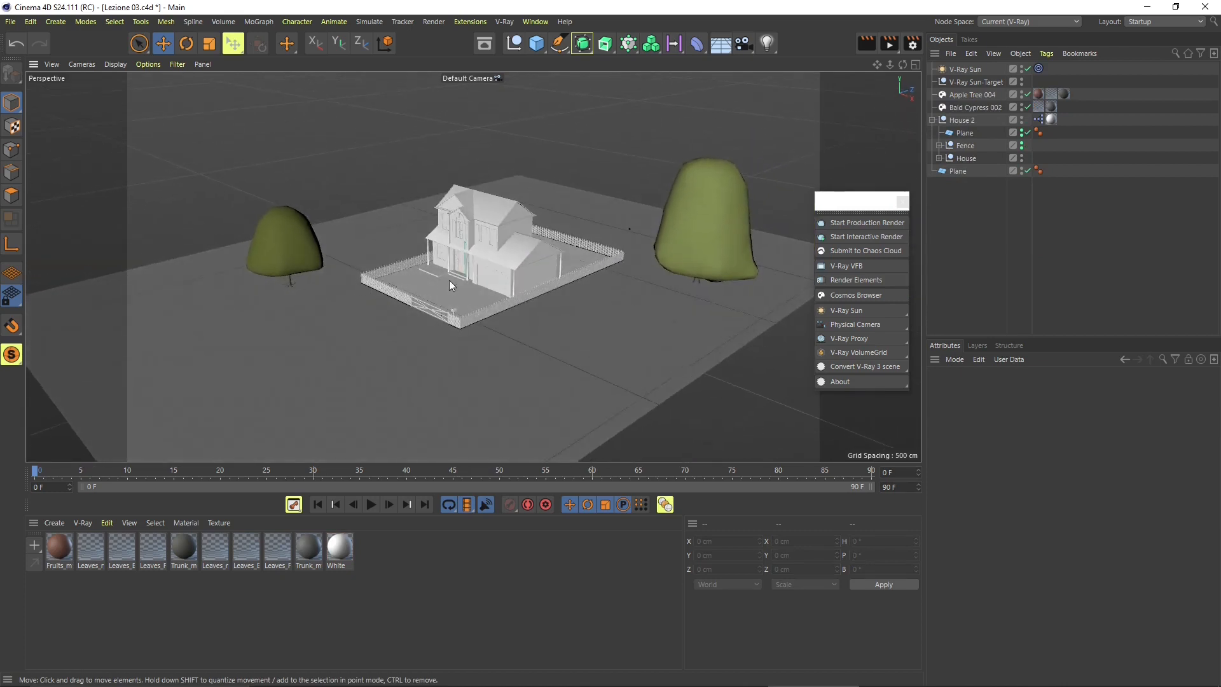
click(709, 272)
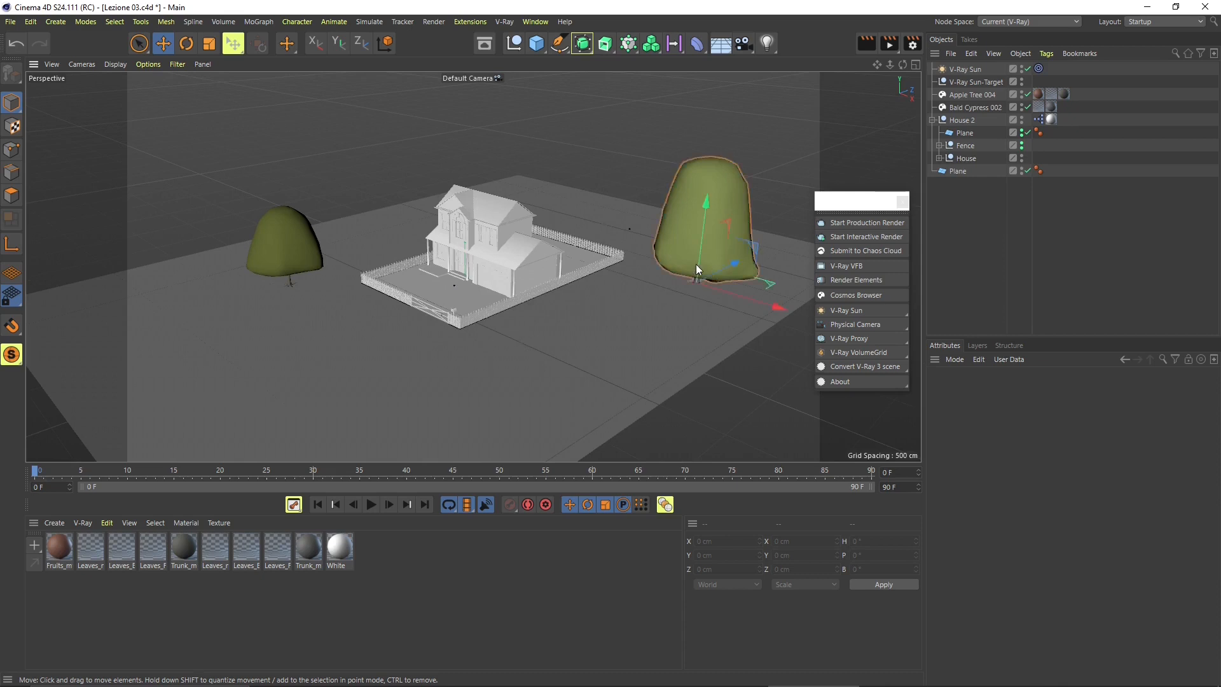
scroll(392, 325, down, 2)
click(413, 357)
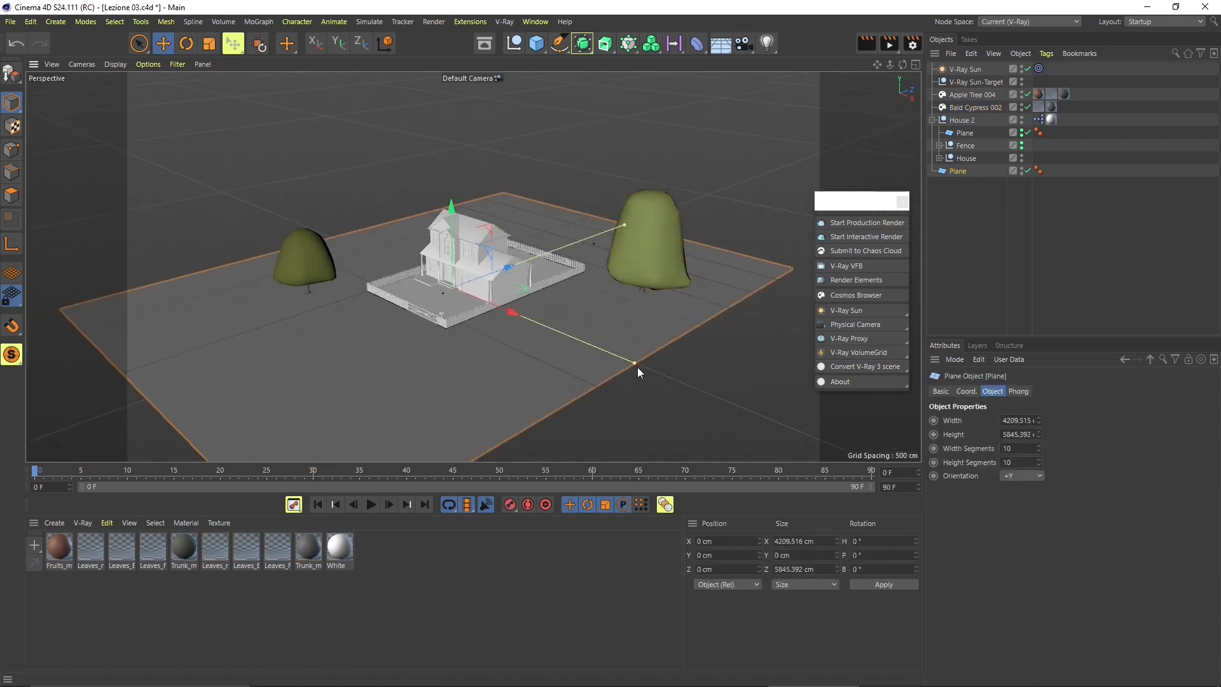
drag(636, 364, 720, 410)
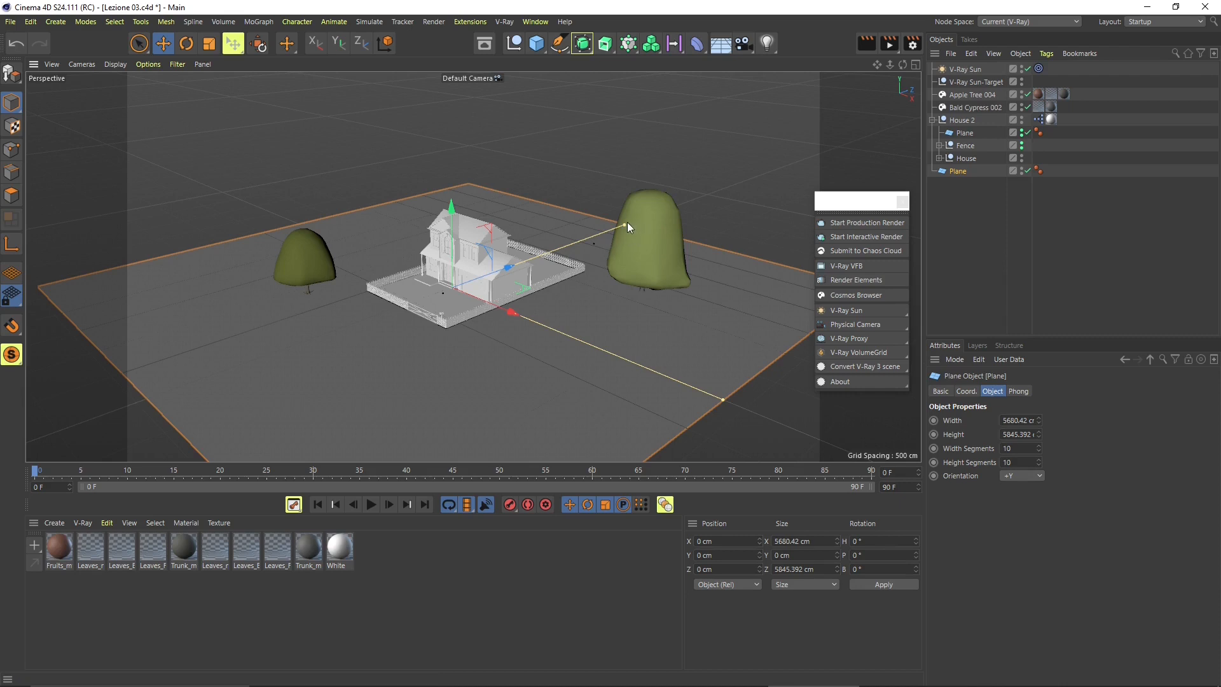
drag(625, 224, 658, 280)
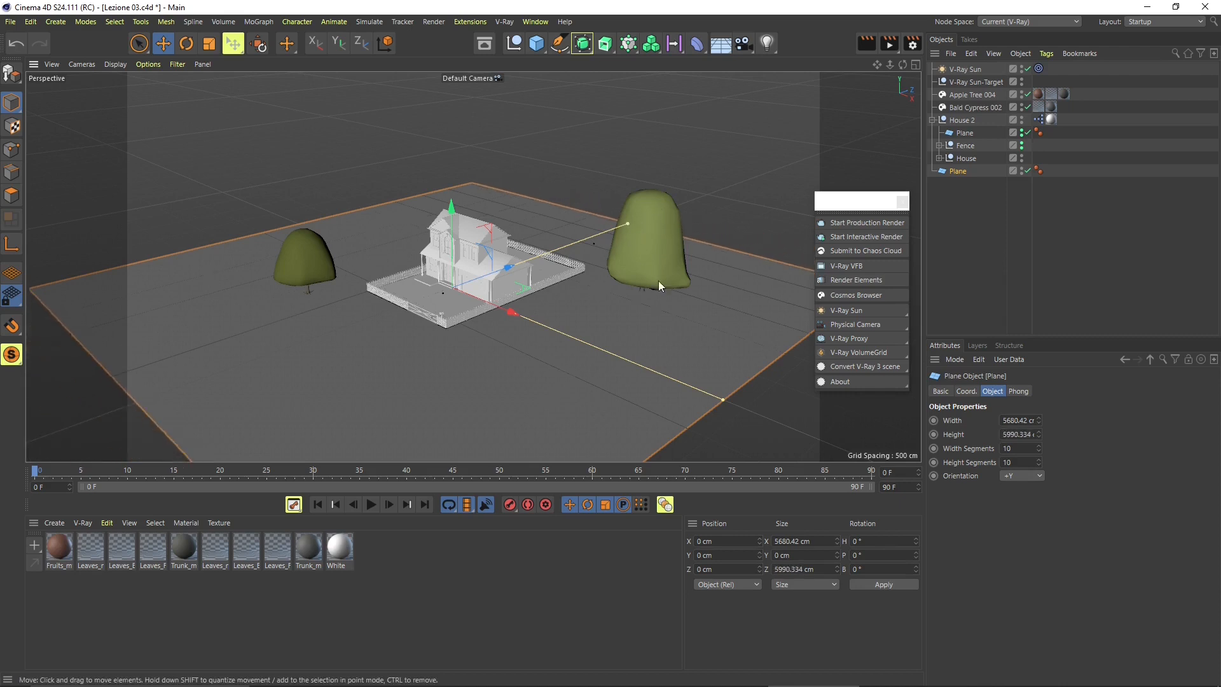
drag(717, 414, 745, 410)
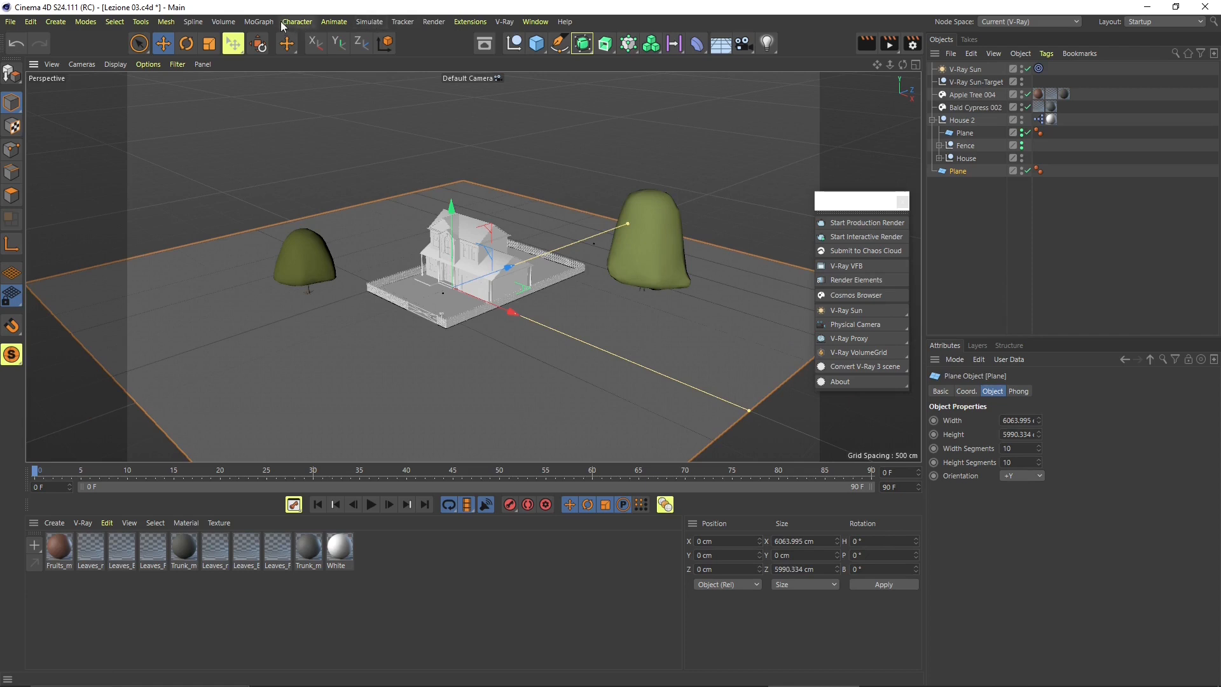
Add a MoGraph Cloner and make Apple Tree 004 and Bald Cypress 002 its children
click(258, 22)
click(269, 60)
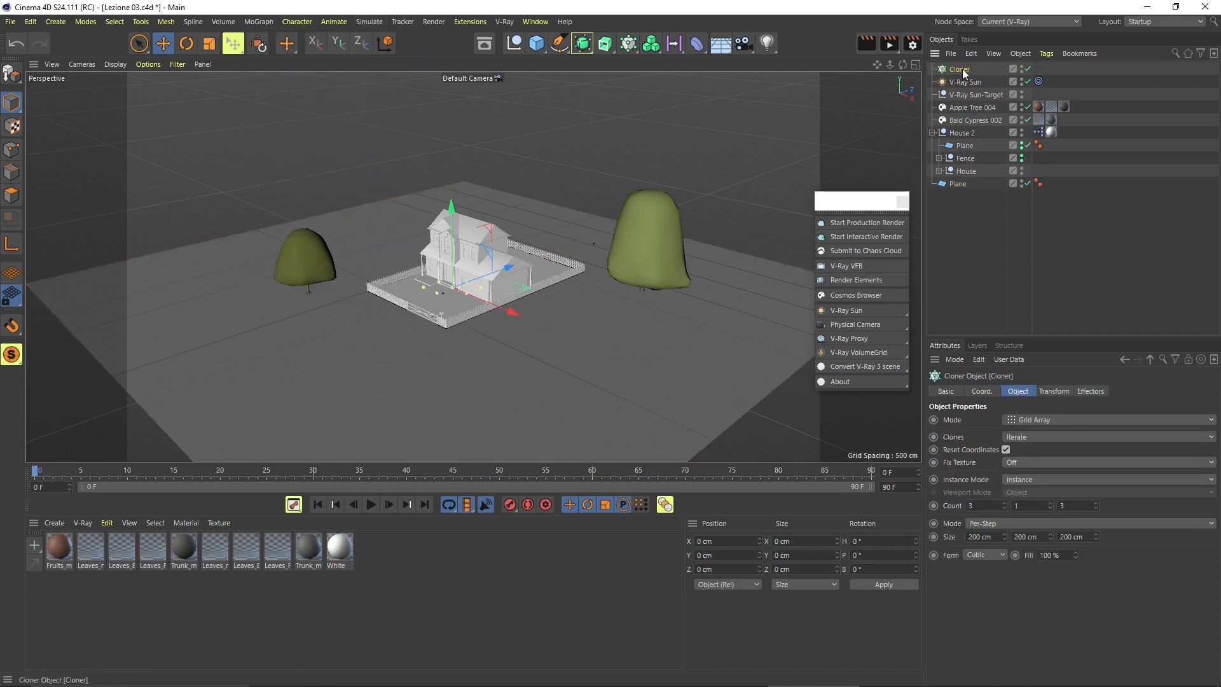
click(962, 108)
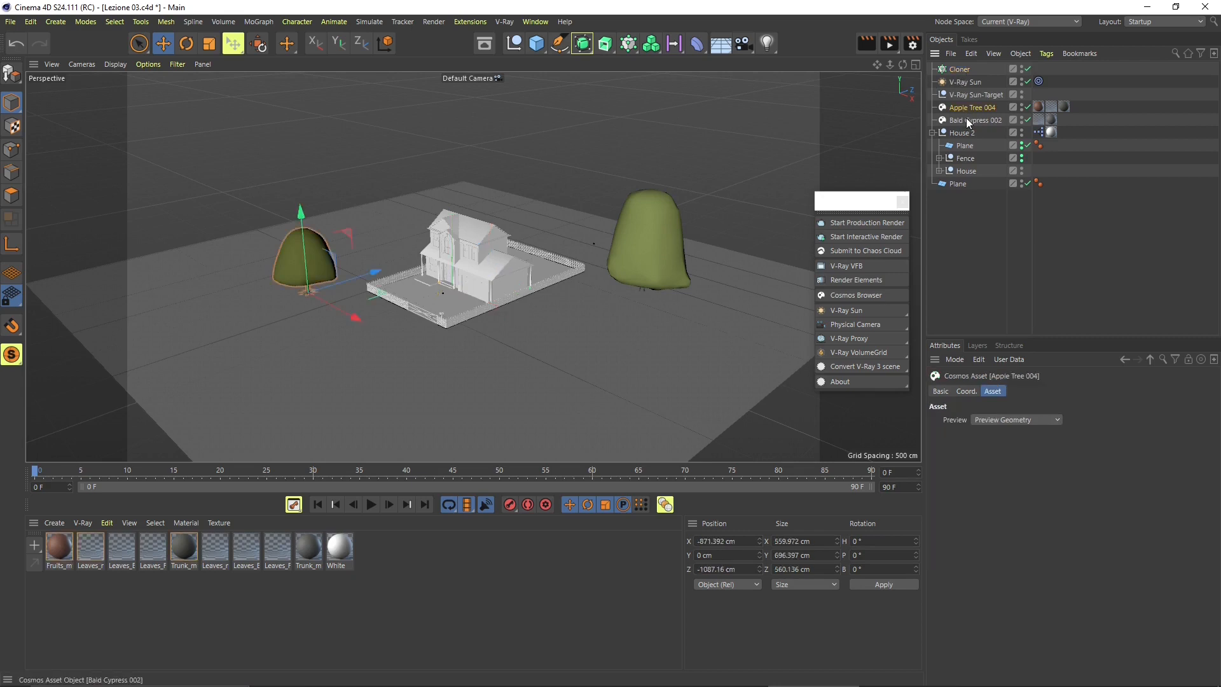
shift+click(966, 119)
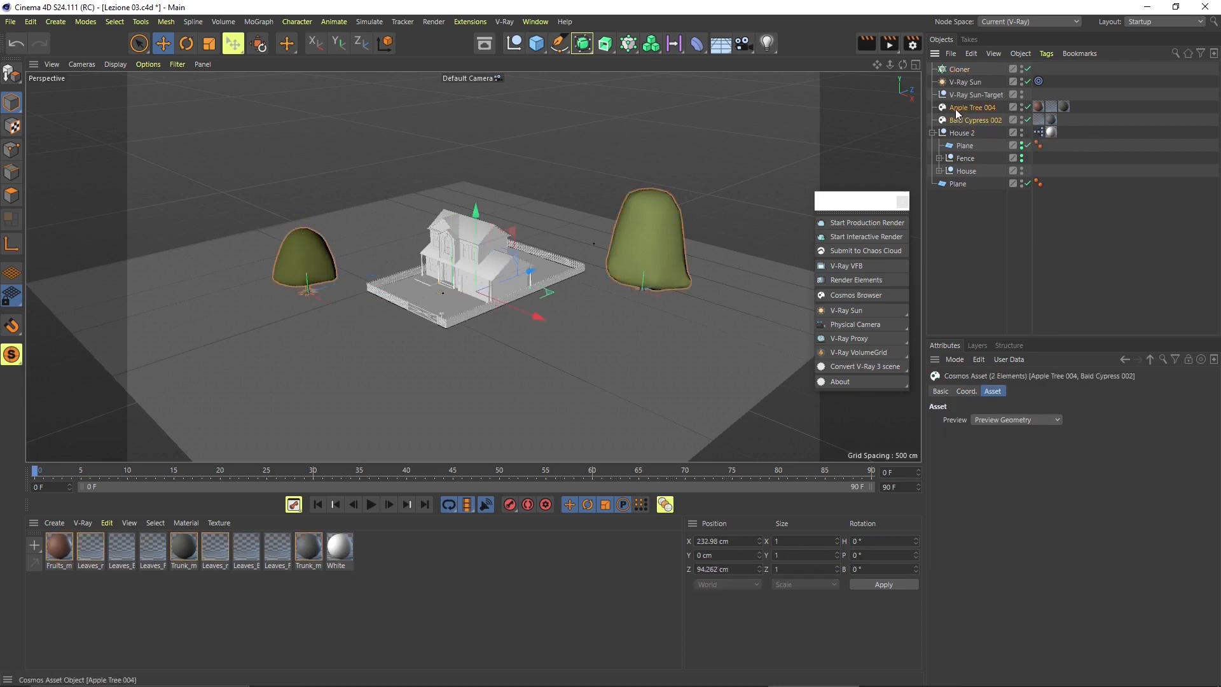
drag(955, 109, 962, 74)
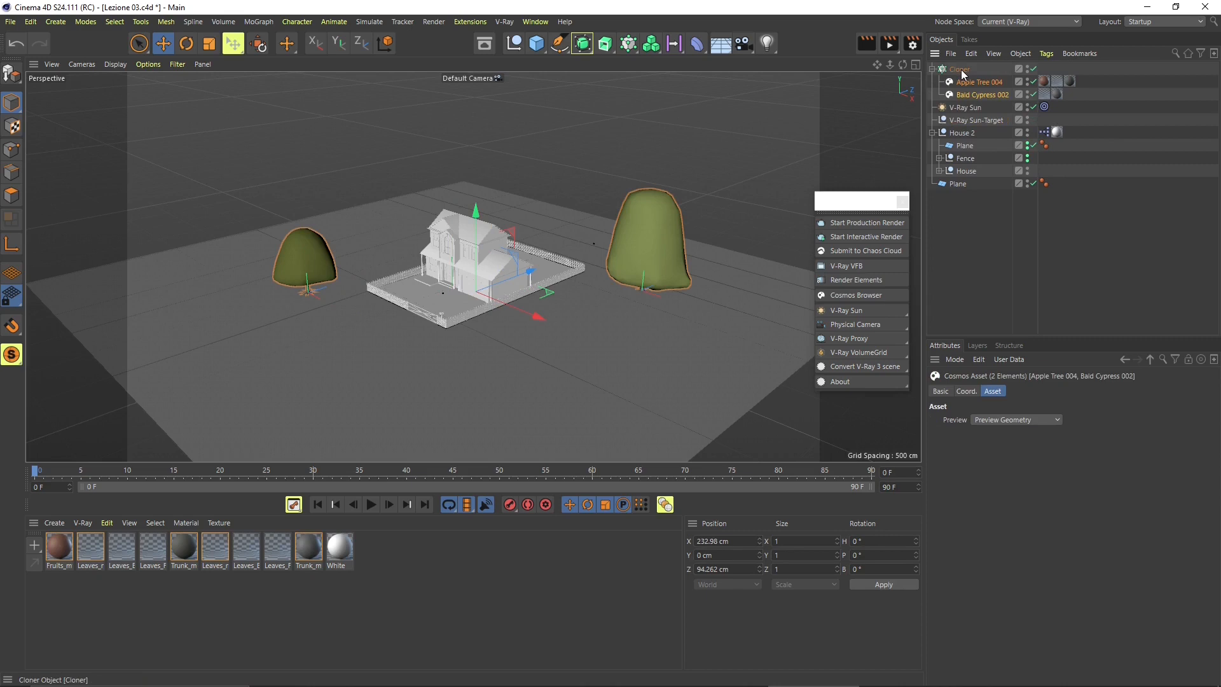
Set the Cloner's mode to Object
click(963, 71)
click(1029, 419)
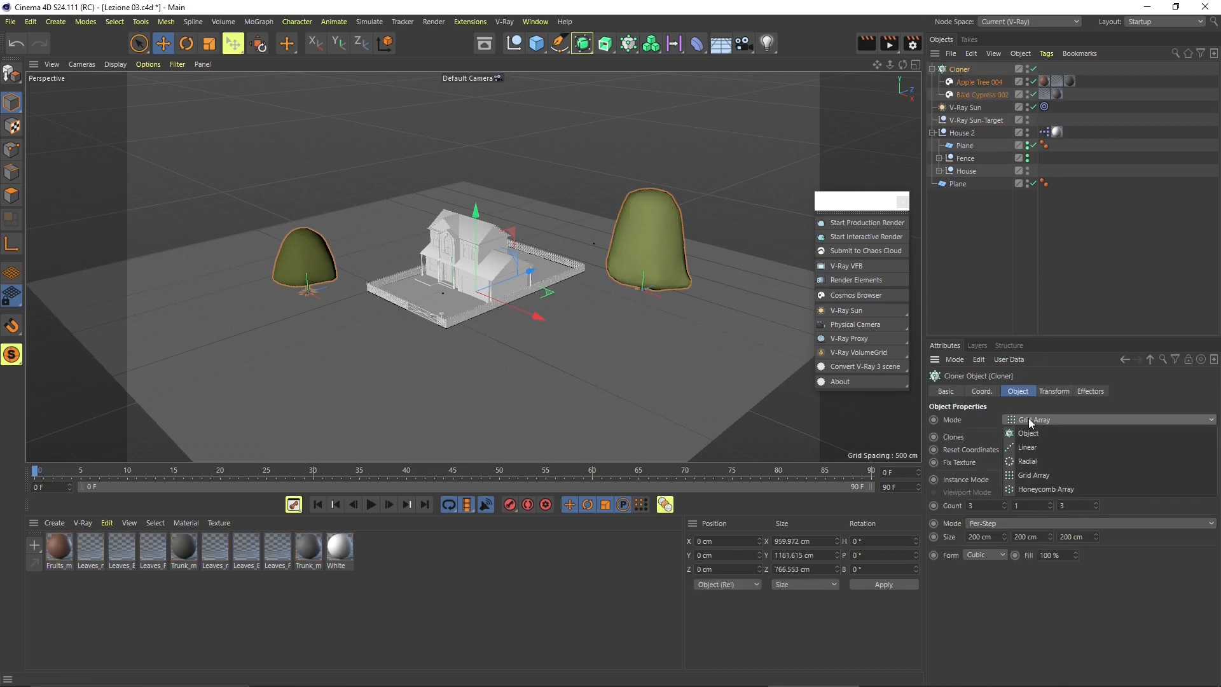
click(1031, 434)
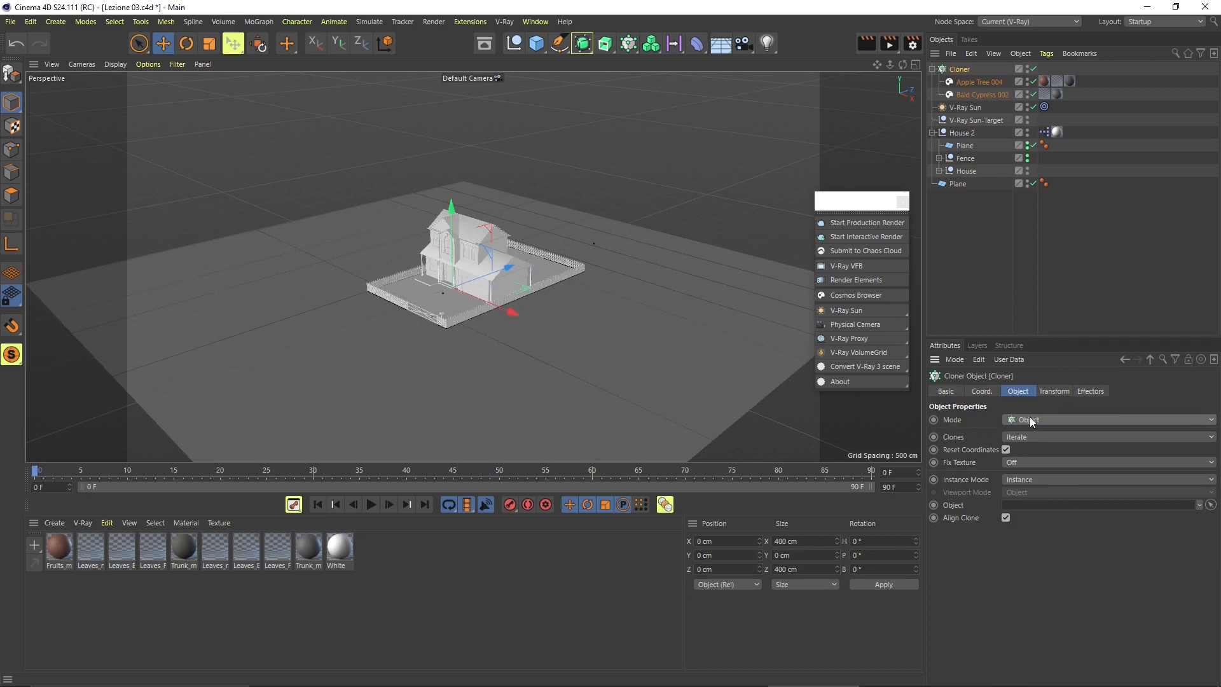
Link the large ground plane as the Cloner's distribution object and turn off Align Clone
click(1203, 504)
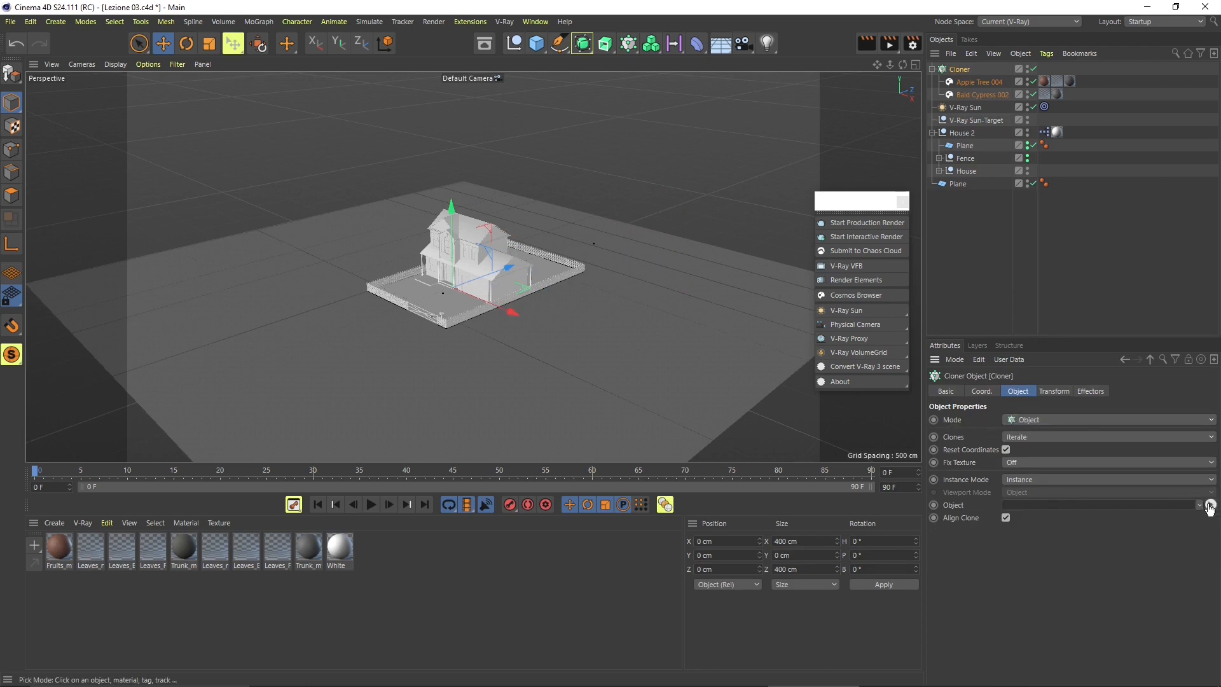
click(604, 299)
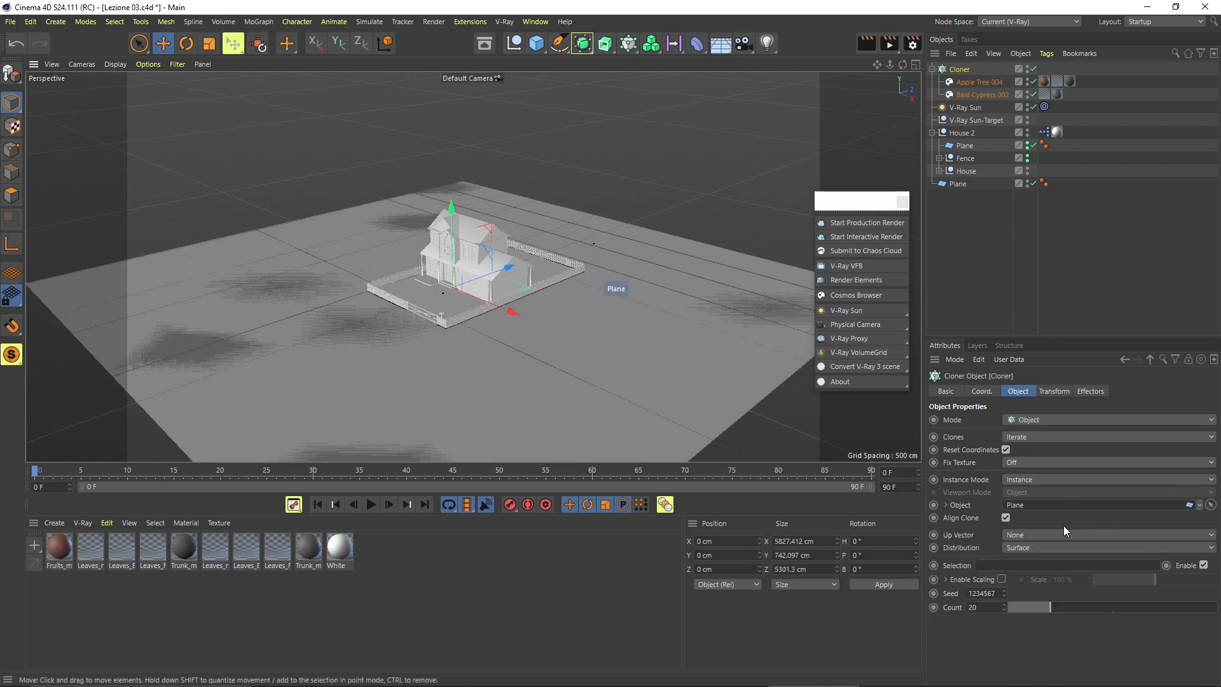
click(1006, 517)
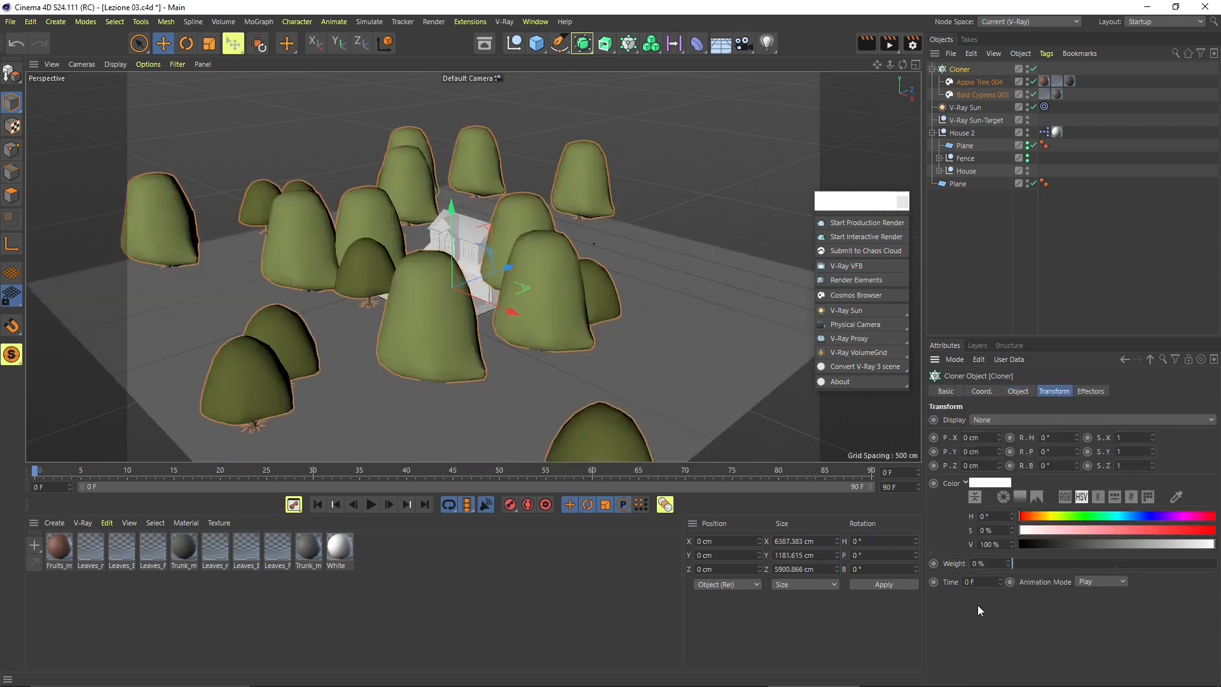
click(642, 195)
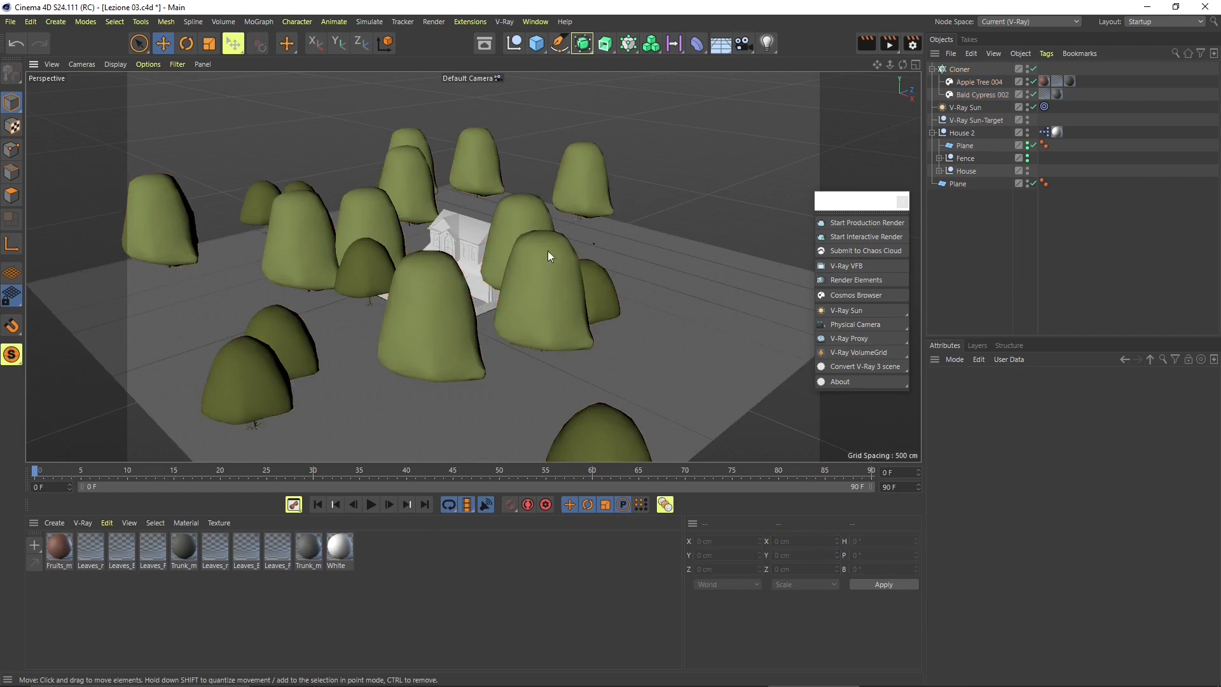
Change the Cloner's seed to 1234559 to rearrange the trees around the house
click(961, 69)
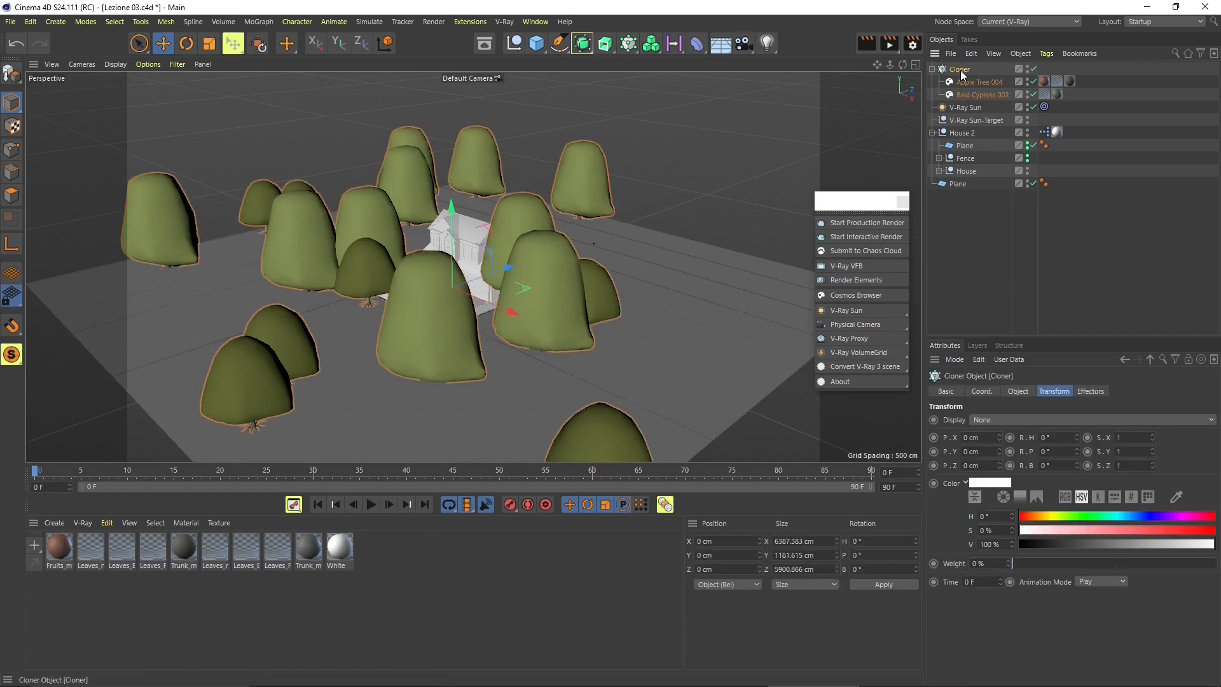
click(1018, 392)
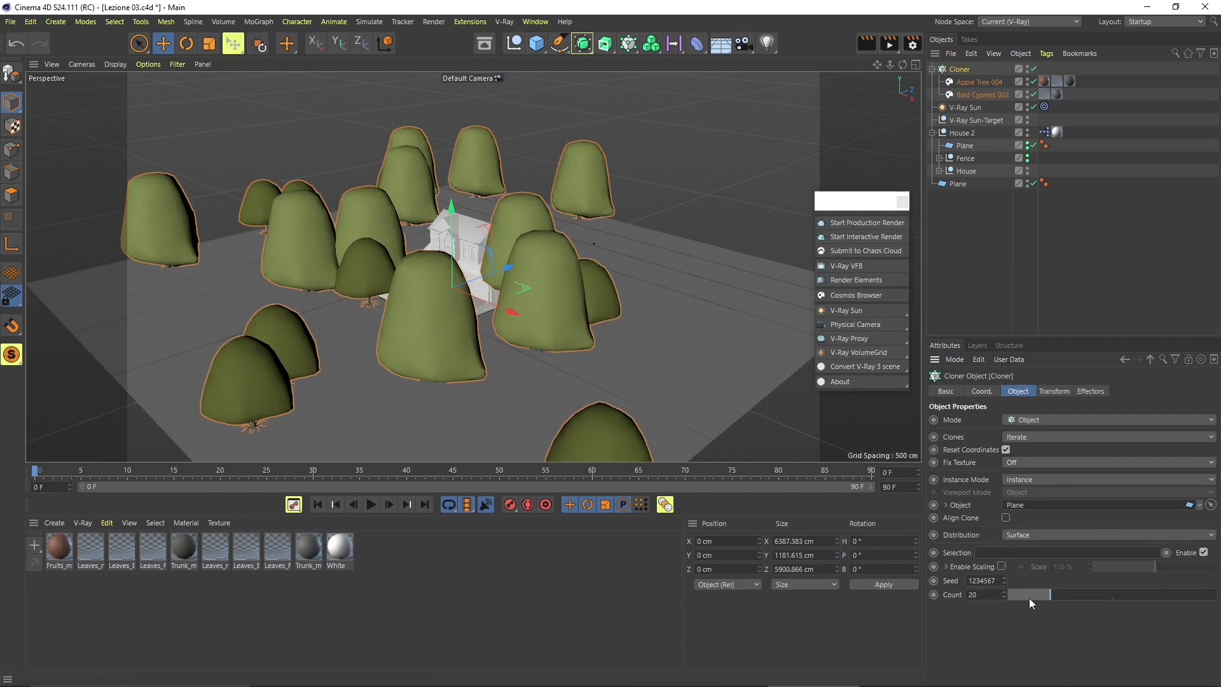
drag(1004, 582, 1004, 591)
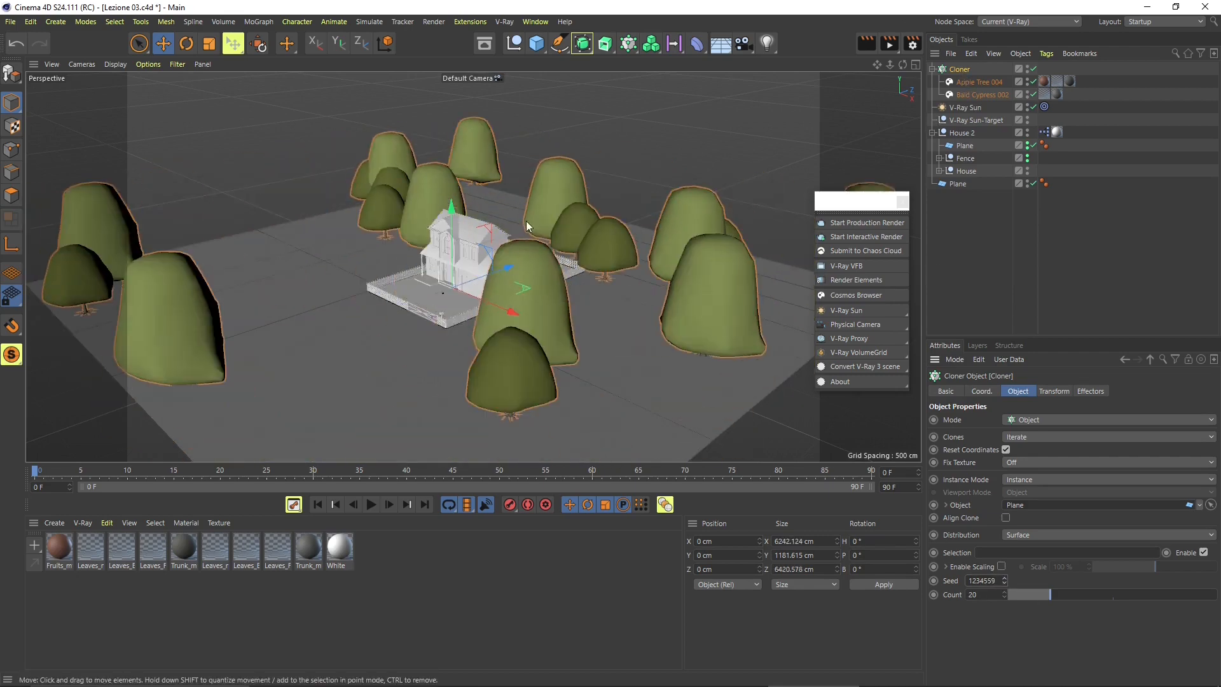
Set the Cloner's count to 19 after trying a denser distribution of 27 trees
alt+drag(430, 262, 495, 266)
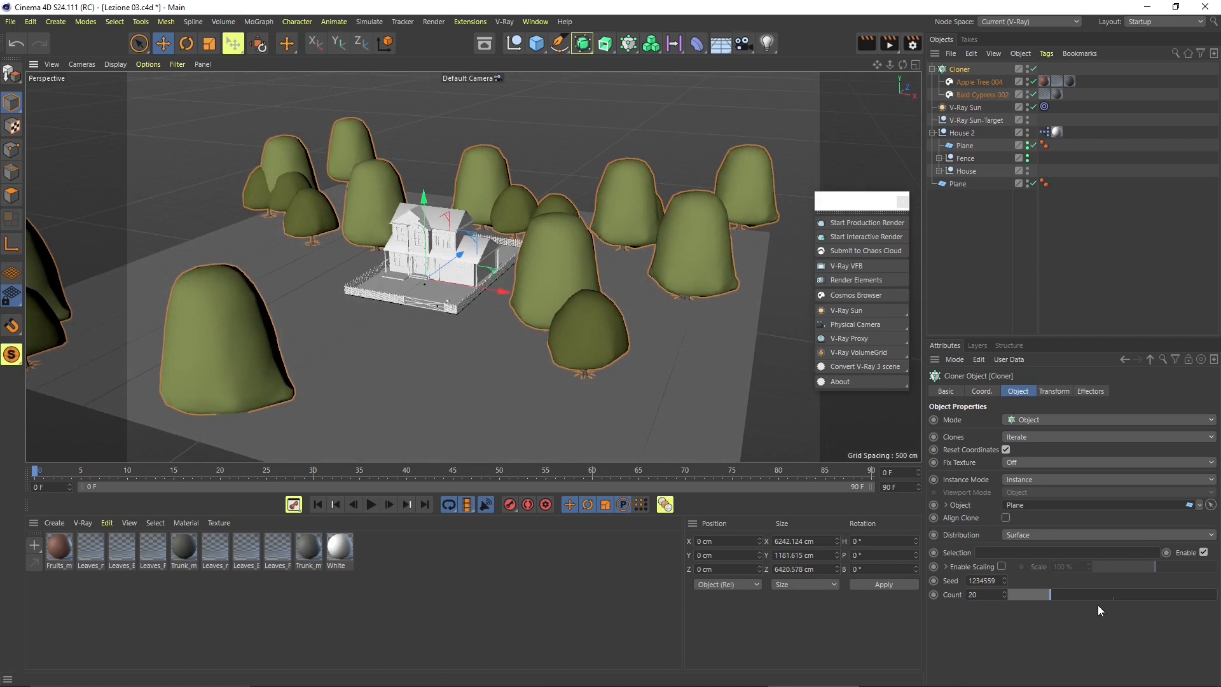
drag(1050, 586, 1040, 599)
click(1062, 595)
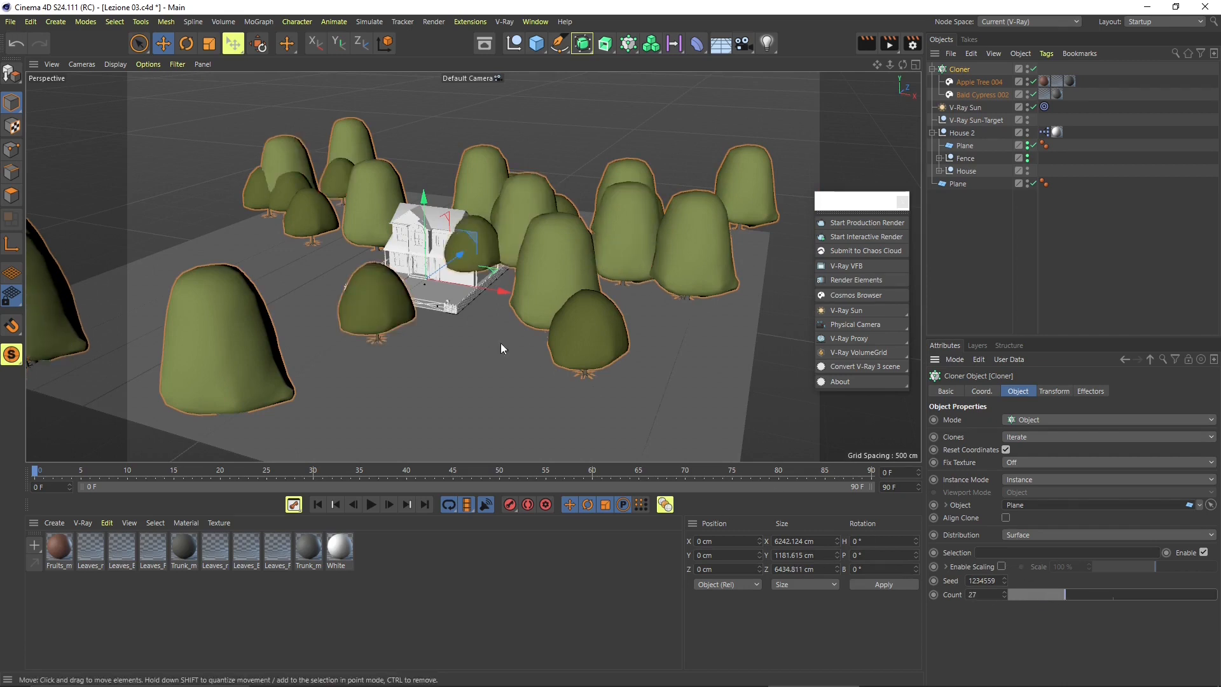
click(1048, 598)
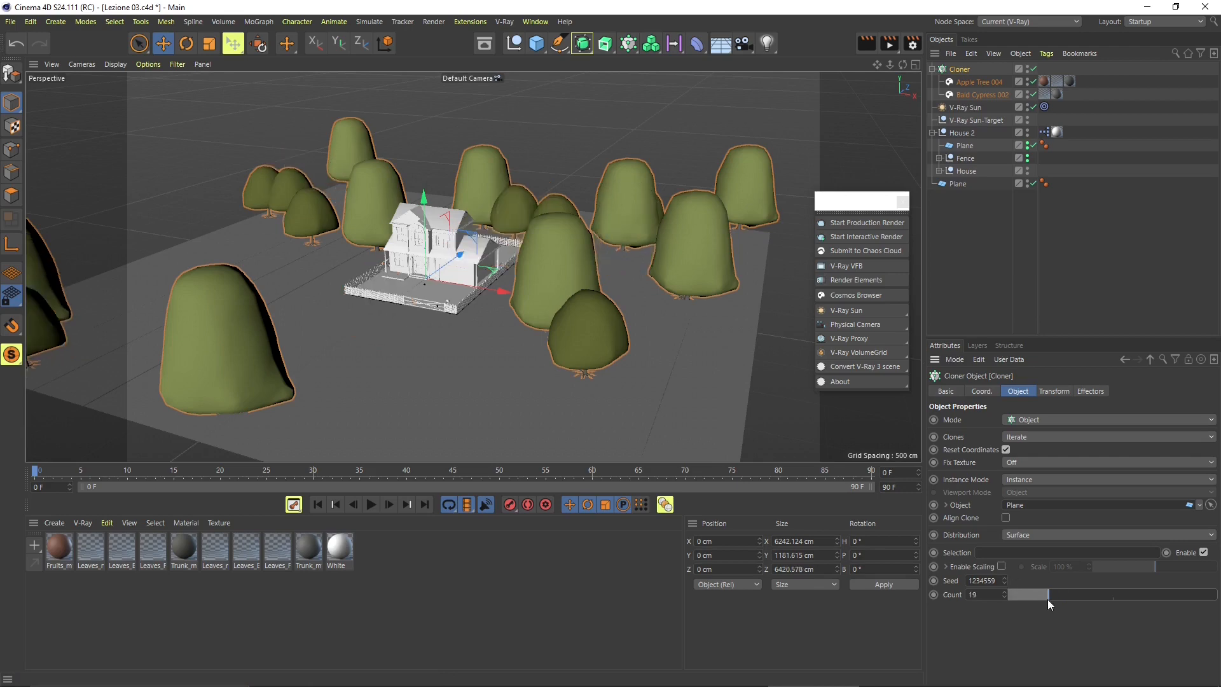
Add a V-Ray Sun with Sky to the scene and delete the old standalone V-Ray Sun
alt+drag(537, 359, 421, 344)
scroll(421, 345, up, 3)
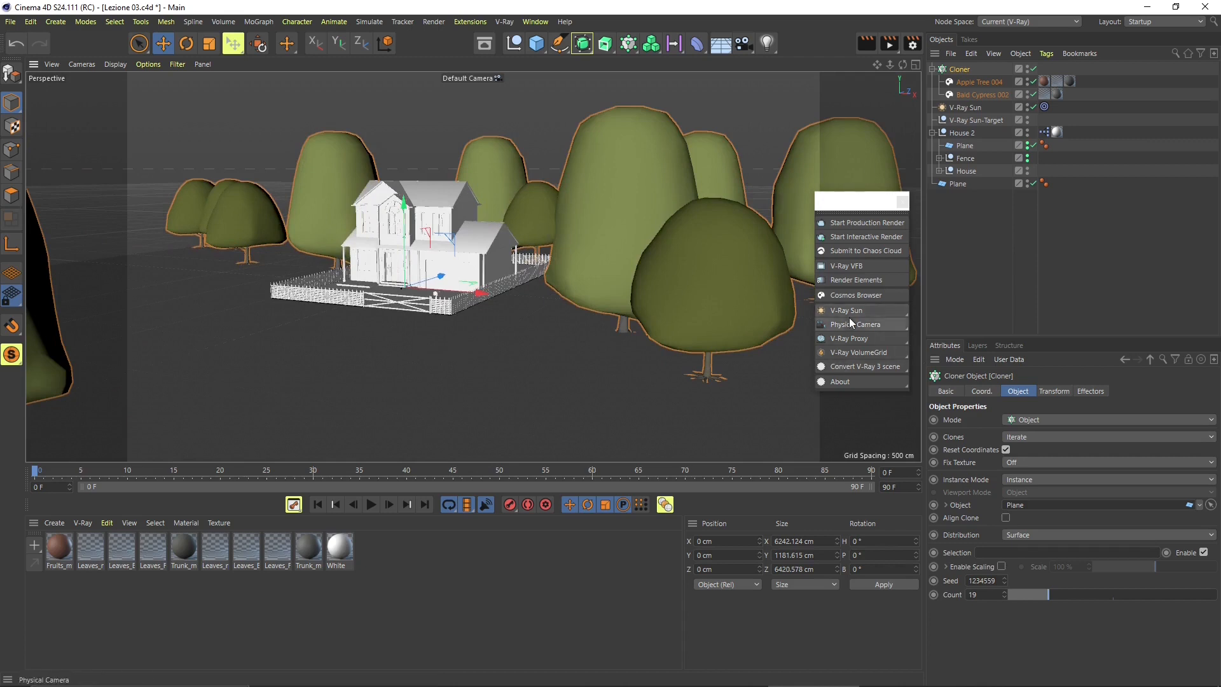
mouse_move(848, 314)
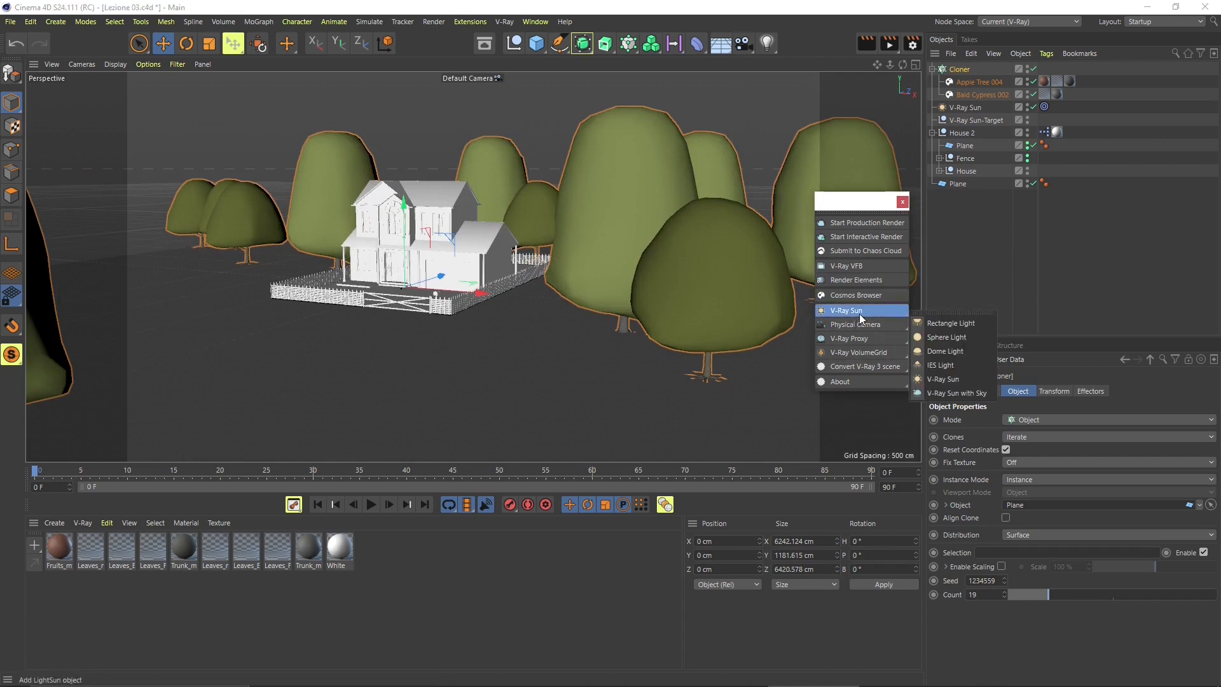
click(956, 393)
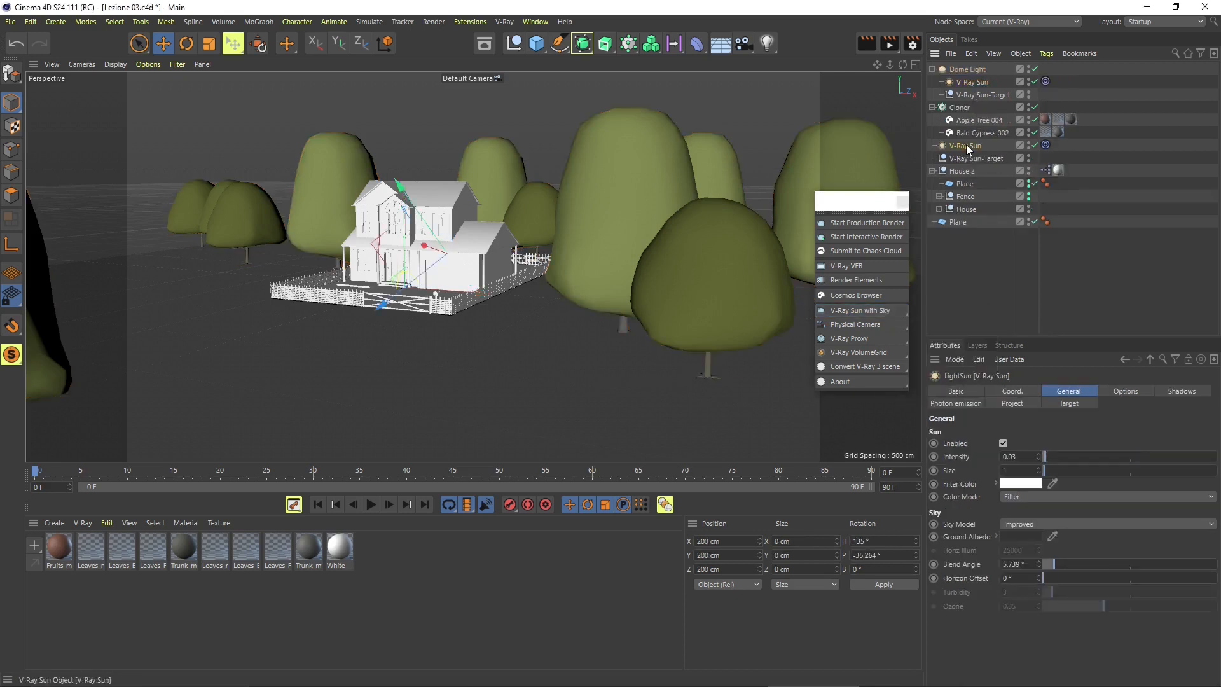
key(Delete)
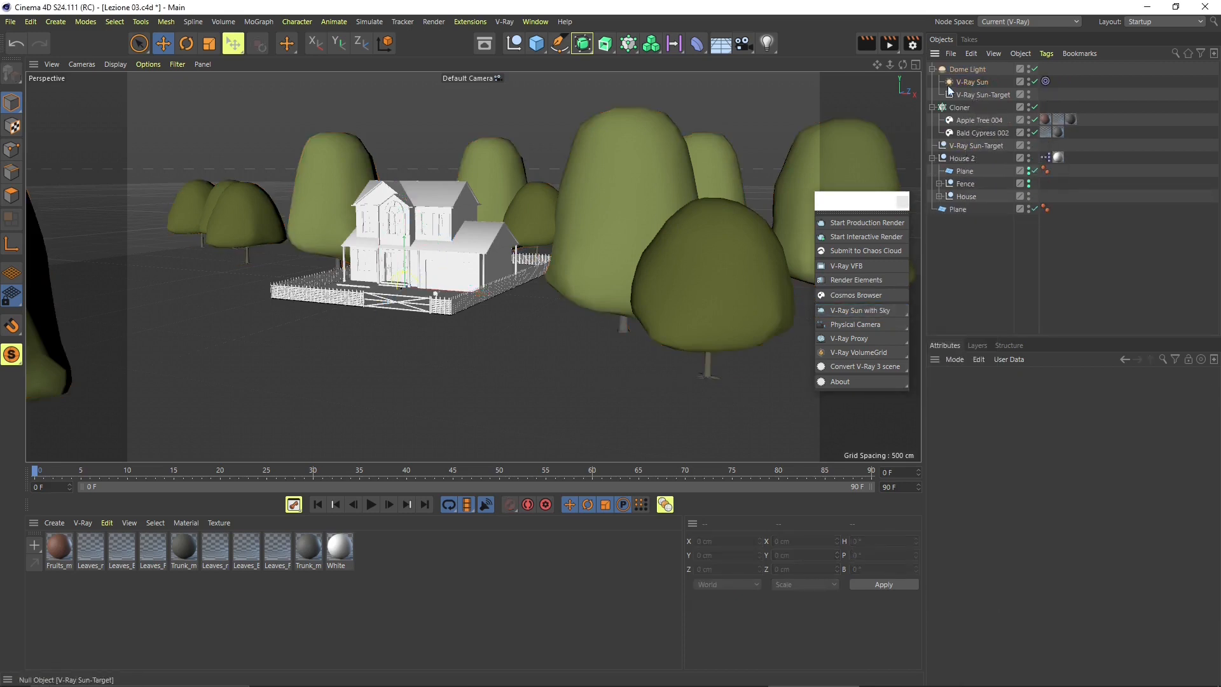
Set the Dome Light's intensity to 0.3, test it in a V-Ray render, and close the frame buffer
click(961, 68)
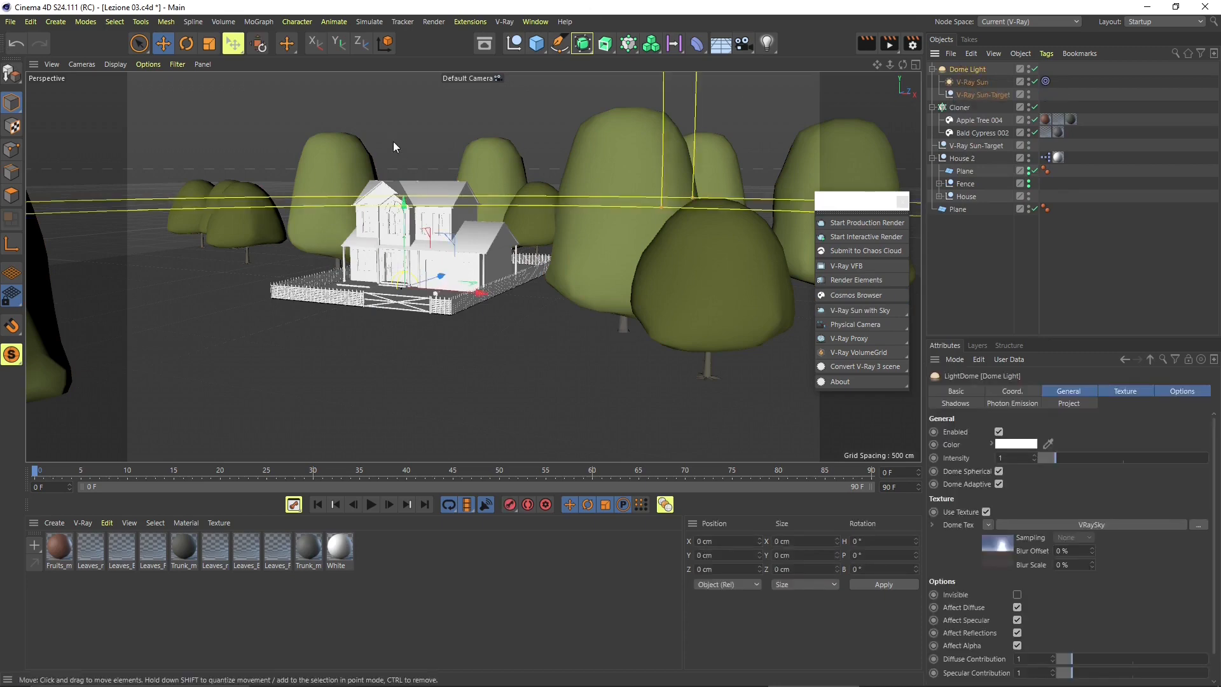
click(467, 121)
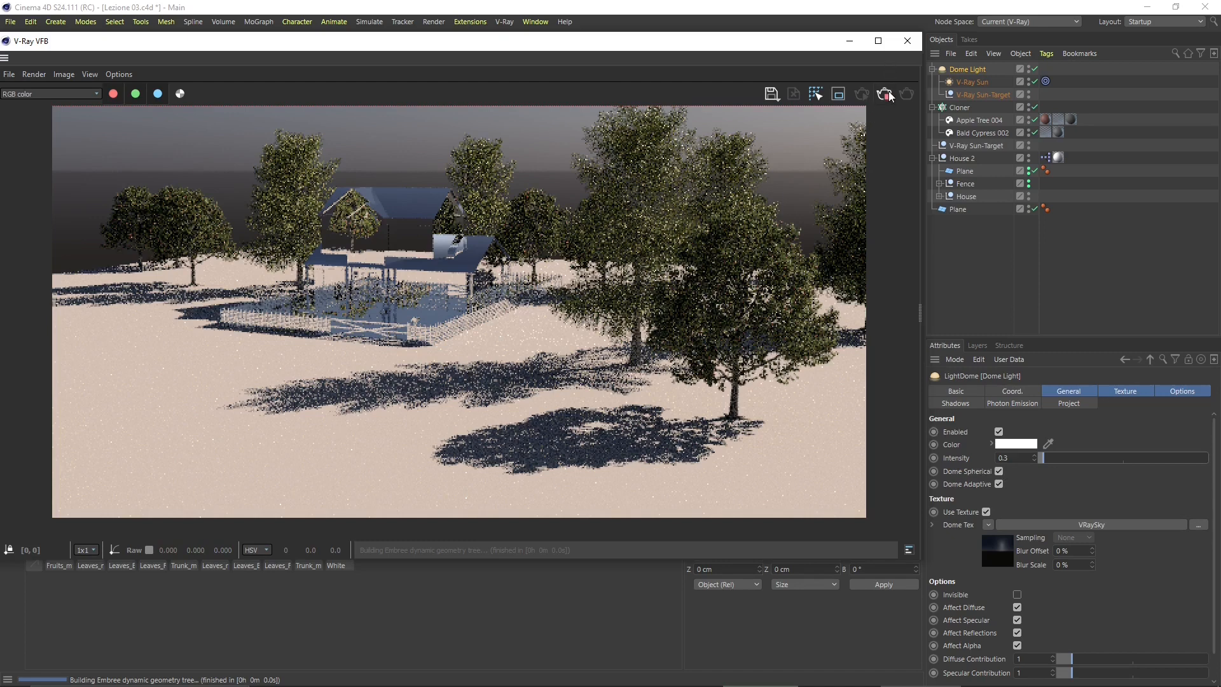
click(907, 41)
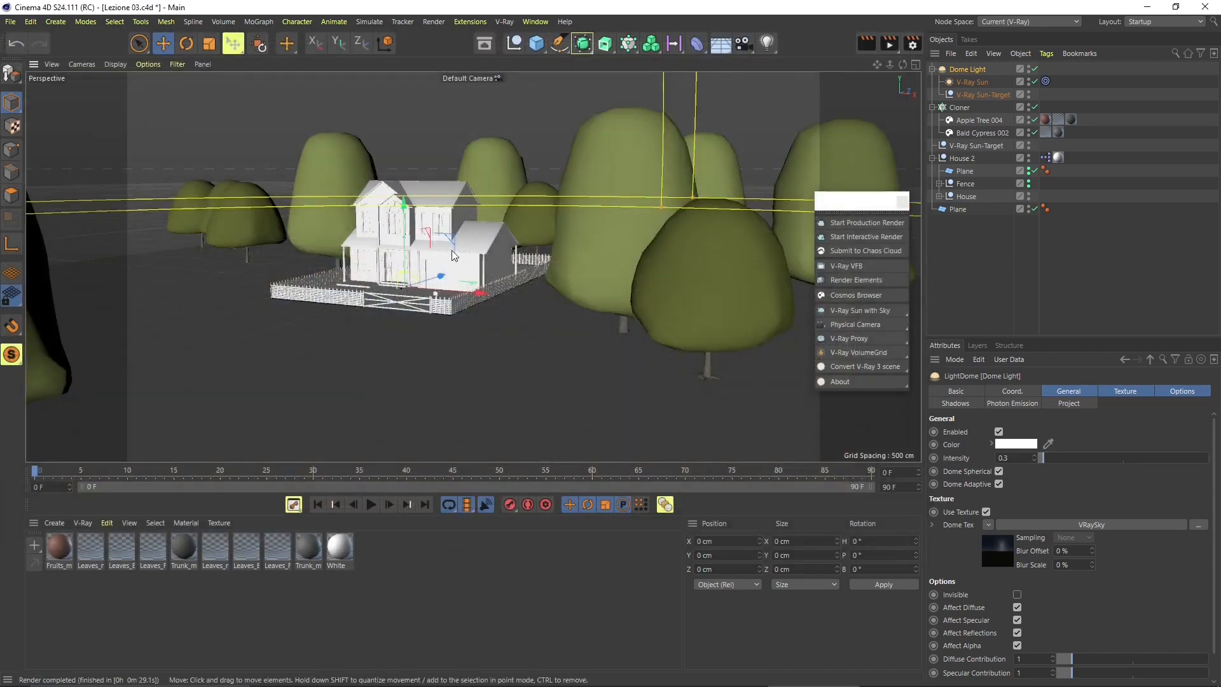
Create a new V-Ray Material and assign it to House 2 in place of the White material
click(454, 255)
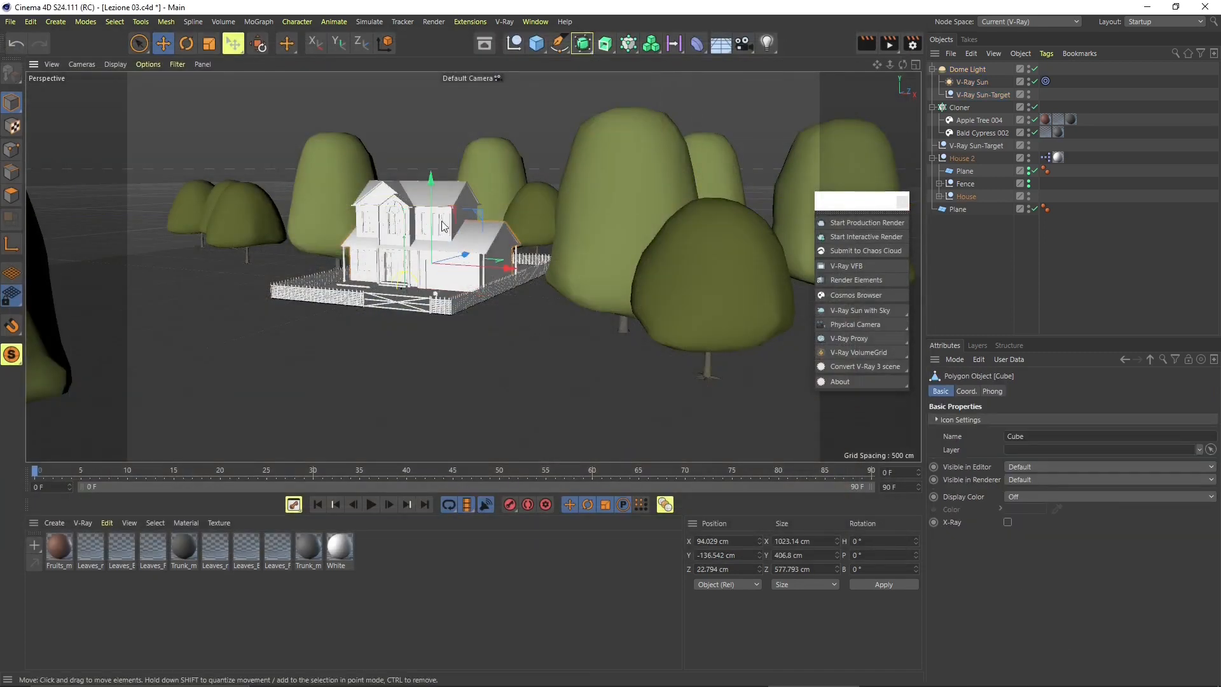
click(960, 159)
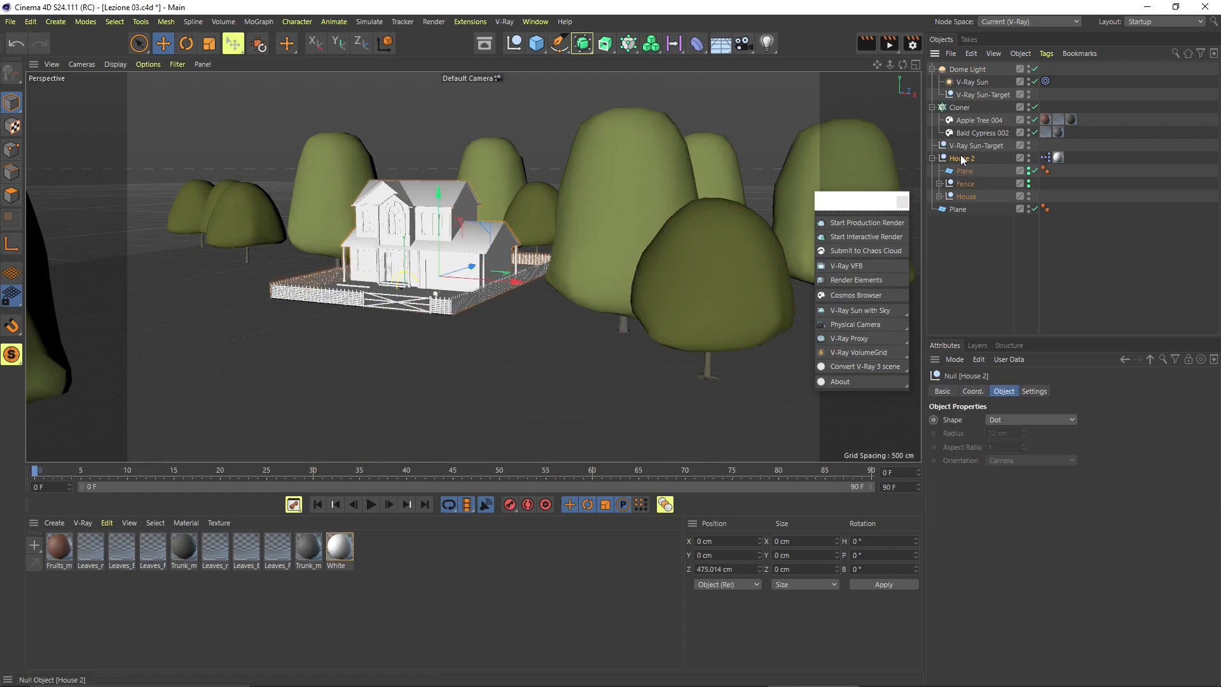
click(1058, 158)
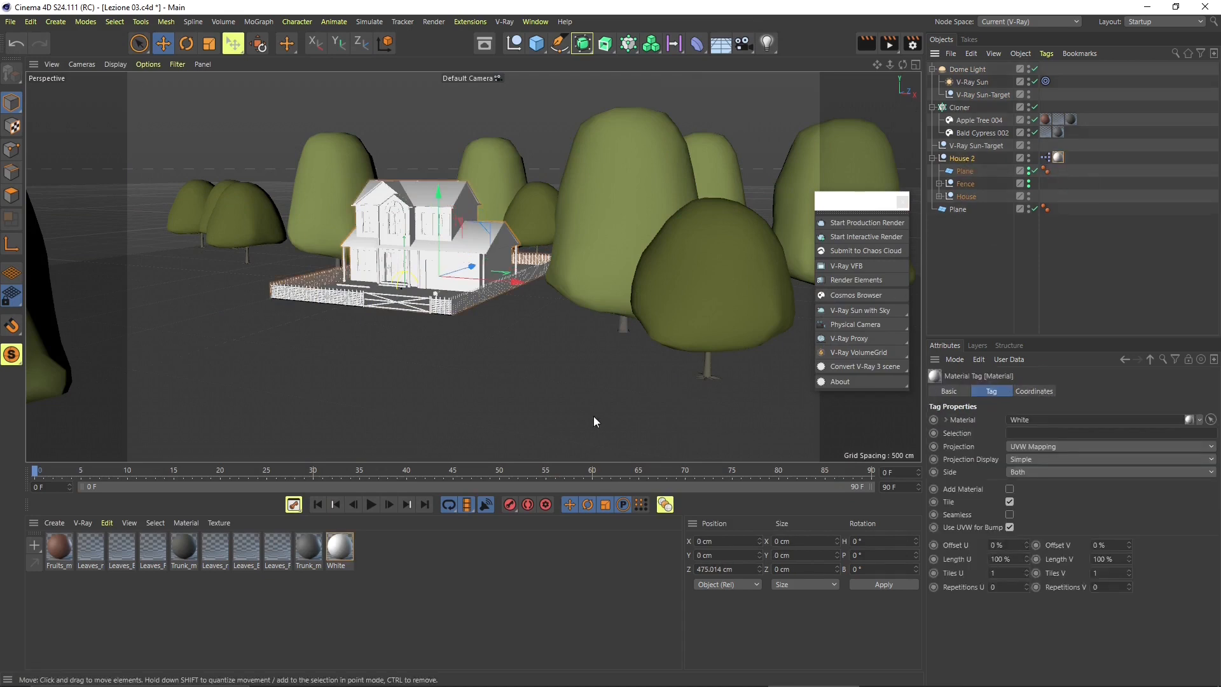
click(90, 522)
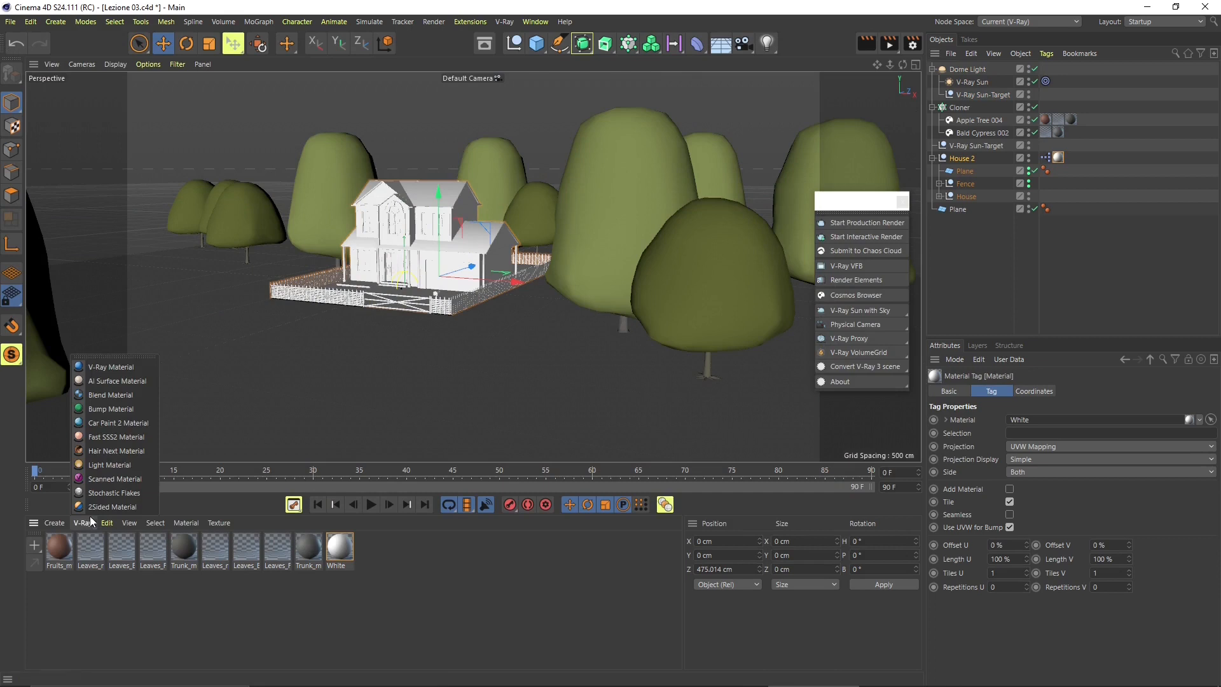
click(104, 367)
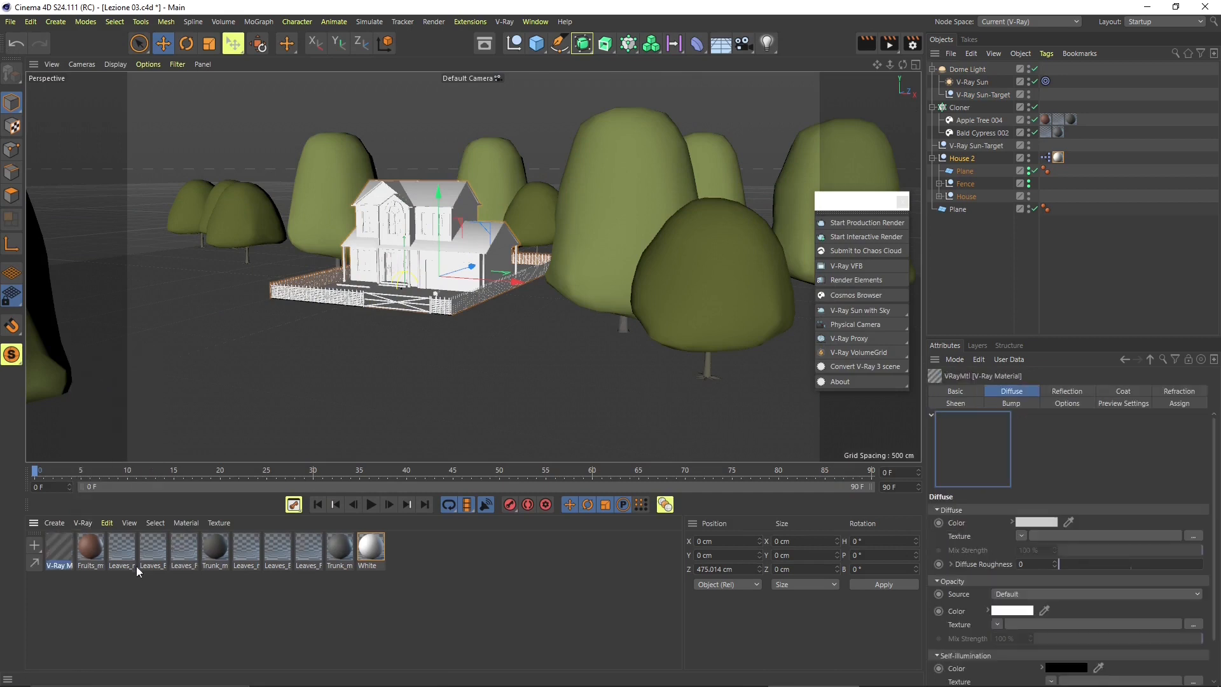
click(86, 524)
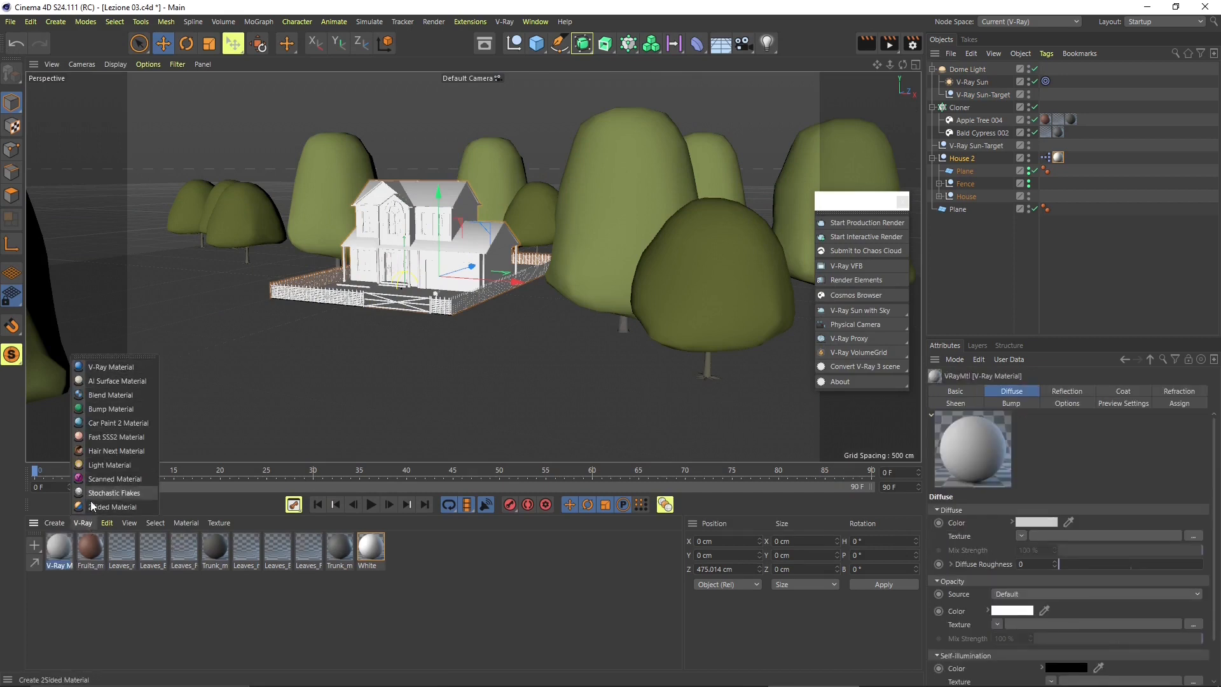
click(91, 524)
drag(72, 572, 1059, 161)
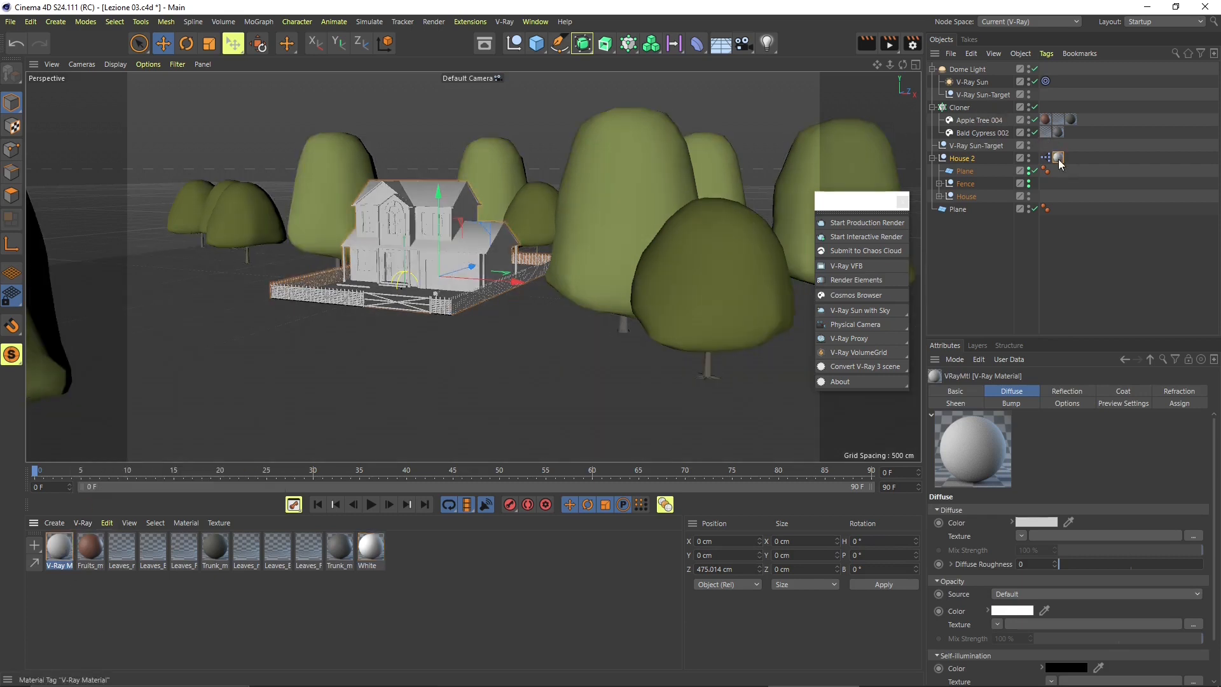
Deselect everything and start an interactive V-Ray render to check the house's new material
click(525, 125)
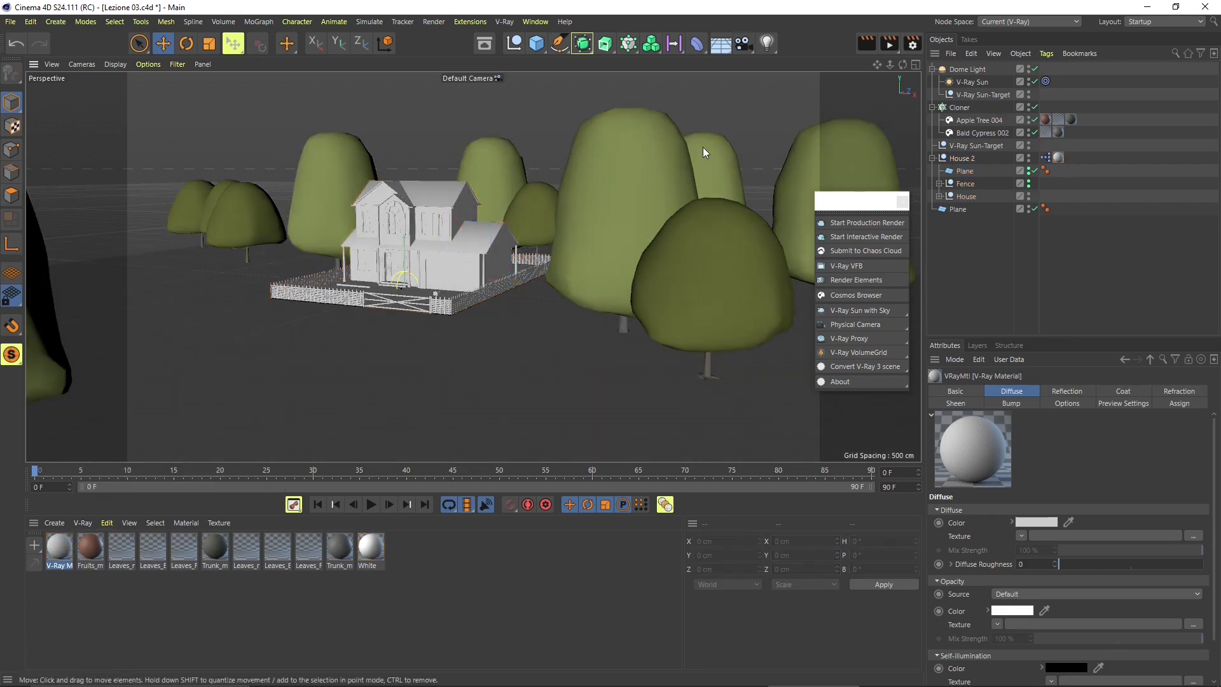
click(844, 237)
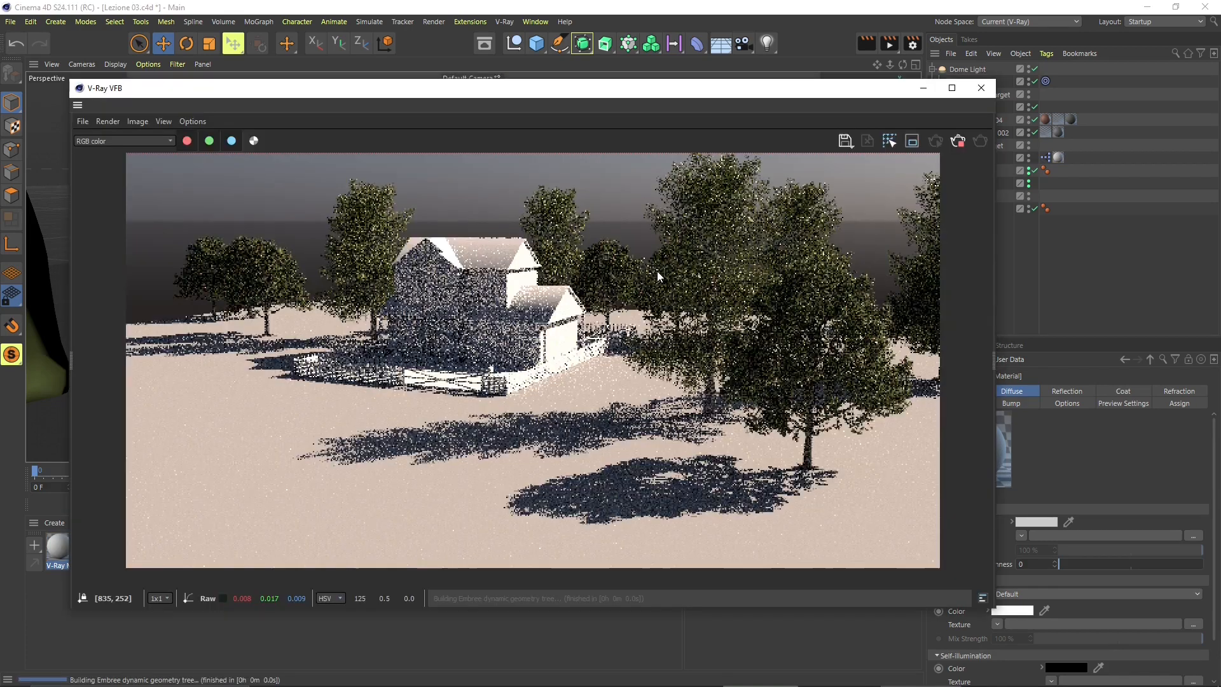